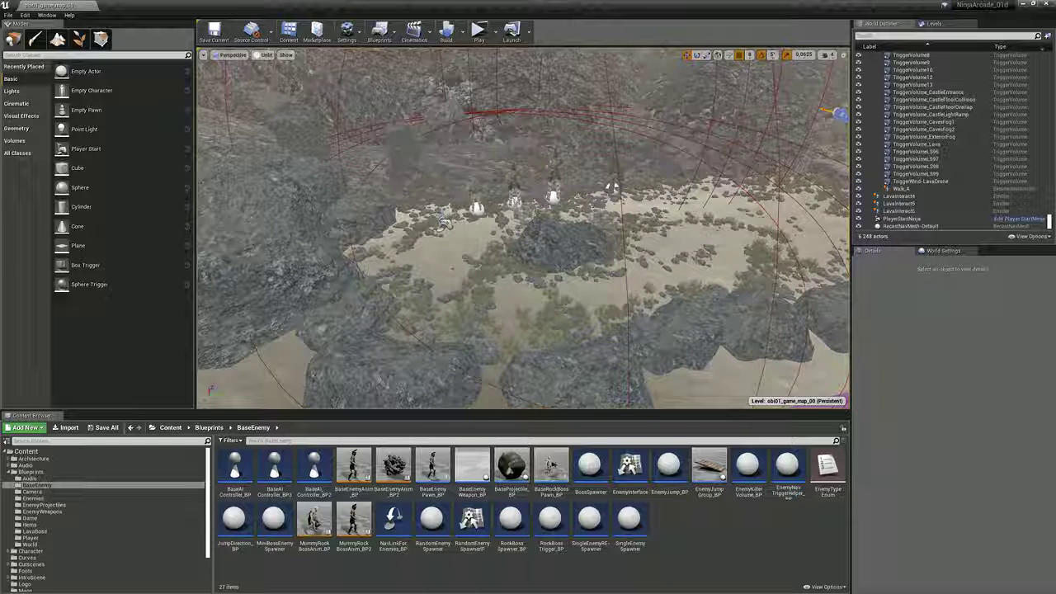
Step: Look over the castle area of the level, and expand the Character folder in the content tree
{"action": "right_click_drag", "start_coordinate": [524, 229], "coordinate": [695, 194]}
{"action": "key", "text": "w"}
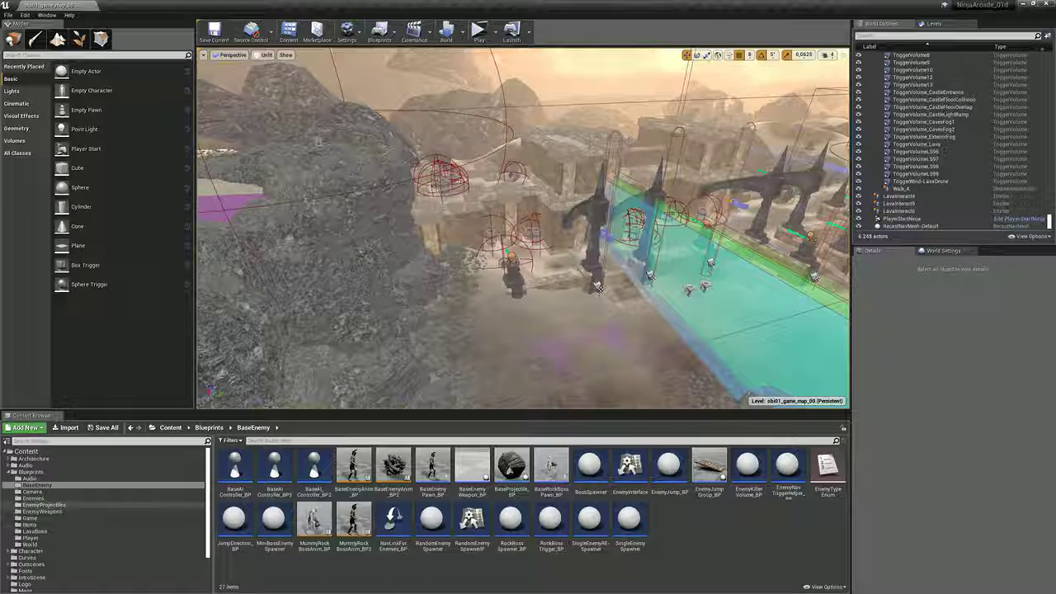
{"action": "scroll", "coordinate": [33, 525], "scroll_direction": "down", "scroll_amount": 2}
{"action": "left_click", "coordinate": [10, 526]}
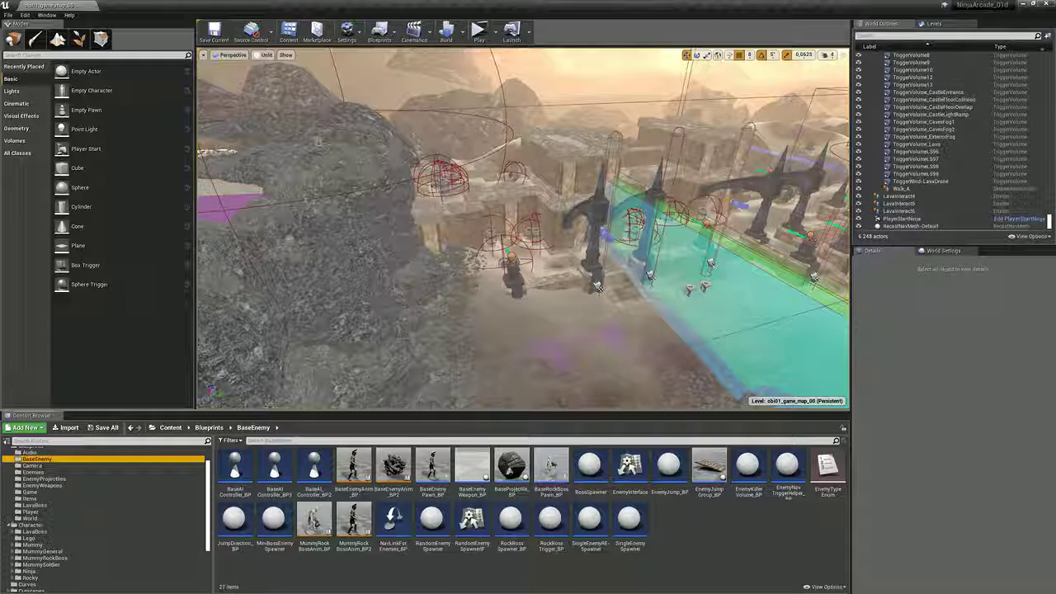
Step: Examine the castle exterior, the surrounding rock terrain and the cave area in the perspective view
{"action": "right_click_drag", "start_coordinate": [523, 228], "coordinate": [450, 235]}
{"action": "key", "text": "s"}
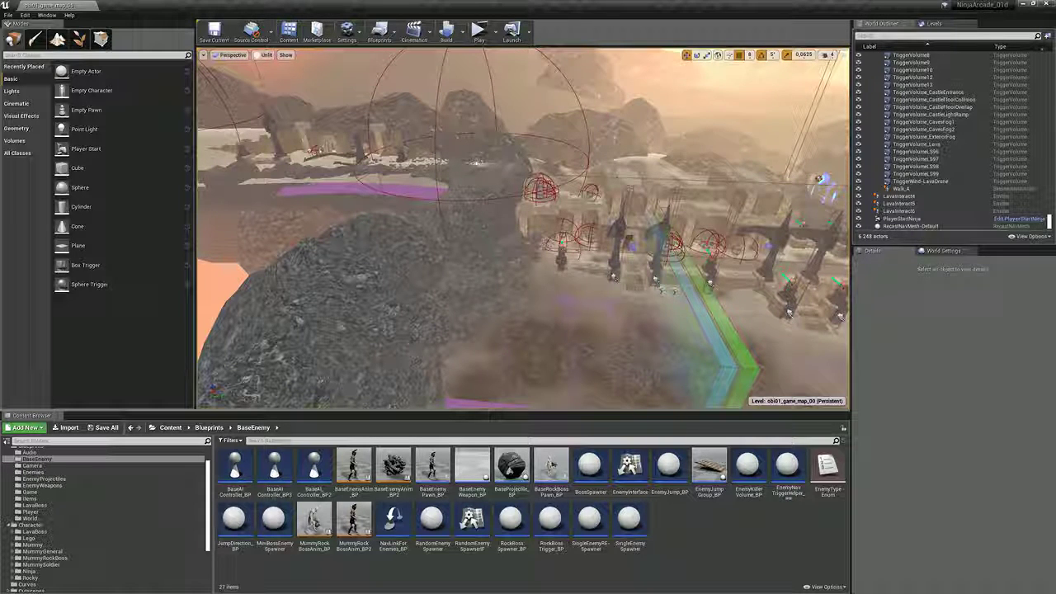
{"action": "right_click_drag", "start_coordinate": [450, 235], "coordinate": [479, 234]}
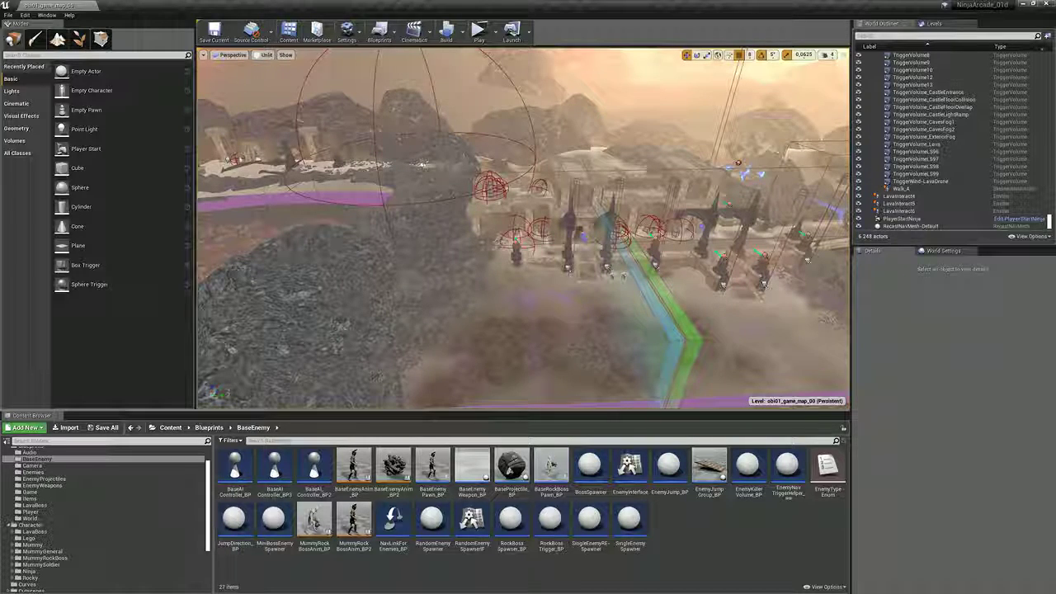
{"action": "right_click_drag", "start_coordinate": [479, 235], "coordinate": [510, 271]}
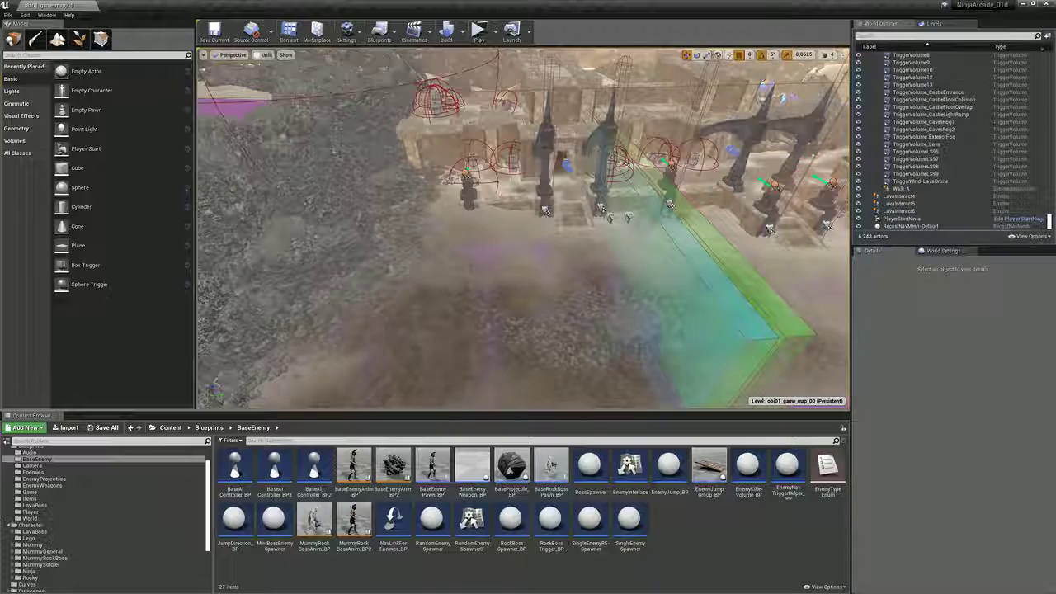
{"action": "right_click_drag", "start_coordinate": [523, 228], "coordinate": [689, 258]}
{"action": "key", "text": "w"}
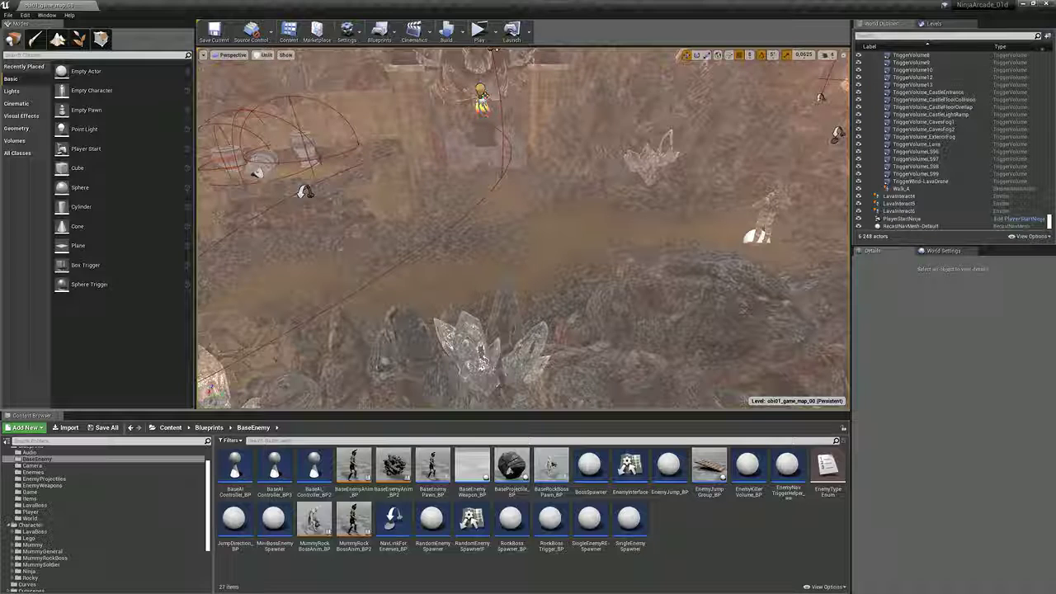
{"action": "right_click_drag", "start_coordinate": [523, 229], "coordinate": [492, 163]}
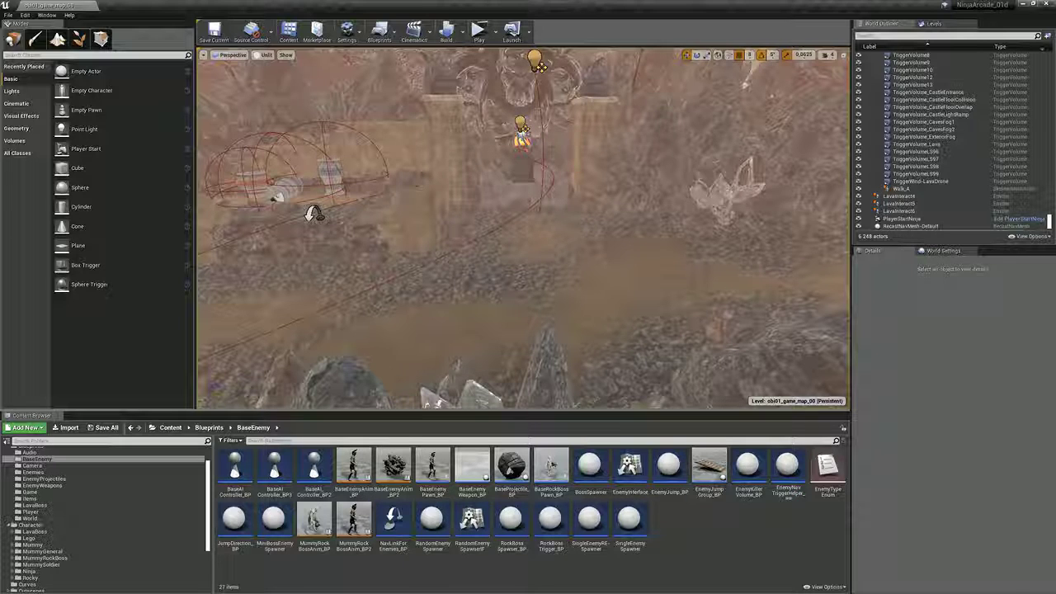
{"action": "scroll", "coordinate": [523, 229], "scroll_direction": "down", "scroll_amount": 10}
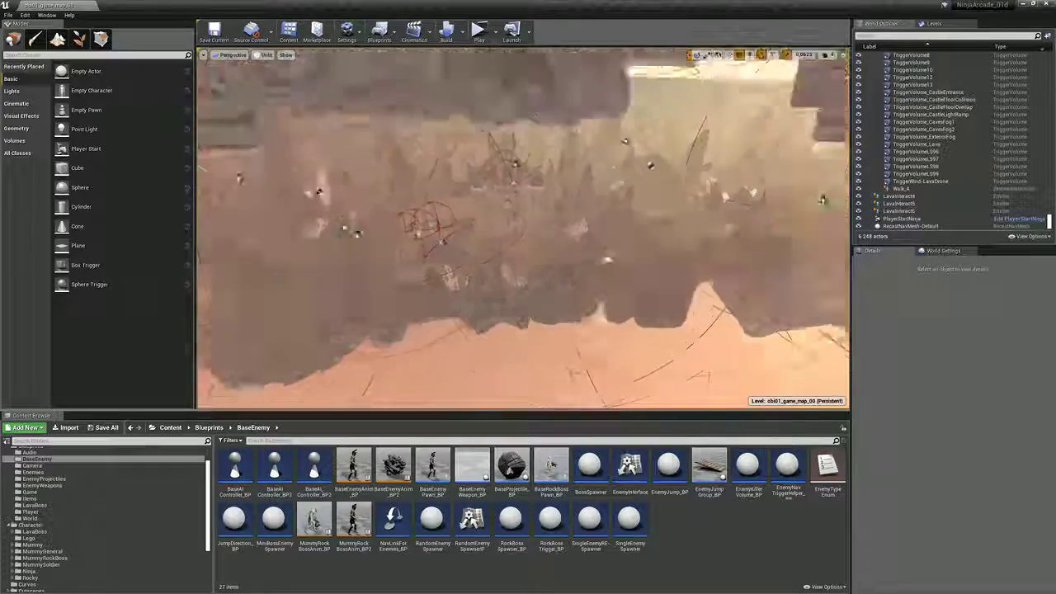
{"action": "key", "text": "ctrl+o"}
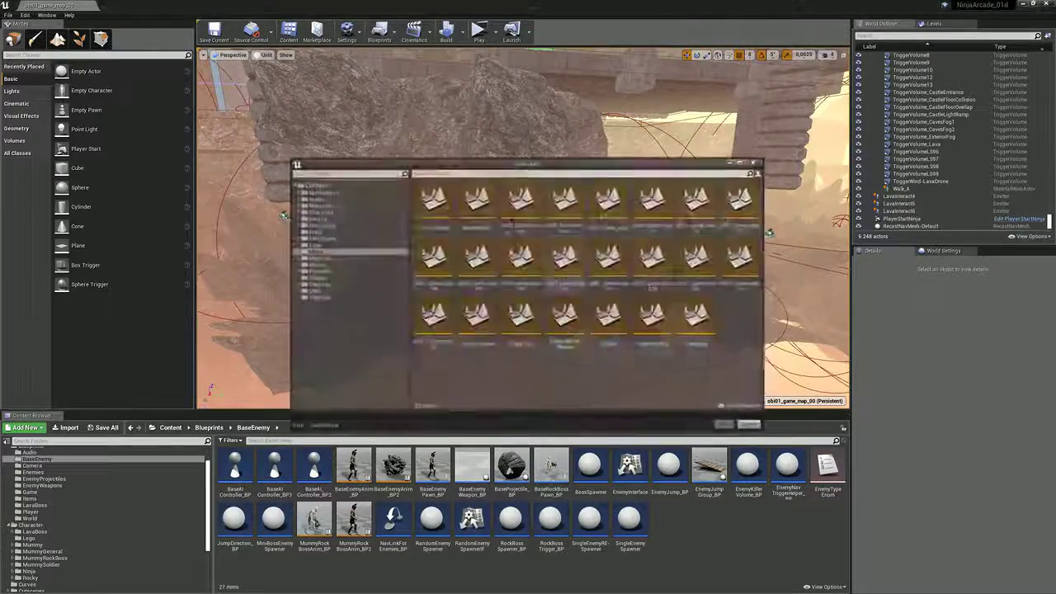
{"action": "key", "text": "Escape"}
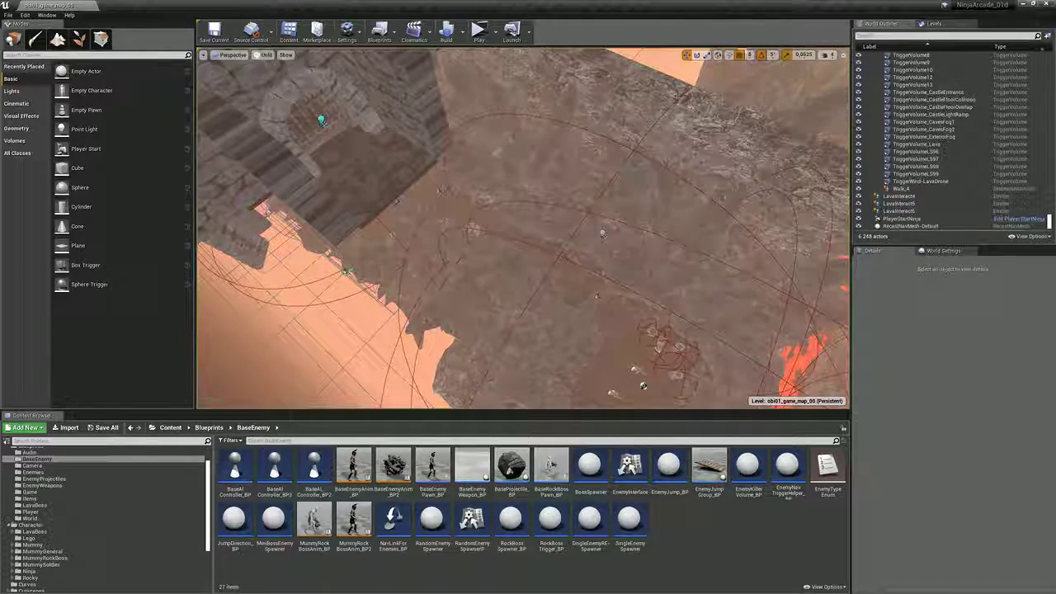
Step: Examine the level layout in the top wireframe view, from the whole map down to the cave chamber with the placed enemy actors
{"action": "key", "text": "alt+j"}
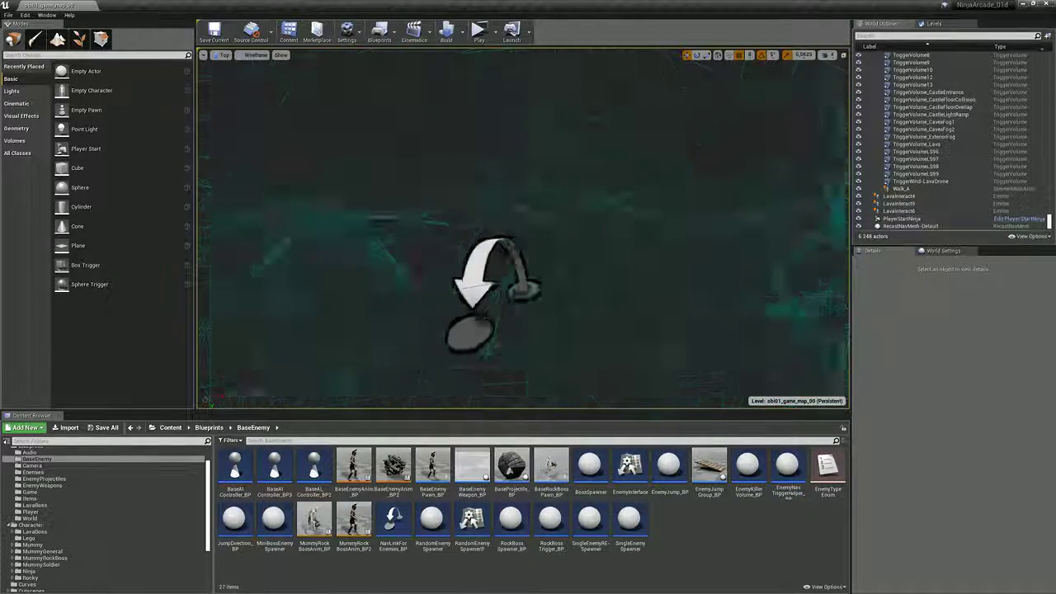
{"action": "scroll", "coordinate": [483, 297], "scroll_direction": "down", "scroll_amount": 10}
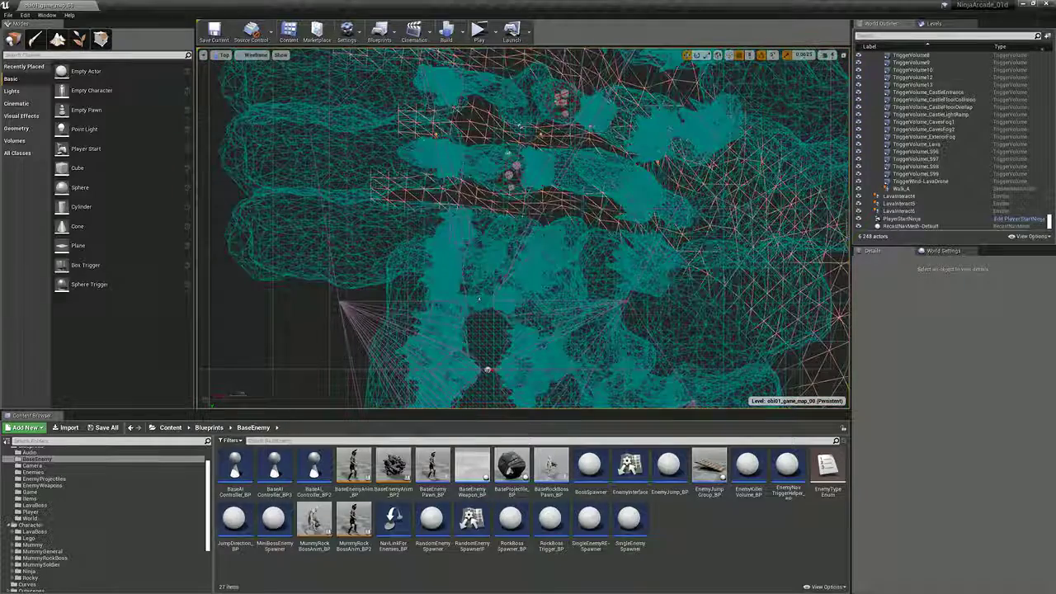
{"action": "scroll", "coordinate": [524, 228], "scroll_direction": "down", "scroll_amount": 10}
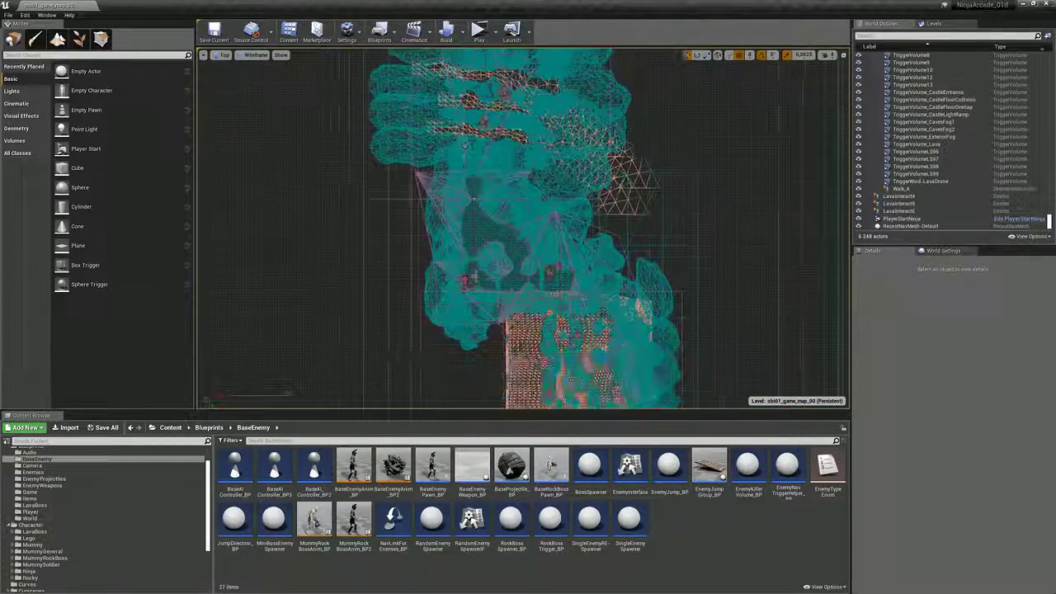
{"action": "scroll", "coordinate": [524, 228], "scroll_direction": "up", "scroll_amount": 10}
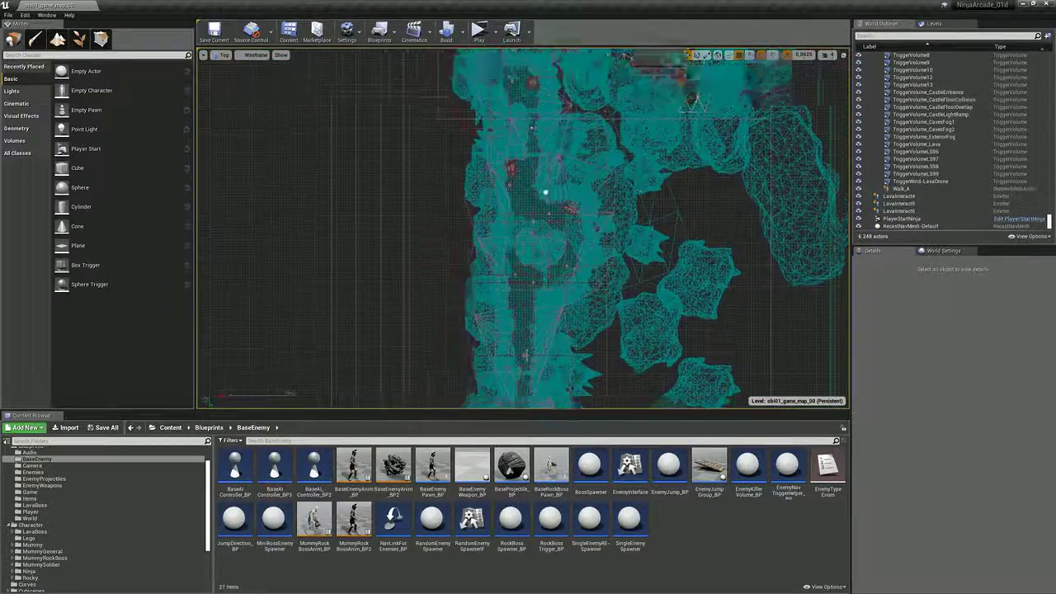
{"action": "right_click_drag", "start_coordinate": [545, 193], "coordinate": [531, 316]}
{"action": "right_click_drag", "start_coordinate": [521, 167], "coordinate": [519, 257]}
{"action": "scroll", "coordinate": [505, 297], "scroll_direction": "up", "scroll_amount": 3}
{"action": "right_click_drag", "start_coordinate": [504, 297], "coordinate": [520, 256]}
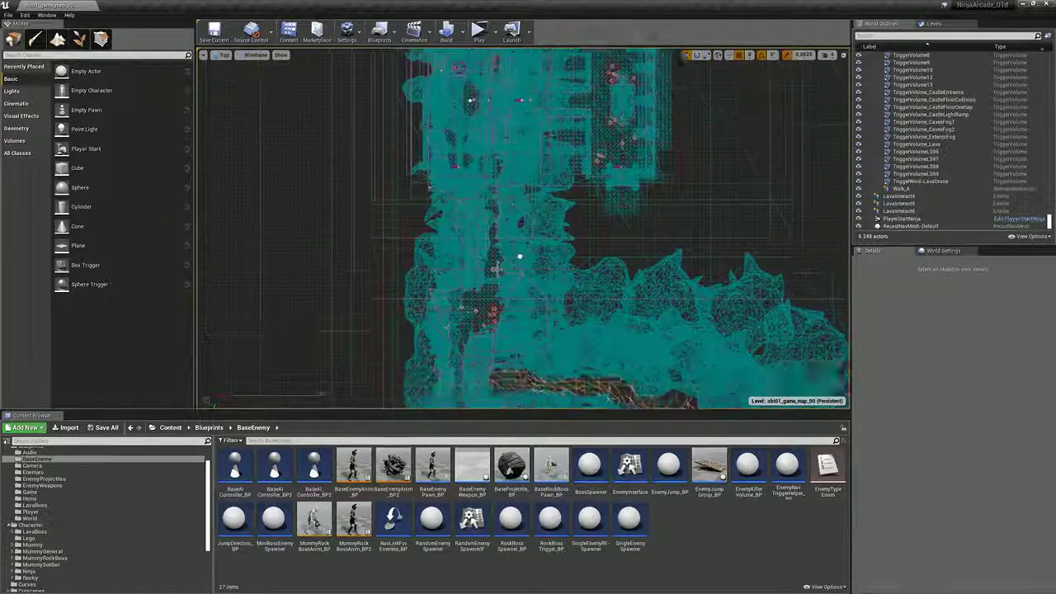
{"action": "scroll", "coordinate": [503, 237], "scroll_direction": "up", "scroll_amount": 2}
{"action": "scroll", "coordinate": [492, 210], "scroll_direction": "up", "scroll_amount": 3}
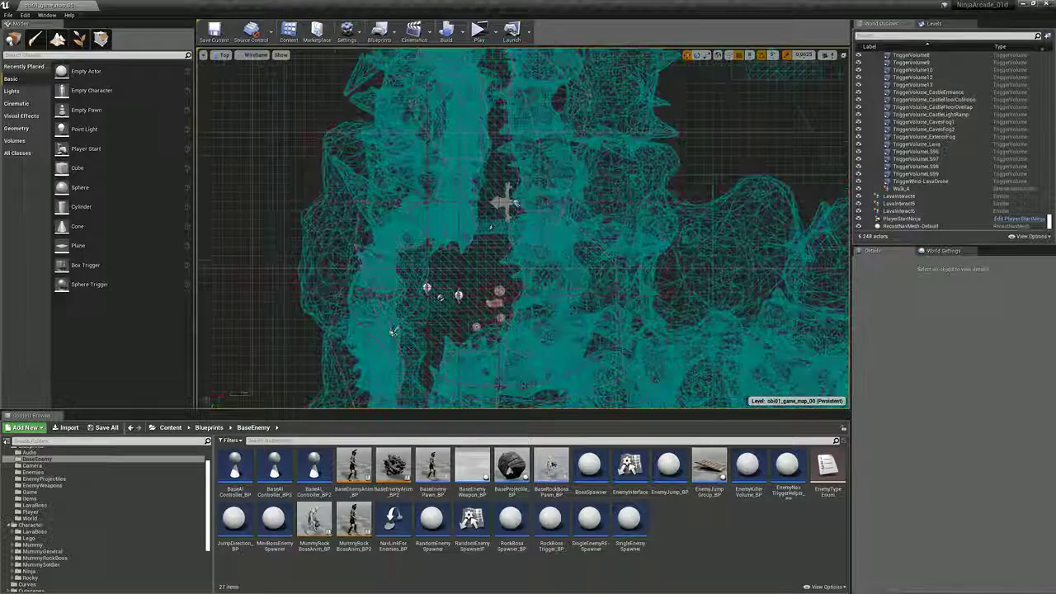
{"action": "right_click_drag", "start_coordinate": [517, 205], "coordinate": [495, 254]}
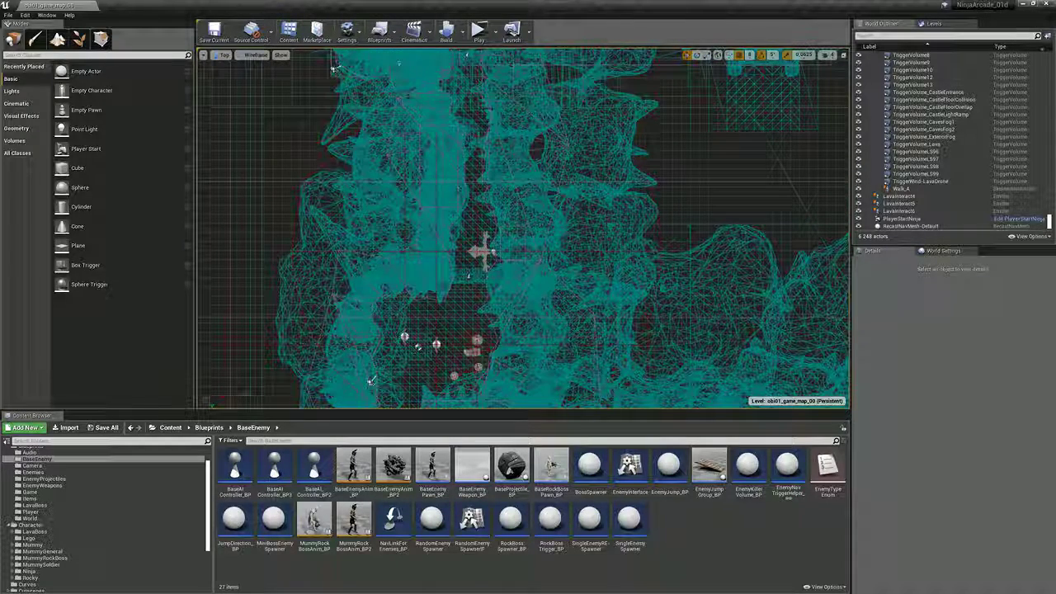
{"action": "right_click_drag", "start_coordinate": [372, 382], "coordinate": [388, 330]}
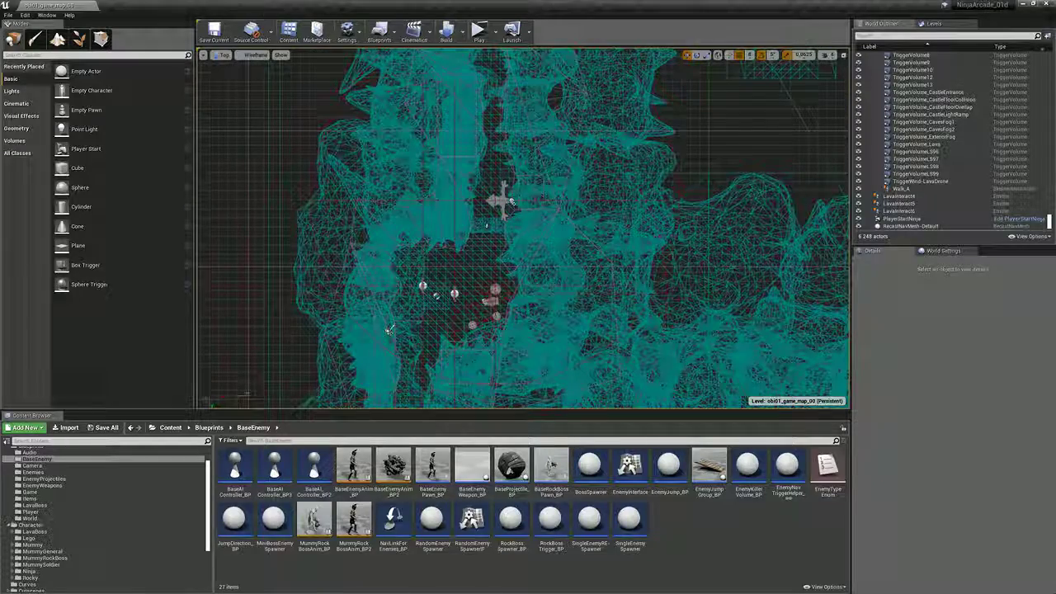
{"action": "scroll", "coordinate": [388, 330], "scroll_direction": "up", "scroll_amount": 3}
{"action": "right_click_drag", "start_coordinate": [280, 411], "coordinate": [331, 283]}
Step: Compare the cave chamber in the perspective view with its outline in the top wireframe view
{"action": "key", "text": "alt+g"}
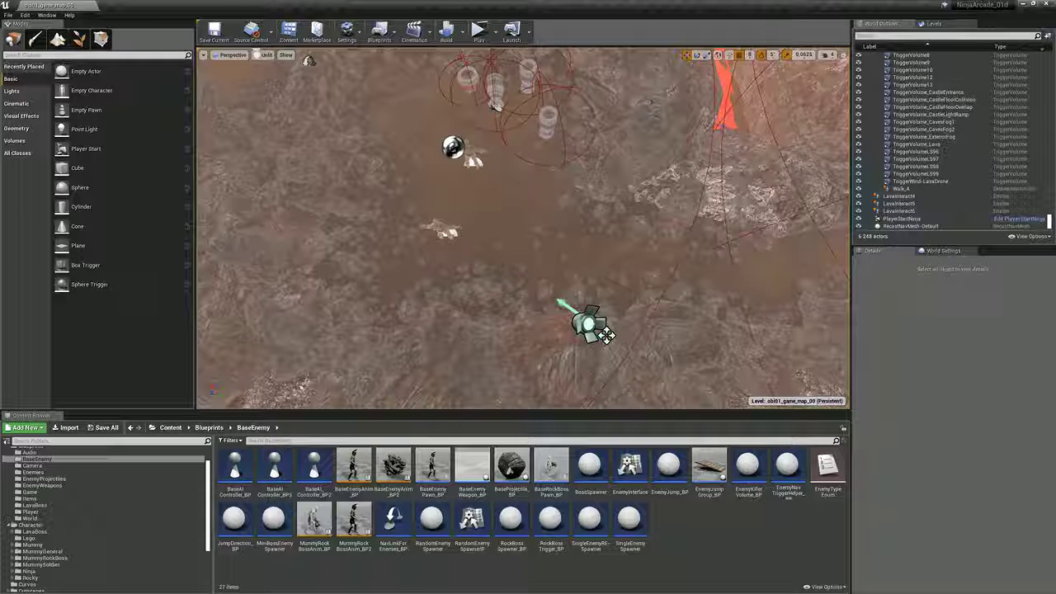
{"action": "right_click_drag", "start_coordinate": [523, 228], "coordinate": [487, 219]}
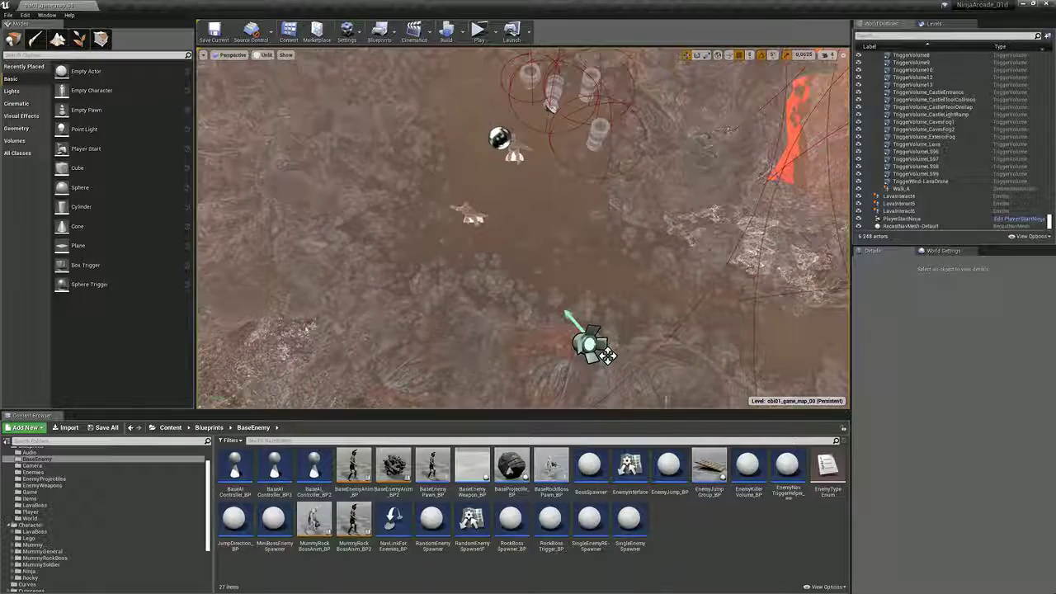
{"action": "key", "text": "alt+j"}
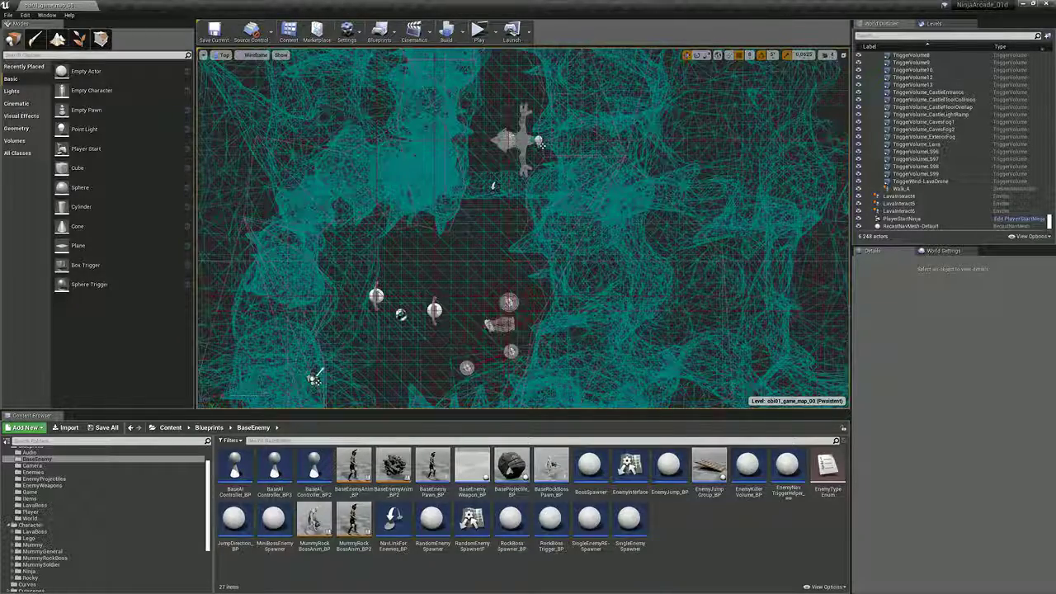
{"action": "scroll", "coordinate": [523, 229], "scroll_direction": "down", "scroll_amount": 3}
{"action": "right_click_drag", "start_coordinate": [523, 229], "coordinate": [548, 171]}
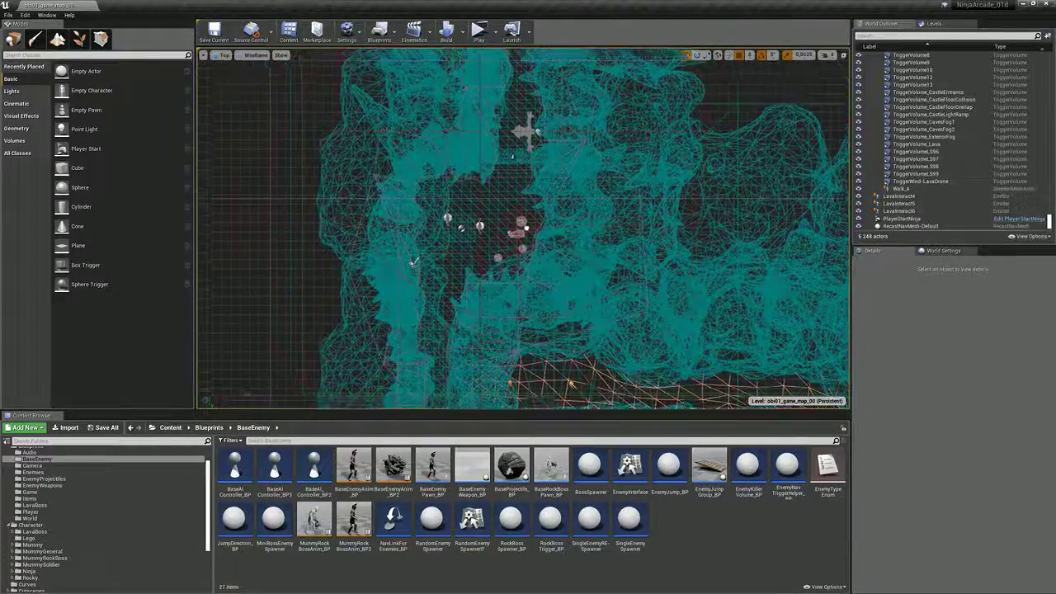
{"action": "scroll", "coordinate": [446, 218], "scroll_direction": "up", "scroll_amount": 3}
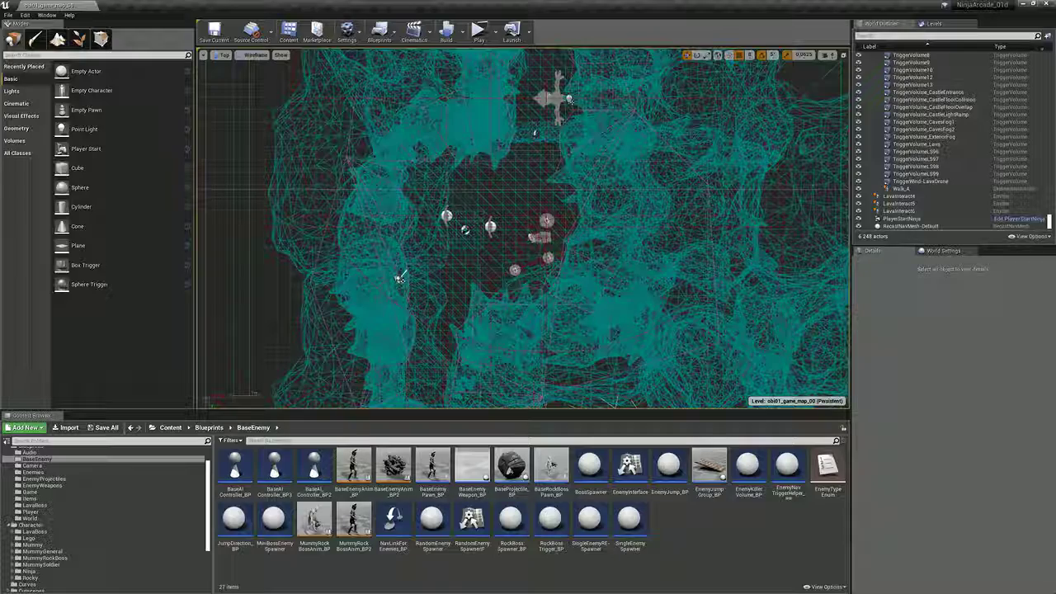
Step: Select BlockingVolume31, BlockingVolume32 and BlockingVolume33 around the cave chamber in the top wireframe view
{"action": "left_click", "coordinate": [401, 277]}
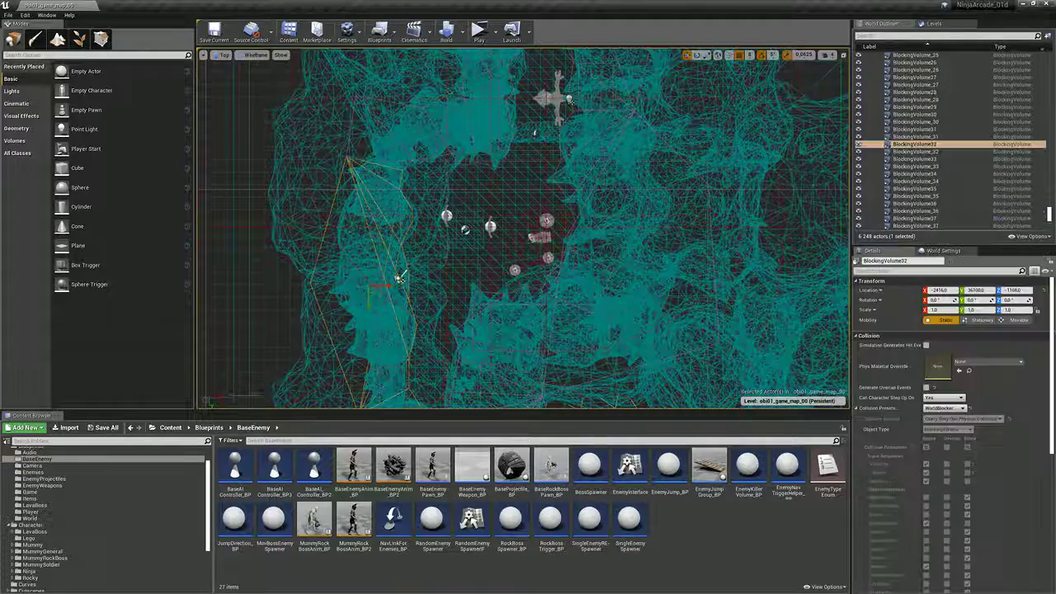
{"action": "scroll", "coordinate": [403, 275], "scroll_direction": "down", "scroll_amount": 3}
{"action": "right_click_drag", "start_coordinate": [403, 274], "coordinate": [403, 229]}
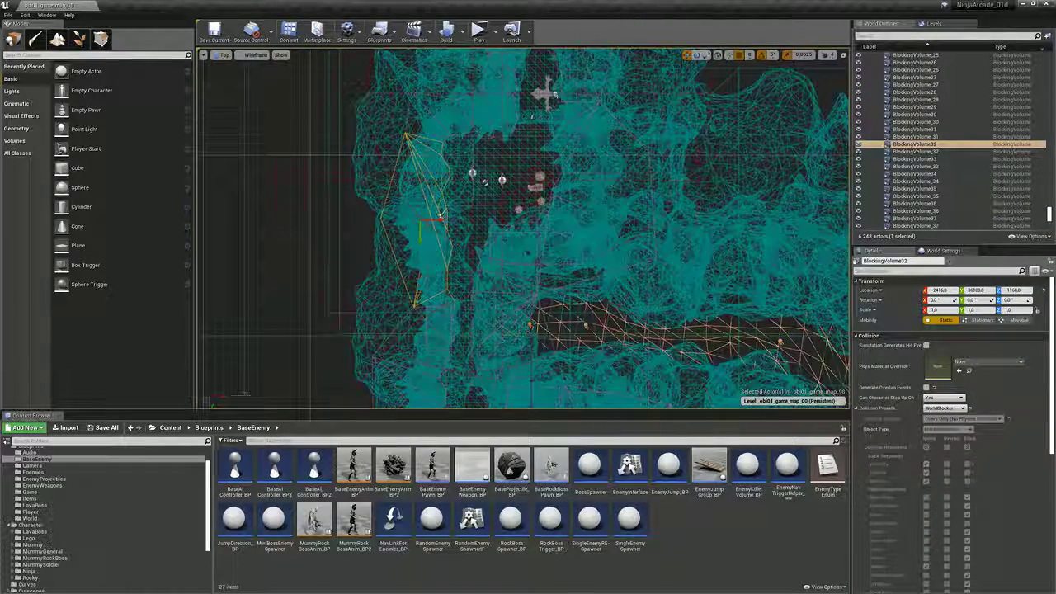
{"action": "left_click", "coordinate": [529, 326], "text": "ctrl"}
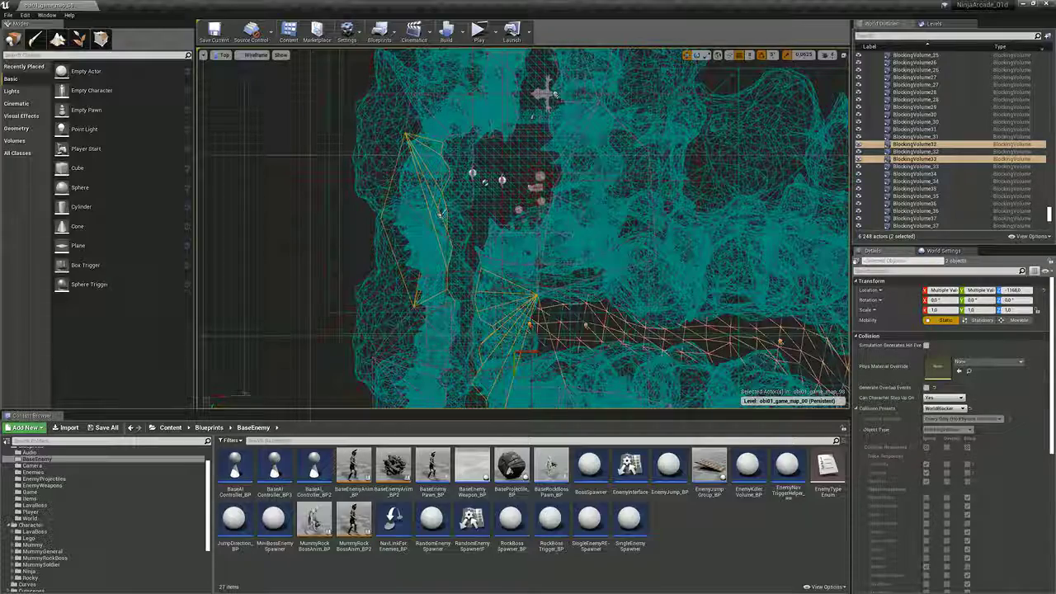
{"action": "left_click", "coordinate": [521, 357], "text": "ctrl"}
Step: Examine how the outlines of the three selected blocking volumes follow the walls of the cave chamber
{"action": "scroll", "coordinate": [371, 203], "scroll_direction": "up", "scroll_amount": 3}
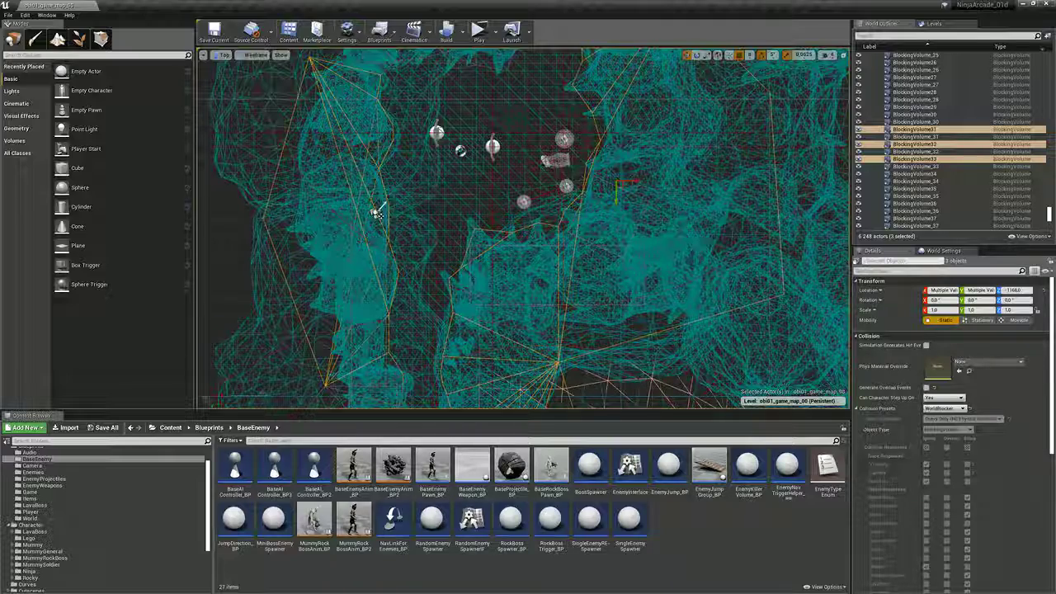
{"action": "right_click_drag", "start_coordinate": [482, 176], "coordinate": [483, 237]}
{"action": "scroll", "coordinate": [497, 241], "scroll_direction": "down", "scroll_amount": 3}
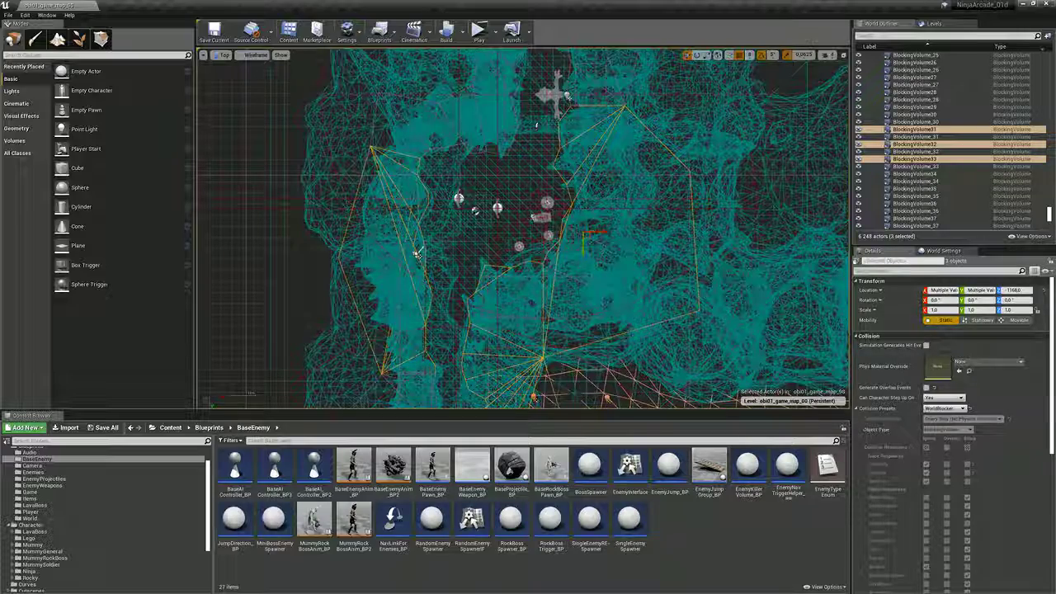
{"action": "scroll", "coordinate": [416, 253], "scroll_direction": "up", "scroll_amount": 2}
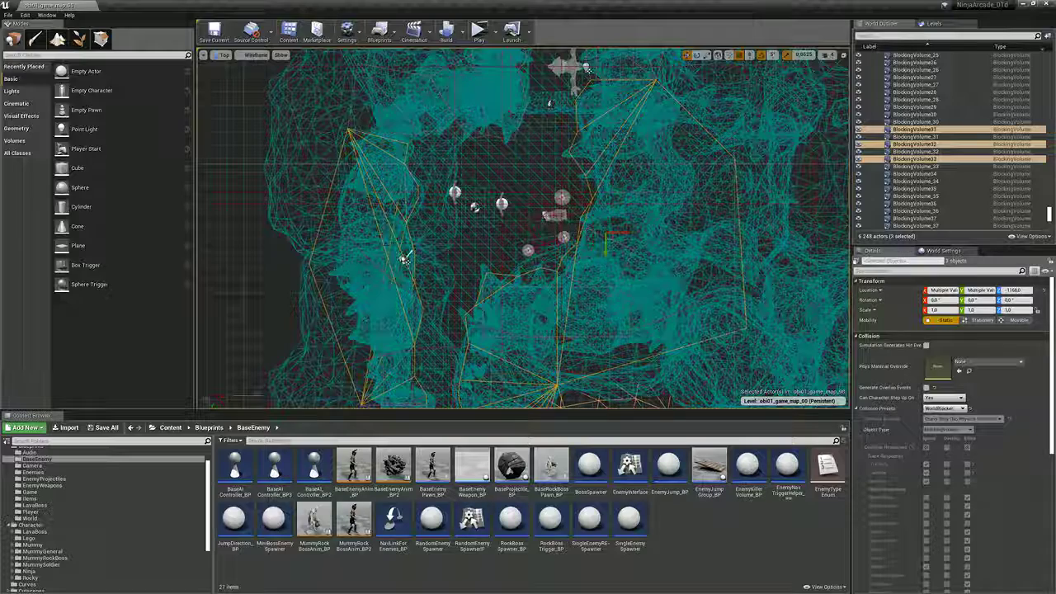
{"action": "right_click_drag", "start_coordinate": [462, 189], "coordinate": [454, 248]}
{"action": "scroll", "coordinate": [506, 145], "scroll_direction": "down", "scroll_amount": 2}
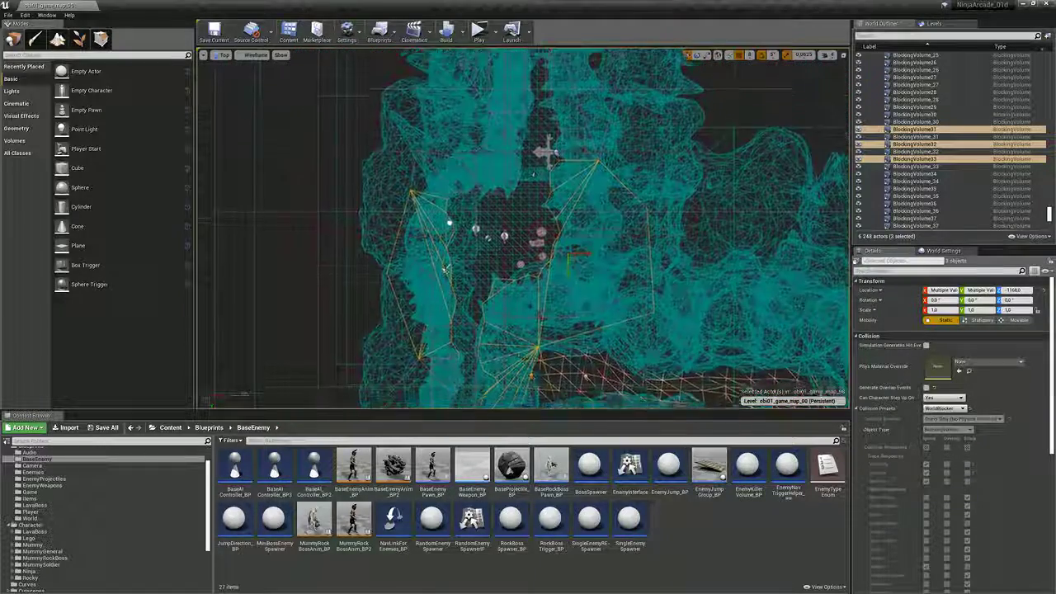
{"action": "right_click_drag", "start_coordinate": [506, 145], "coordinate": [502, 125]}
{"action": "scroll", "coordinate": [442, 248], "scroll_direction": "up", "scroll_amount": 1}
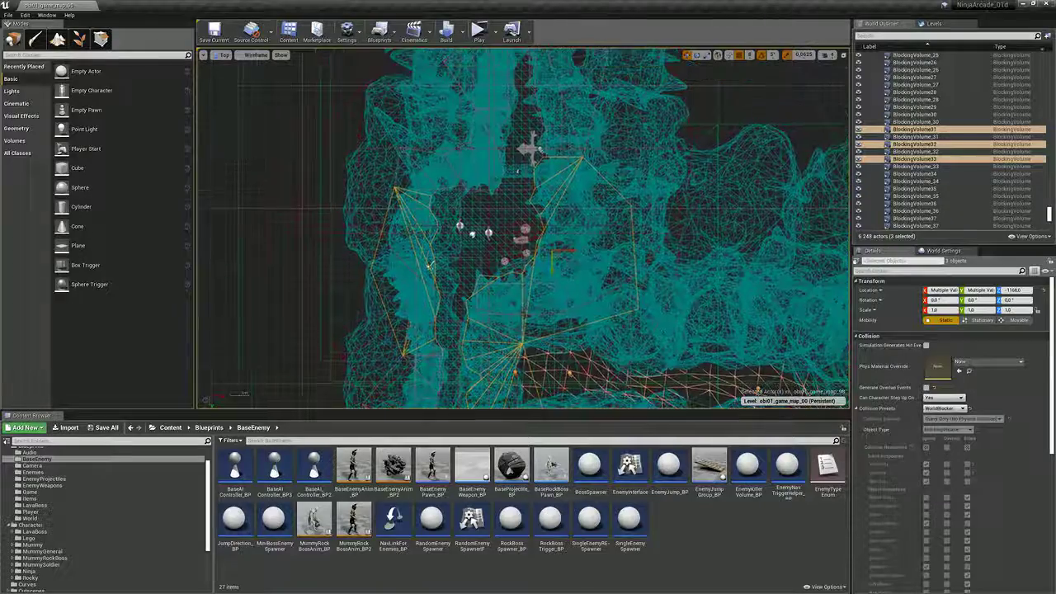
{"action": "scroll", "coordinate": [417, 274], "scroll_direction": "up", "scroll_amount": 1}
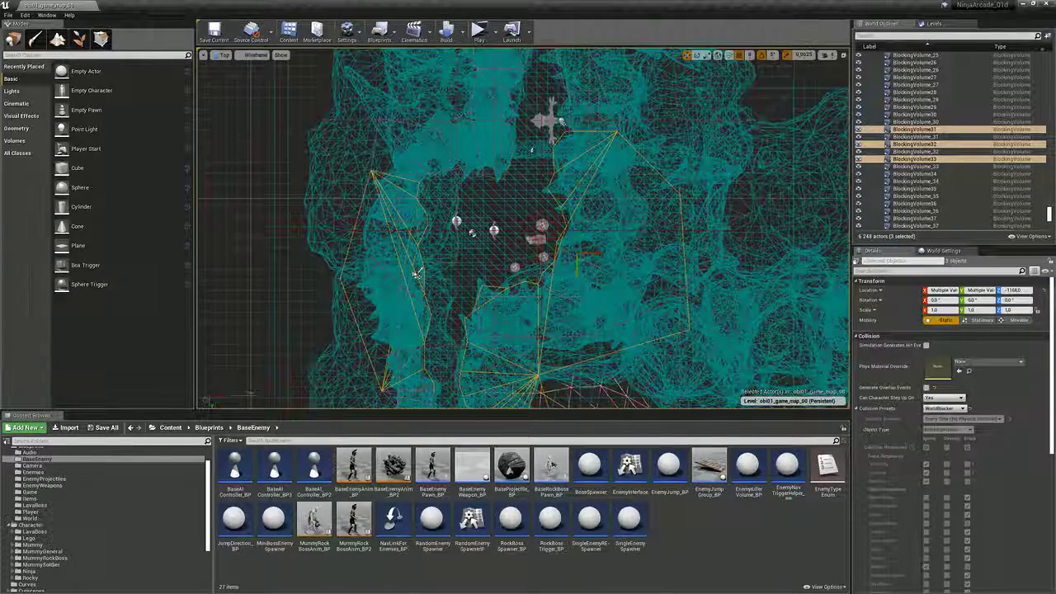
{"action": "right_click_drag", "start_coordinate": [416, 275], "coordinate": [412, 303]}
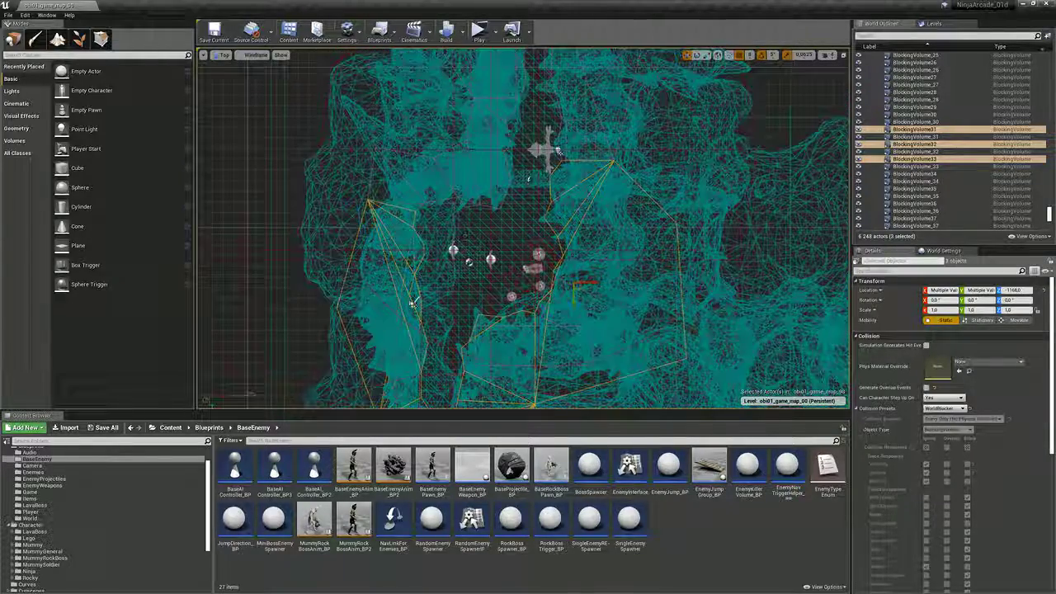
Step: Return to the perspective view, clear the blocking volume selection and inspect the cave chamber around the spot light
{"action": "key", "text": "alt+g"}
{"action": "key", "text": "alt+3"}
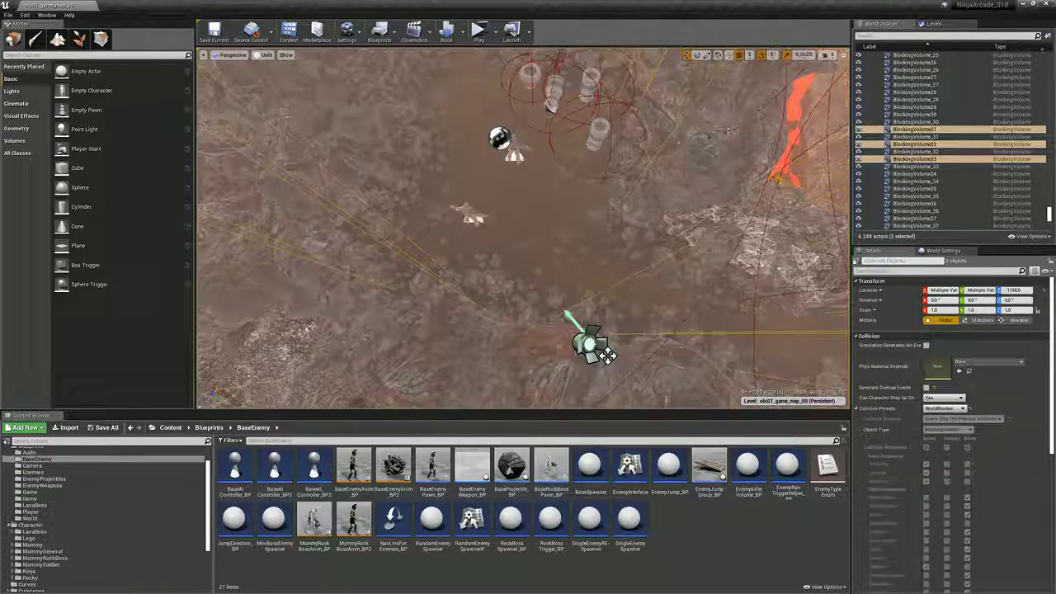
{"action": "right_click_drag", "start_coordinate": [413, 303], "coordinate": [388, 258]}
{"action": "key", "text": "Escape"}
{"action": "key", "text": "w"}
{"action": "key", "text": "s"}
{"action": "key", "text": "w"}
{"action": "key", "text": "s"}
{"action": "mouse_move", "coordinate": [605, 291]}
{"action": "right_mouse_down"}
{"action": "mouse_move", "coordinate": [608, 302]}
{"action": "mouse_move", "coordinate": [605, 291]}
{"action": "right_mouse_up"}
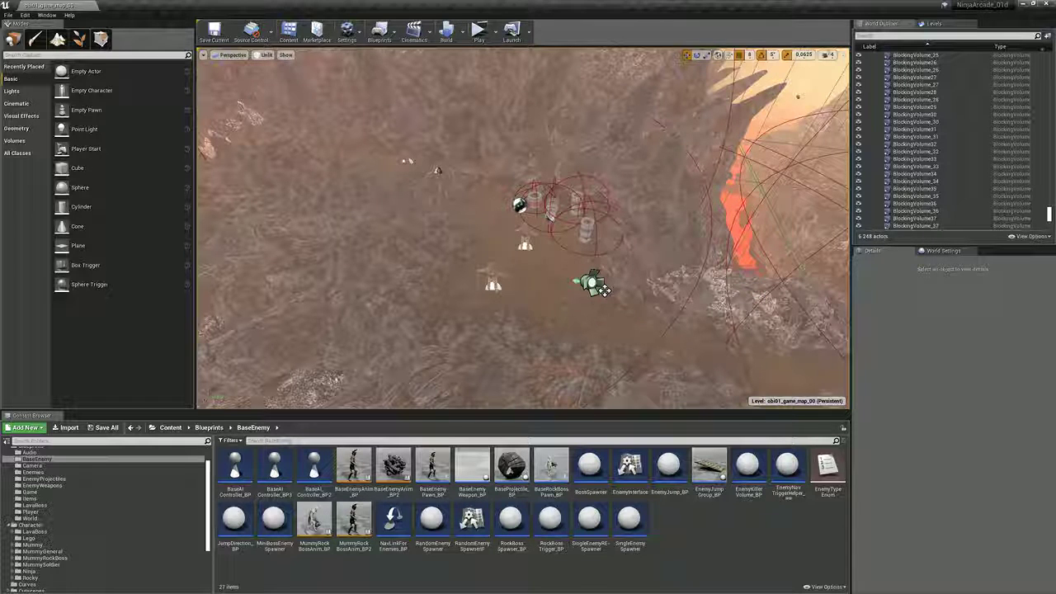
Step: Select the brick wall mesh wall_a_391 and frame it to inspect the surrounding wall corner
{"action": "right_click_drag", "start_coordinate": [605, 290], "coordinate": [638, 245]}
{"action": "key", "text": "w"}
{"action": "left_click", "coordinate": [377, 306]}
{"action": "key", "text": "f"}
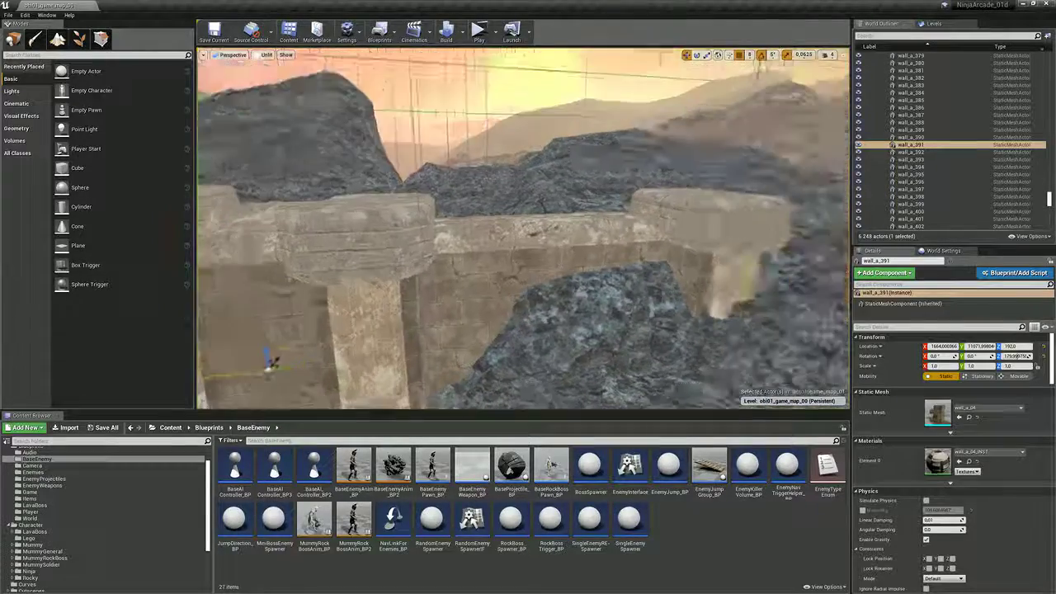
{"action": "key", "text": "s"}
{"action": "right_click_drag", "start_coordinate": [528, 240], "coordinate": [570, 243]}
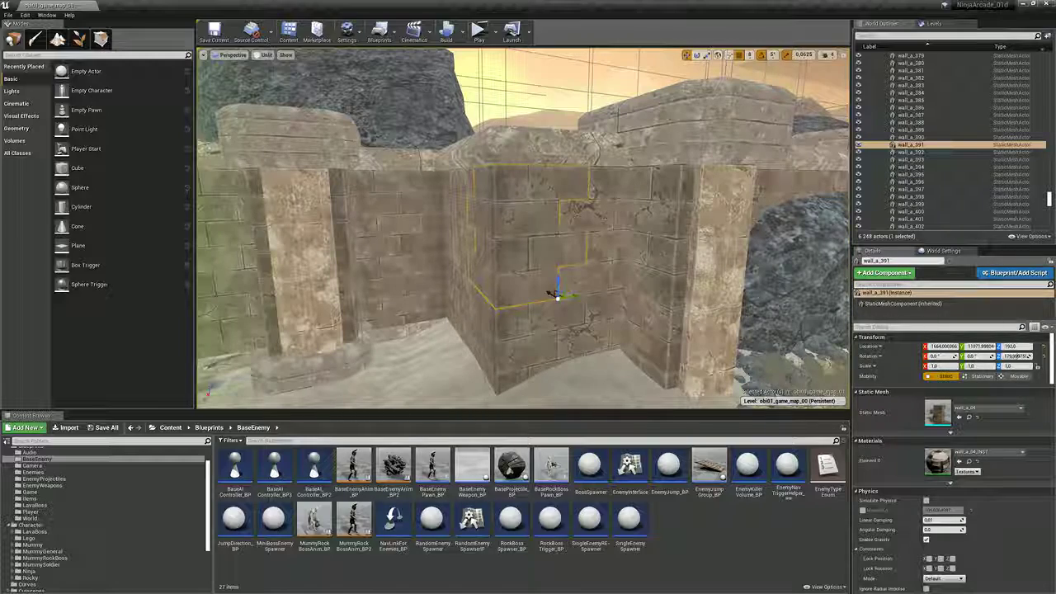
{"action": "right_click_drag", "start_coordinate": [528, 239], "coordinate": [499, 241]}
Step: Compare the selected wall section in the Lit, Wireframe and Unlit view modes, ending in Unlit
{"action": "key", "text": "alt+4"}
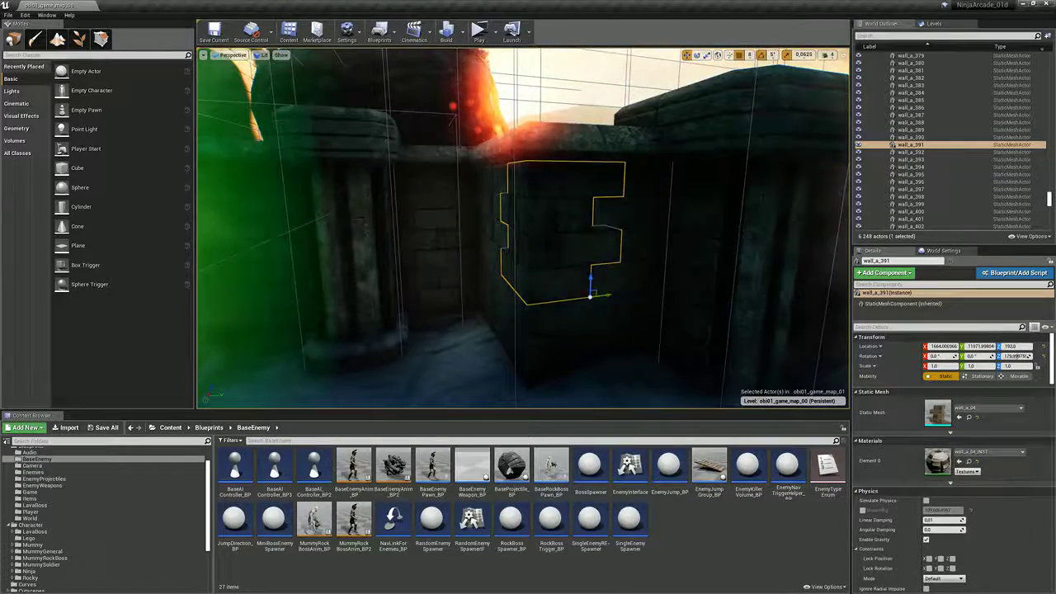
{"action": "key", "text": "alt+2"}
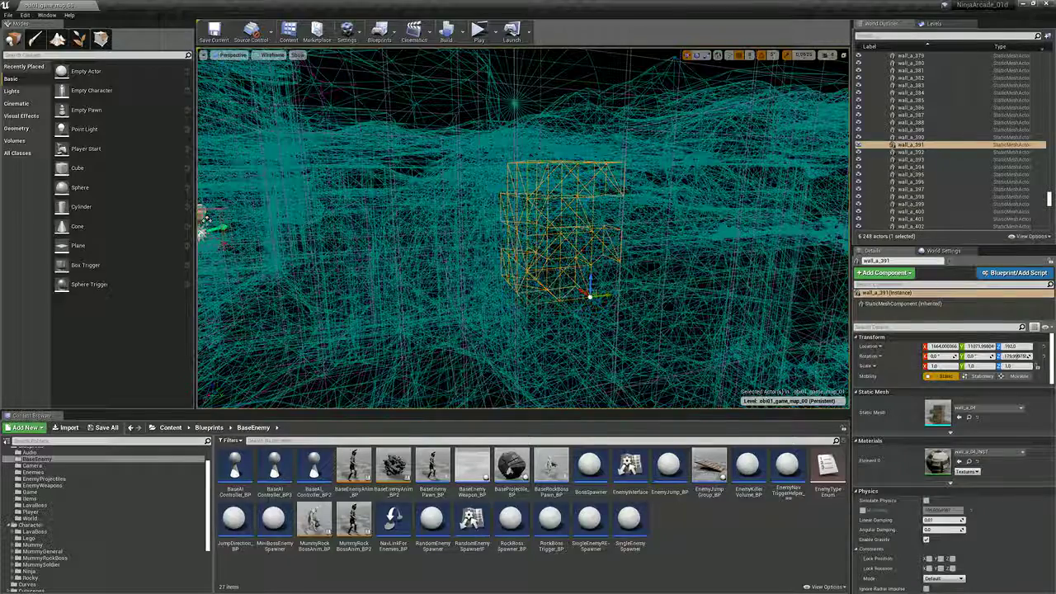
{"action": "key", "text": "alt+3"}
{"action": "mouse_move", "coordinate": [528, 239]}
{"action": "left_mouse_down", "text": "alt"}
{"action": "mouse_move", "coordinate": [532, 330]}
{"action": "mouse_move", "coordinate": [536, 241]}
{"action": "left_mouse_up", "text": "alt"}
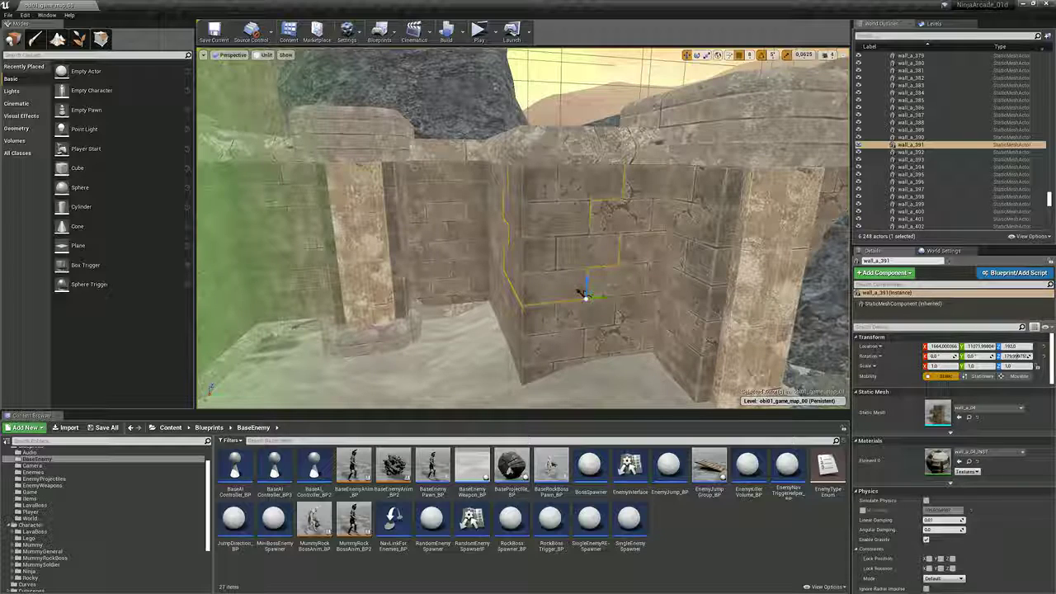
Step: Display the walled area in the Player Collision view mode, clear the wall selection and examine the blocking shapes from above
{"action": "right_click_drag", "start_coordinate": [528, 231], "coordinate": [520, 325]}
{"action": "key", "text": "s"}
{"action": "key", "text": "f"}
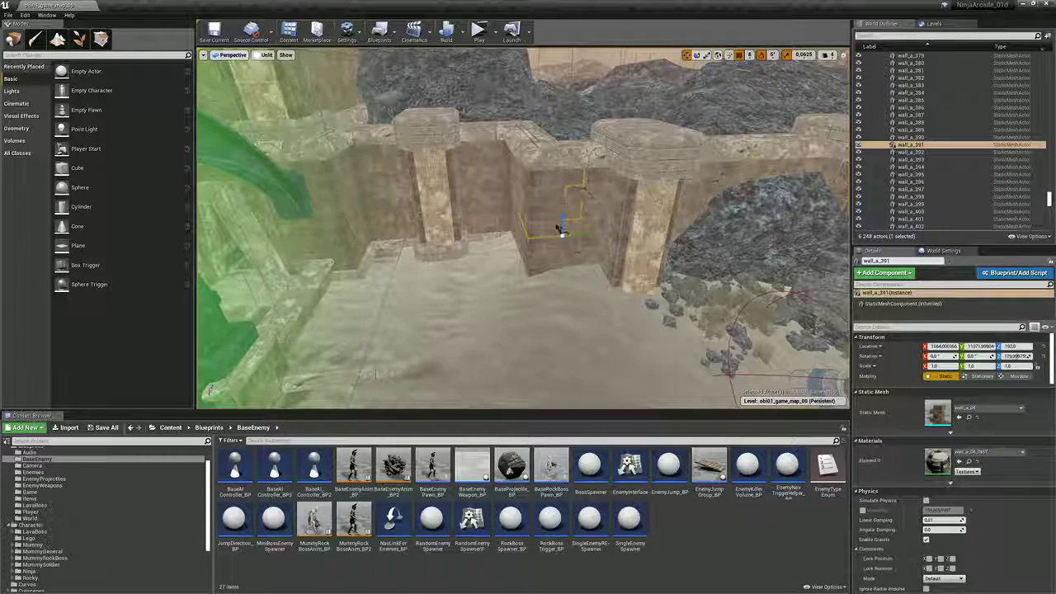
{"action": "left_click", "coordinate": [265, 55]}
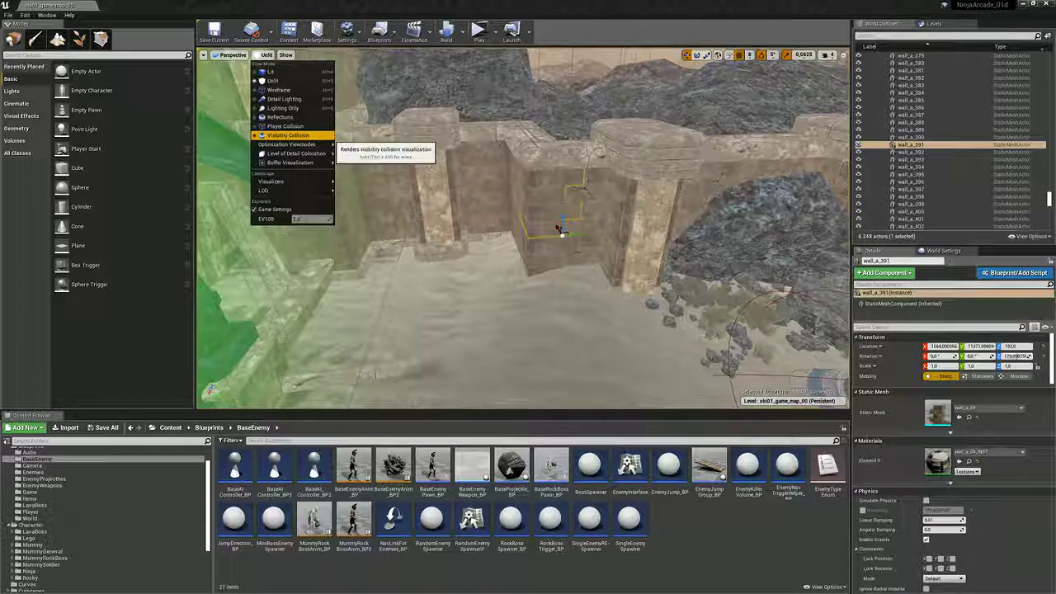
{"action": "mouse_move", "coordinate": [293, 144]}
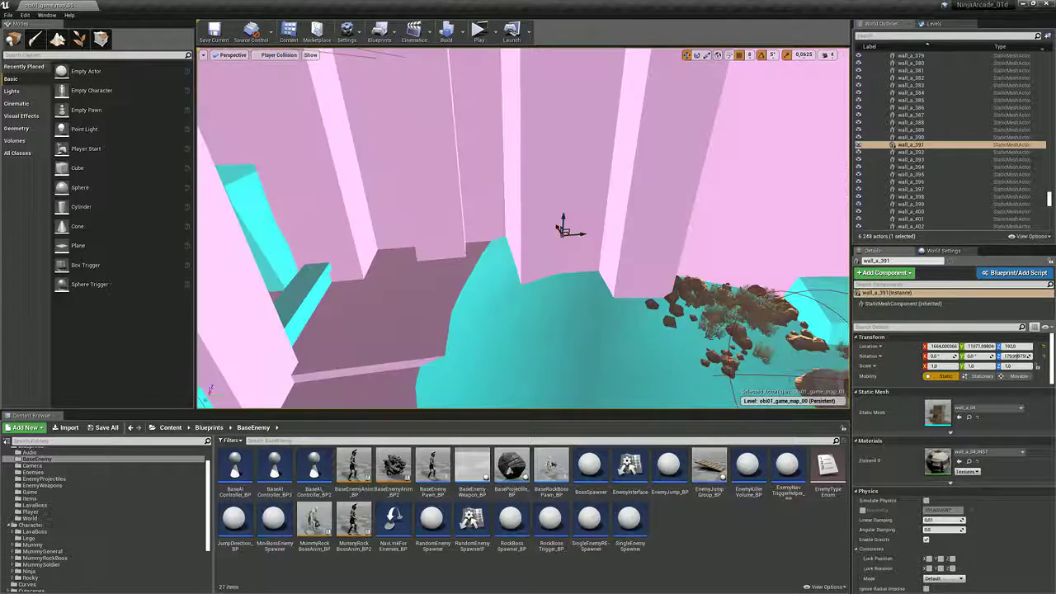
{"action": "right_click_drag", "start_coordinate": [479, 231], "coordinate": [475, 165]}
{"action": "key", "text": "Escape"}
{"action": "mouse_move", "coordinate": [478, 231]}
{"action": "right_mouse_down"}
{"action": "mouse_move", "coordinate": [482, 146]}
{"action": "mouse_move", "coordinate": [489, 240]}
{"action": "mouse_move", "coordinate": [485, 213]}
{"action": "right_mouse_up"}
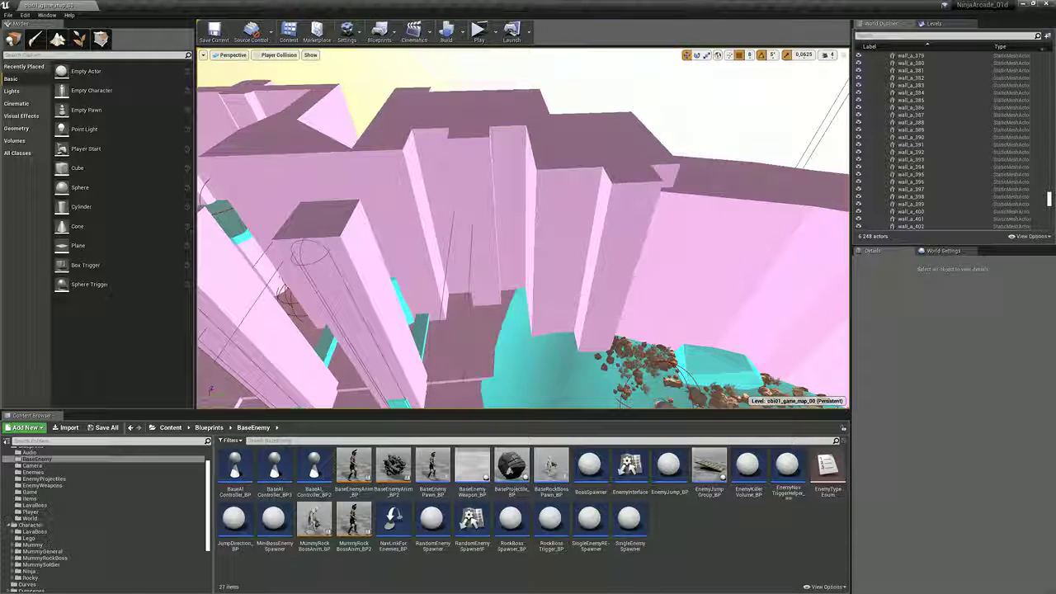
{"action": "mouse_move", "coordinate": [485, 213]}
{"action": "right_mouse_down"}
{"action": "mouse_move", "coordinate": [495, 203]}
{"action": "mouse_move", "coordinate": [489, 226]}
{"action": "mouse_move", "coordinate": [489, 213]}
{"action": "right_mouse_up"}
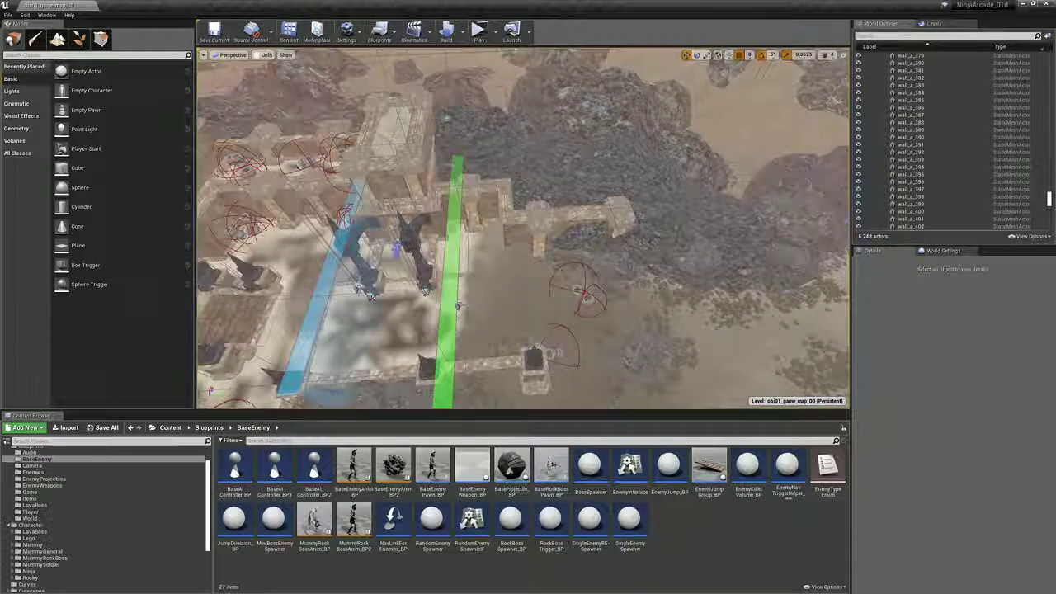
Step: Browse to the Animations folder of the MummyRockBoss character in the project content
{"action": "mouse_move", "coordinate": [523, 228]}
{"action": "right_mouse_down"}
{"action": "mouse_move", "coordinate": [520, 245]}
{"action": "mouse_move", "coordinate": [521, 212]}
{"action": "right_mouse_up"}
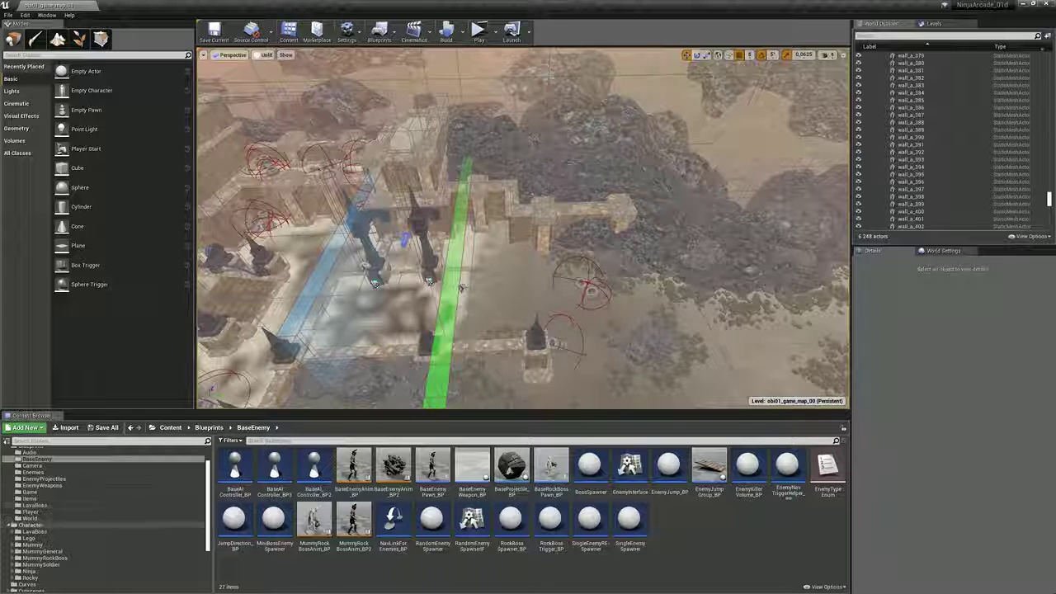
{"action": "scroll", "coordinate": [103, 507], "scroll_direction": "down", "scroll_amount": 3}
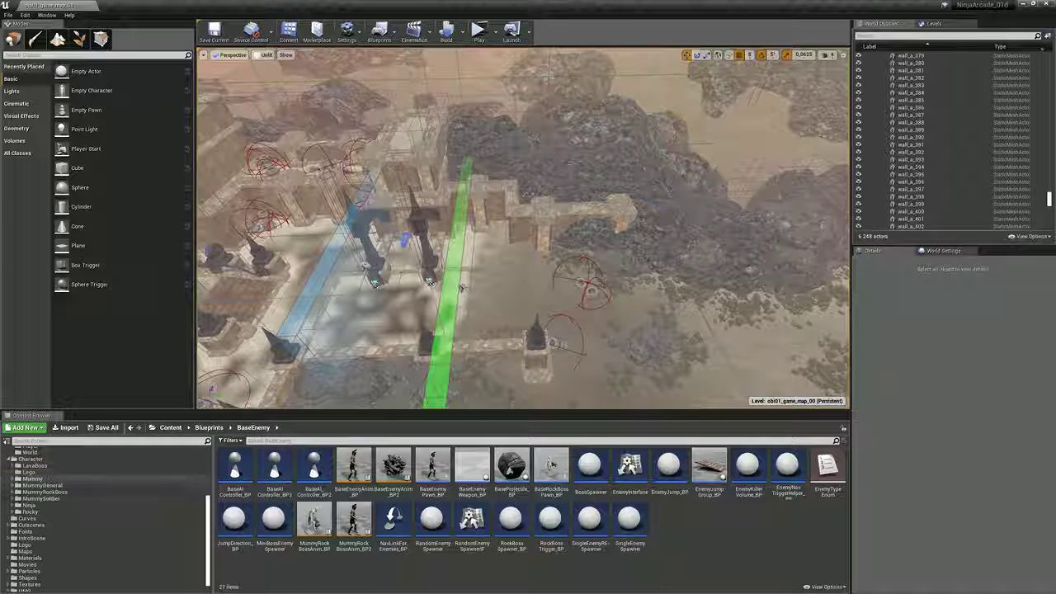
{"action": "left_click", "coordinate": [45, 493]}
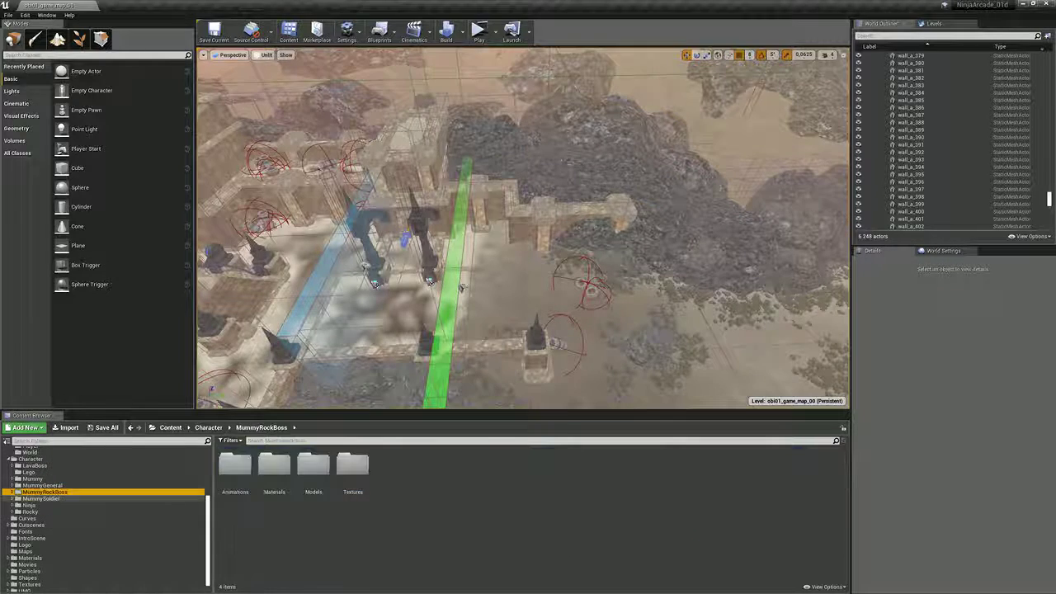
{"action": "left_click", "coordinate": [13, 493]}
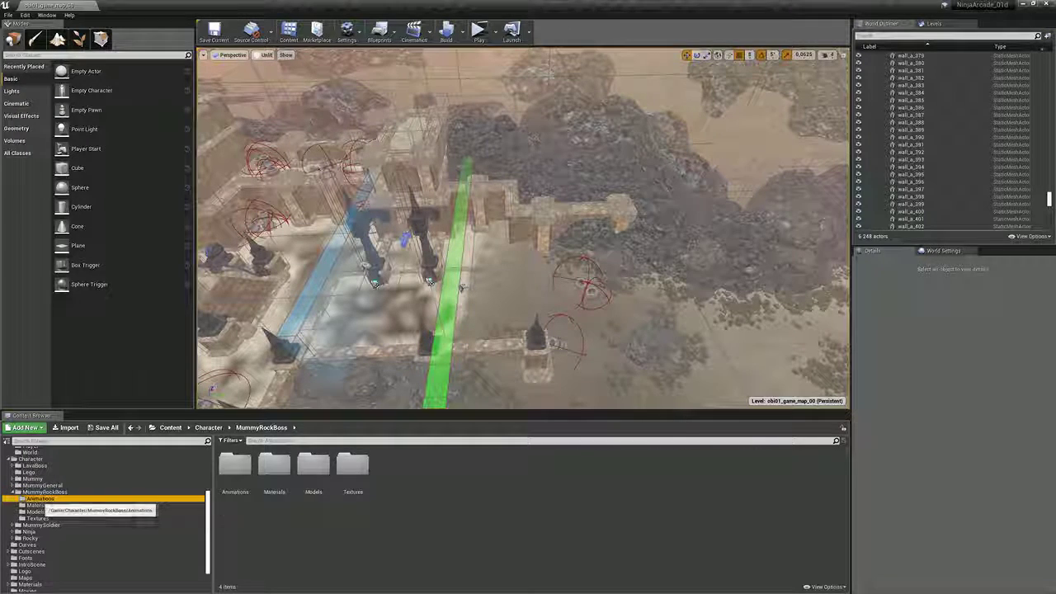
{"action": "left_click", "coordinate": [41, 499]}
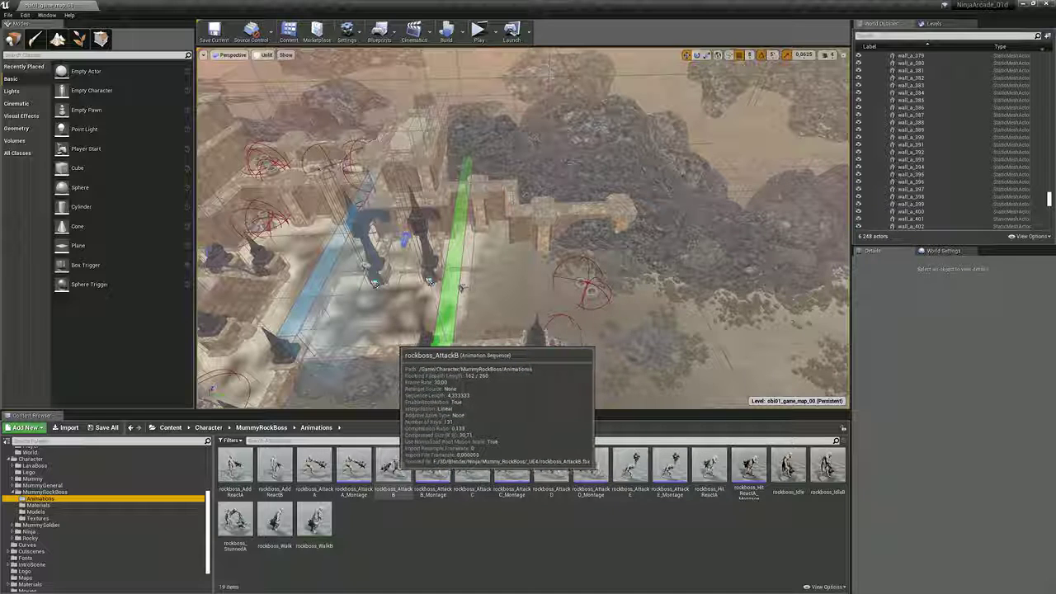
Step: Preview the rockboss_AttackB and rockboss_AttackE animation sequences, closing each editor after viewing
{"action": "double_click", "coordinate": [395, 466]}
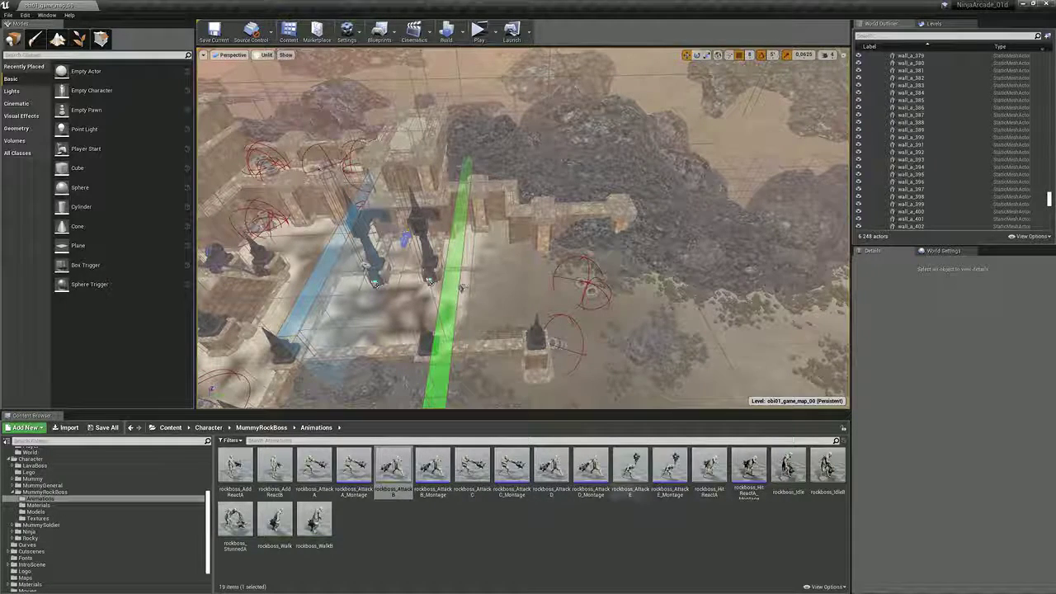
{"action": "double_click", "coordinate": [631, 469]}
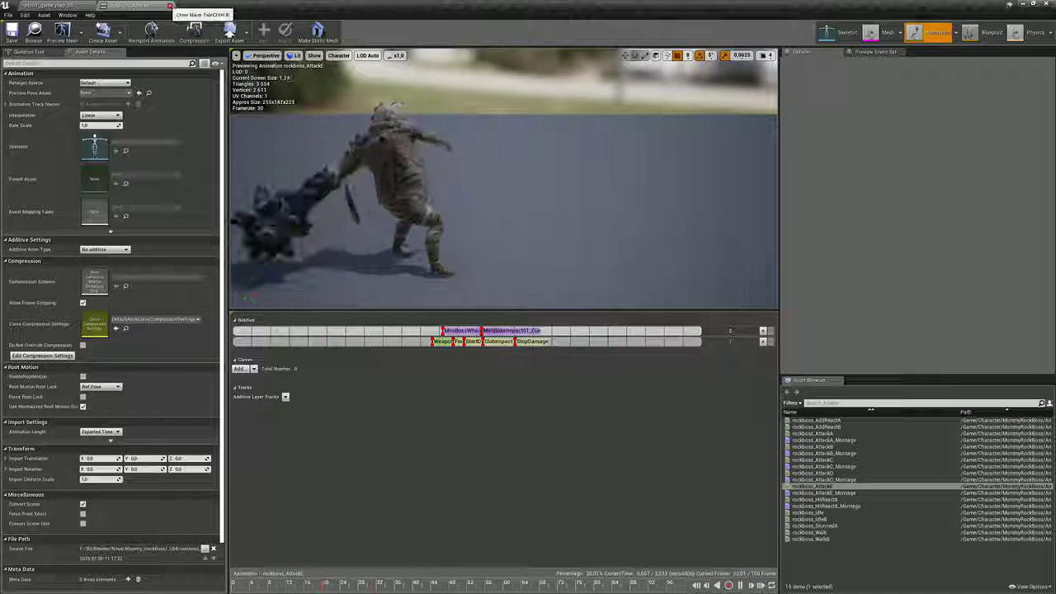
{"action": "left_click", "coordinate": [170, 6]}
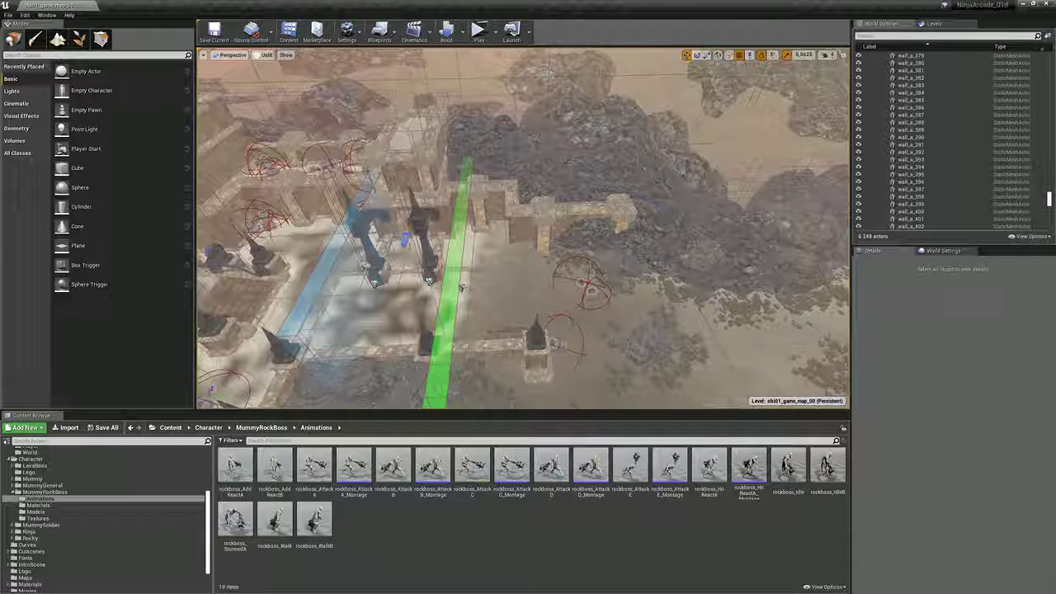
Step: Browse to the AnimImports folder inside the MummySoldier character's Animations folder
{"action": "right_click_drag", "start_coordinate": [461, 287], "coordinate": [520, 268]}
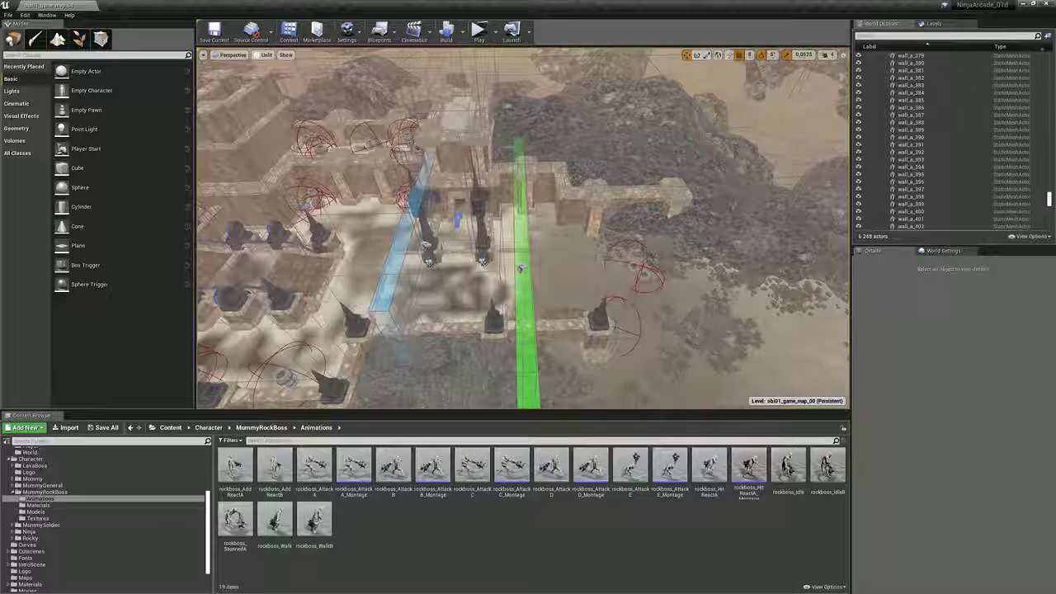
{"action": "mouse_move", "coordinate": [207, 571]}
{"action": "left_mouse_down"}
{"action": "mouse_move", "coordinate": [206, 555]}
{"action": "mouse_move", "coordinate": [207, 575]}
{"action": "left_mouse_up"}
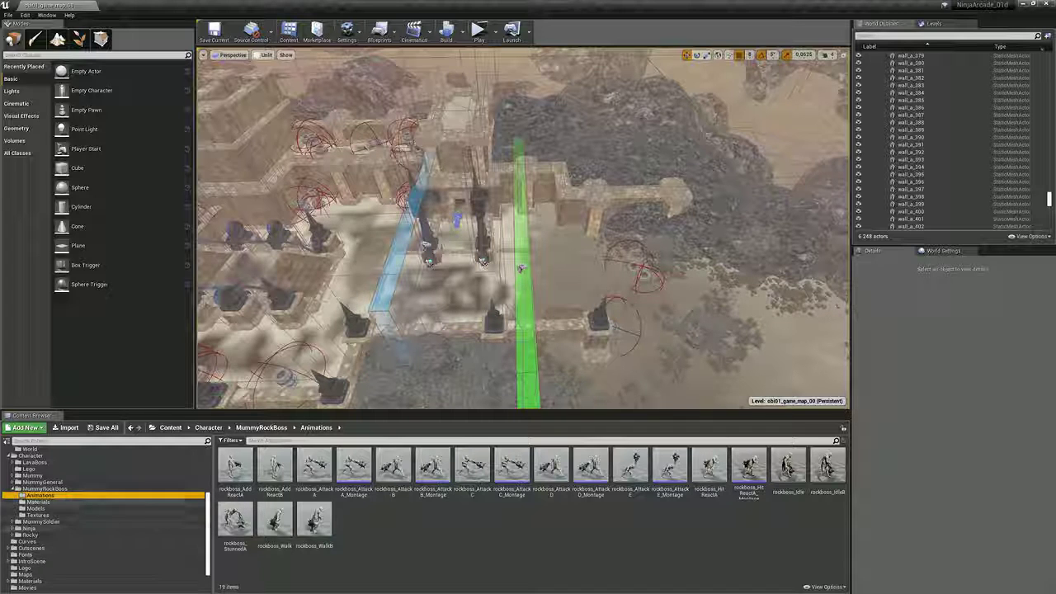
{"action": "scroll", "coordinate": [49, 508], "scroll_direction": "up", "scroll_amount": 1}
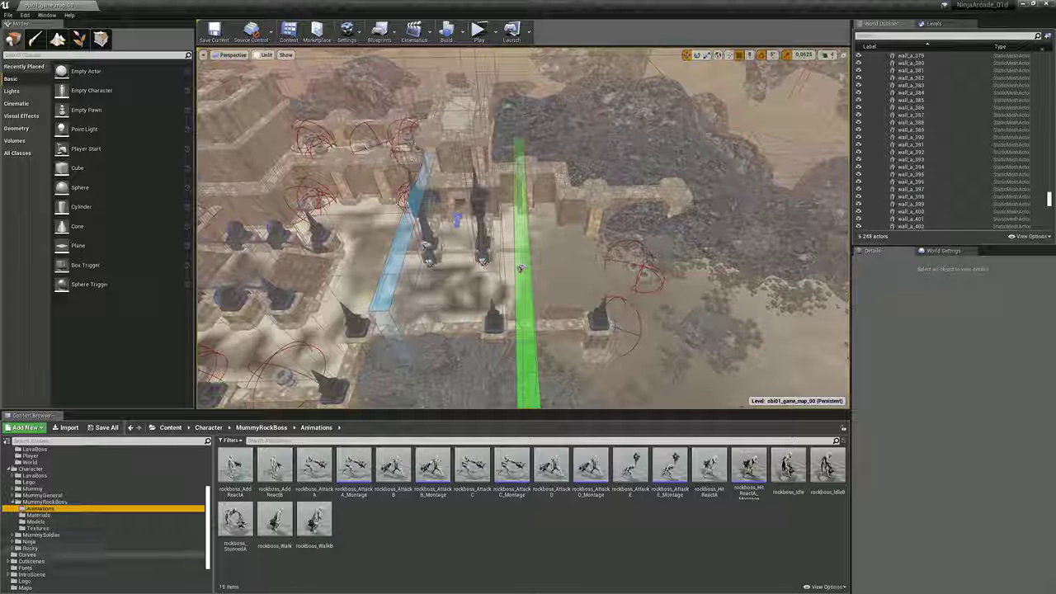
{"action": "left_click", "coordinate": [40, 535]}
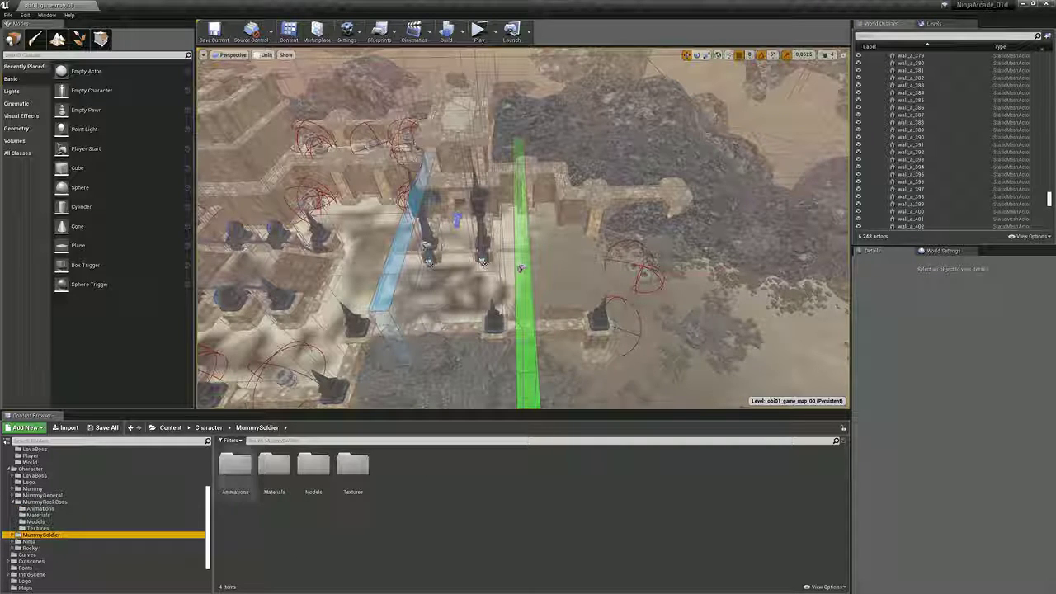
{"action": "double_click", "coordinate": [235, 467]}
{"action": "double_click", "coordinate": [235, 467]}
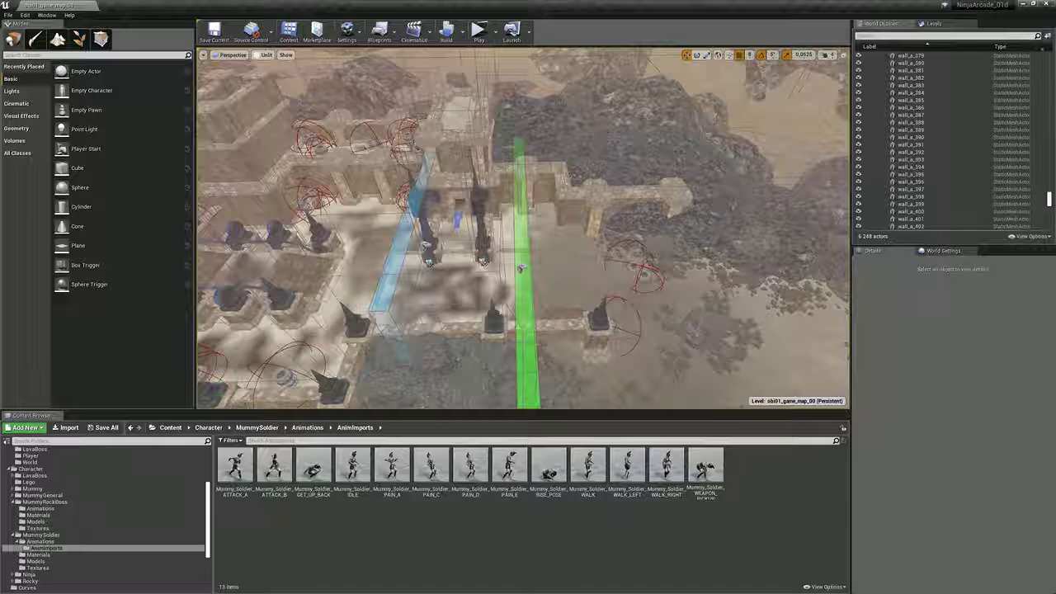
Step: Preview the Mummy_Soldier_ATTACK_A animation, close it, and open Mummy_Soldier_ATTACK_B for viewing
{"action": "left_click", "coordinate": [235, 466]}
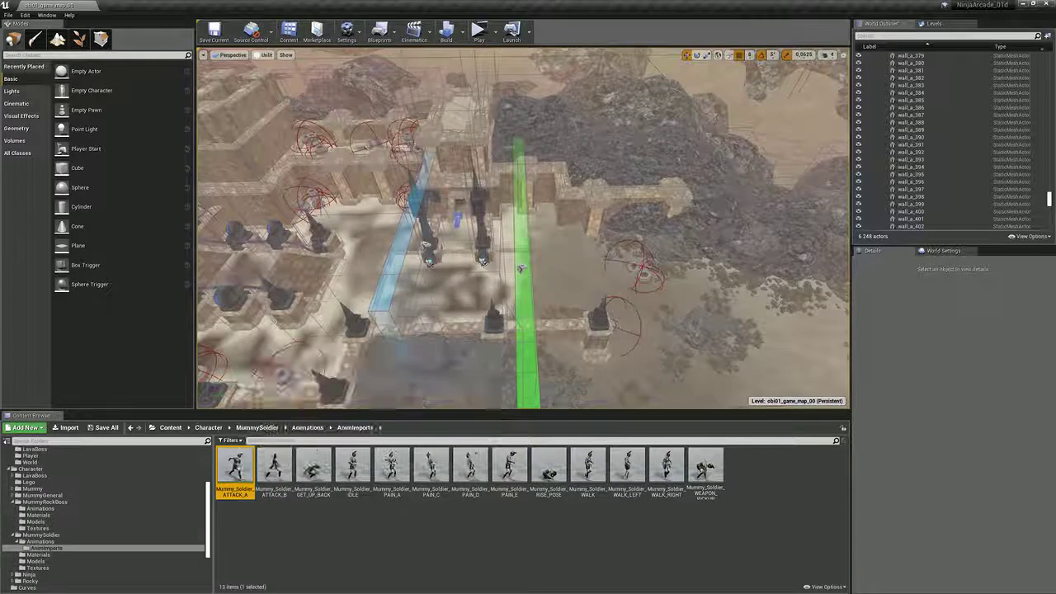
{"action": "double_click", "coordinate": [235, 466]}
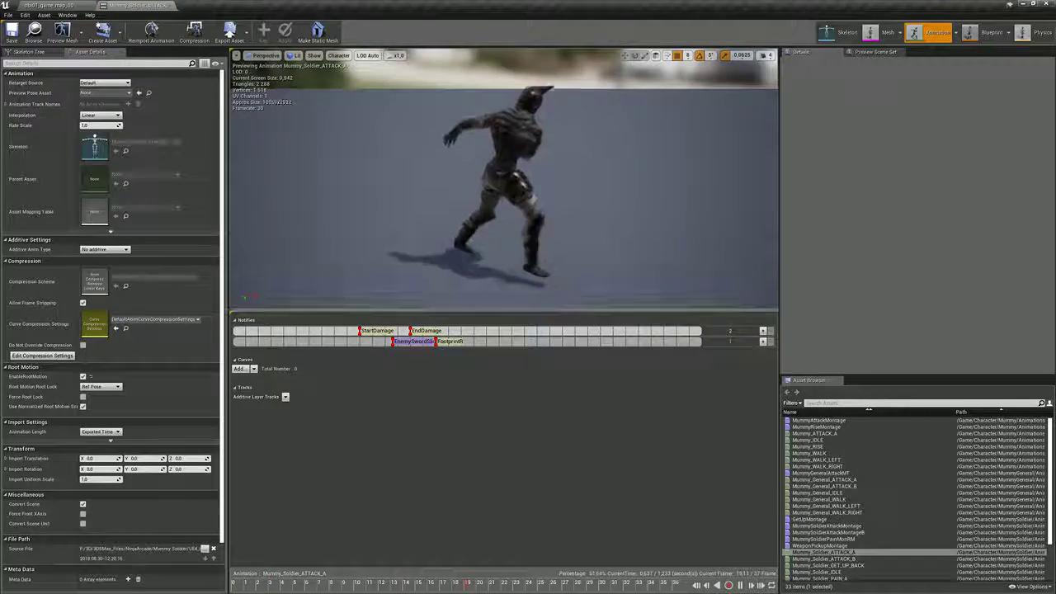
{"action": "left_click", "coordinate": [170, 6]}
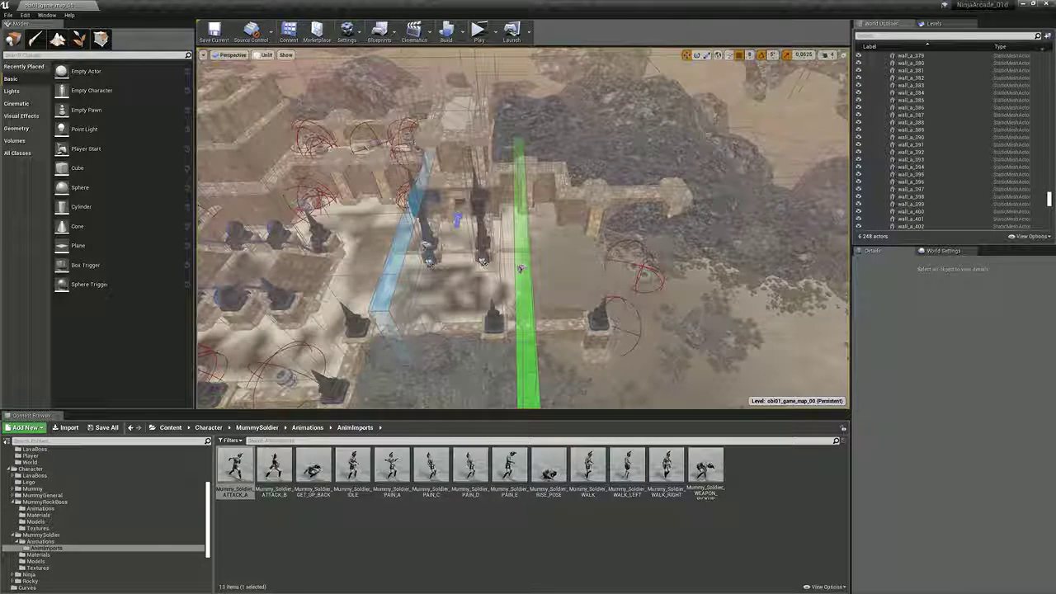
{"action": "double_click", "coordinate": [274, 466]}
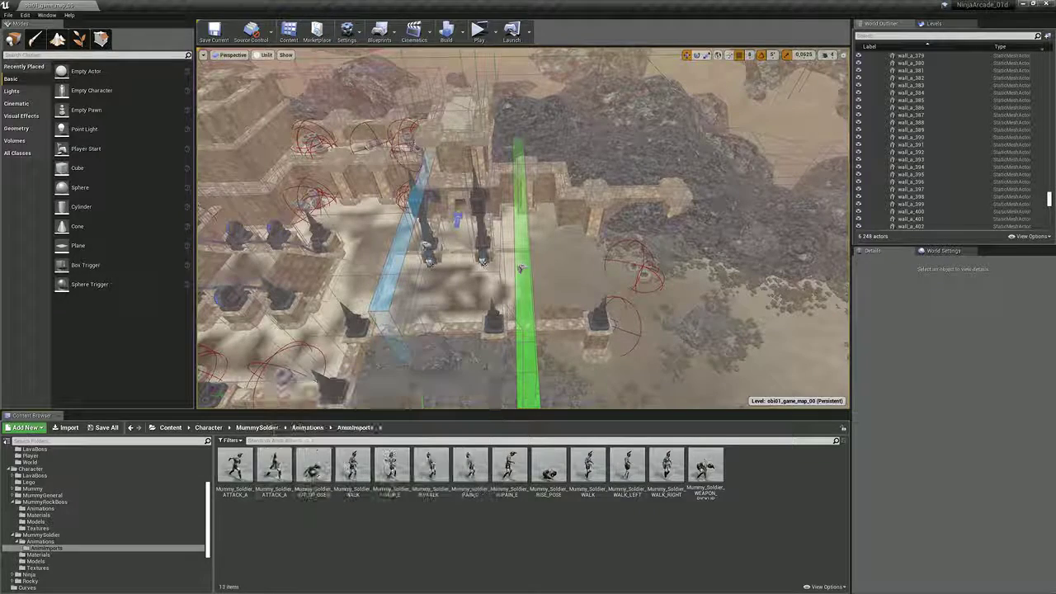
Step: Compare the asset details of the Mummy_Soldier_ATTACK_A and Mummy_Soldier_ATTACK_B animation sequences
{"action": "left_click", "coordinate": [275, 466]}
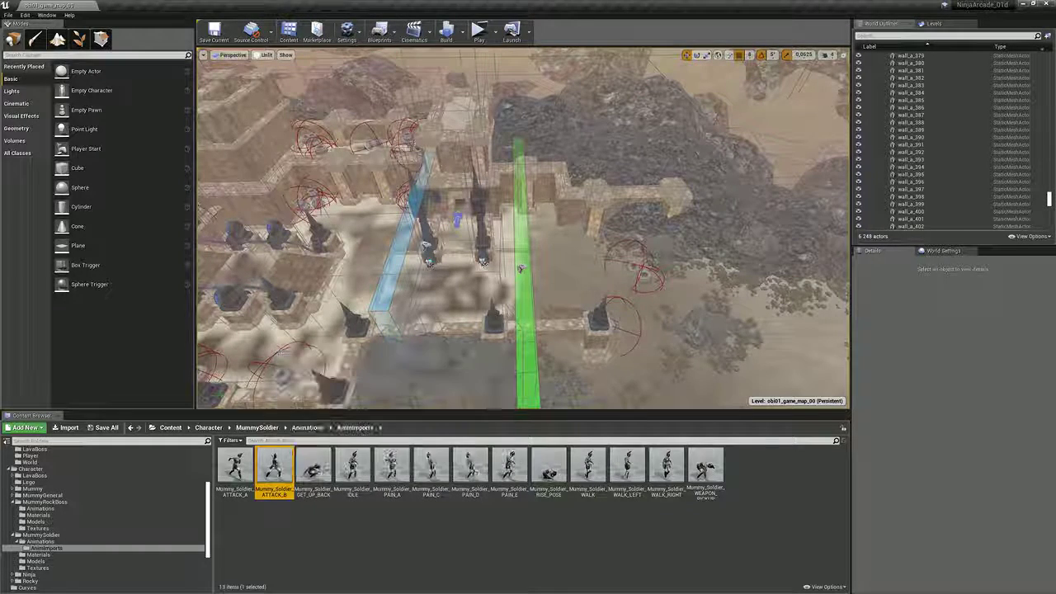
{"action": "left_click", "coordinate": [330, 536]}
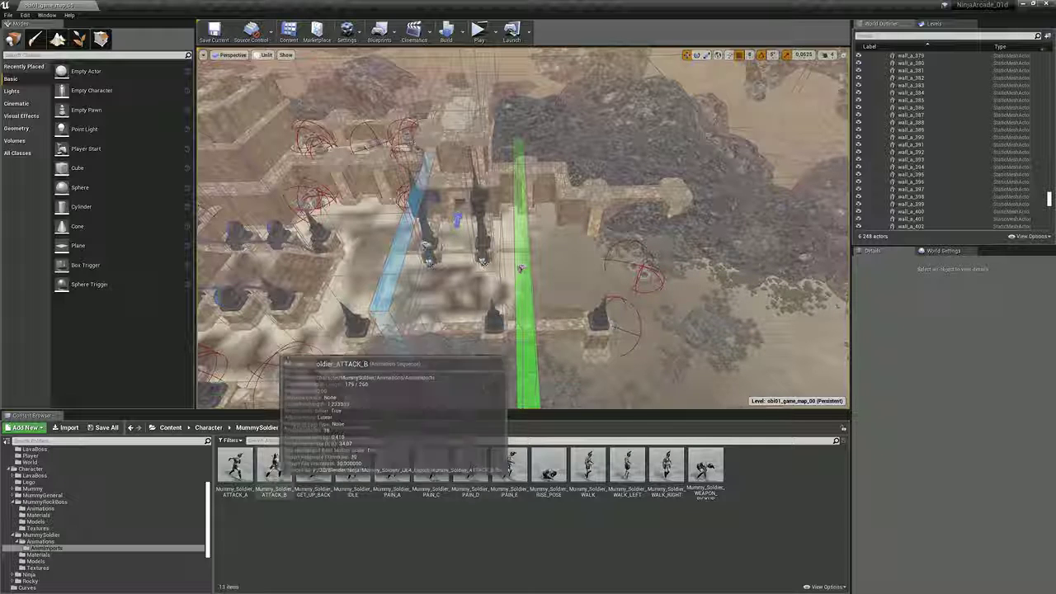
{"action": "left_click", "coordinate": [274, 466]}
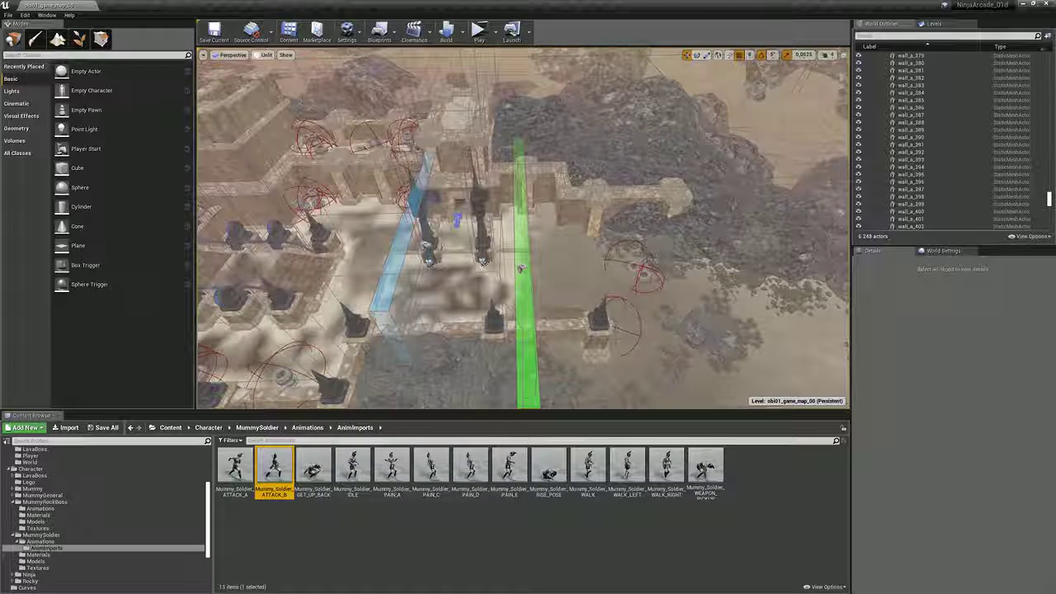
{"action": "left_click", "coordinate": [396, 541]}
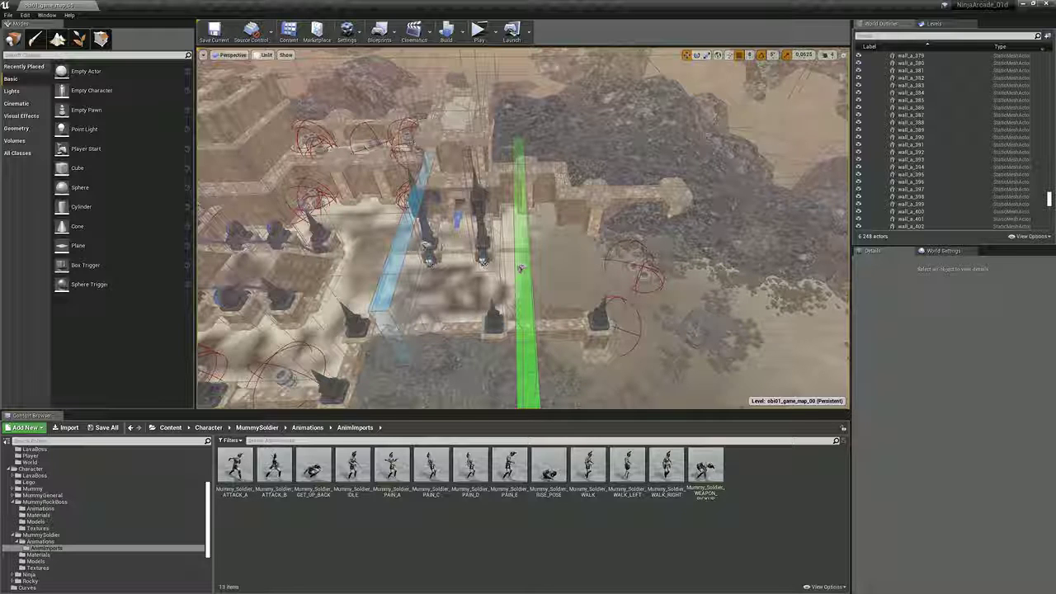
{"action": "left_click", "coordinate": [274, 465]}
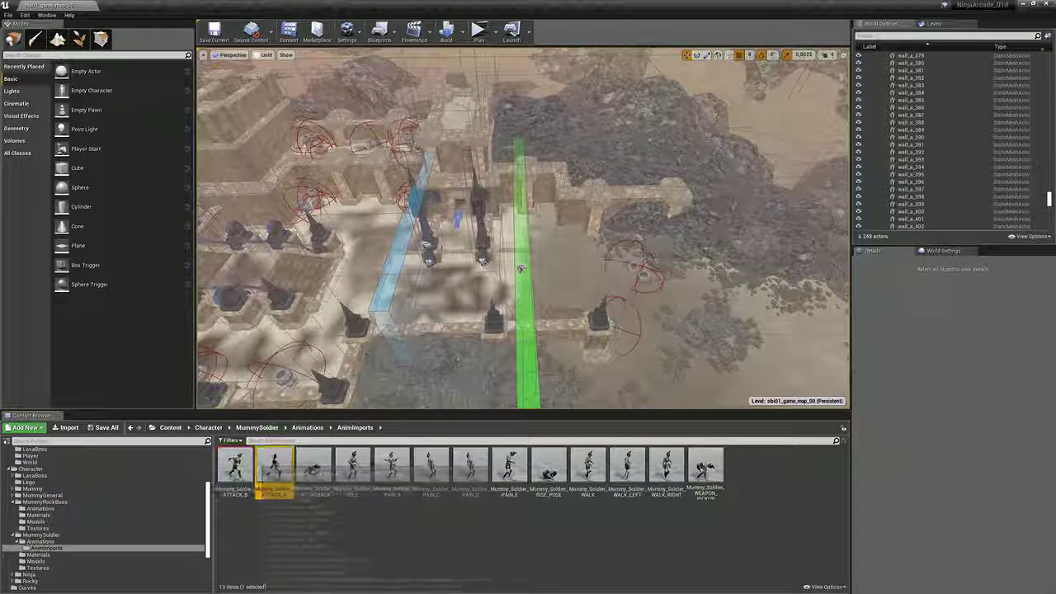
{"action": "left_click", "coordinate": [235, 475]}
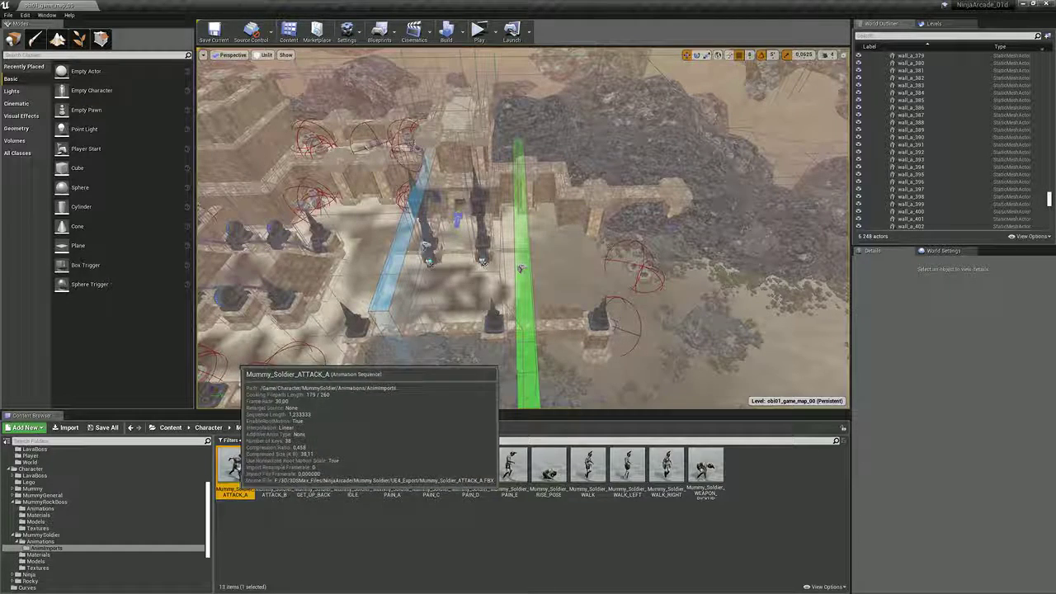
{"action": "left_click", "coordinate": [269, 474]}
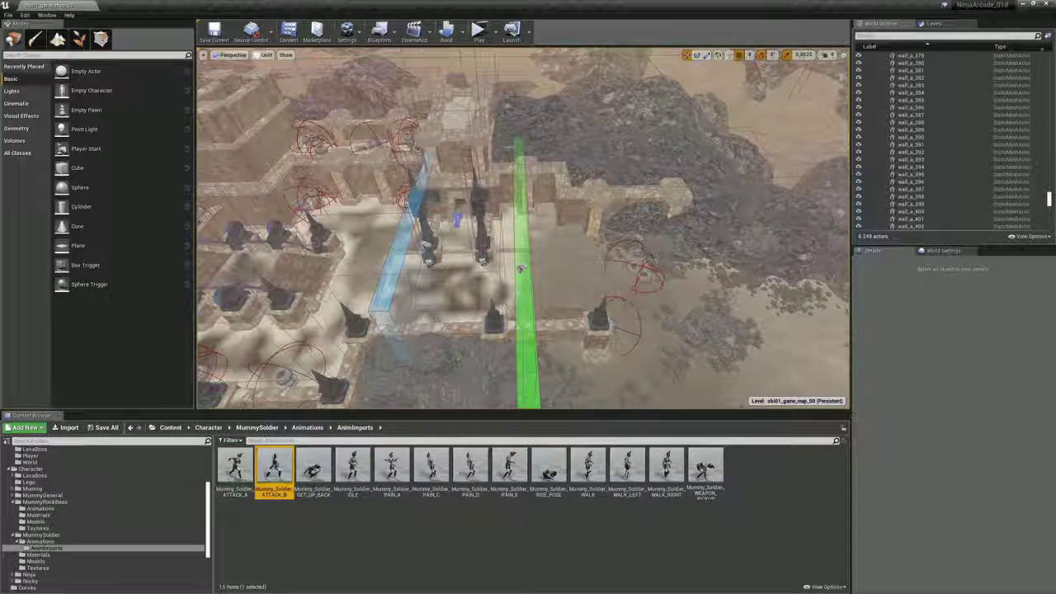
{"action": "left_click", "coordinate": [346, 532]}
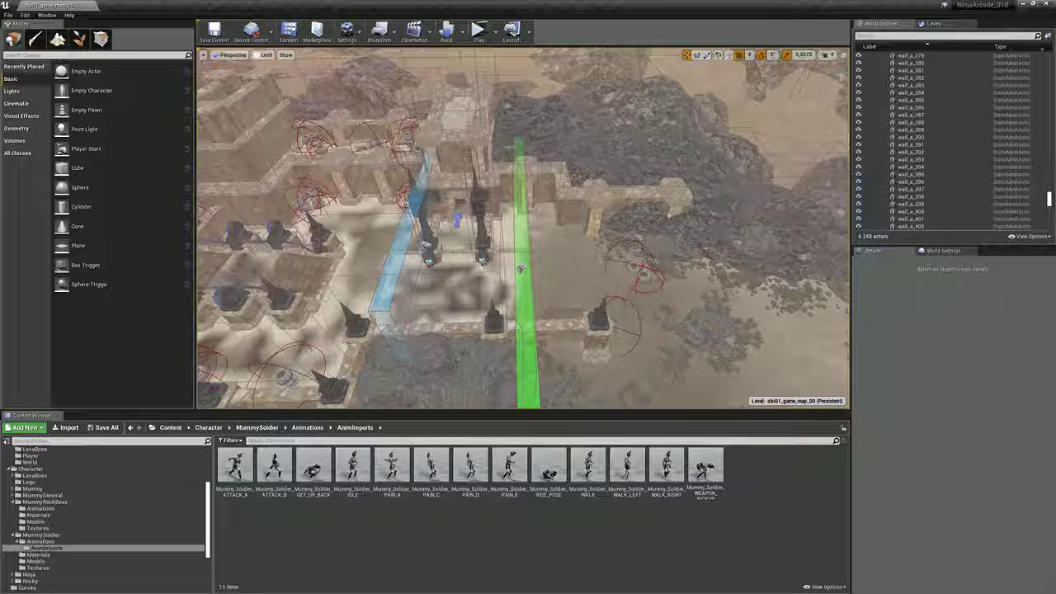
Step: Browse to the Rocky folder under Character and expand it to show its subfolders
{"action": "right_click_drag", "start_coordinate": [107, 512], "coordinate": [107, 593]}
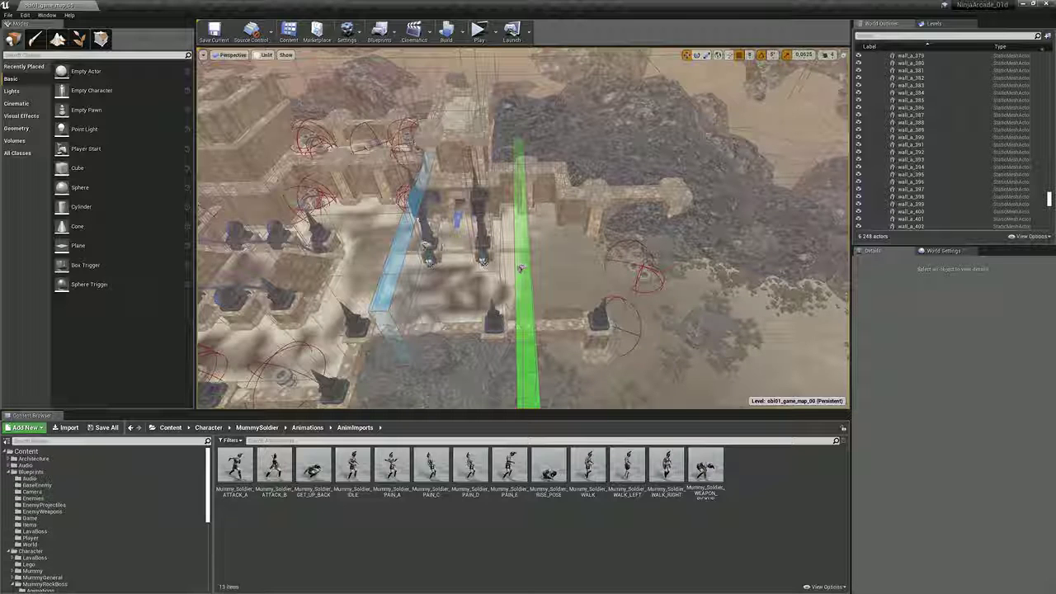
{"action": "scroll", "coordinate": [106, 516], "scroll_direction": "down", "scroll_amount": 3}
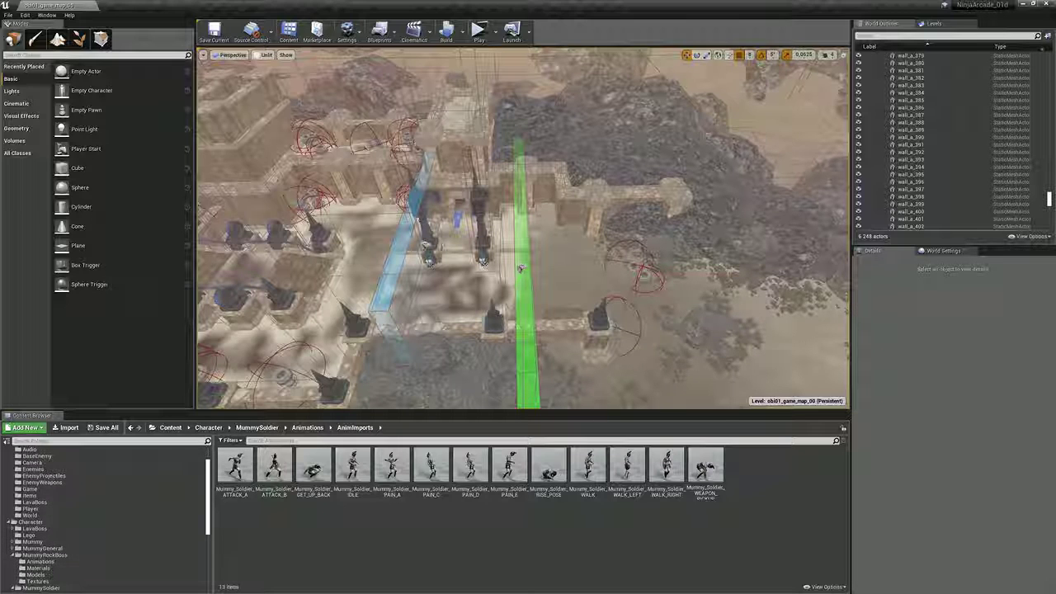
{"action": "scroll", "coordinate": [106, 515], "scroll_direction": "down", "scroll_amount": 3}
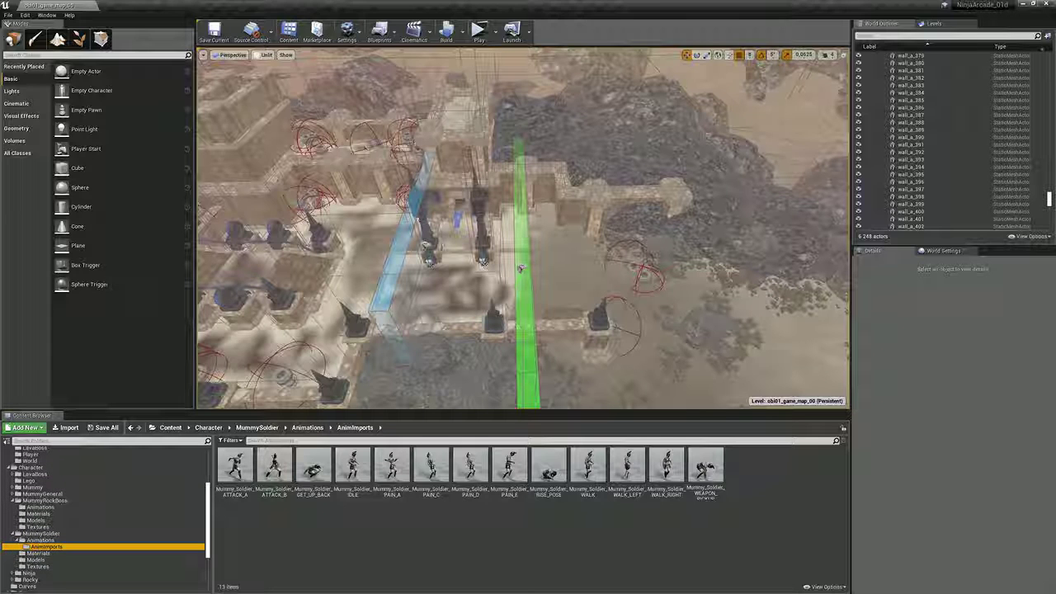
{"action": "scroll", "coordinate": [106, 528], "scroll_direction": "down", "scroll_amount": 2}
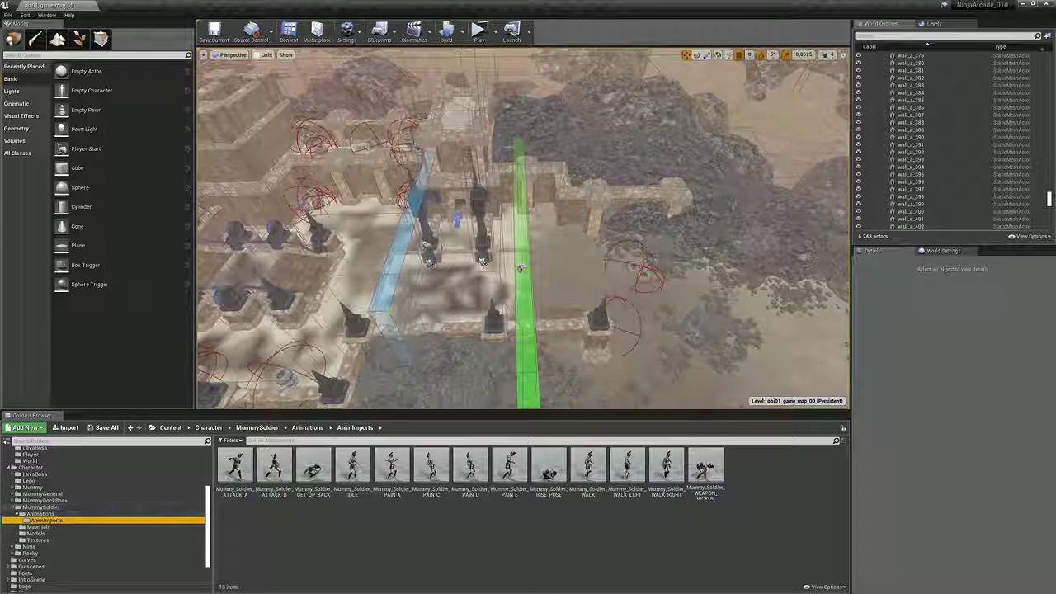
{"action": "left_click", "coordinate": [49, 520]}
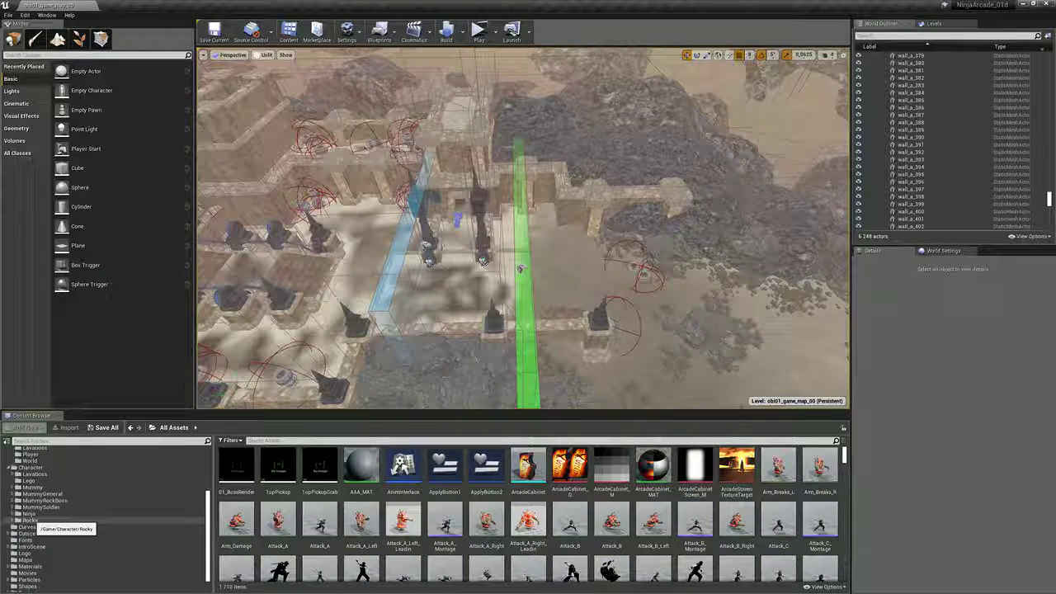
{"action": "left_click", "coordinate": [30, 520]}
{"action": "left_click", "coordinate": [13, 520]}
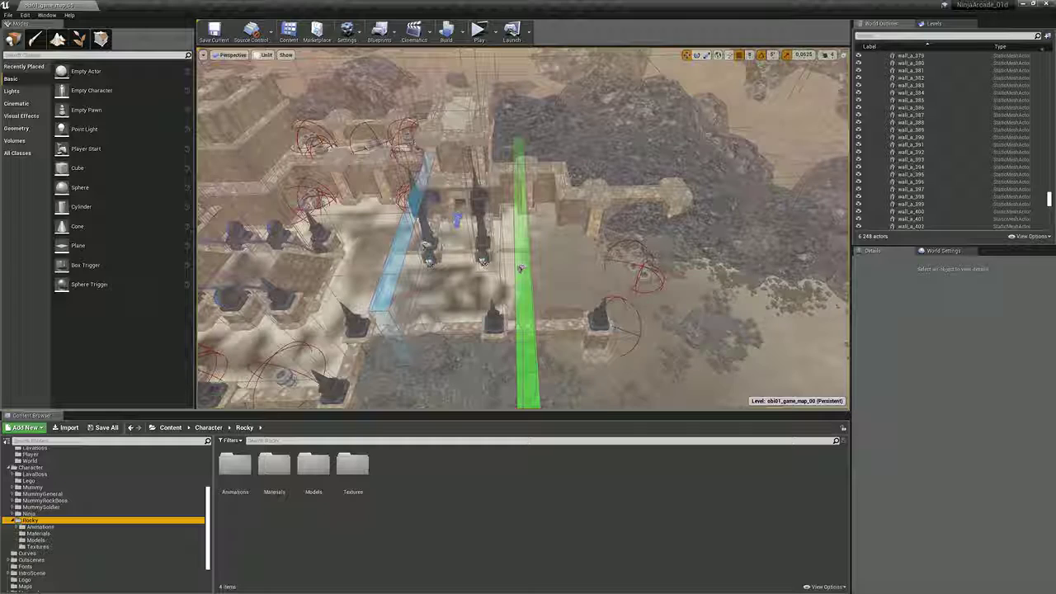
Step: Preview the Mummy_General skeletal mesh from the MummyGeneral character's Models folder, closing its editor after viewing
{"action": "mouse_move", "coordinate": [520, 247]}
{"action": "right_mouse_down"}
{"action": "mouse_move", "coordinate": [520, 222]}
{"action": "mouse_move", "coordinate": [520, 239]}
{"action": "right_mouse_up"}
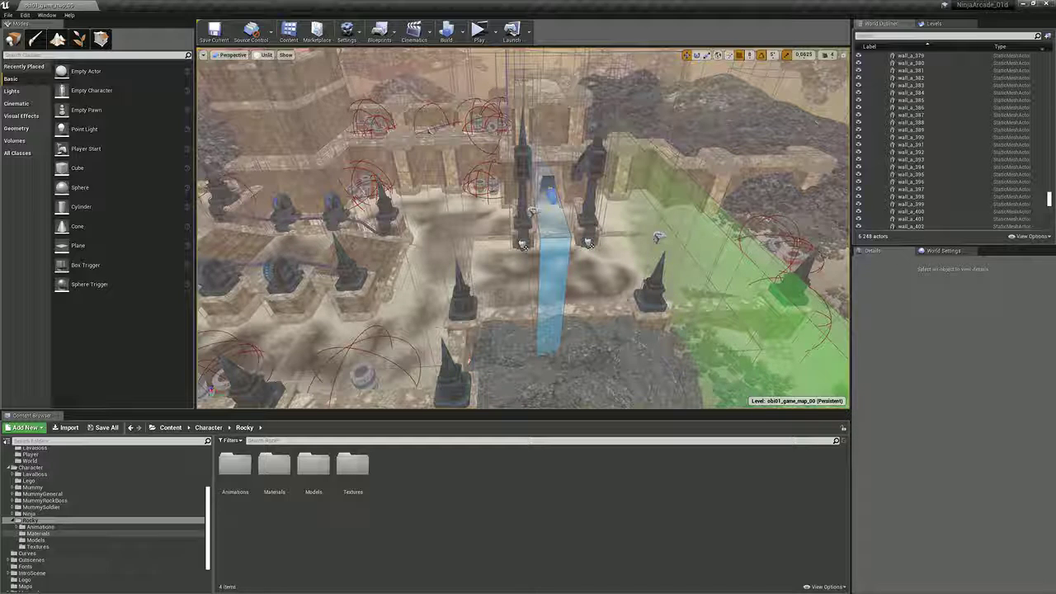
{"action": "left_click", "coordinate": [42, 494]}
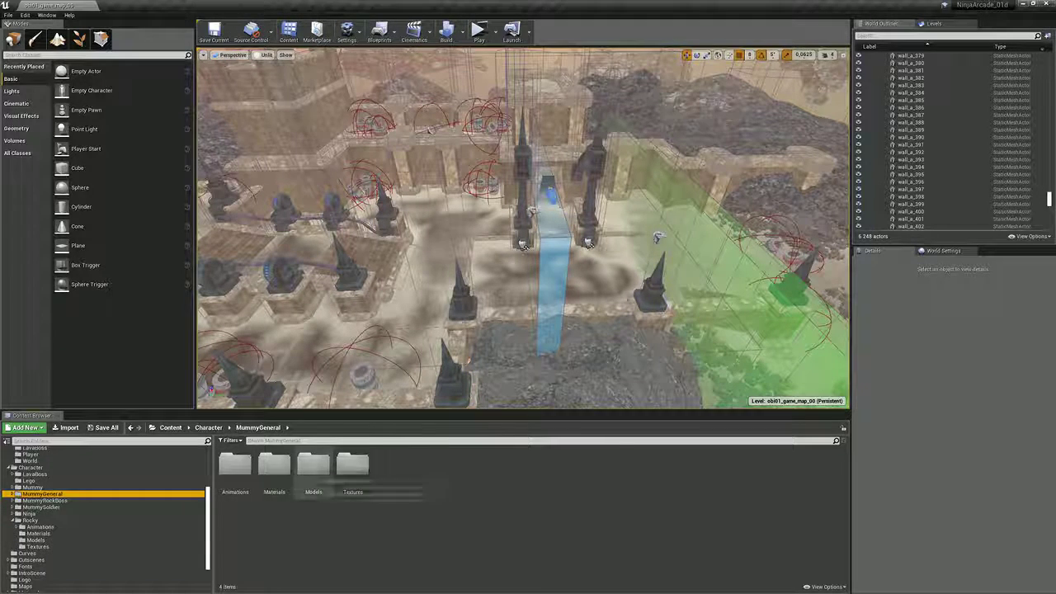
{"action": "double_click", "coordinate": [314, 465]}
{"action": "double_click", "coordinate": [236, 464]}
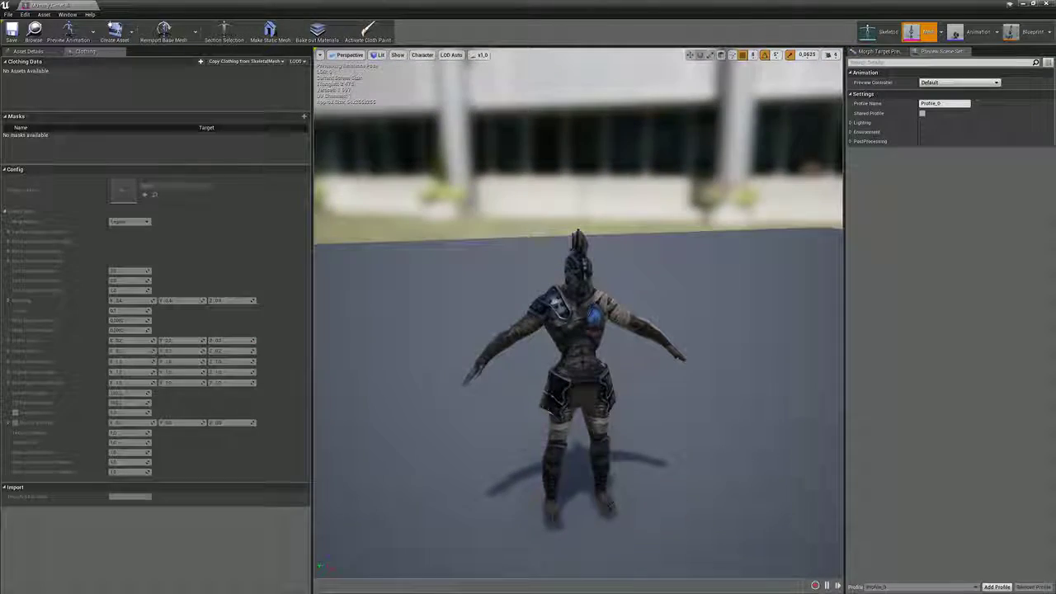
{"action": "left_click", "coordinate": [93, 6]}
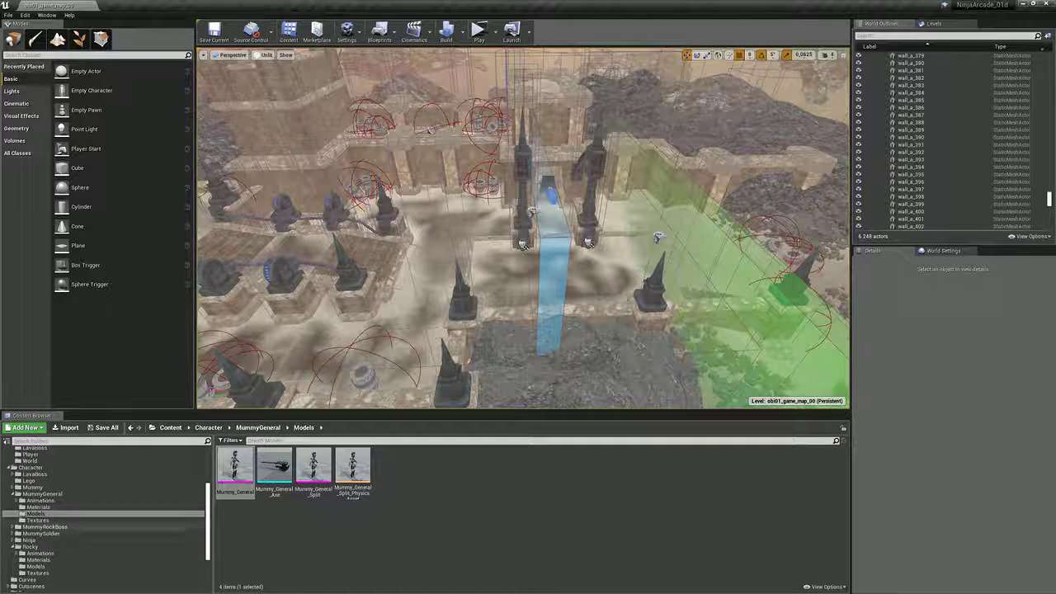
Step: Look through the Rocky character's Models and Materials folders, returning to the main Rocky folder
{"action": "left_click", "coordinate": [30, 547]}
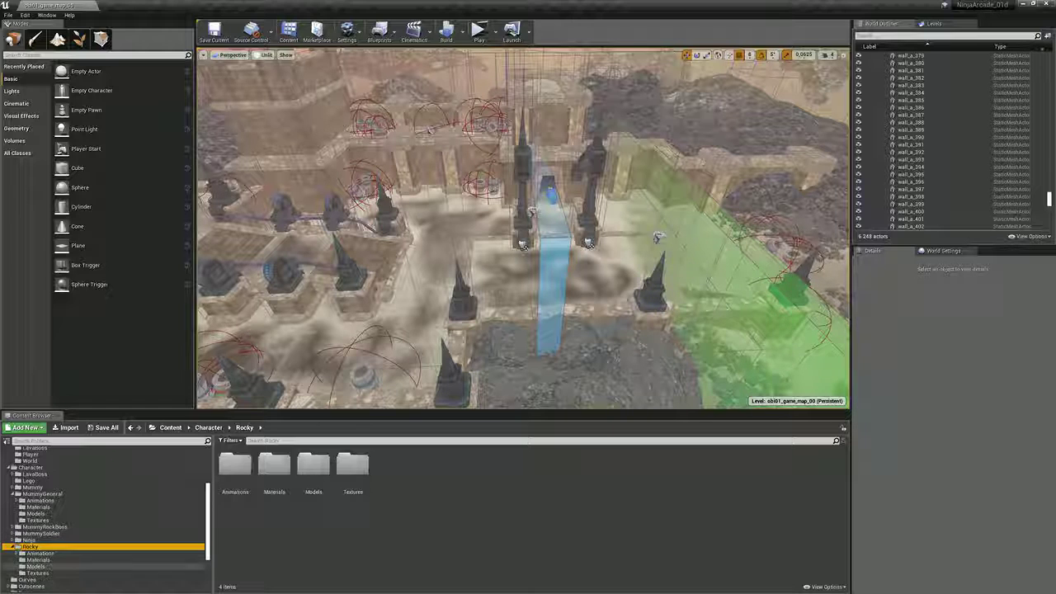
{"action": "left_click", "coordinate": [36, 567]}
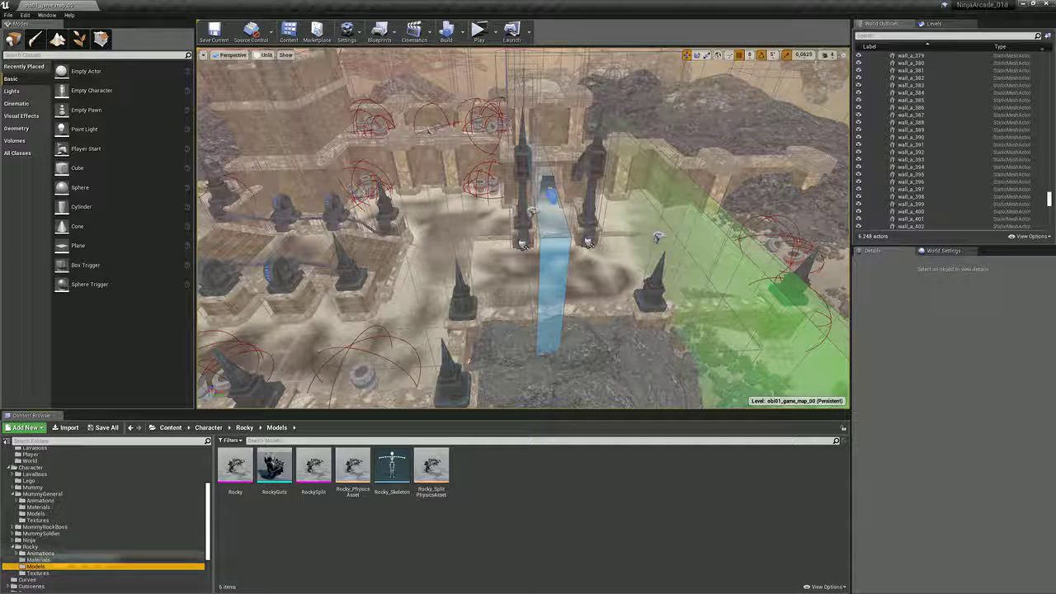
{"action": "left_click", "coordinate": [33, 561]}
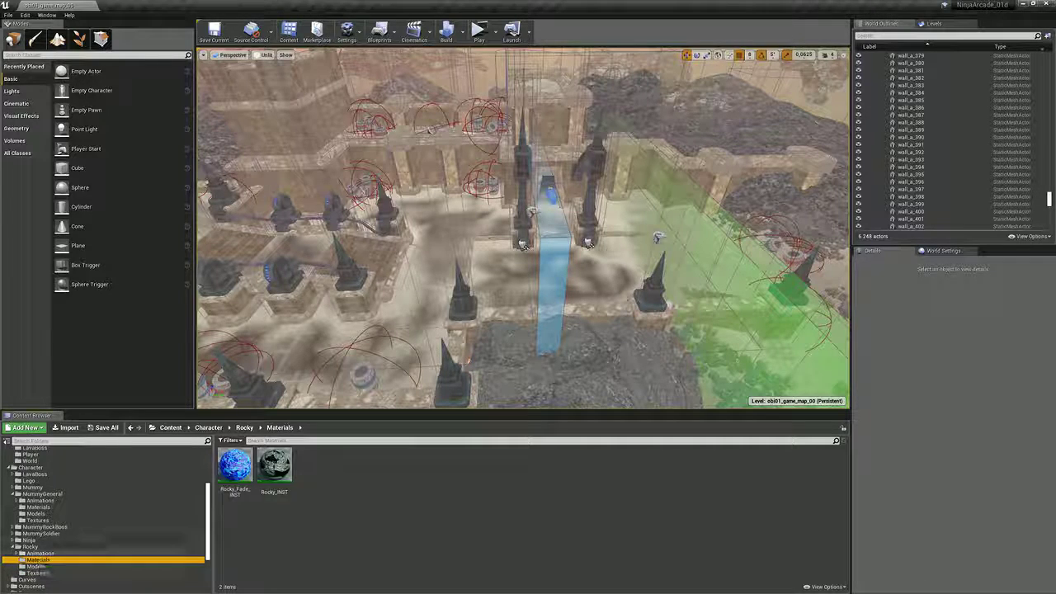
{"action": "left_click", "coordinate": [30, 548]}
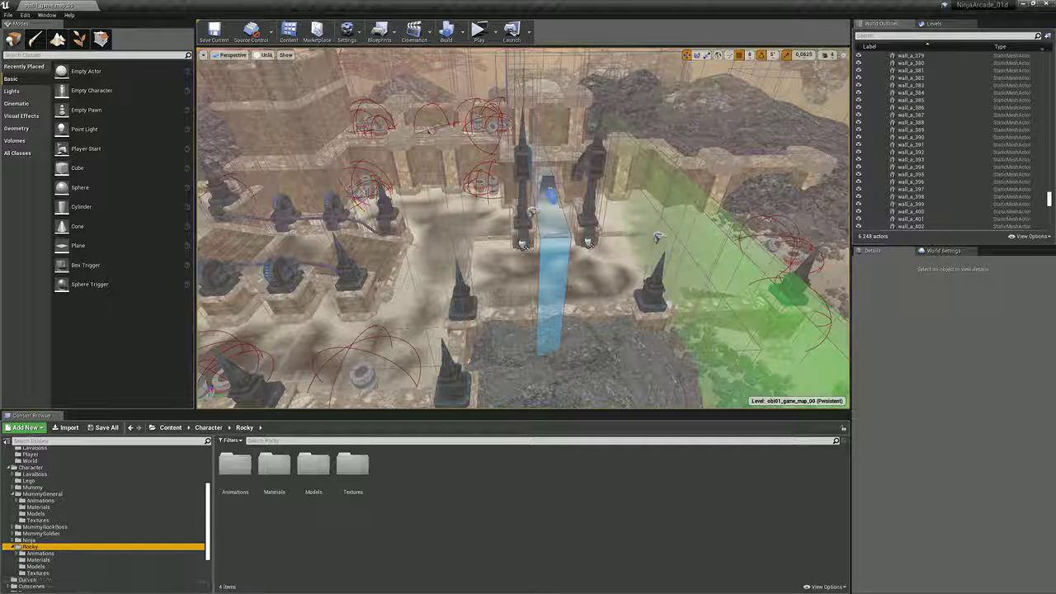
Step: Open the BaseEnemyPawn_BP blueprint from the BaseEnemy folder under Blueprints and close its Timeline_7 graph
{"action": "scroll", "coordinate": [50, 561], "scroll_direction": "up", "scroll_amount": 5}
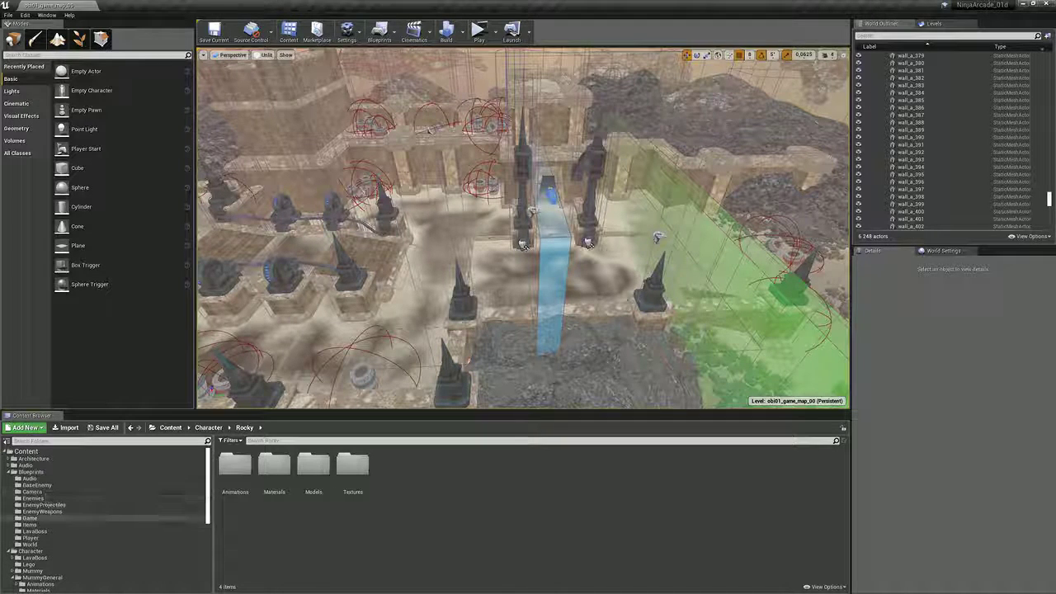
{"action": "left_click", "coordinate": [36, 486]}
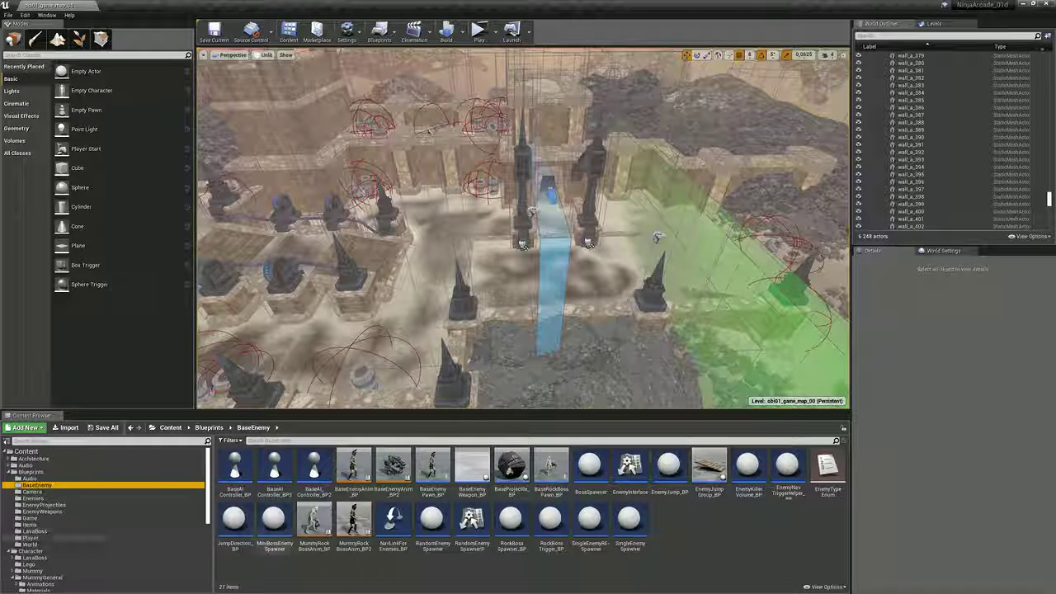
{"action": "left_click", "coordinate": [433, 471]}
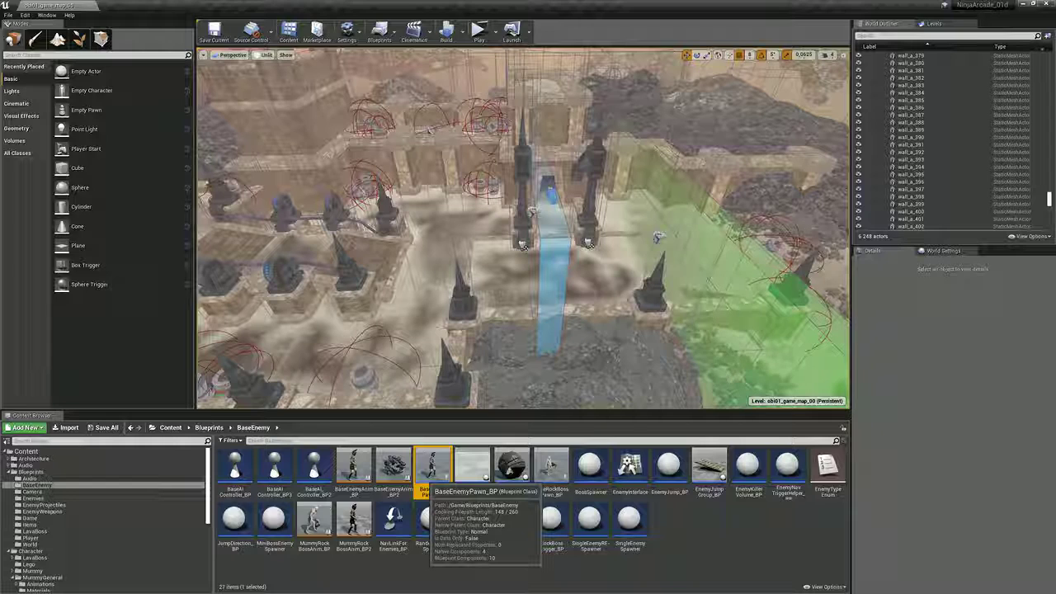
{"action": "double_click", "coordinate": [433, 467]}
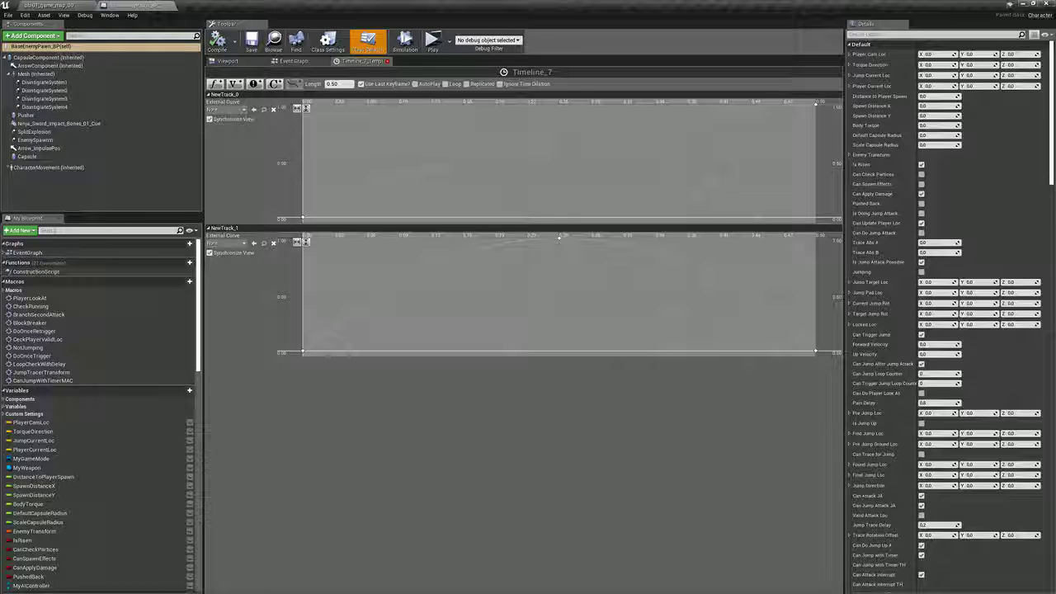
{"action": "left_click", "coordinate": [387, 61]}
Step: Examine the node networks and commented sections across the Event Graph of BaseEnemyPawn_BP
{"action": "right_click_drag", "start_coordinate": [322, 333], "coordinate": [463, 353]}
{"action": "scroll", "coordinate": [463, 353], "scroll_direction": "down", "scroll_amount": 12}
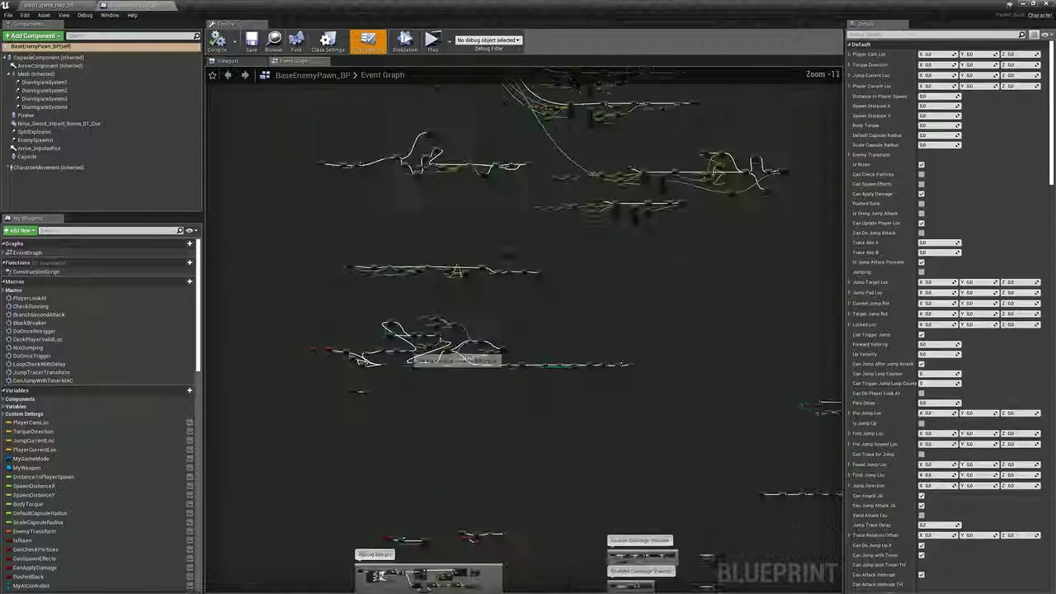
{"action": "right_click_drag", "start_coordinate": [477, 253], "coordinate": [410, 337]}
{"action": "right_click_drag", "start_coordinate": [525, 386], "coordinate": [551, 407]}
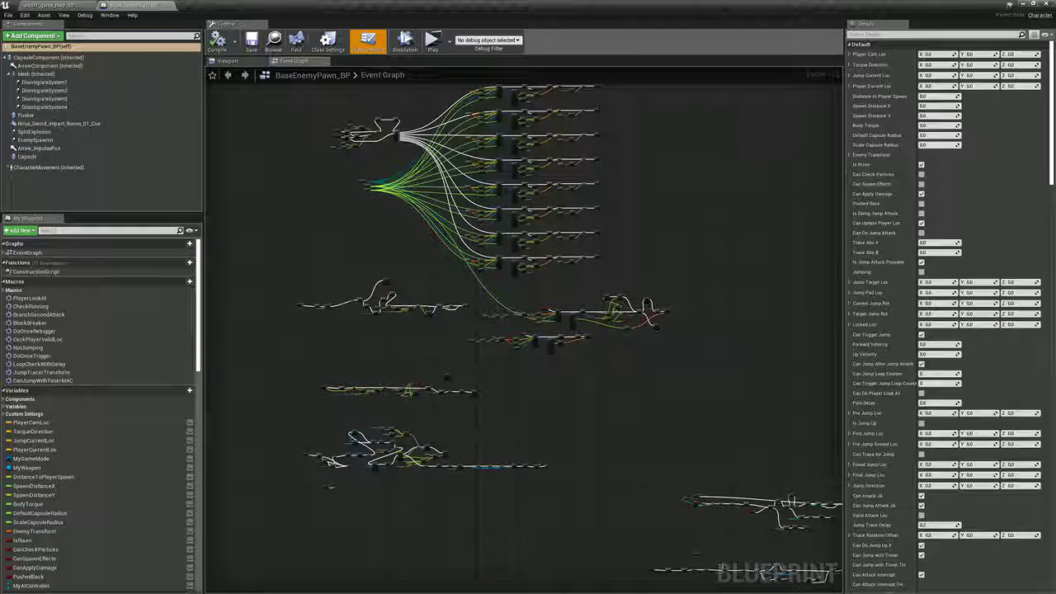
{"action": "right_click_drag", "start_coordinate": [538, 435], "coordinate": [521, 392]}
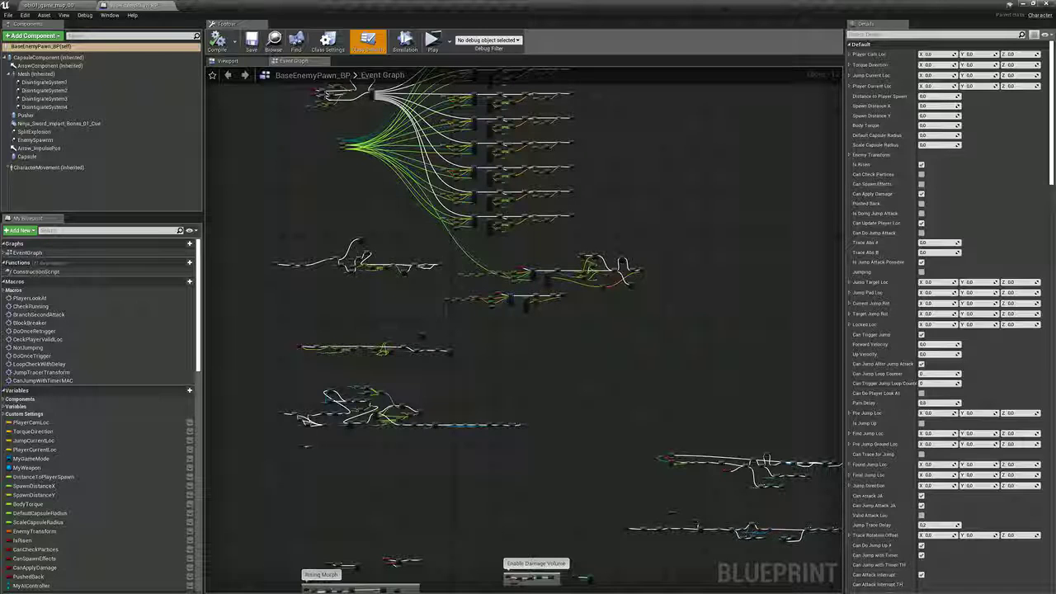
{"action": "right_click_drag", "start_coordinate": [551, 452], "coordinate": [567, 427]}
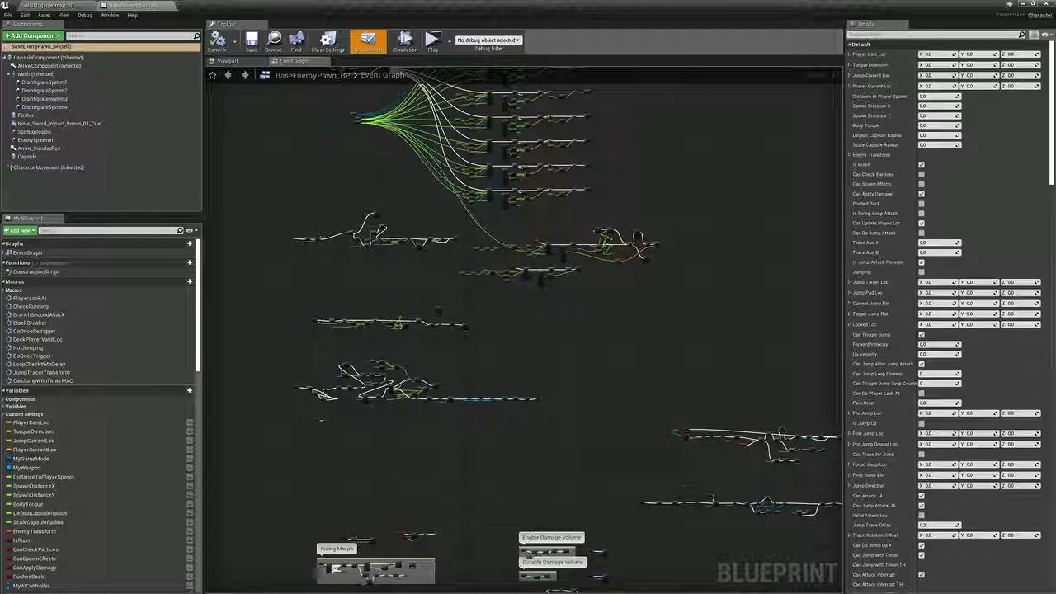
{"action": "right_click_drag", "start_coordinate": [619, 440], "coordinate": [516, 371]}
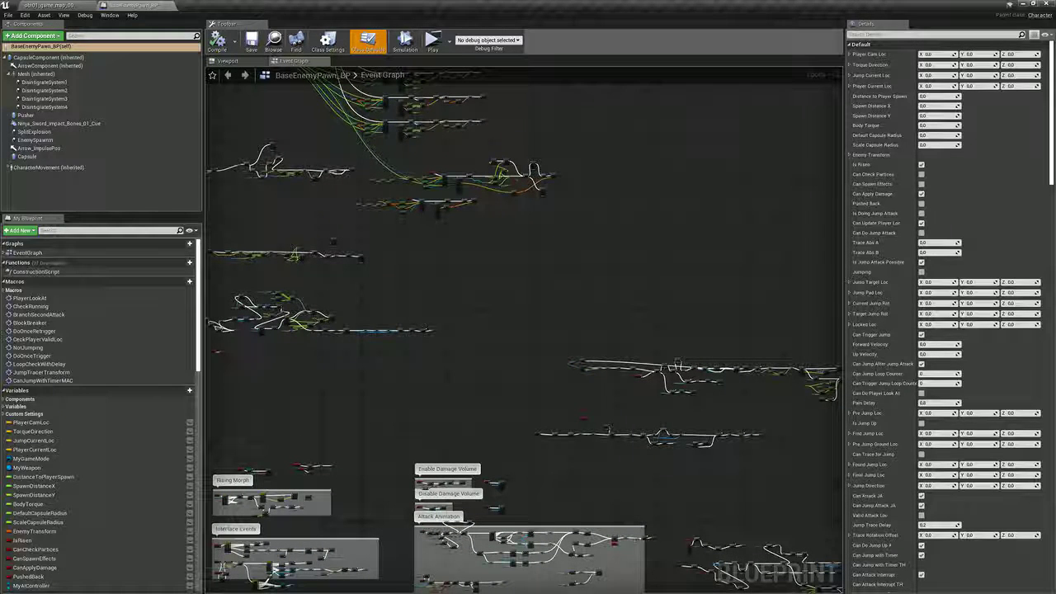
{"action": "right_click_drag", "start_coordinate": [435, 302], "coordinate": [371, 270]}
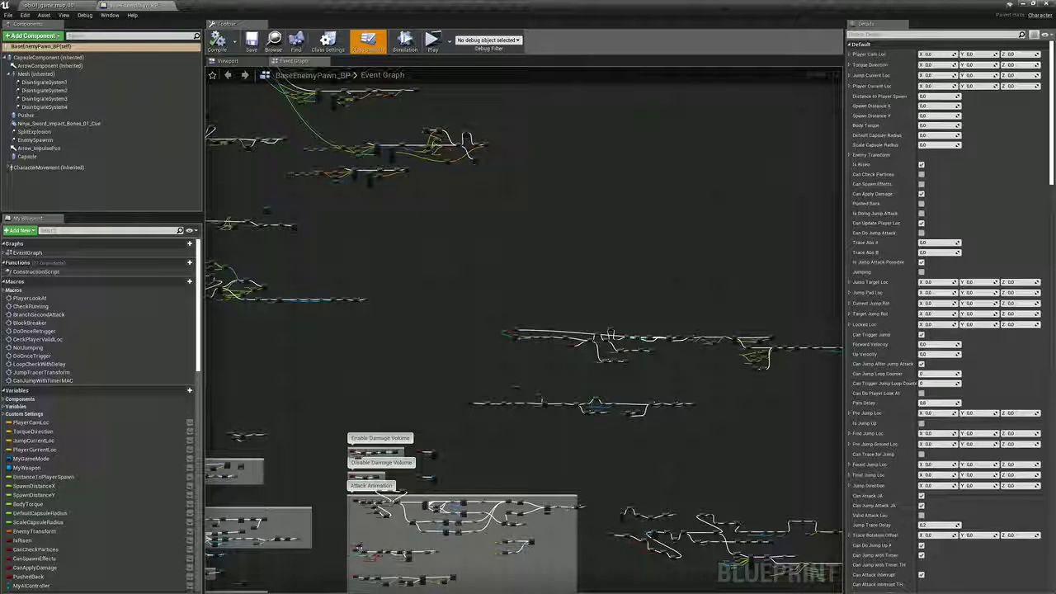
{"action": "right_click_drag", "start_coordinate": [371, 270], "coordinate": [501, 141]}
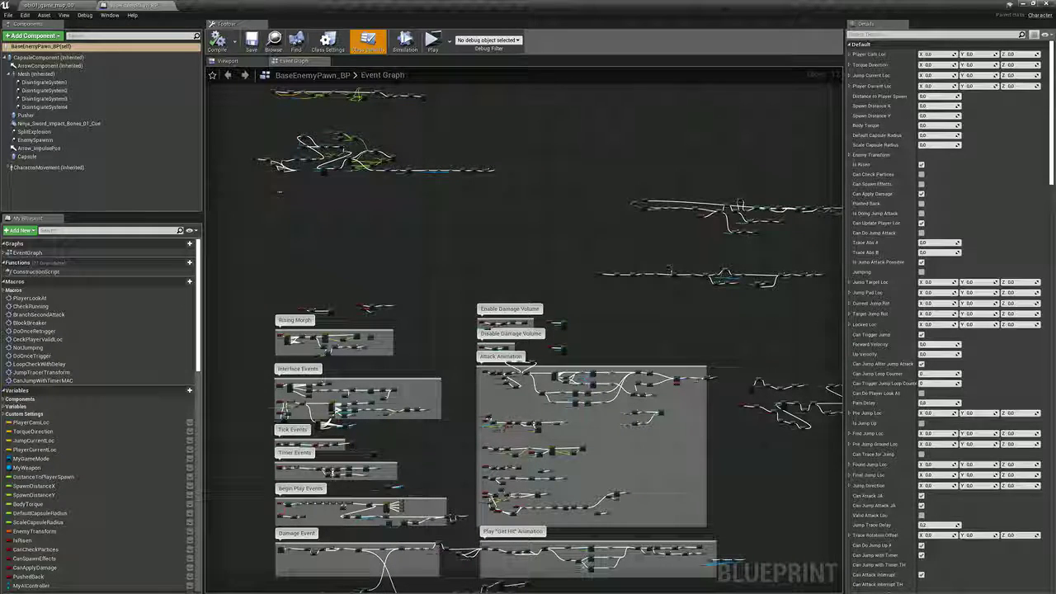
{"action": "right_click_drag", "start_coordinate": [417, 237], "coordinate": [429, 347]}
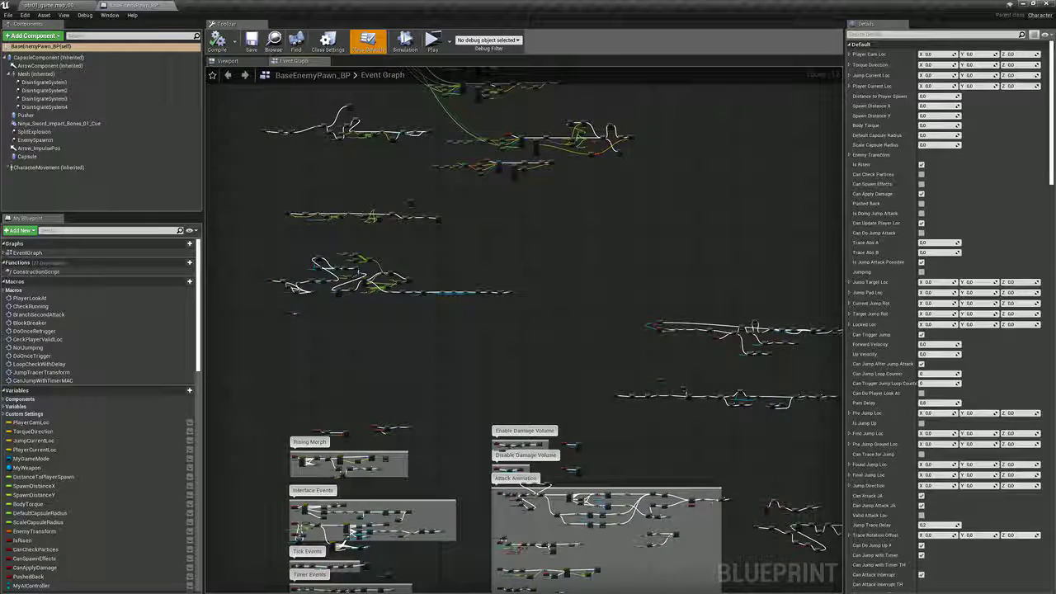
Step: Return to the level map and inspect the rocky area with the crystals and placed actors
{"action": "left_click", "coordinate": [51, 5]}
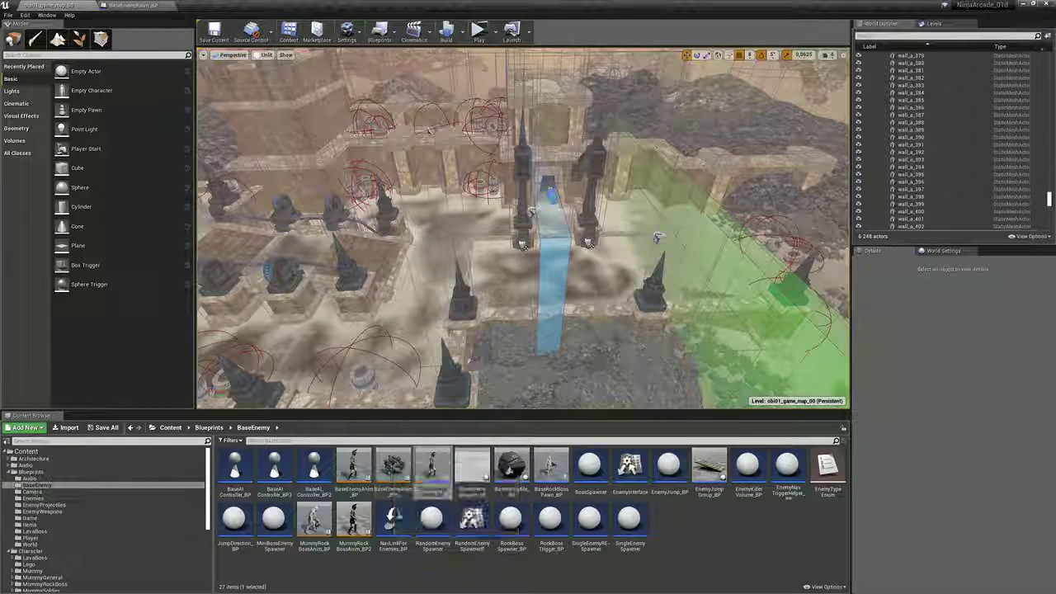
{"action": "right_click_drag", "start_coordinate": [523, 229], "coordinate": [710, 206]}
{"action": "right_click_drag", "start_coordinate": [495, 180], "coordinate": [540, 229]}
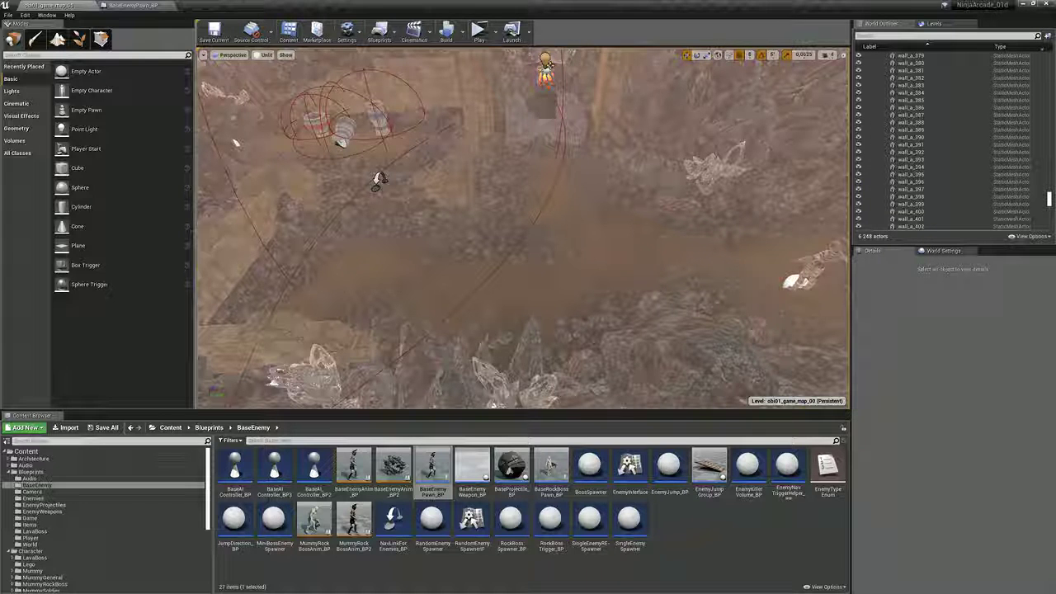
{"action": "key", "text": "d"}
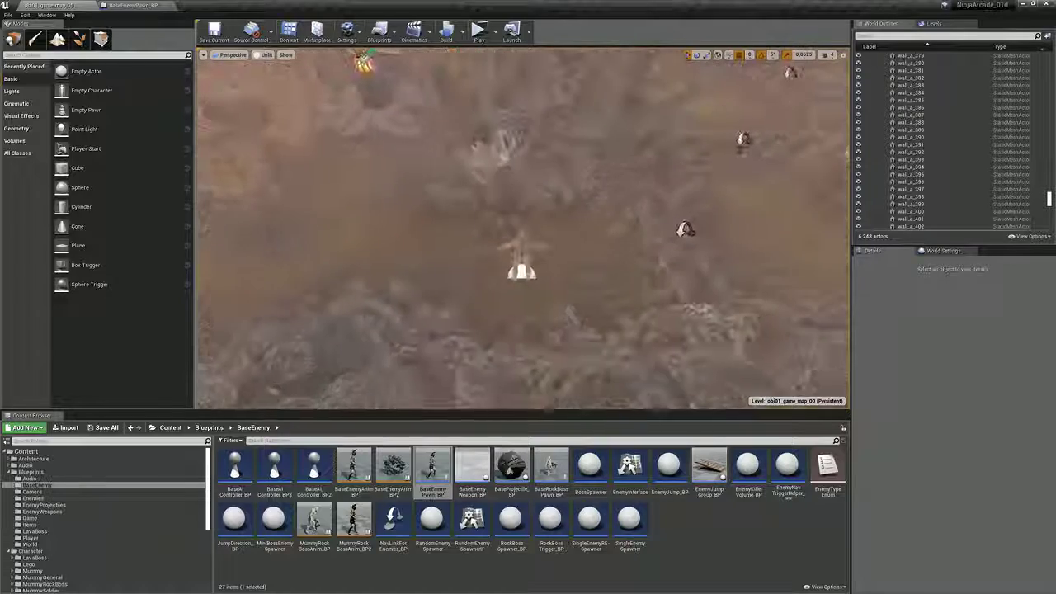
{"action": "key", "text": "w"}
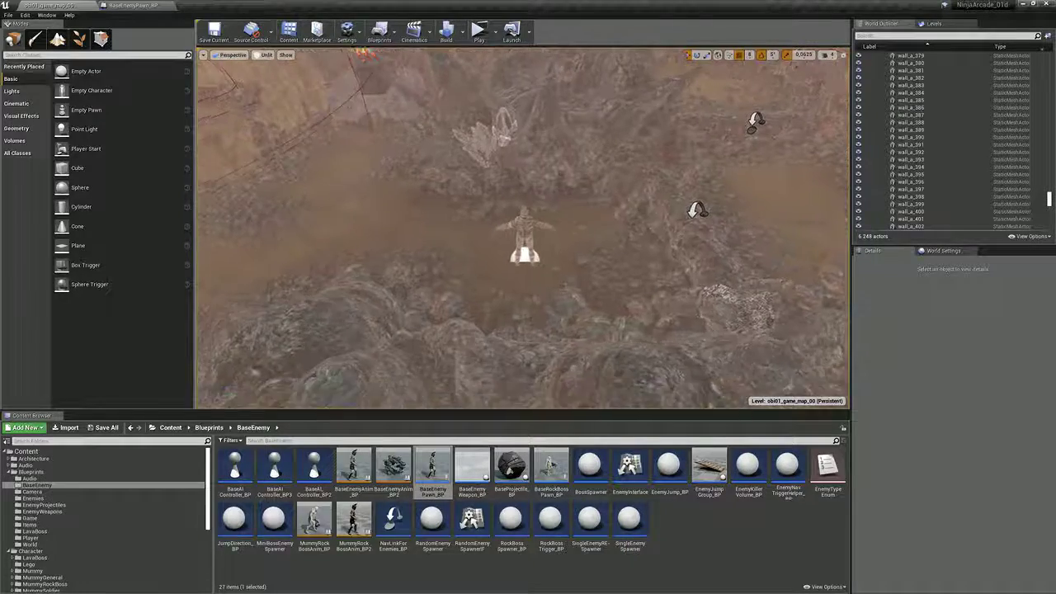
{"action": "key", "text": "d"}
{"action": "key", "text": "a"}
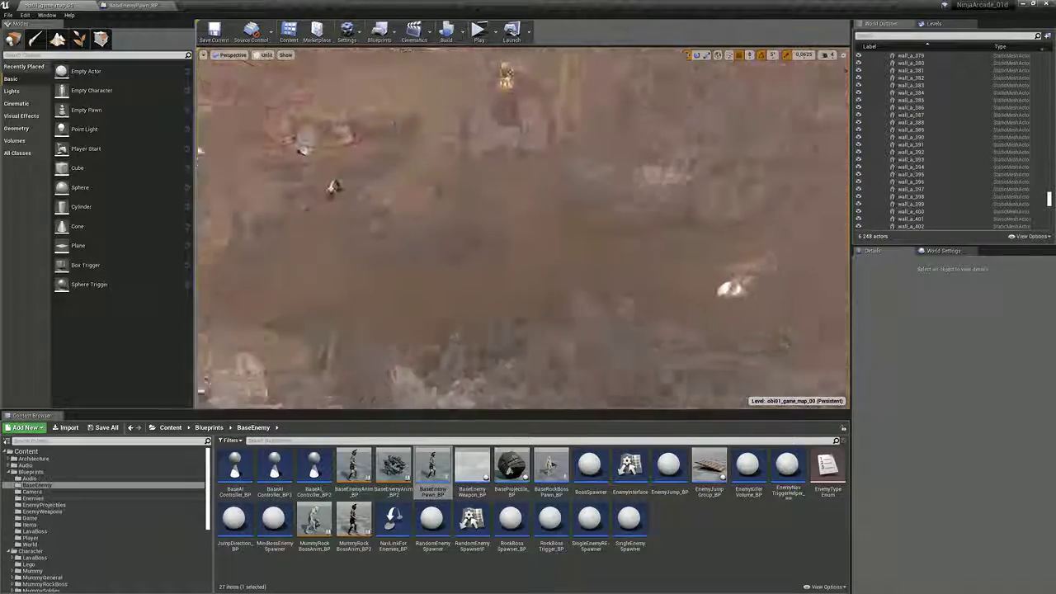
{"action": "key", "text": "s"}
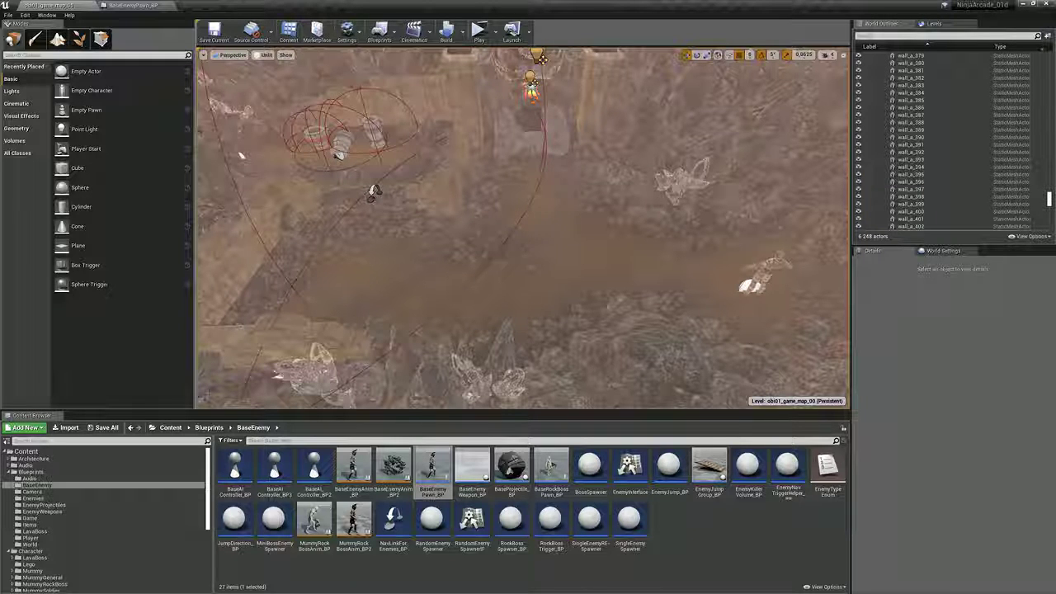
{"action": "mouse_move", "coordinate": [524, 228]}
{"action": "right_mouse_down"}
{"action": "mouse_move", "coordinate": [537, 231]}
{"action": "mouse_move", "coordinate": [529, 233]}
{"action": "right_mouse_up"}
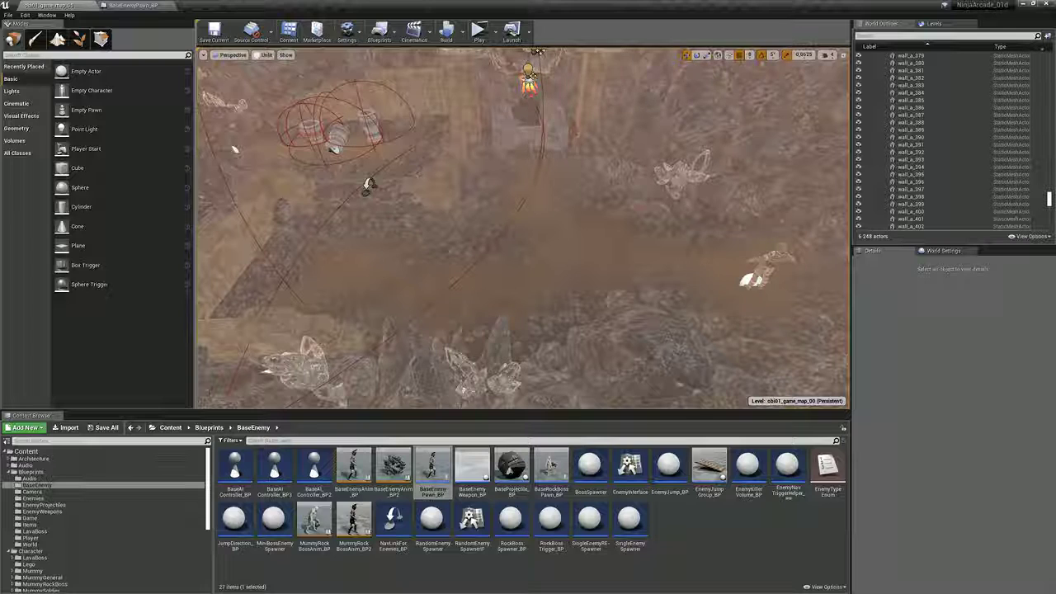
{"action": "right_click_drag", "start_coordinate": [522, 229], "coordinate": [452, 229]}
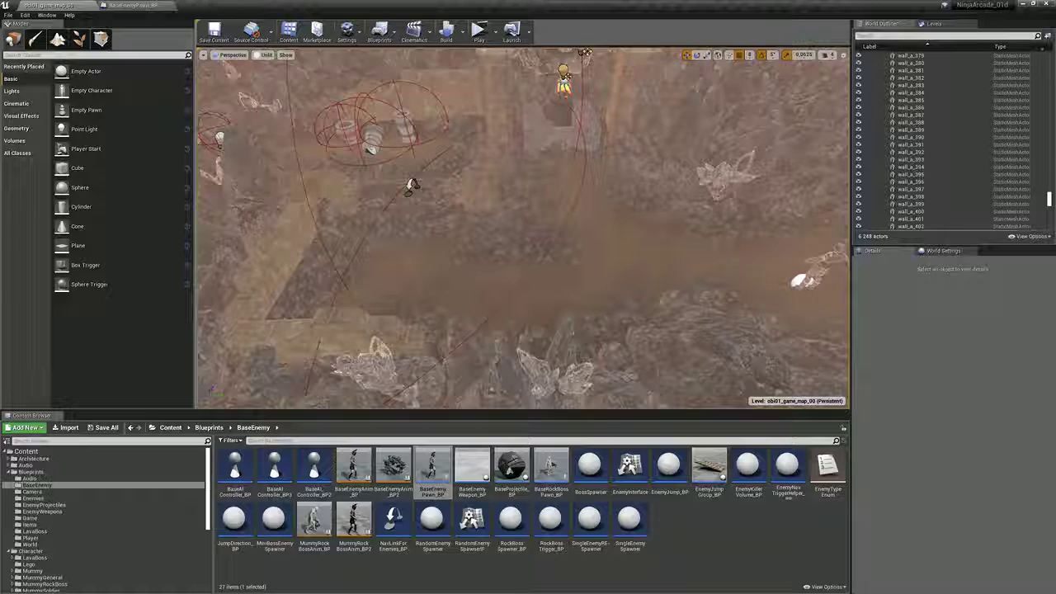
{"action": "right_click_drag", "start_coordinate": [452, 229], "coordinate": [777, 234]}
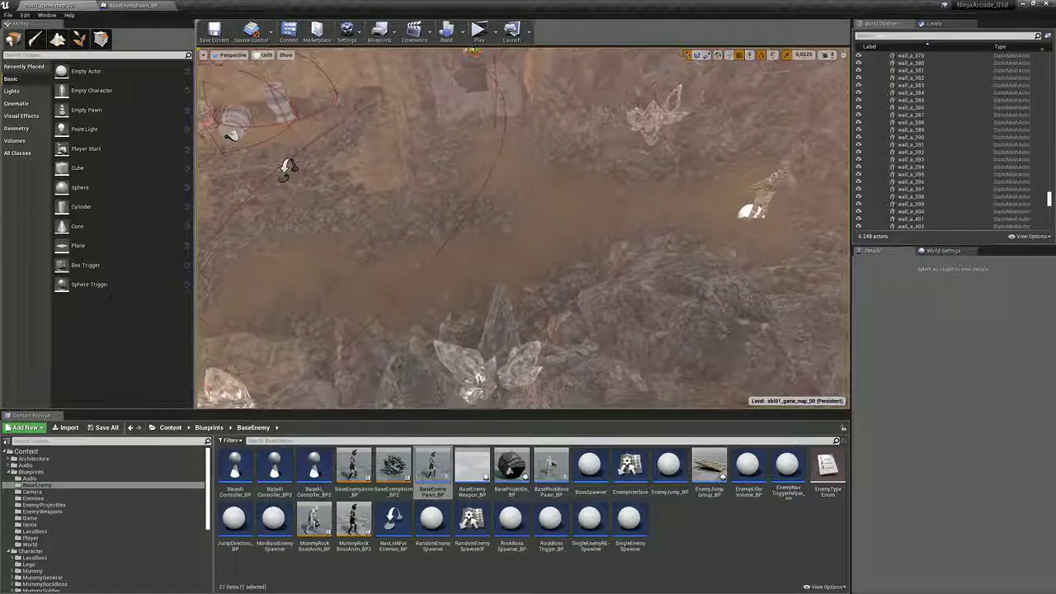
Step: Inspect the open ground between the crystals and the barrels in the unlit level viewport
{"action": "key", "text": "alt+4"}
{"action": "key", "text": "alt+3"}
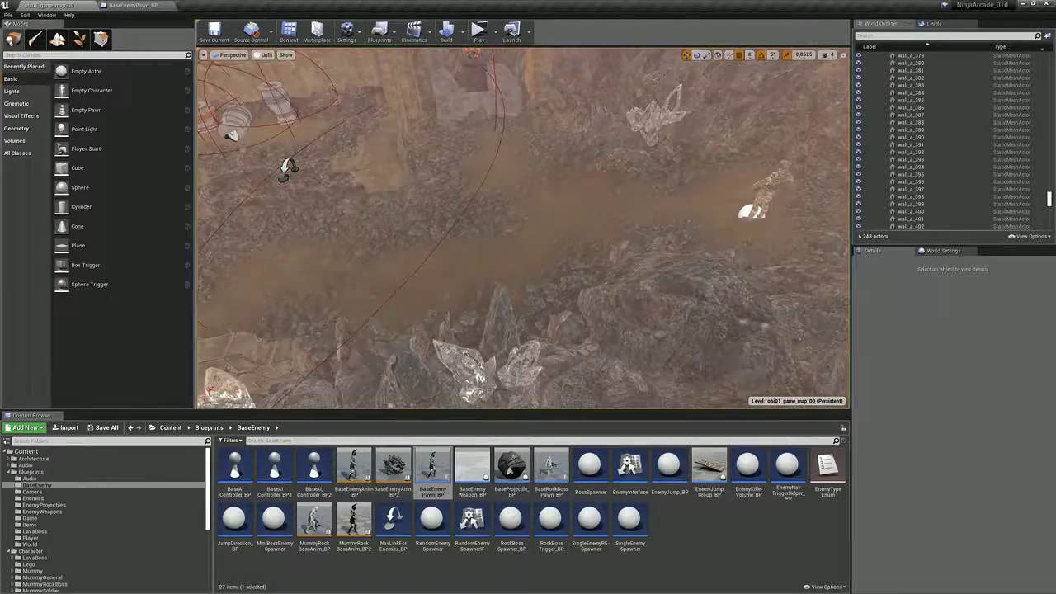
{"action": "key", "text": "alt+2"}
{"action": "right_click_drag", "start_coordinate": [523, 231], "coordinate": [505, 213]}
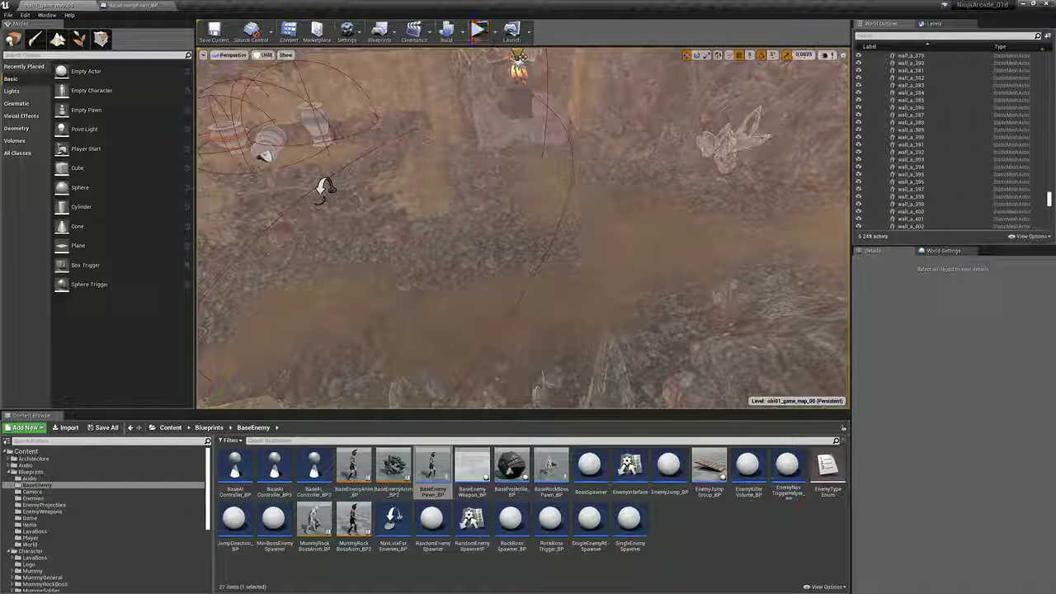
{"action": "mouse_move", "coordinate": [512, 206]}
{"action": "right_mouse_down"}
{"action": "mouse_move", "coordinate": [543, 195]}
{"action": "mouse_move", "coordinate": [530, 216]}
{"action": "mouse_move", "coordinate": [505, 194]}
{"action": "right_mouse_up"}
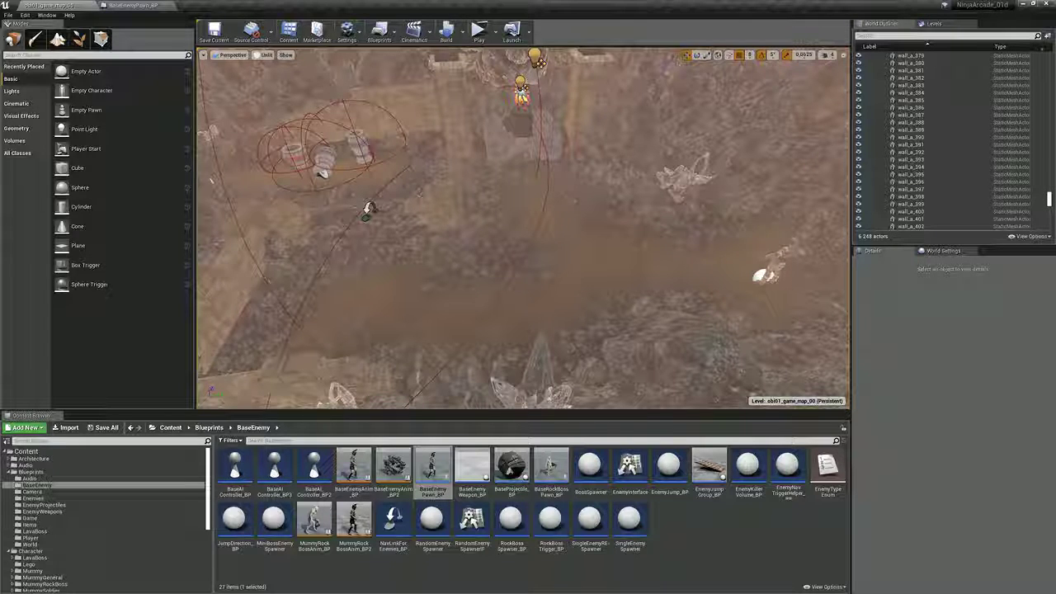
Step: Examine the jump-target checks around Distance to Player, OR and ProjectPointToNavigation in the BaseEnemyPawn_BP Event Graph, comparing with the level map
{"action": "left_click", "coordinate": [132, 5]}
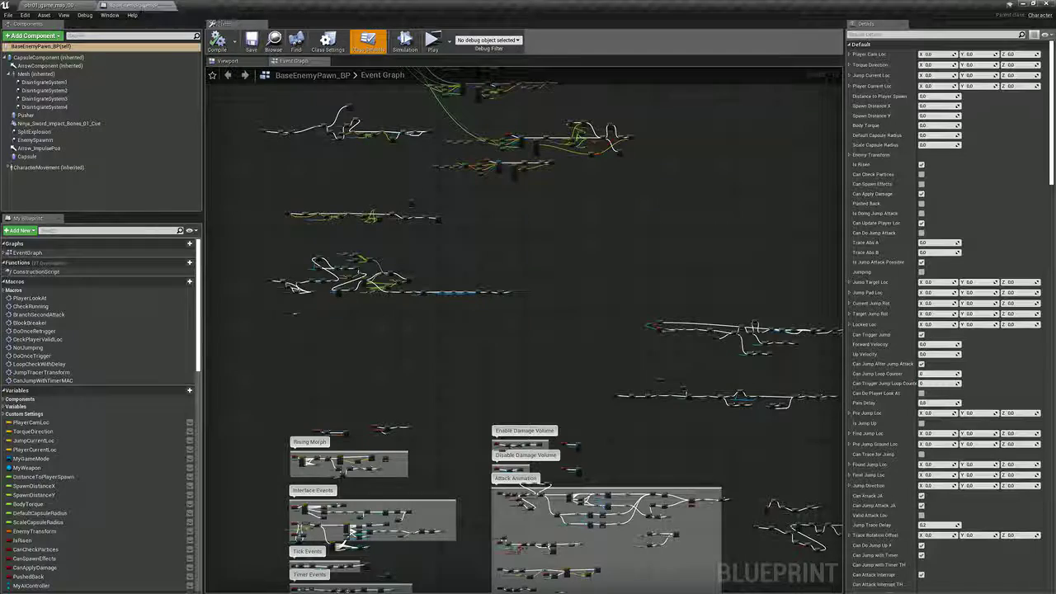
{"action": "scroll", "coordinate": [544, 297], "scroll_direction": "up", "scroll_amount": 8}
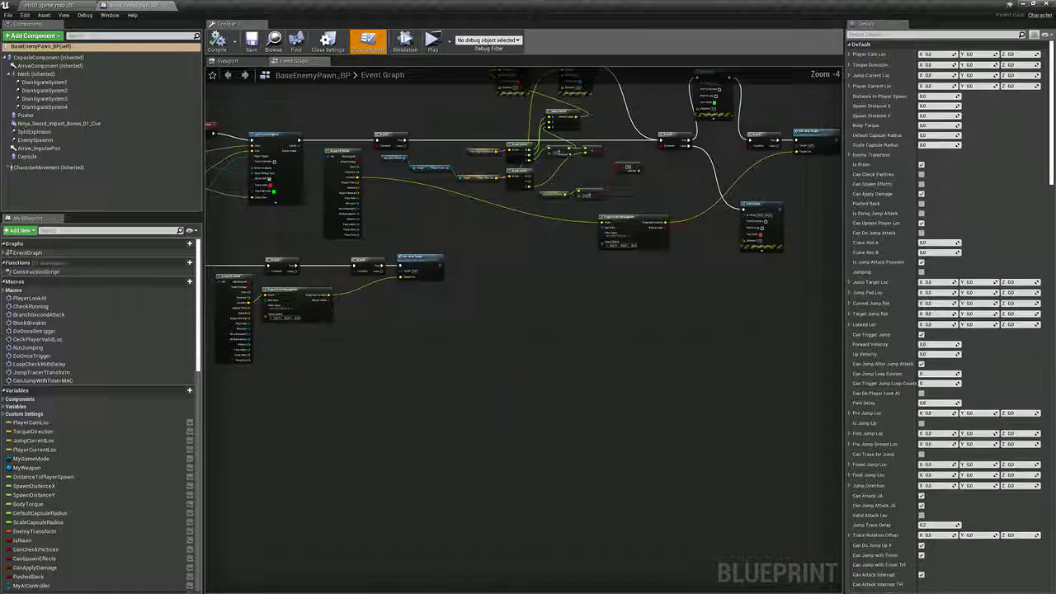
{"action": "scroll", "coordinate": [557, 273], "scroll_direction": "up", "scroll_amount": 5}
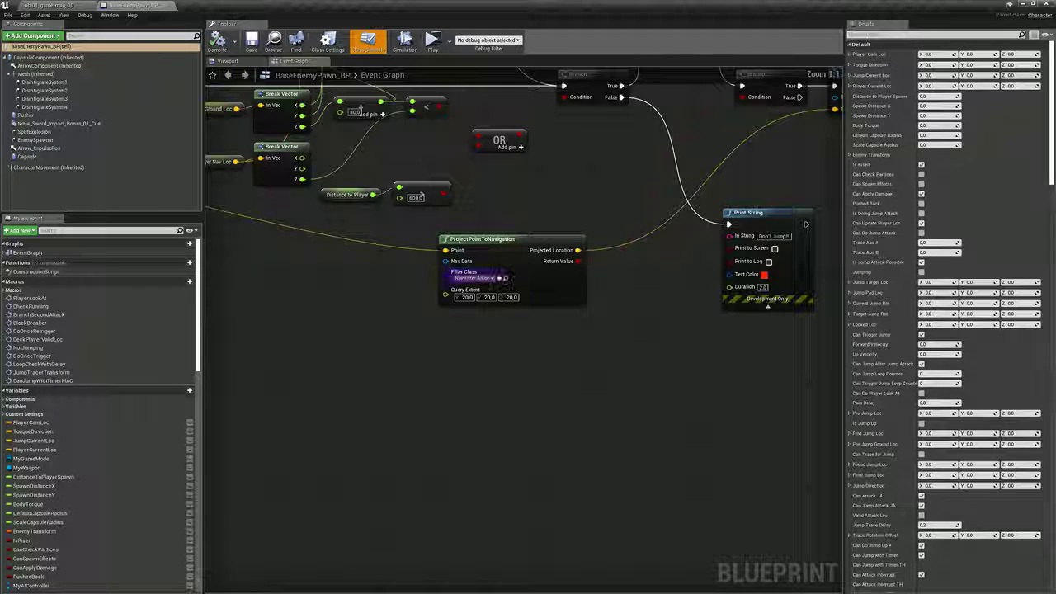
{"action": "right_click_drag", "start_coordinate": [422, 195], "coordinate": [438, 211]}
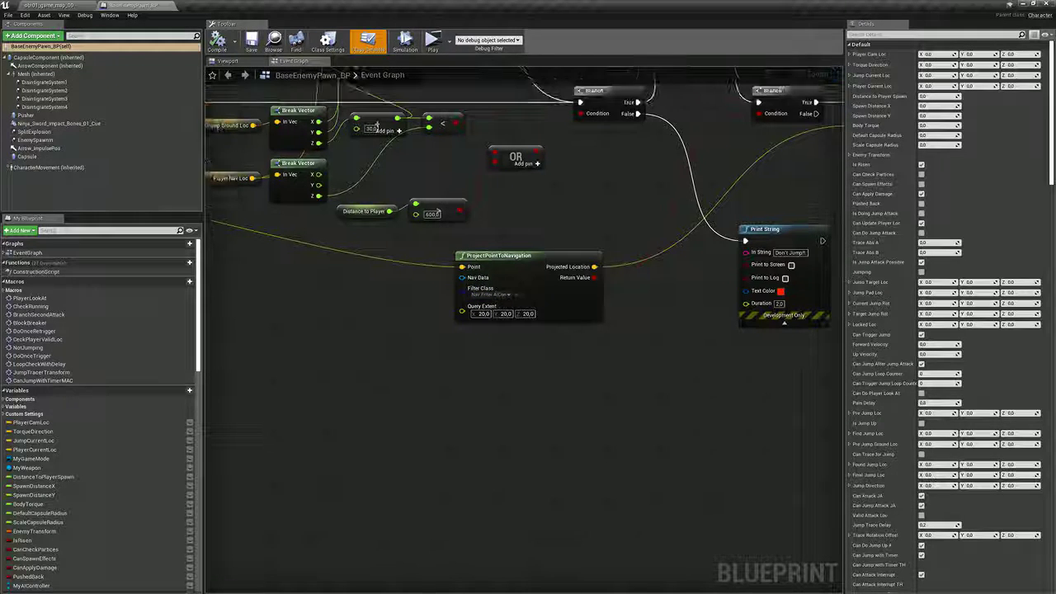
{"action": "right_click_drag", "start_coordinate": [378, 123], "coordinate": [441, 129]}
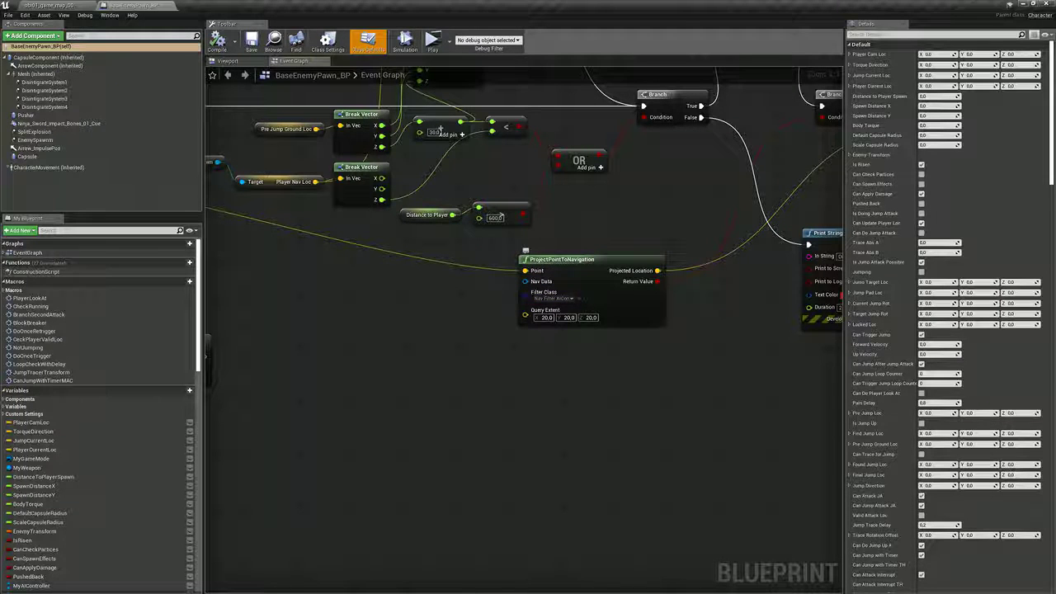
{"action": "right_click_drag", "start_coordinate": [441, 130], "coordinate": [428, 134]}
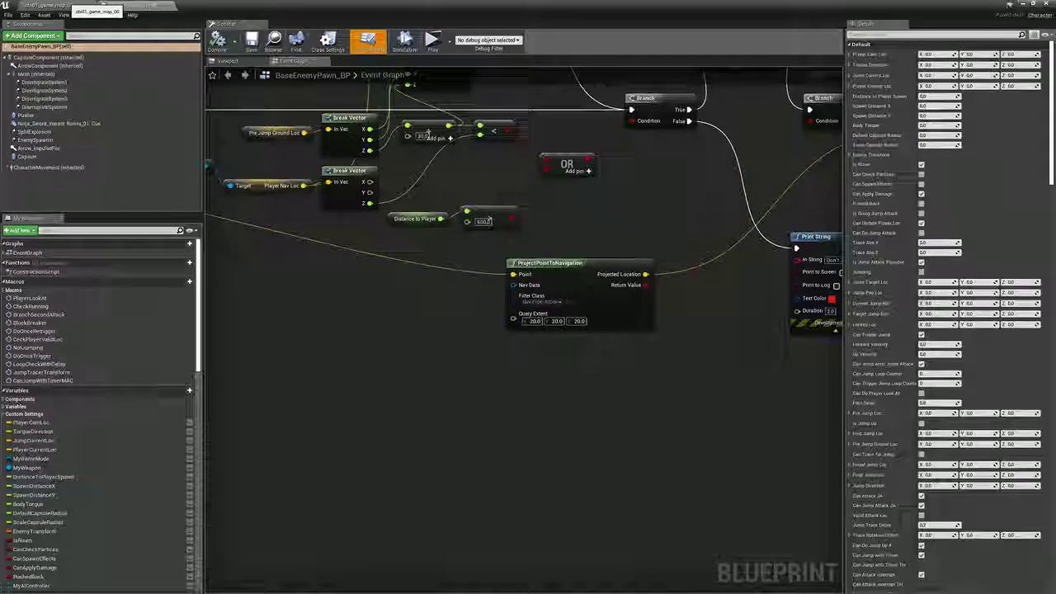
{"action": "left_click", "coordinate": [74, 6]}
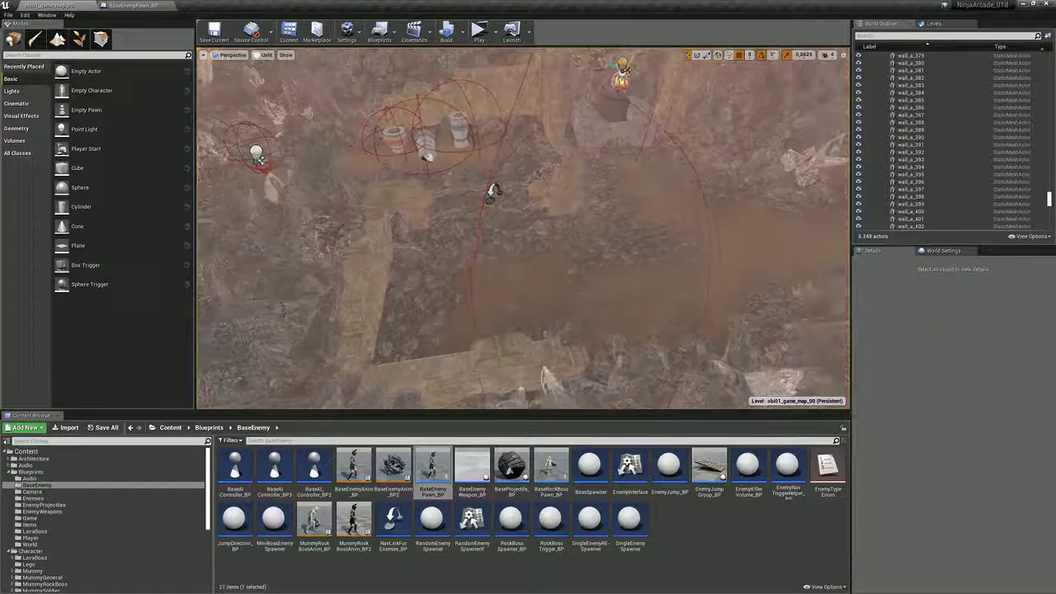
{"action": "left_click", "coordinate": [136, 6]}
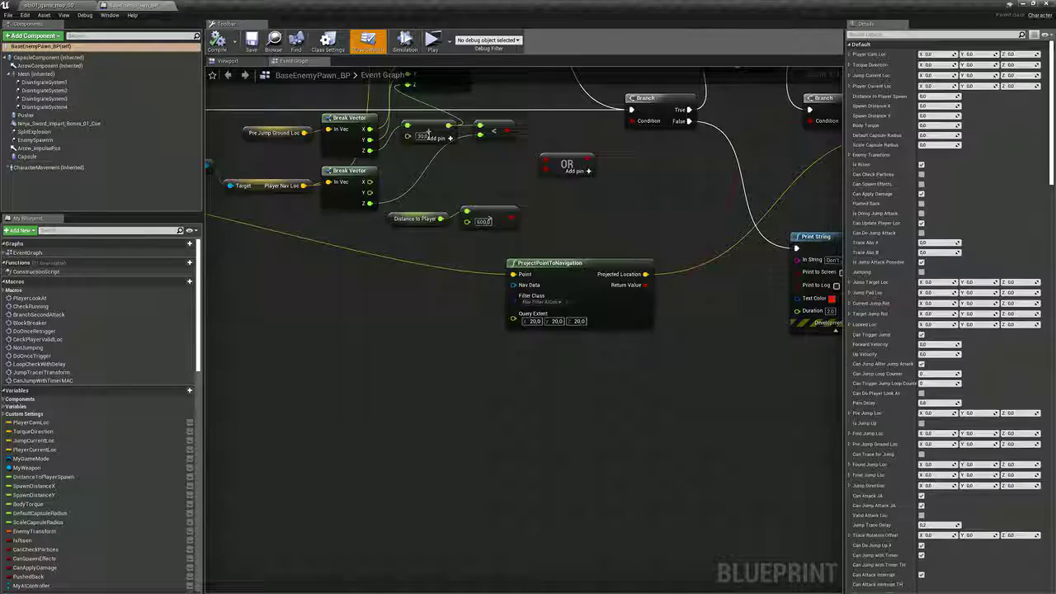
Step: Find the Damage Event section in the Event Graph and open its collapsed DealWithBlocking graph
{"action": "scroll", "coordinate": [520, 273], "scroll_direction": "down", "scroll_amount": 6}
{"action": "right_click_drag", "start_coordinate": [520, 331], "coordinate": [525, 254]}
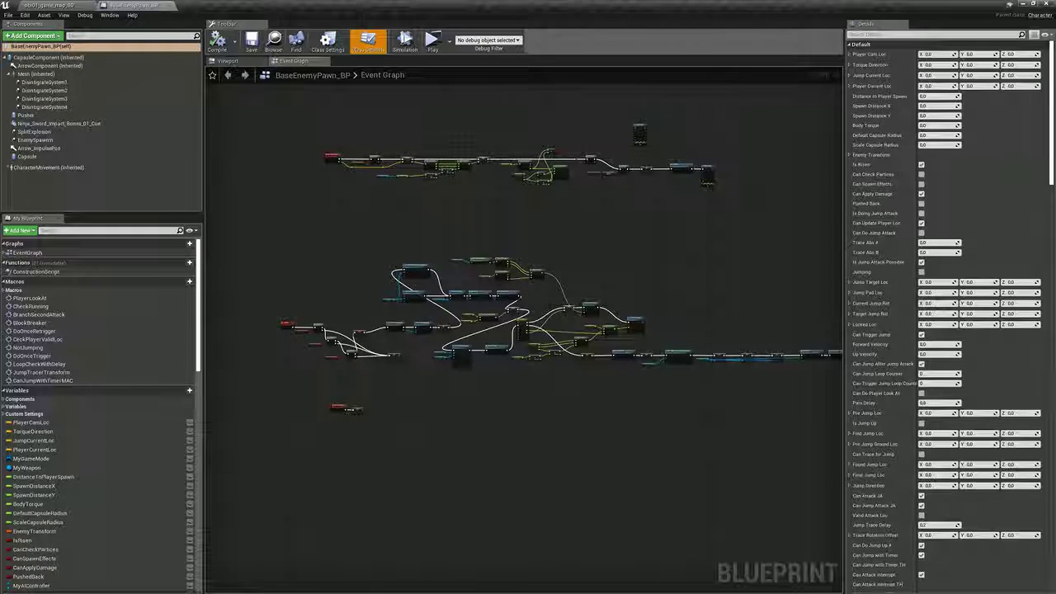
{"action": "scroll", "coordinate": [427, 240], "scroll_direction": "down", "scroll_amount": 3}
{"action": "right_click_drag", "start_coordinate": [426, 241], "coordinate": [427, 418]}
{"action": "right_click_drag", "start_coordinate": [460, 593], "coordinate": [459, 281]}
{"action": "scroll", "coordinate": [524, 330], "scroll_direction": "up", "scroll_amount": 5}
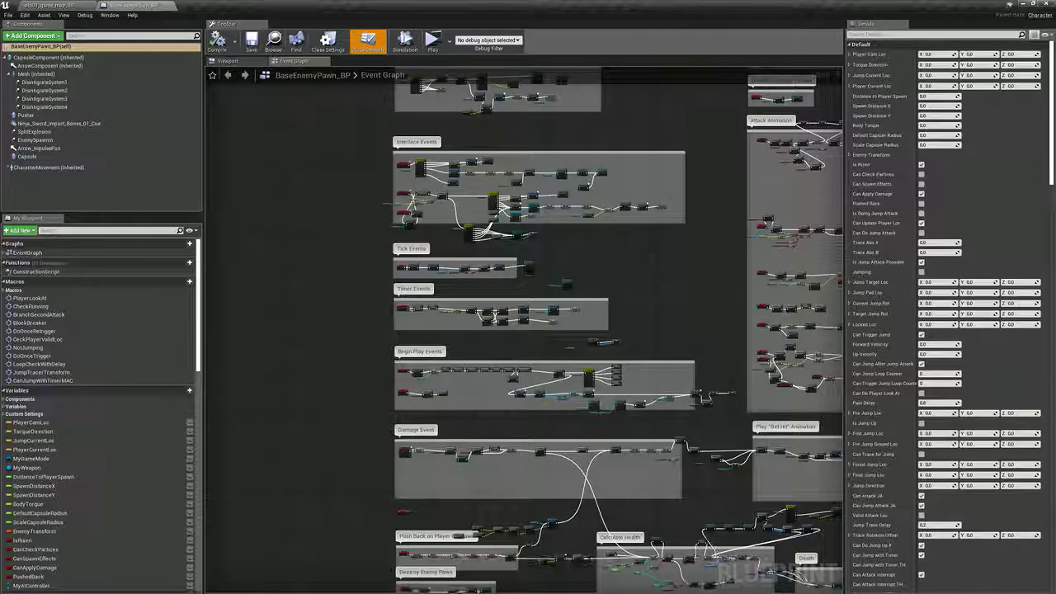
{"action": "scroll", "coordinate": [550, 295], "scroll_direction": "up", "scroll_amount": 3}
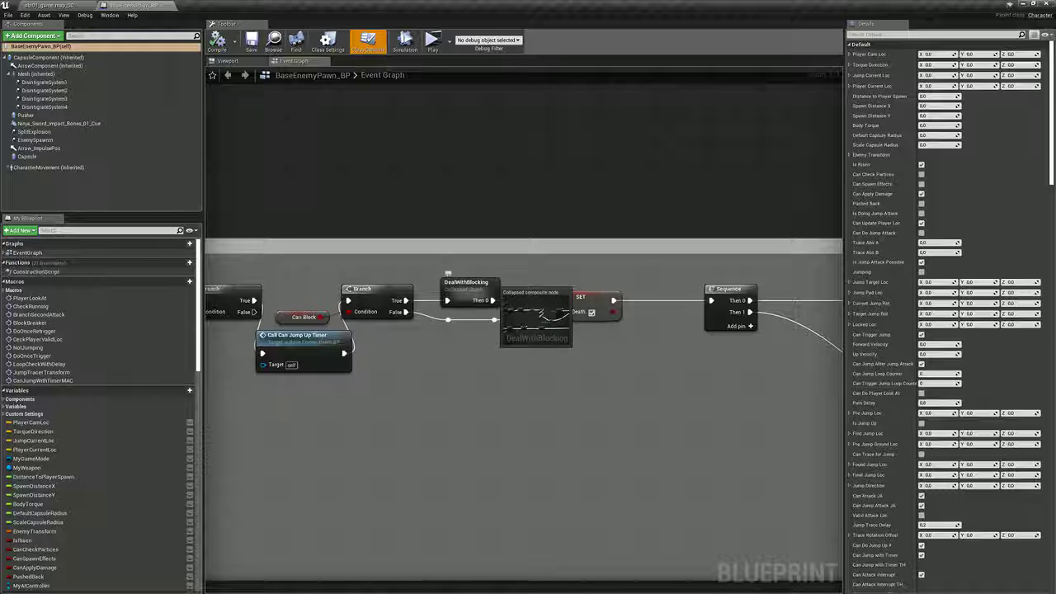
{"action": "double_click", "coordinate": [467, 284]}
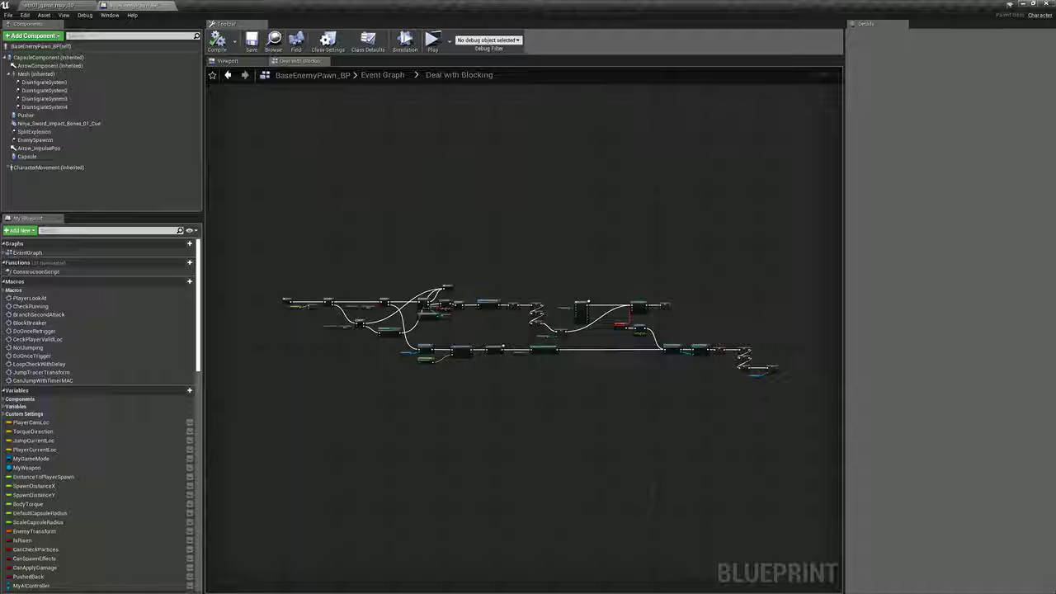
Step: Examine the start of the Deal with Blocking graph, covering the Damage Amount comparison, Is Blocking branches and Disable Block call
{"action": "scroll", "coordinate": [528, 331], "scroll_direction": "up", "scroll_amount": 5}
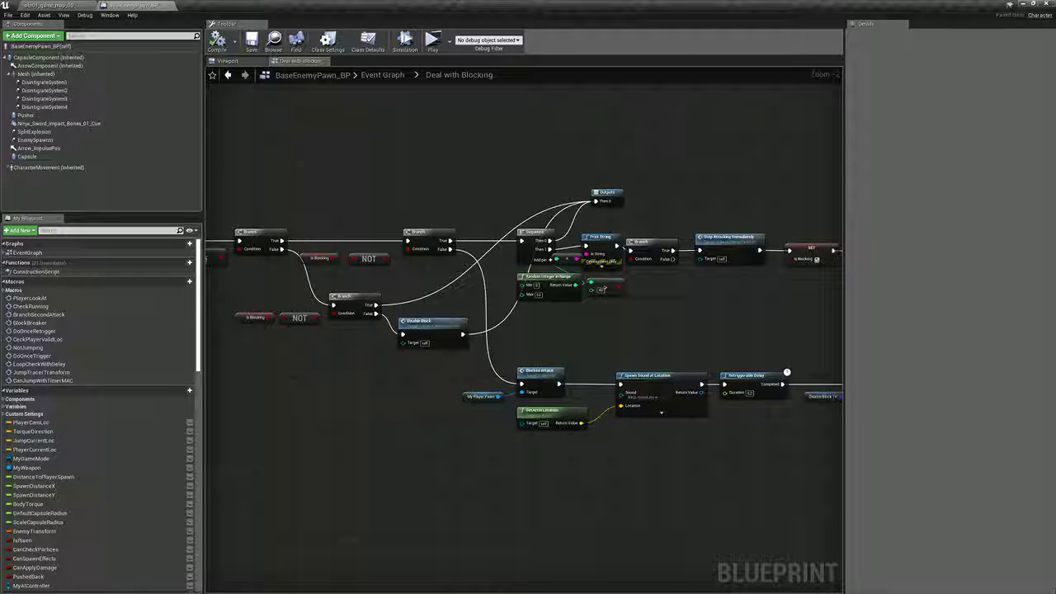
{"action": "right_click_drag", "start_coordinate": [342, 372], "coordinate": [460, 371]}
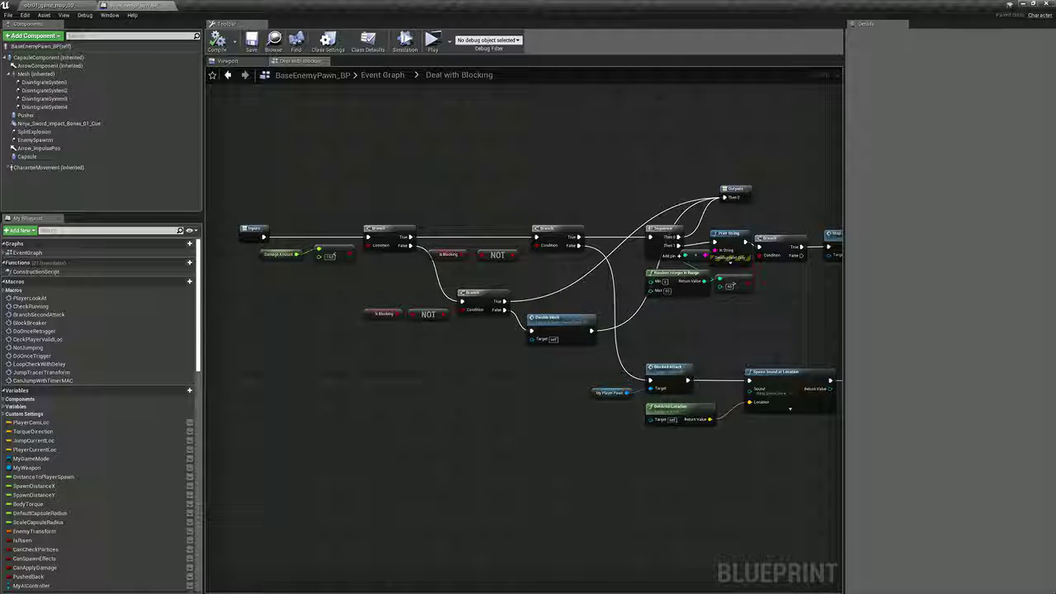
{"action": "right_click_drag", "start_coordinate": [420, 399], "coordinate": [413, 407]}
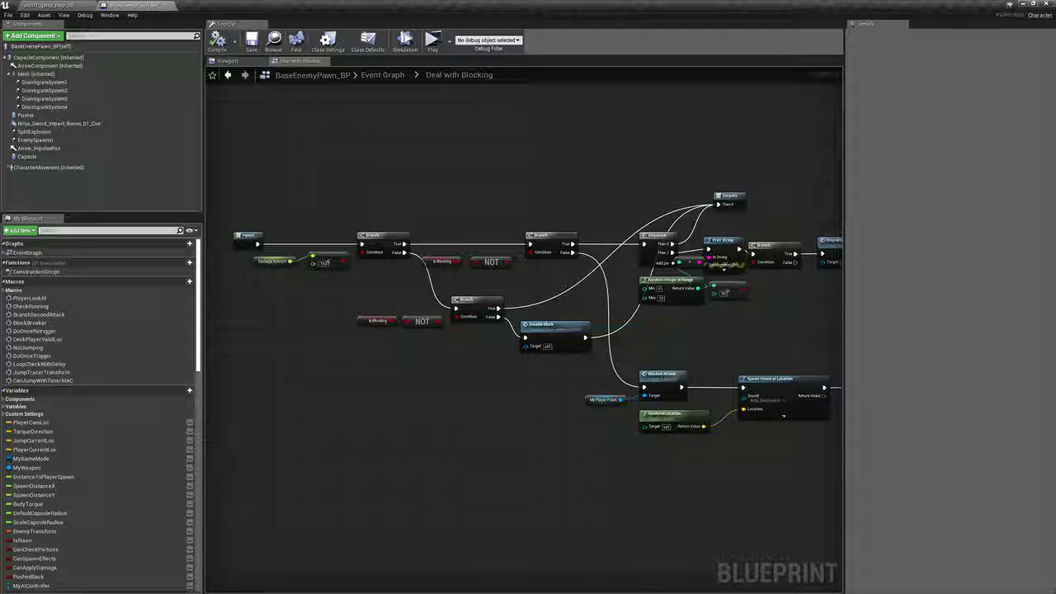
{"action": "scroll", "coordinate": [331, 388], "scroll_direction": "up", "scroll_amount": 2}
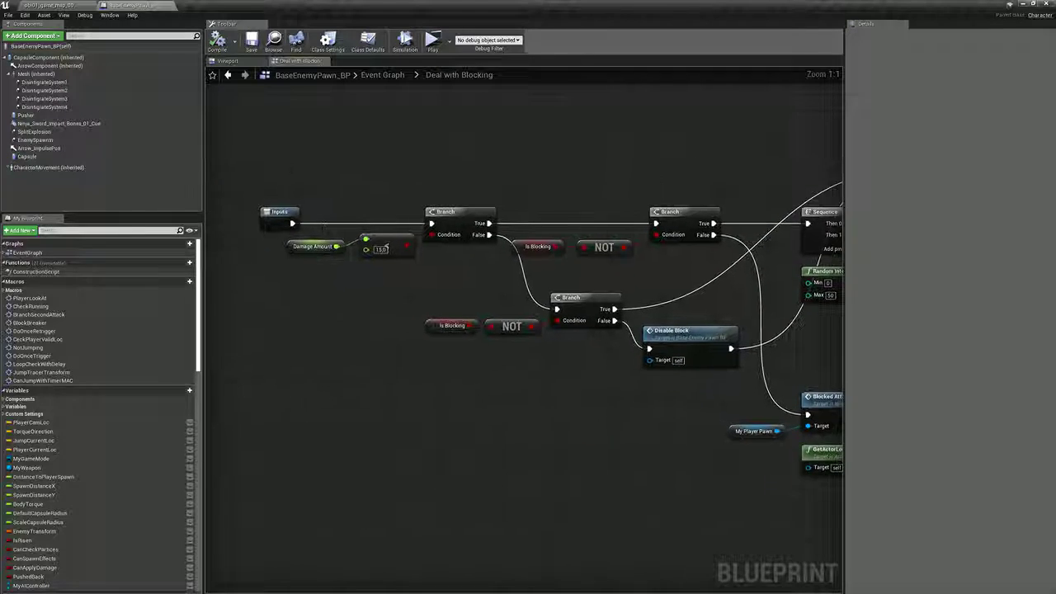
{"action": "scroll", "coordinate": [330, 387], "scroll_direction": "down", "scroll_amount": 5}
{"action": "scroll", "coordinate": [404, 384], "scroll_direction": "down", "scroll_amount": 1}
{"action": "right_click_drag", "start_coordinate": [429, 396], "coordinate": [390, 391]}
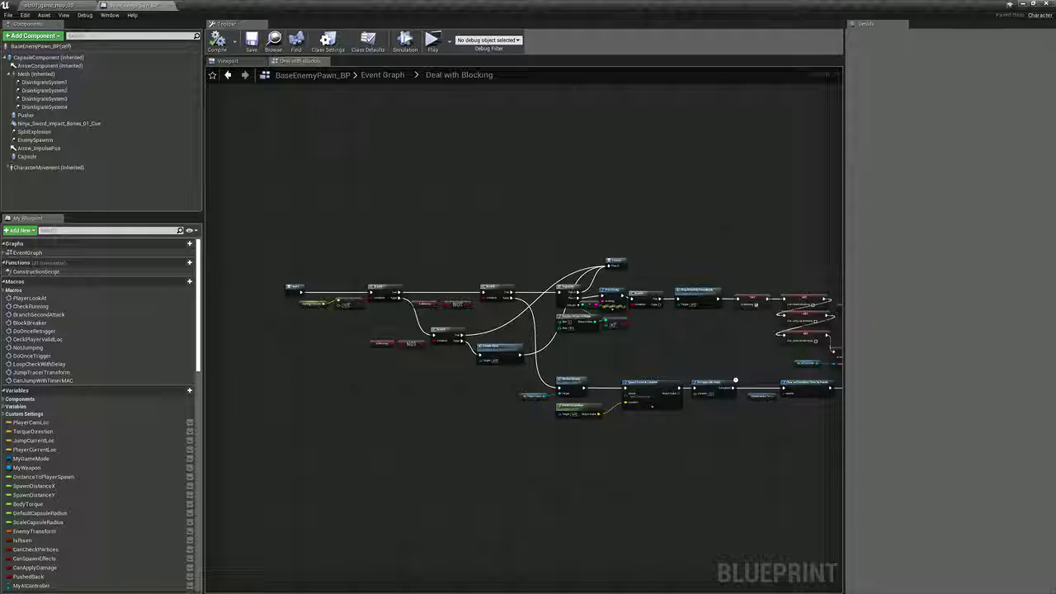
{"action": "scroll", "coordinate": [326, 321], "scroll_direction": "up", "scroll_amount": 3}
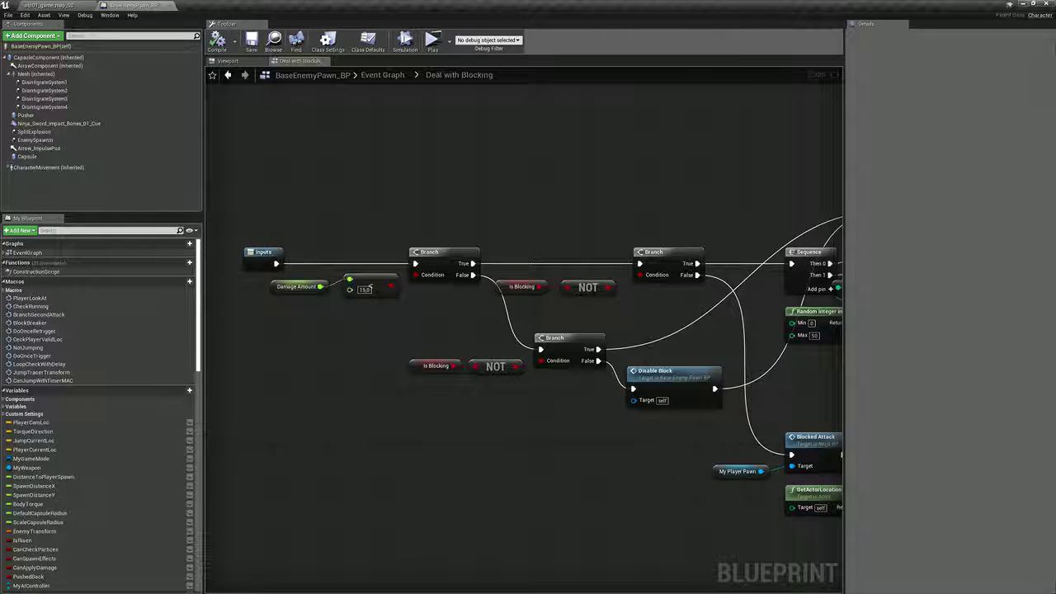
{"action": "right_click_drag", "start_coordinate": [368, 287], "coordinate": [345, 272]}
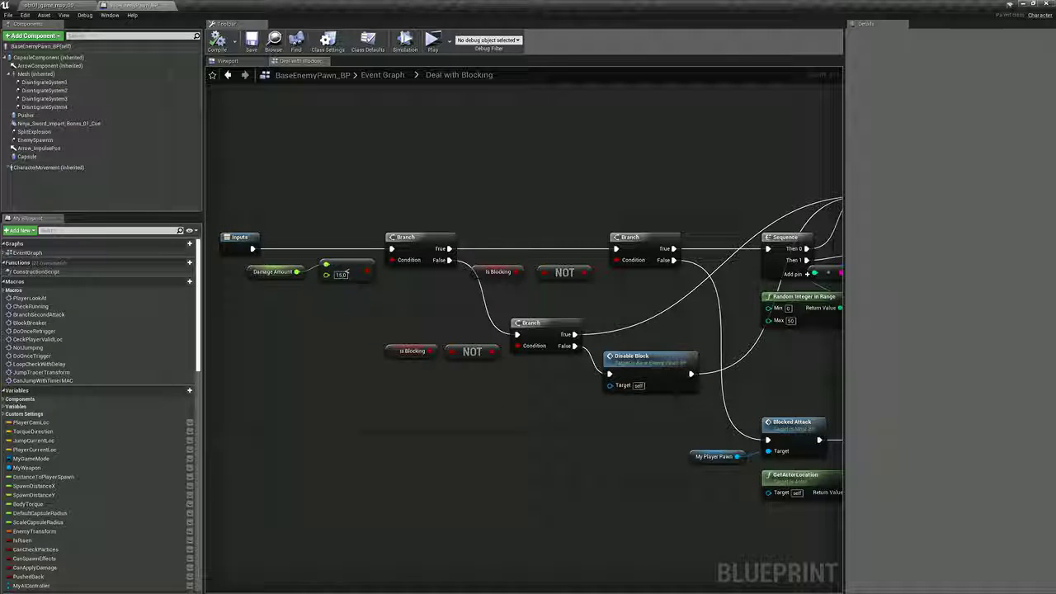
{"action": "scroll", "coordinate": [347, 272], "scroll_direction": "down", "scroll_amount": 3}
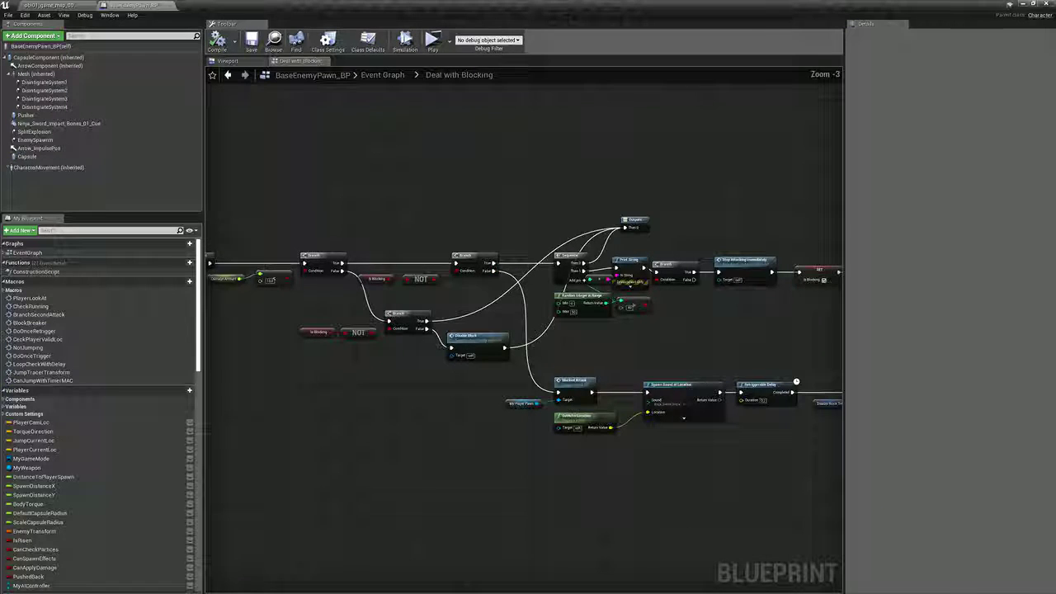
{"action": "right_click_drag", "start_coordinate": [397, 307], "coordinate": [437, 309]}
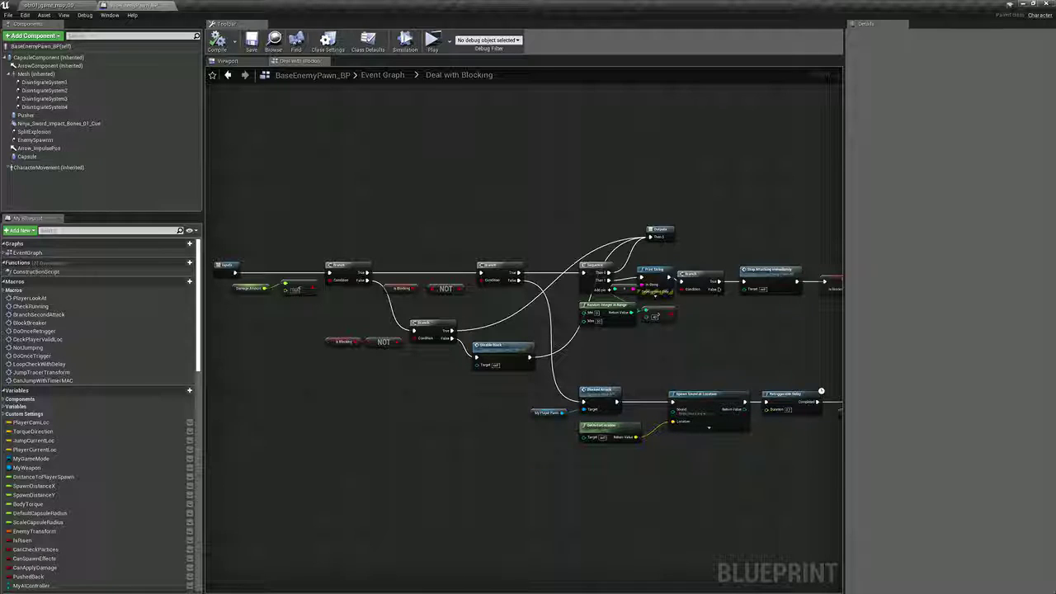
Step: Examine the block activation chain, highlighting the Is Blocking setter, the attack and jump blocking setters, and the AI controller's Is Not Blocking setter
{"action": "right_click_drag", "start_coordinate": [586, 333], "coordinate": [350, 324]}
{"action": "left_click", "coordinate": [579, 268]}
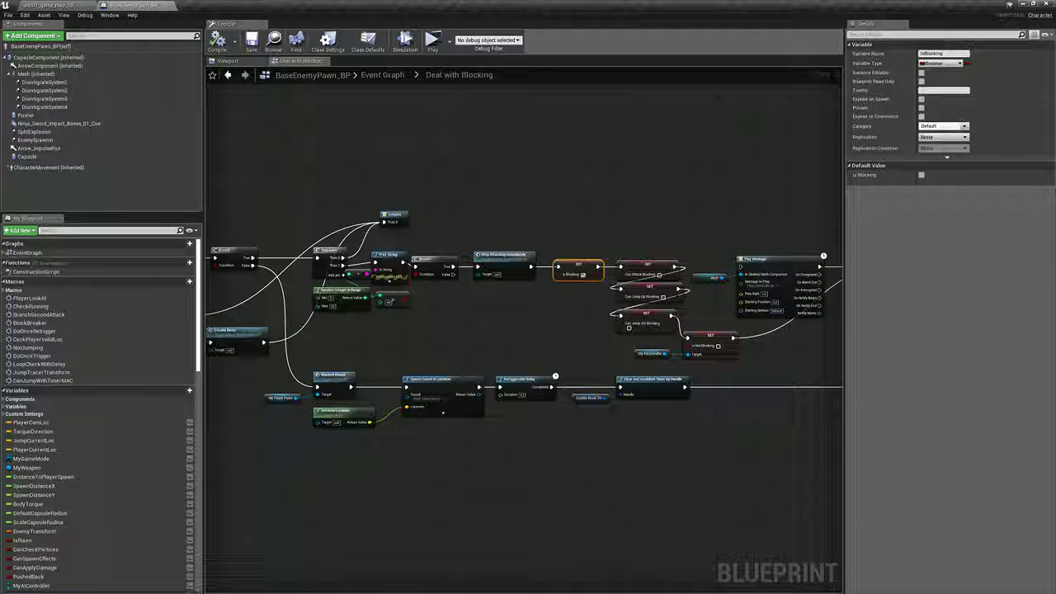
{"action": "left_click_drag", "start_coordinate": [617, 244], "coordinate": [696, 363]}
{"action": "left_click", "coordinate": [696, 365]}
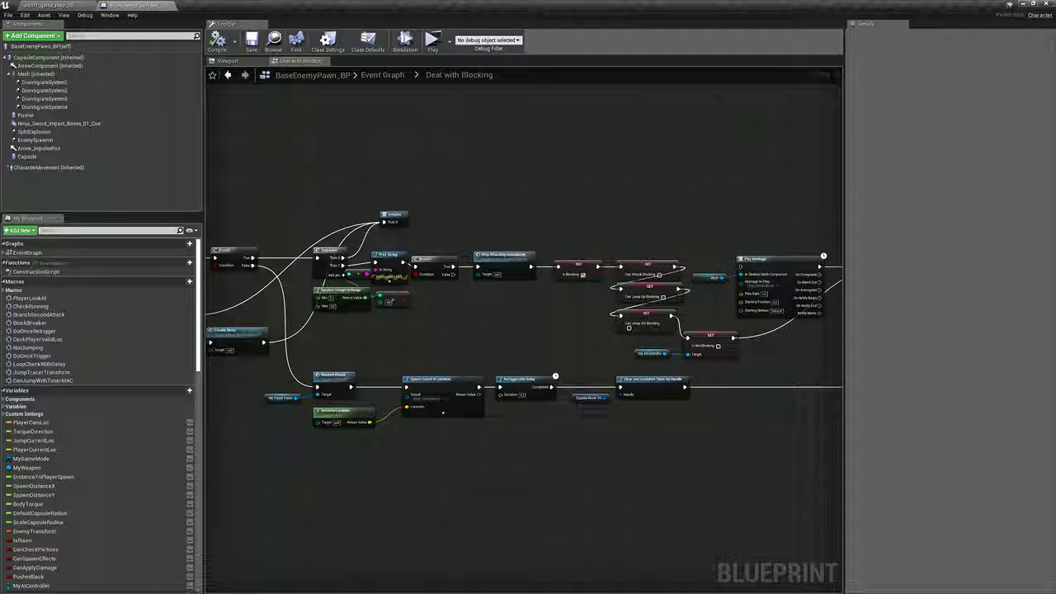
{"action": "right_click_drag", "start_coordinate": [586, 353], "coordinate": [532, 350]}
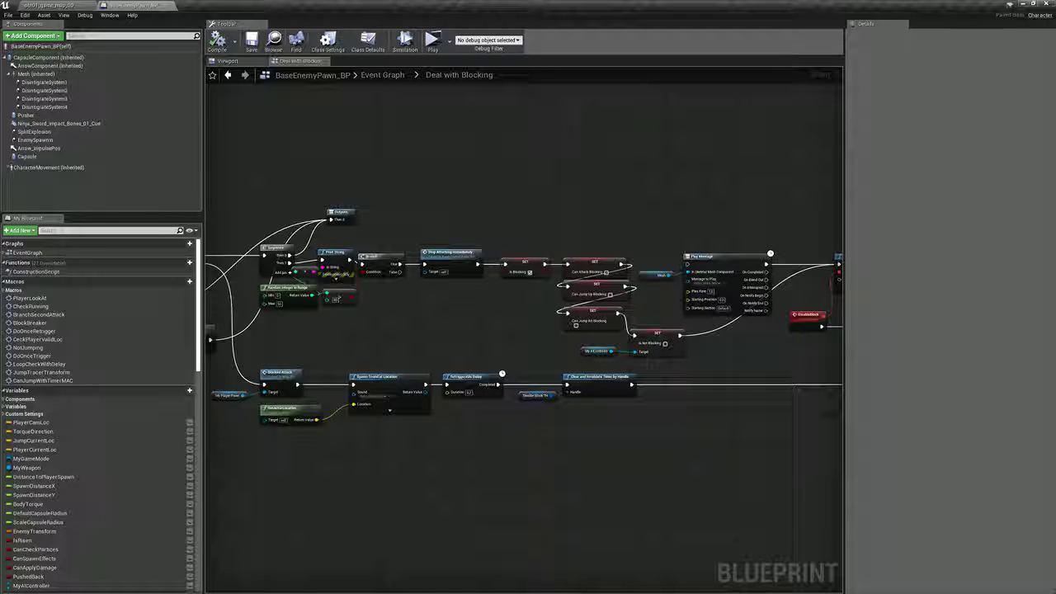
{"action": "left_click_drag", "start_coordinate": [556, 345], "coordinate": [685, 360]}
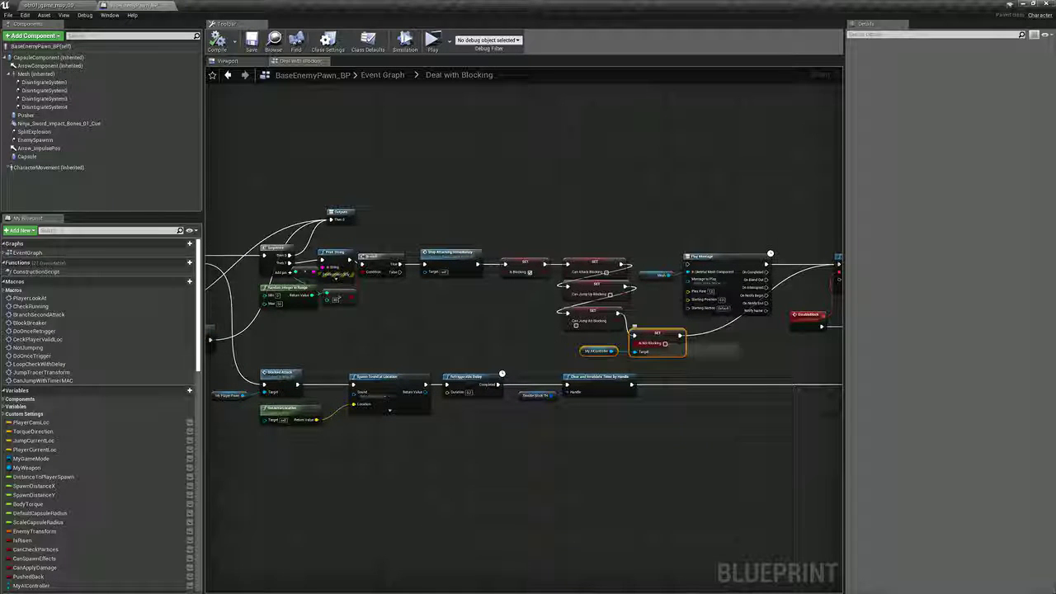
{"action": "left_click", "coordinate": [686, 368]}
Step: Trace the Play Montage, Set Timer by Event and DisableBlock nodes through Stop Anim Montage to the final blocking setters
{"action": "right_click_drag", "start_coordinate": [687, 368], "coordinate": [629, 361]}
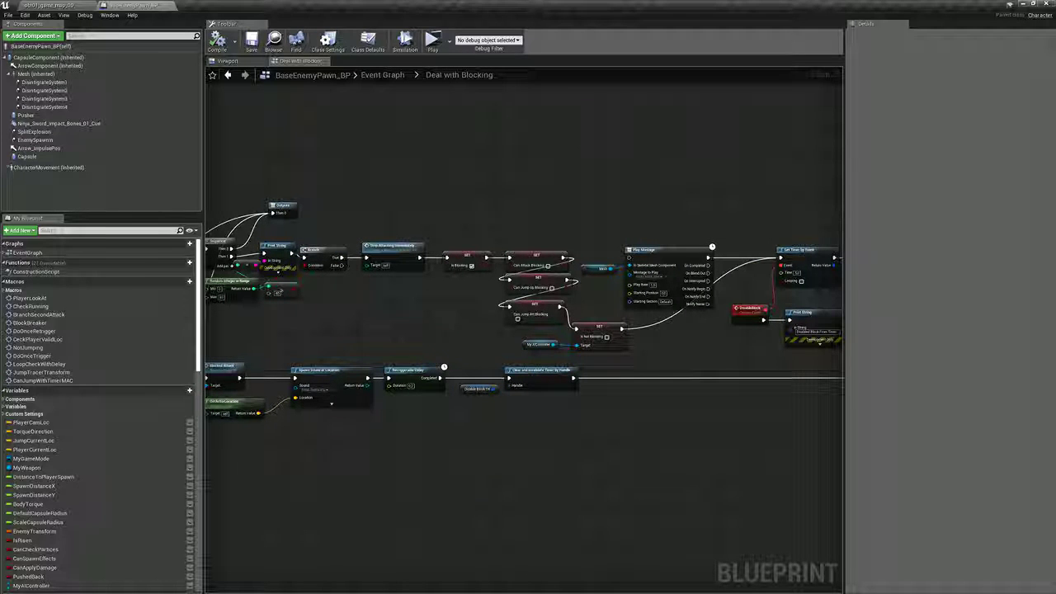
{"action": "right_click_drag", "start_coordinate": [628, 361], "coordinate": [459, 349]}
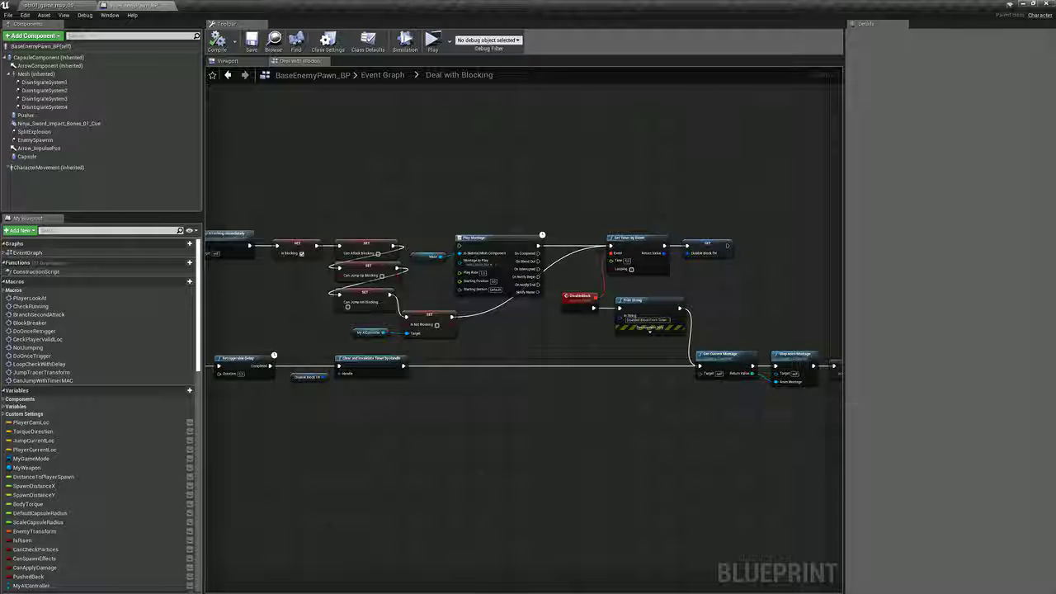
{"action": "right_click_drag", "start_coordinate": [528, 446], "coordinate": [623, 439]}
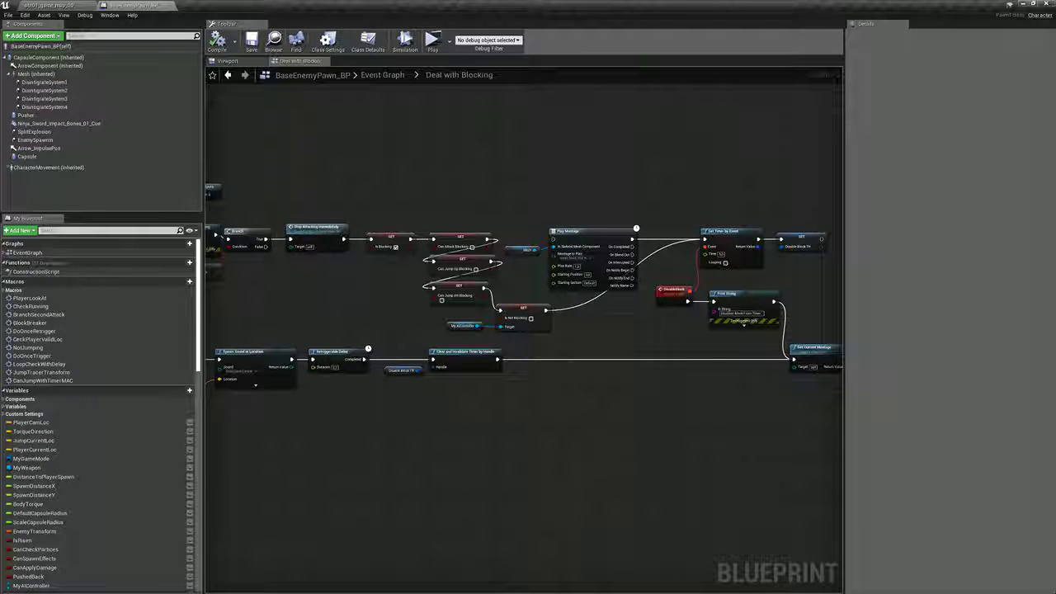
{"action": "right_click_drag", "start_coordinate": [561, 413], "coordinate": [672, 395]}
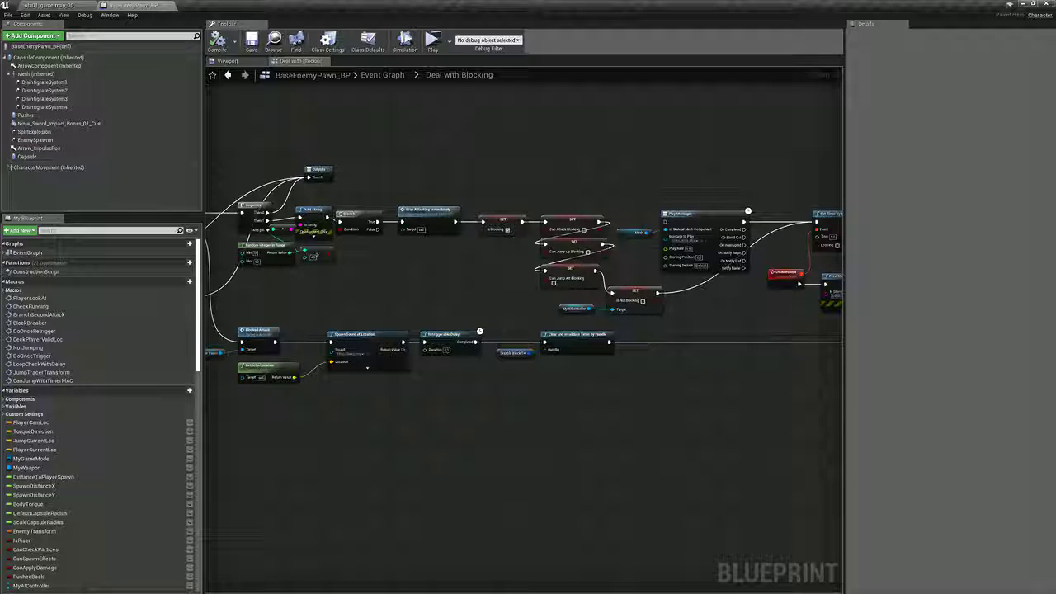
{"action": "right_click_drag", "start_coordinate": [428, 409], "coordinate": [509, 405]}
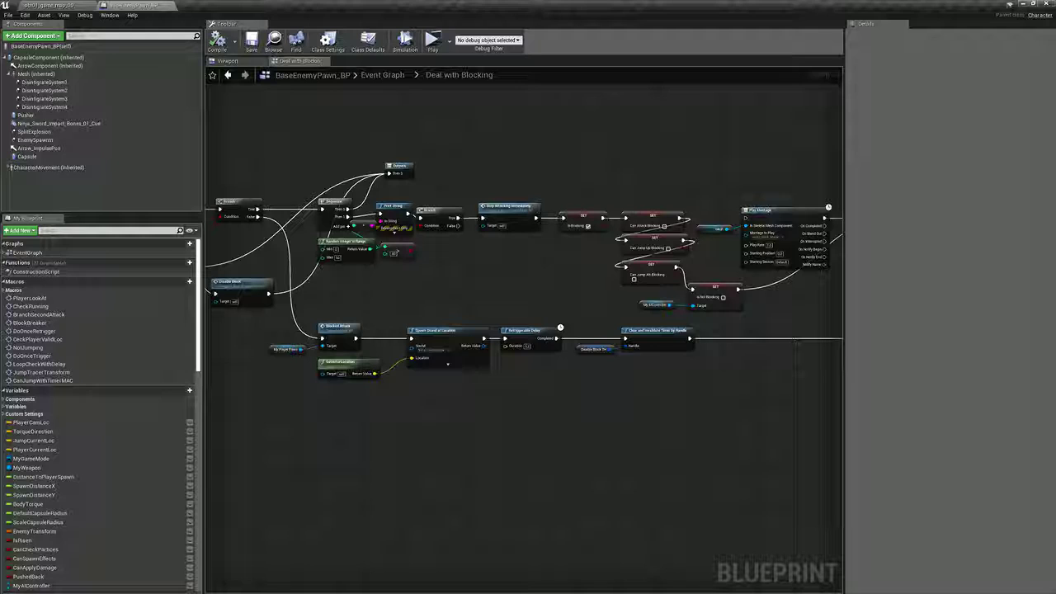
{"action": "right_click_drag", "start_coordinate": [782, 355], "coordinate": [271, 372]}
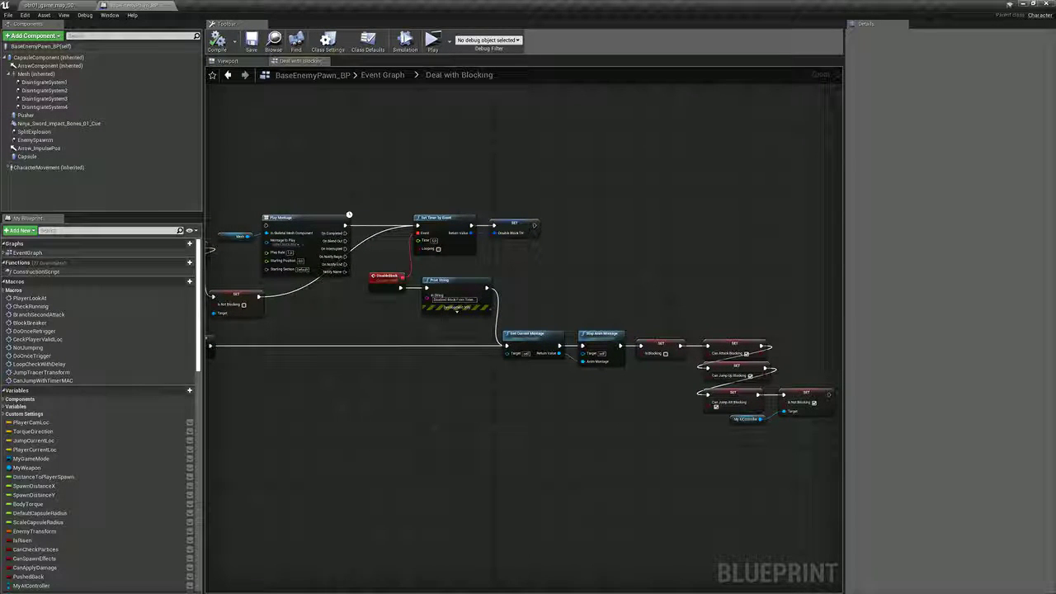
{"action": "right_click_drag", "start_coordinate": [539, 286], "coordinate": [527, 276]}
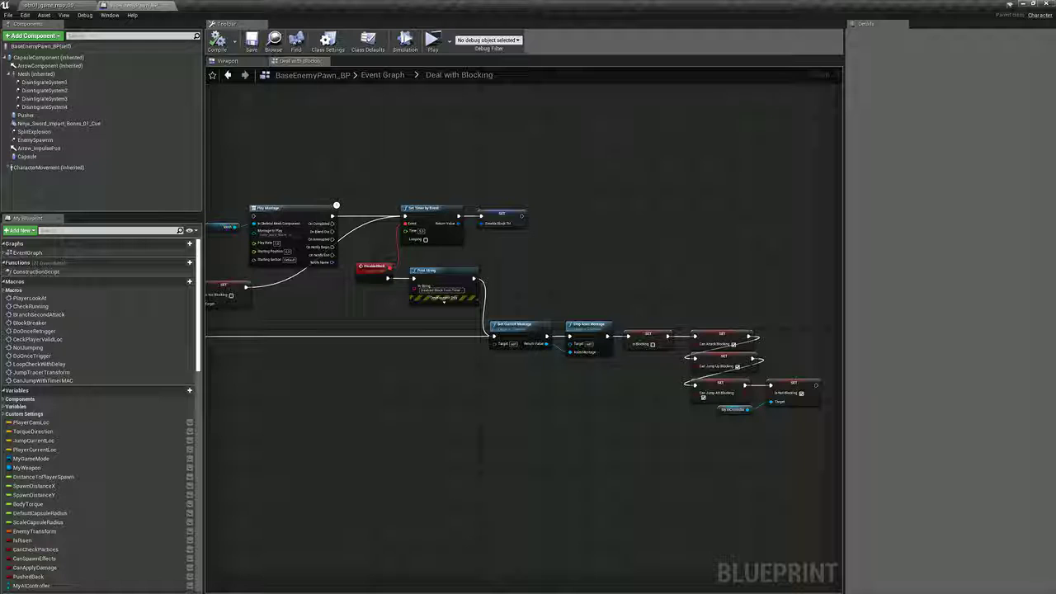
Step: Review the whole Deal with Blocking graph in overview and return to the Damage Event section of the Event Graph
{"action": "right_click_drag", "start_coordinate": [561, 272], "coordinate": [471, 255]}
{"action": "scroll", "coordinate": [427, 361], "scroll_direction": "down", "scroll_amount": 5}
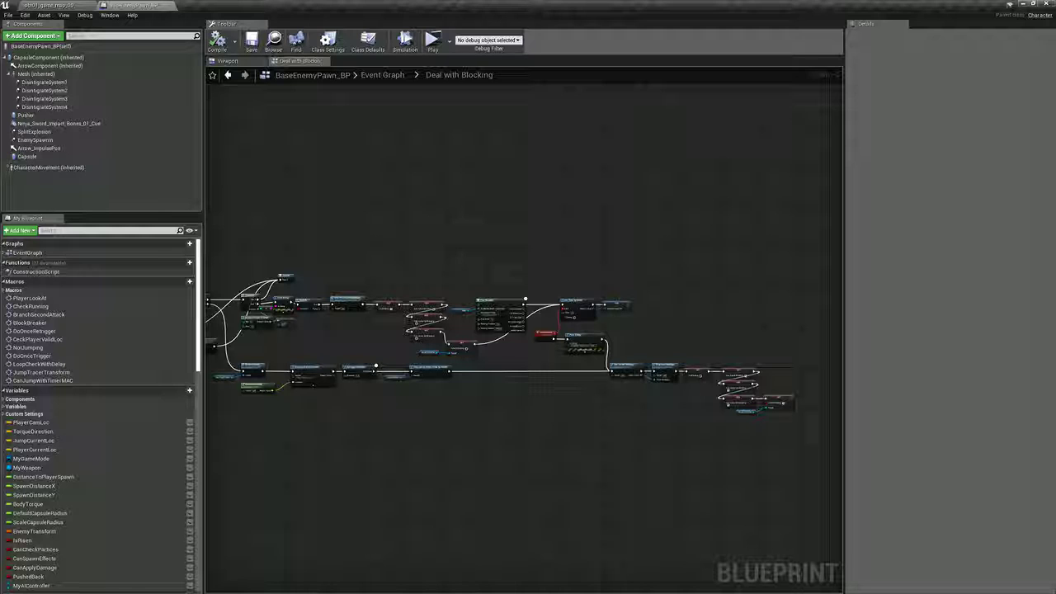
{"action": "right_click_drag", "start_coordinate": [528, 346], "coordinate": [628, 380]}
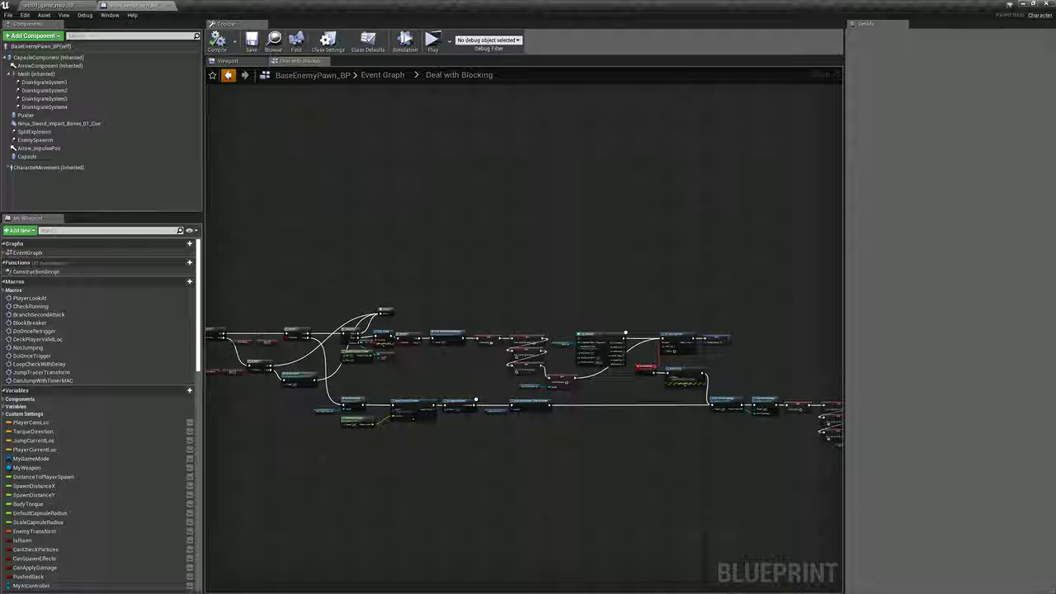
{"action": "left_click", "coordinate": [228, 75]}
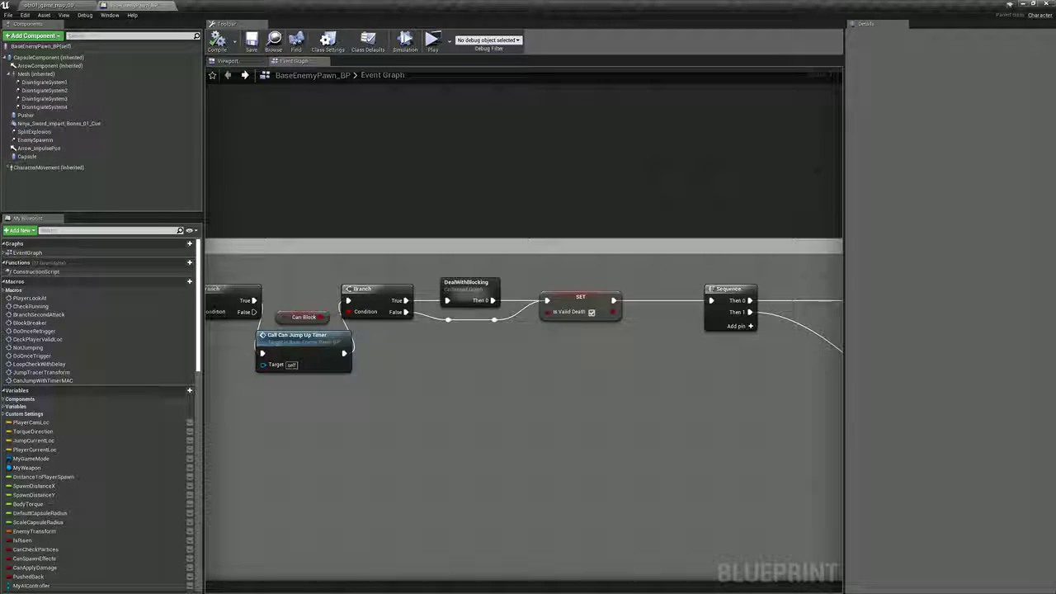
{"action": "scroll", "coordinate": [470, 379], "scroll_direction": "down", "scroll_amount": 4}
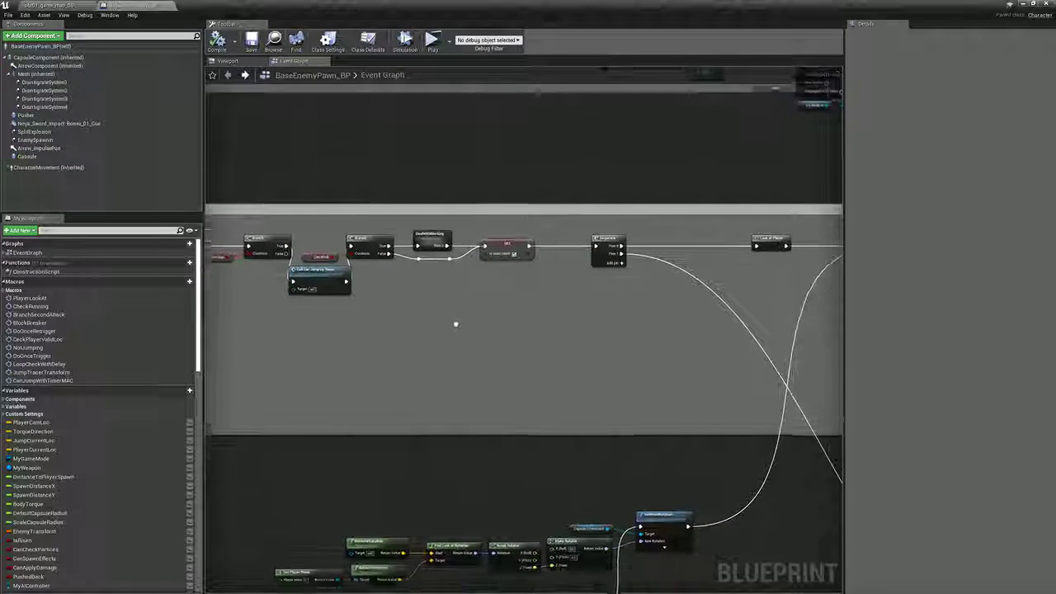
{"action": "right_click_drag", "start_coordinate": [479, 305], "coordinate": [507, 298]}
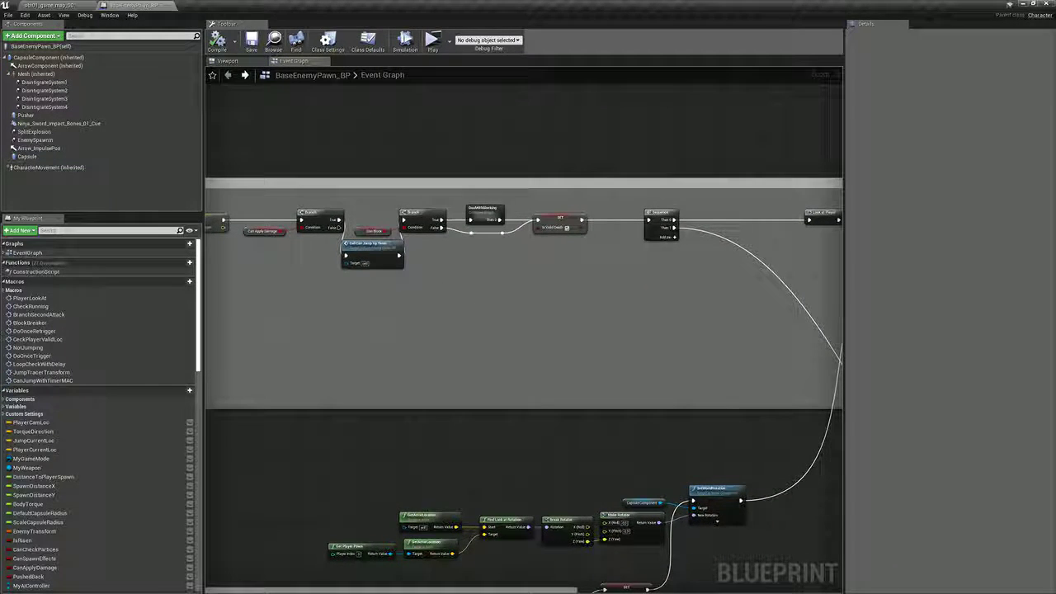
{"action": "scroll", "coordinate": [462, 338], "scroll_direction": "down", "scroll_amount": 3}
{"action": "scroll", "coordinate": [487, 338], "scroll_direction": "up", "scroll_amount": 1}
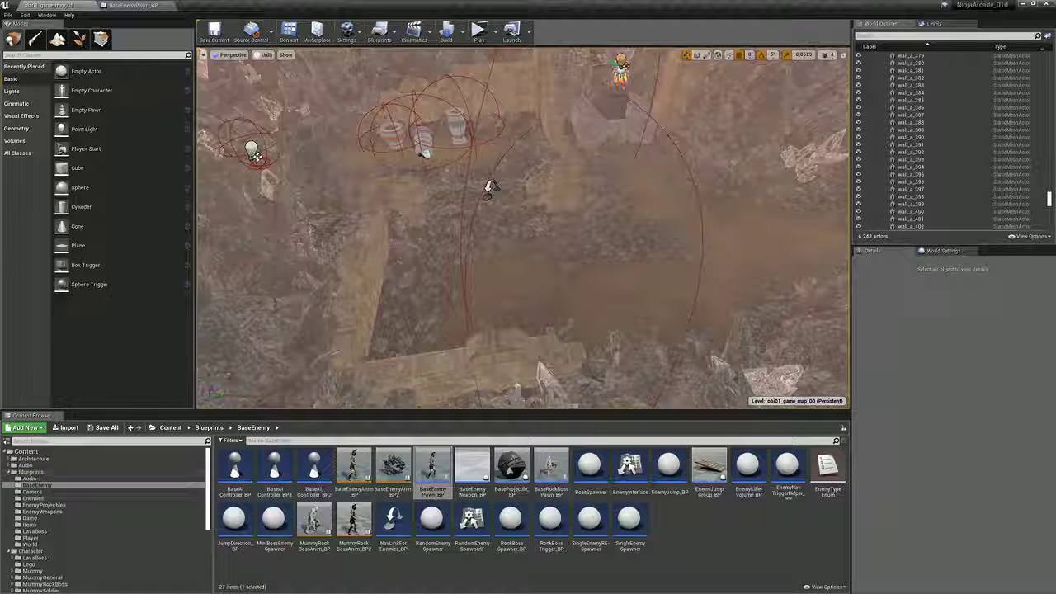
Step: Browse to Rocky's AnimImports animation folder in the level editor and open the rocky_block animation
{"action": "scroll", "coordinate": [106, 520], "scroll_direction": "down", "scroll_amount": 5}
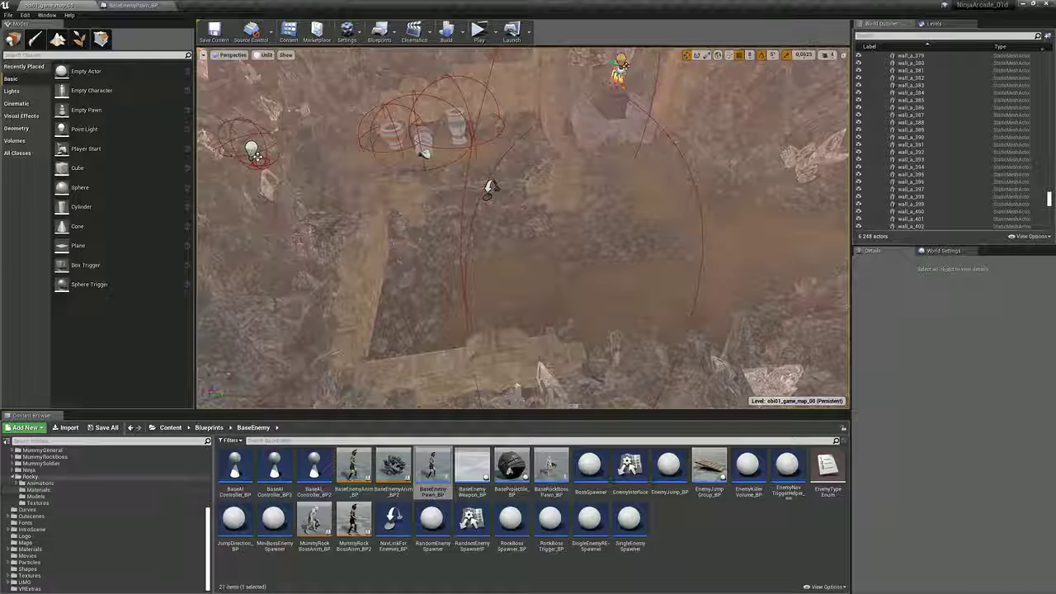
{"action": "left_click", "coordinate": [37, 484]}
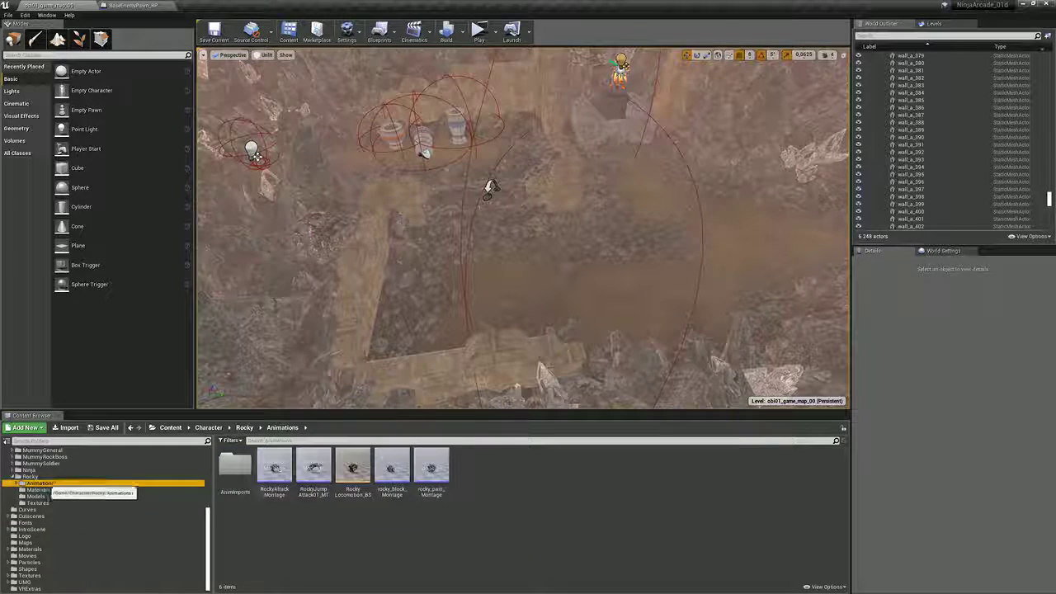
{"action": "double_click", "coordinate": [236, 468]}
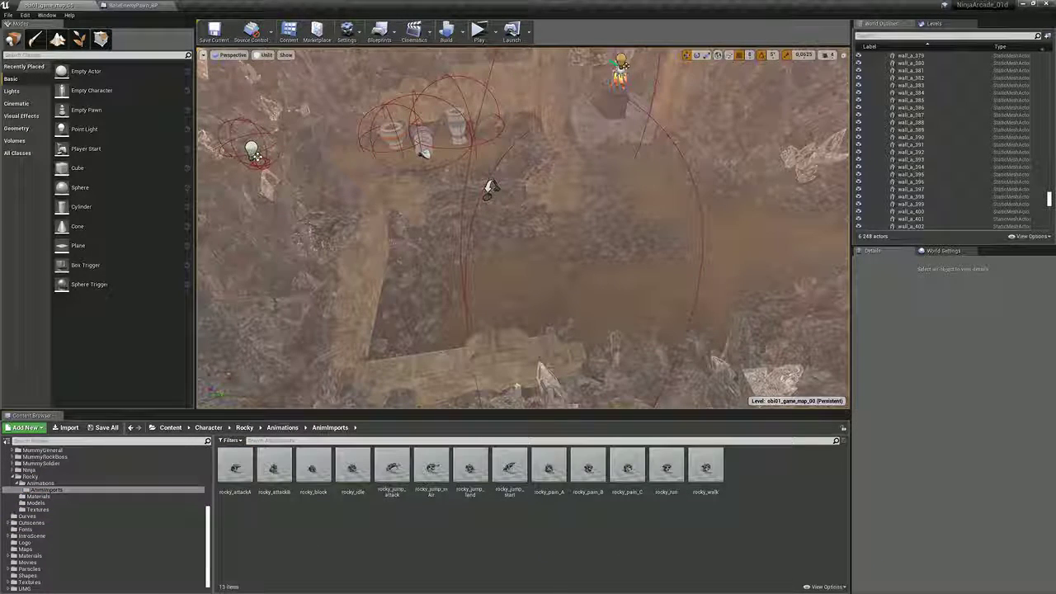
{"action": "double_click", "coordinate": [314, 467]}
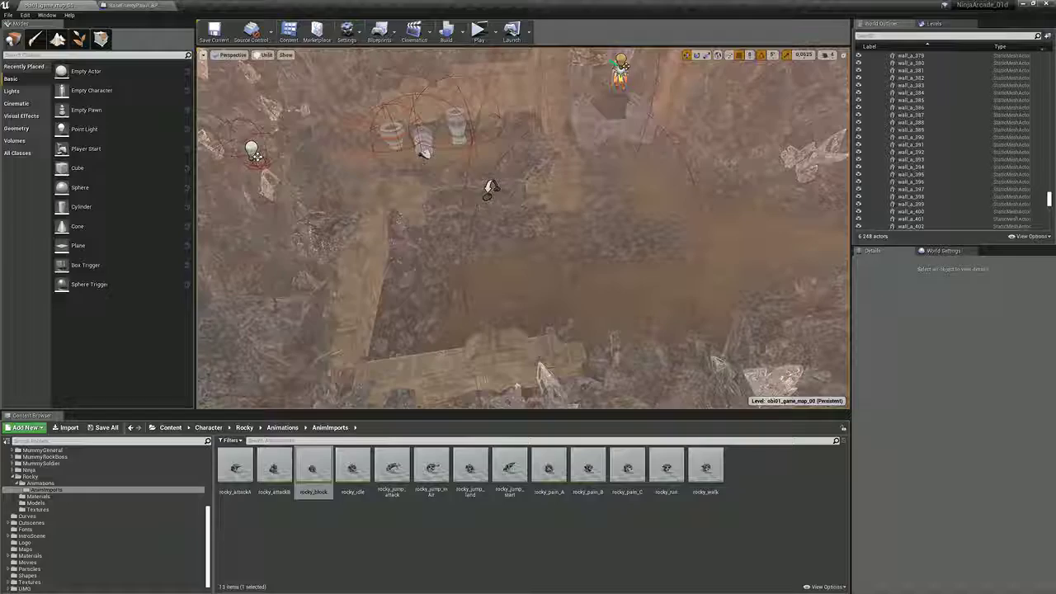
Step: Select the PlayerStartNinja actor and relocate it to the caves with its Caves Start option
{"action": "right_click_drag", "start_coordinate": [523, 228], "coordinate": [540, 213]}
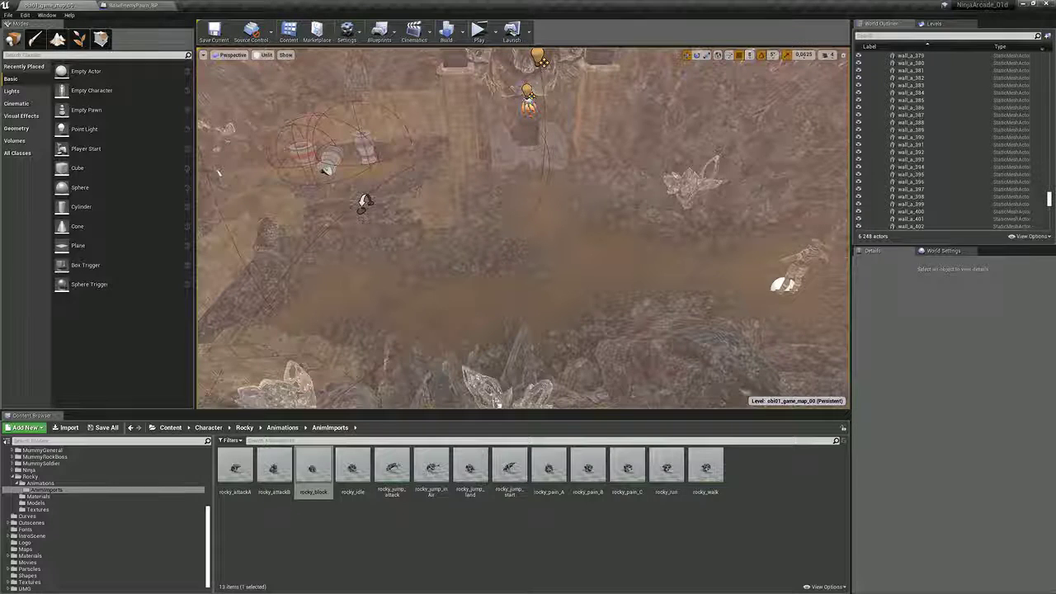
{"action": "left_click_drag", "start_coordinate": [1049, 199], "coordinate": [1049, 58]}
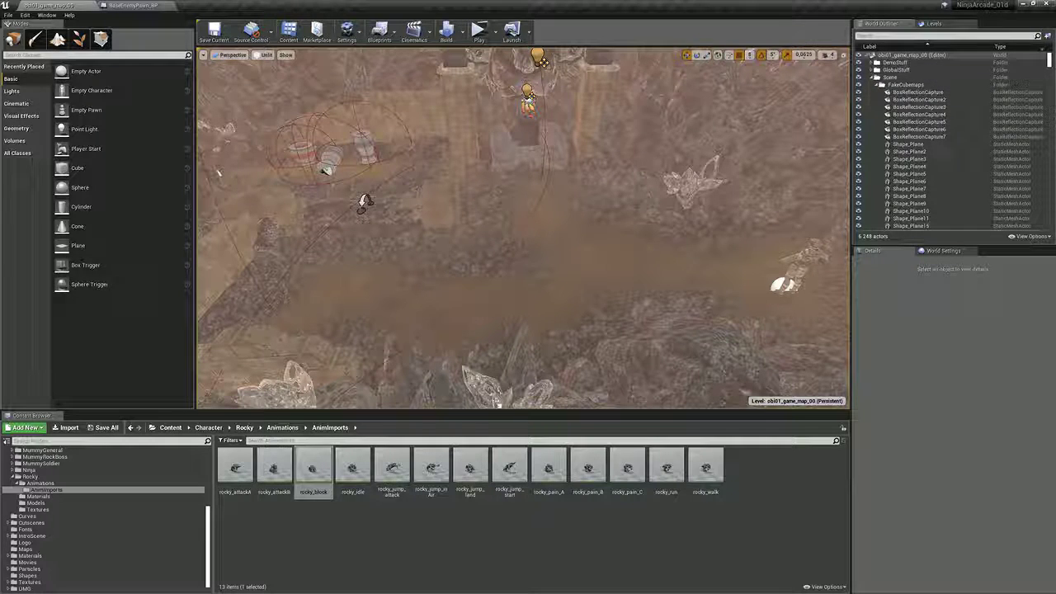
{"action": "left_click", "coordinate": [877, 77]}
{"action": "left_click", "coordinate": [902, 107]}
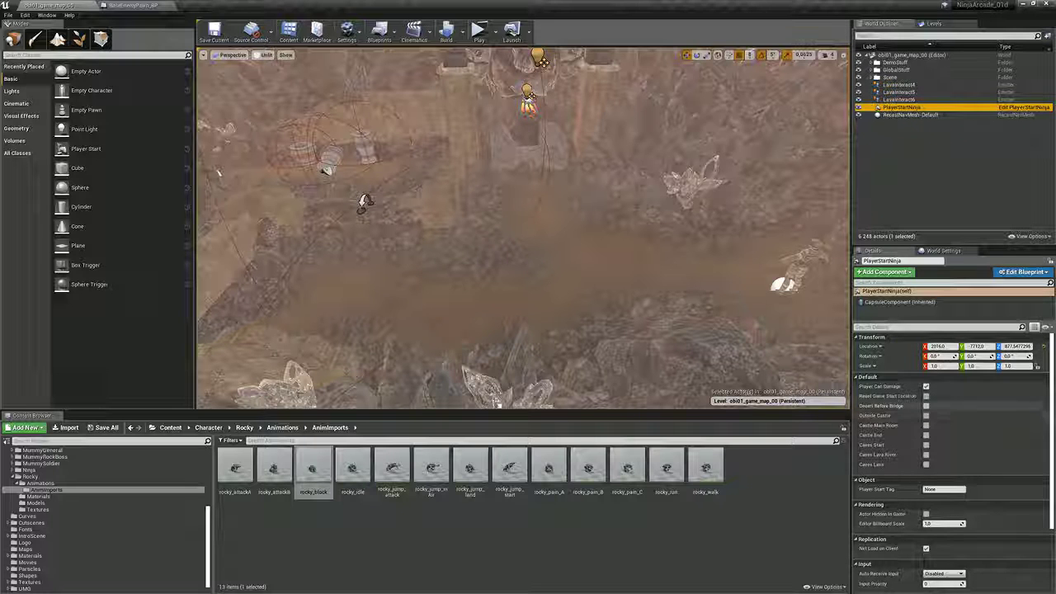
{"action": "mouse_move", "coordinate": [523, 229]}
{"action": "right_mouse_down"}
{"action": "mouse_move", "coordinate": [520, 272]}
{"action": "mouse_move", "coordinate": [511, 235]}
{"action": "right_mouse_up"}
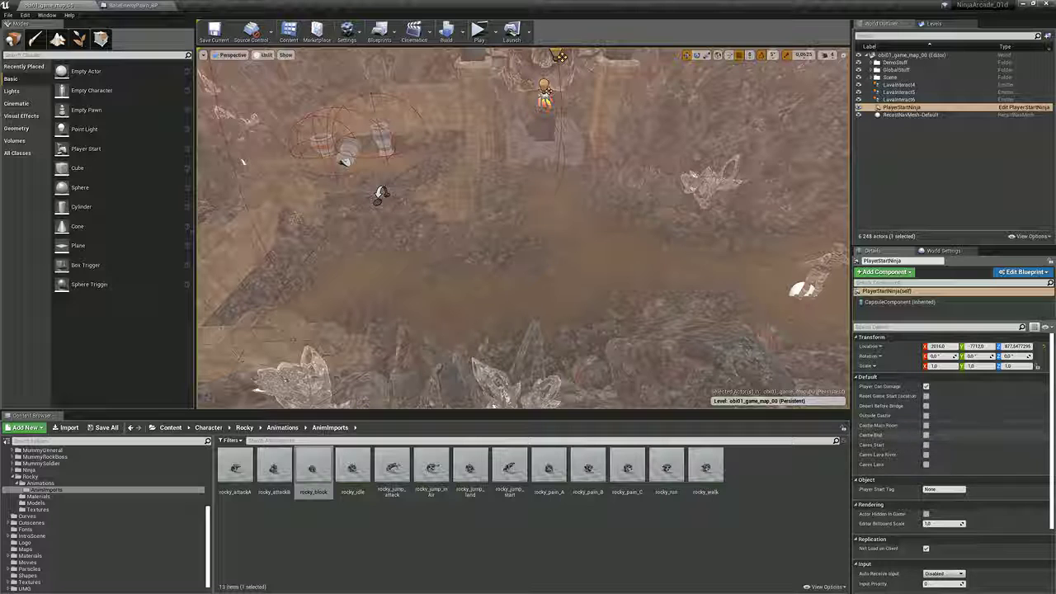
{"action": "left_click", "coordinate": [926, 445]}
{"action": "mouse_move", "coordinate": [561, 231]}
{"action": "right_mouse_down"}
{"action": "mouse_move", "coordinate": [572, 253]}
{"action": "mouse_move", "coordinate": [571, 239]}
{"action": "right_mouse_up"}
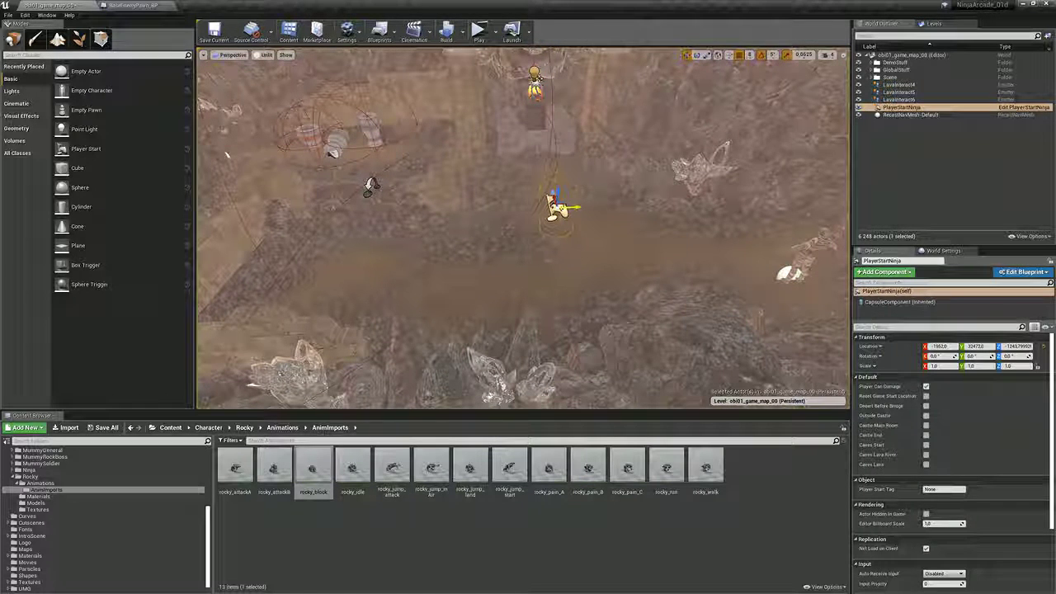
Step: Shift PlayerStartNinja a short distance across the cave floor, away from the brazier steps, and deselect it
{"action": "left_click_drag", "start_coordinate": [556, 207], "coordinate": [604, 219]}
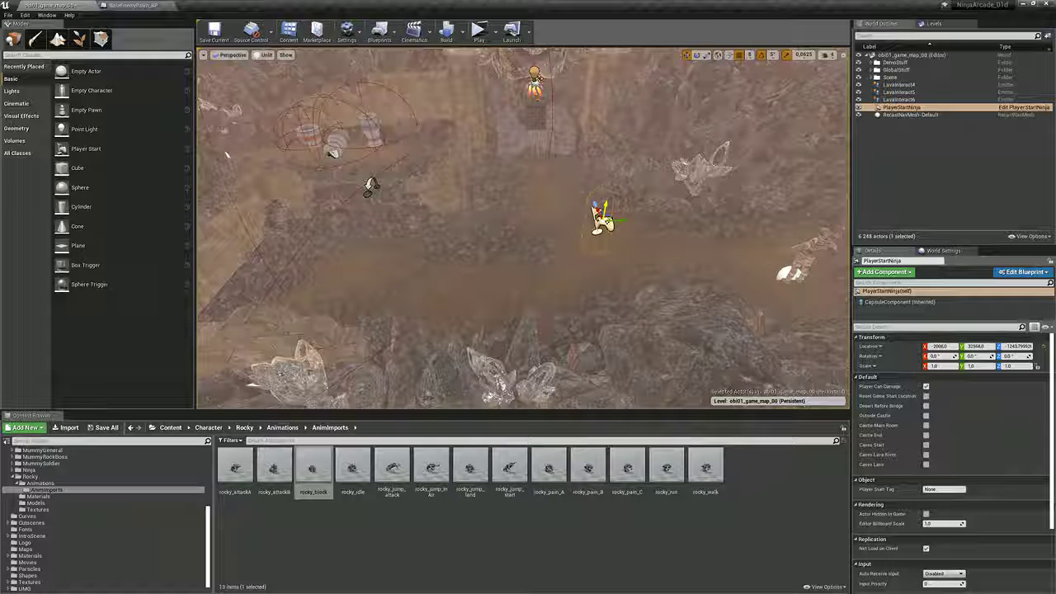
{"action": "key", "text": "Escape"}
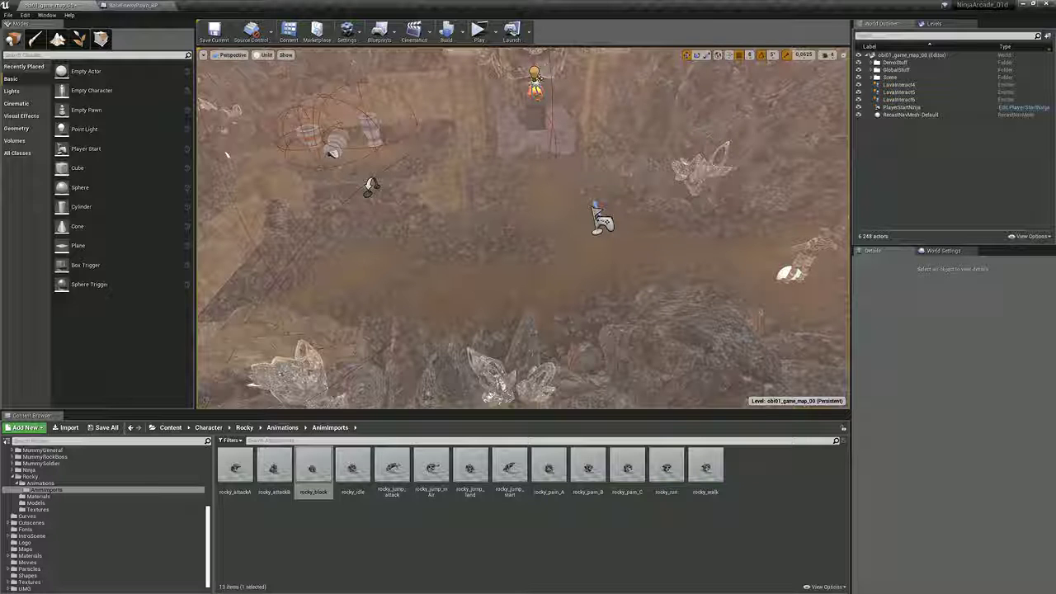
{"action": "scroll", "coordinate": [521, 229], "scroll_direction": "up", "scroll_amount": 3}
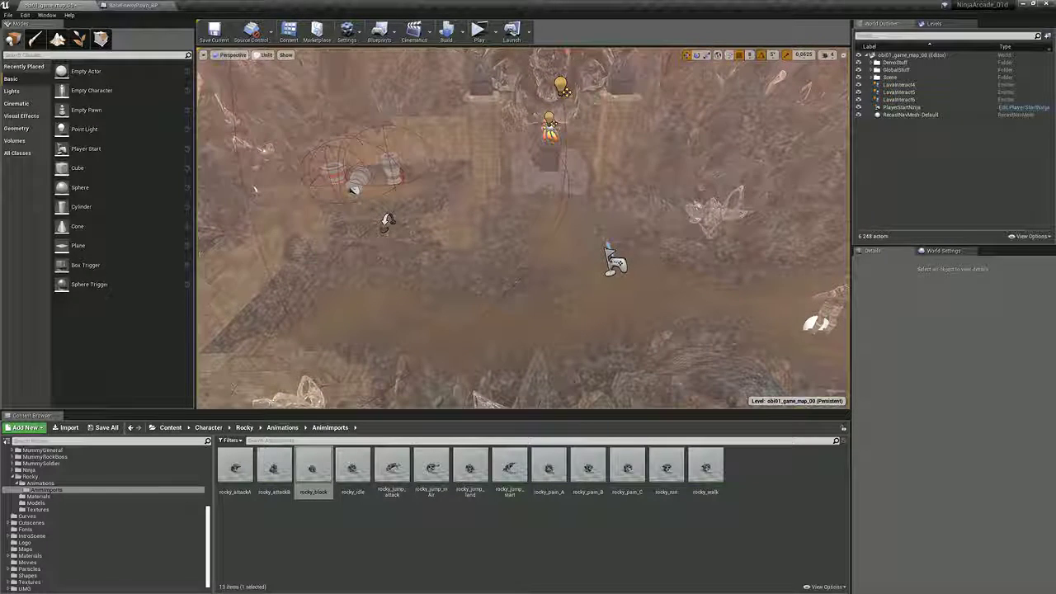
{"action": "middle_click_drag", "start_coordinate": [523, 228], "coordinate": [498, 238]}
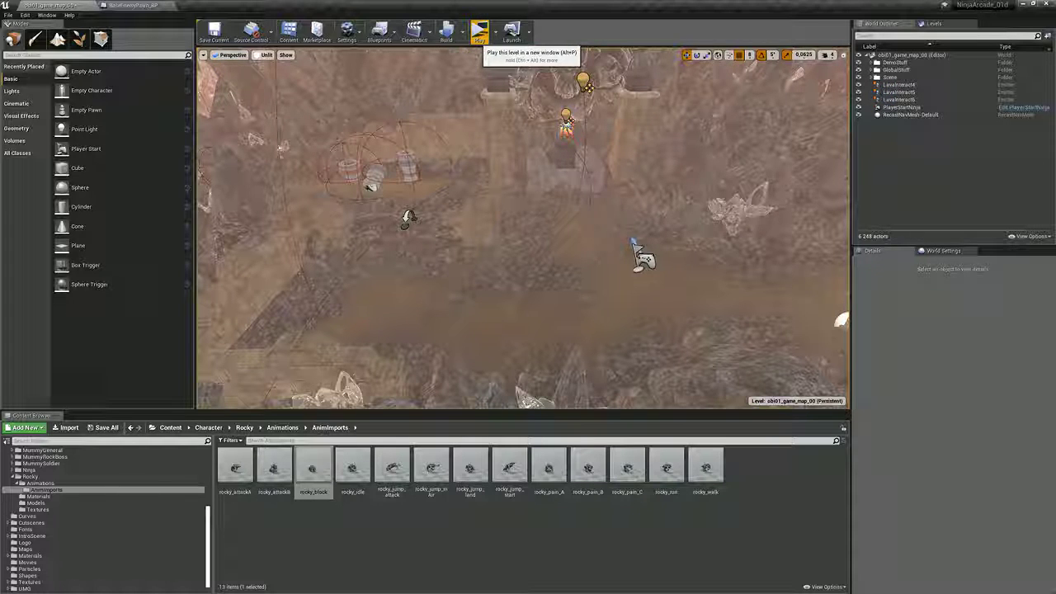
Step: Run the level in a standalone game preview with the console opened and maximize the preview window
{"action": "left_click", "coordinate": [479, 33]}
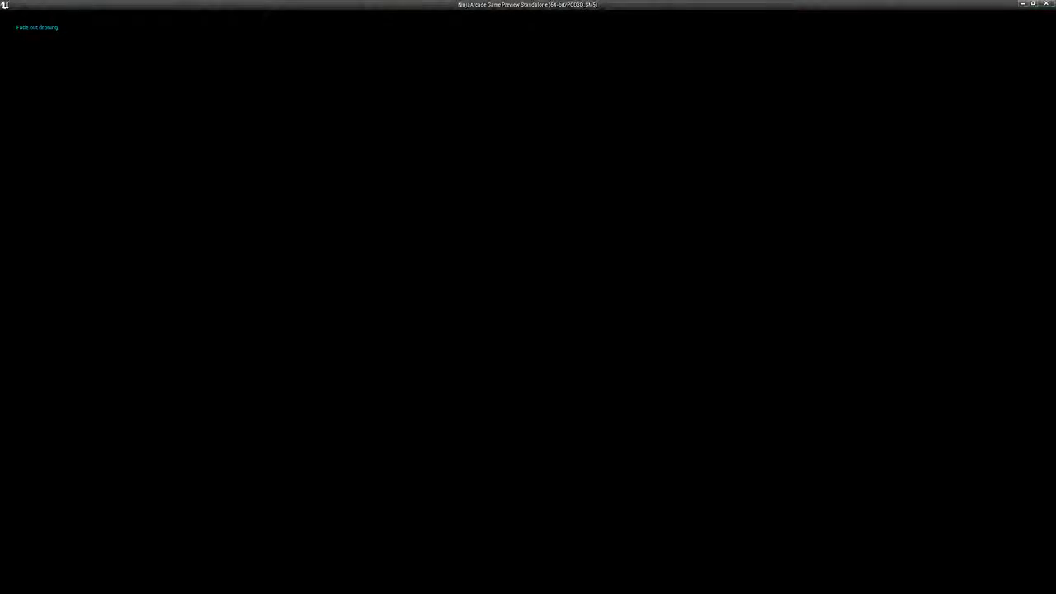
{"action": "key", "text": "grave"}
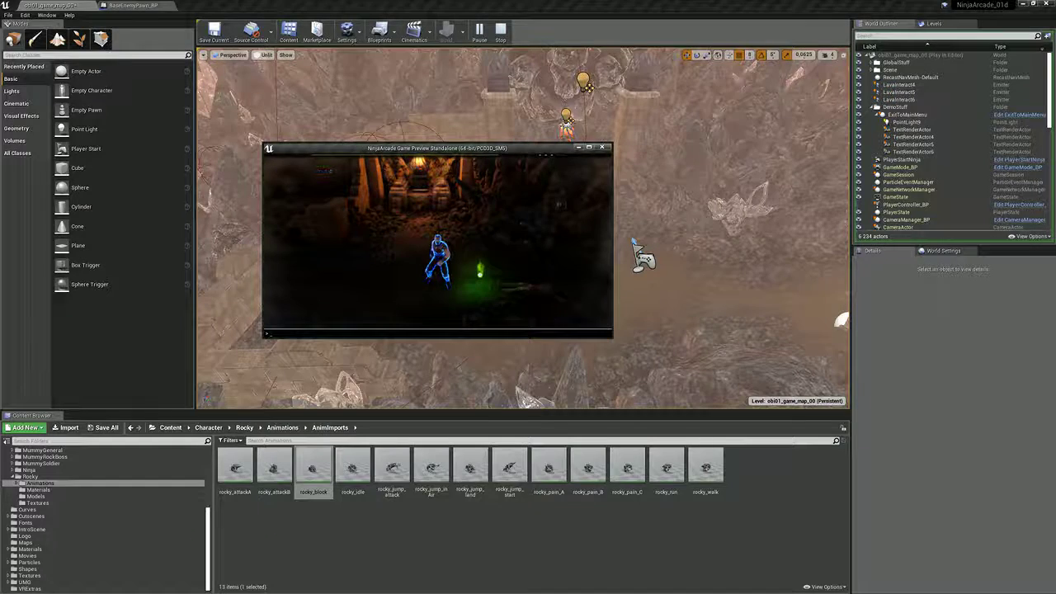
{"action": "left_click", "coordinate": [589, 148]}
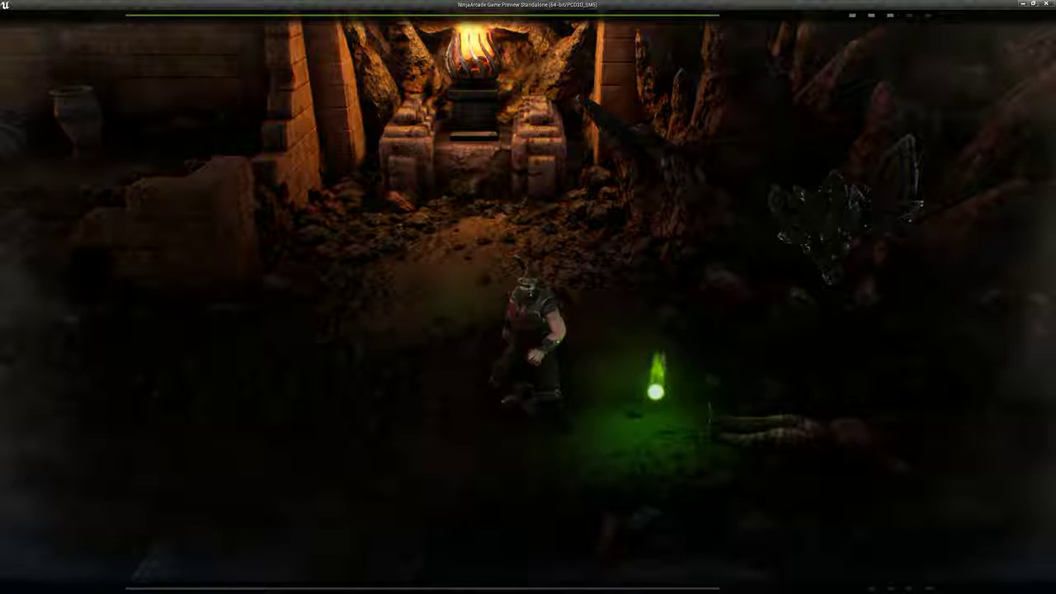
Step: Run the ninja back and forth through the cave area between the brazier and the pots to meet the enemies
{"action": "key", "text": "a"}
{"action": "key", "text": "d"}
{"action": "key", "text": "a"}
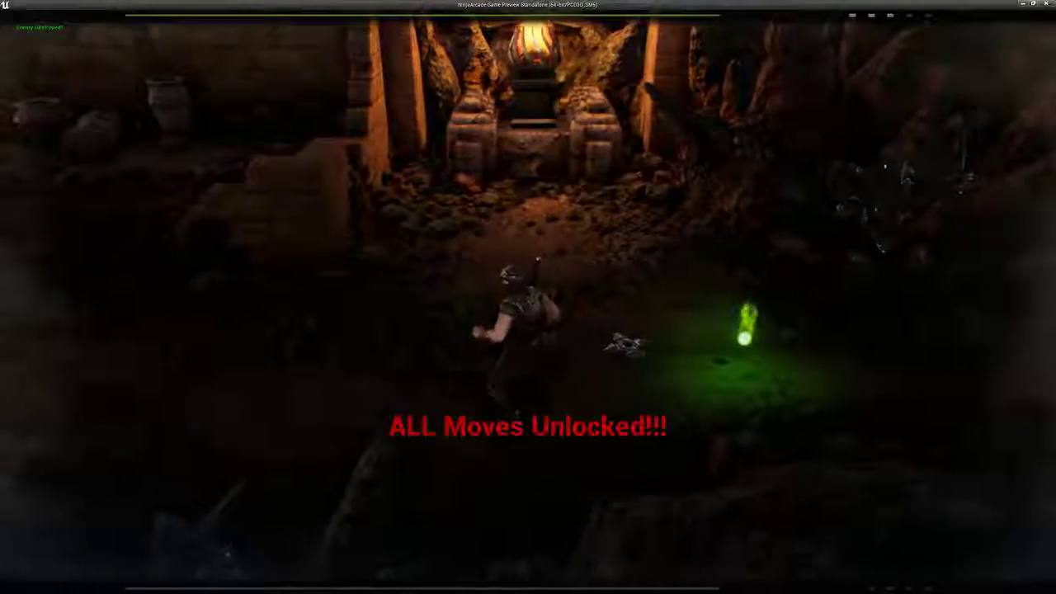
{"action": "key", "text": "a"}
{"action": "key", "text": "d"}
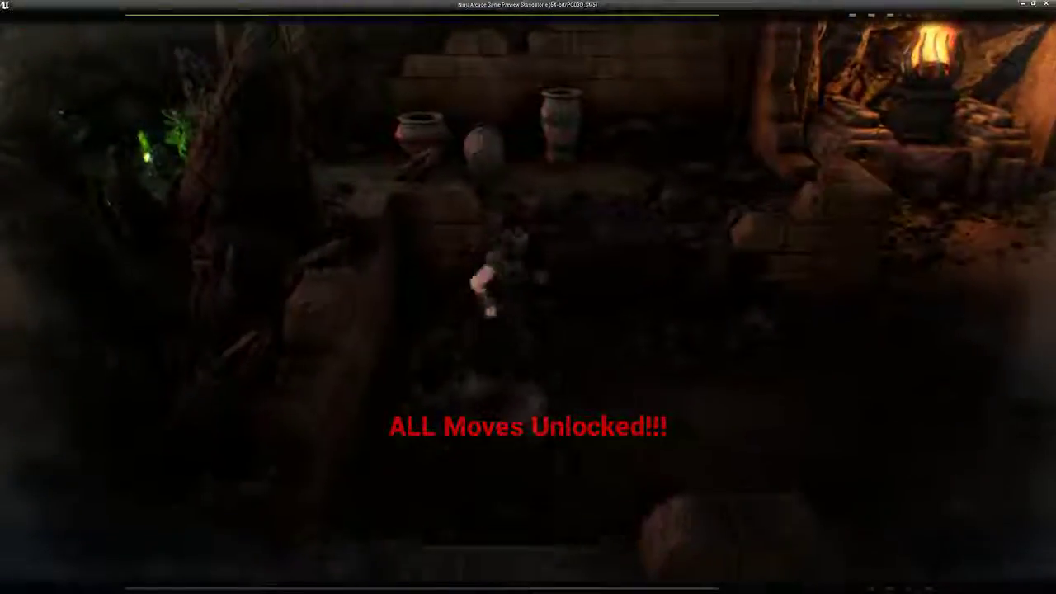
{"action": "key", "text": "a"}
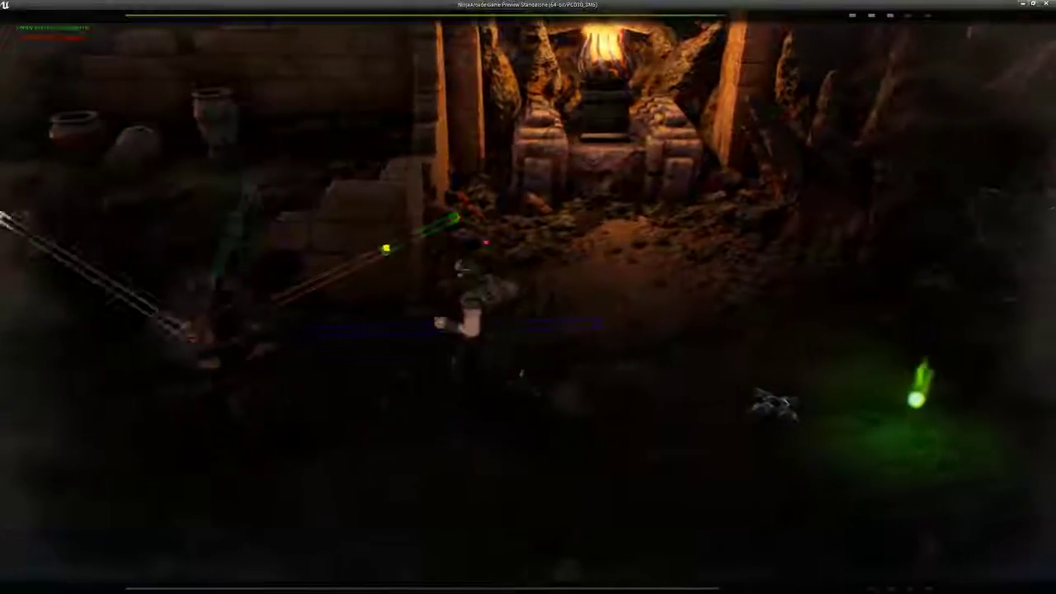
Step: Attack the enemies repeatedly to test their blocking in the game, and end the preview
{"action": "key", "text": "j"}
{"action": "key", "text": "j"}
{"action": "key", "text": "j"}
{"action": "key", "text": "j"}
{"action": "key", "text": "j"}
{"action": "key", "text": "j"}
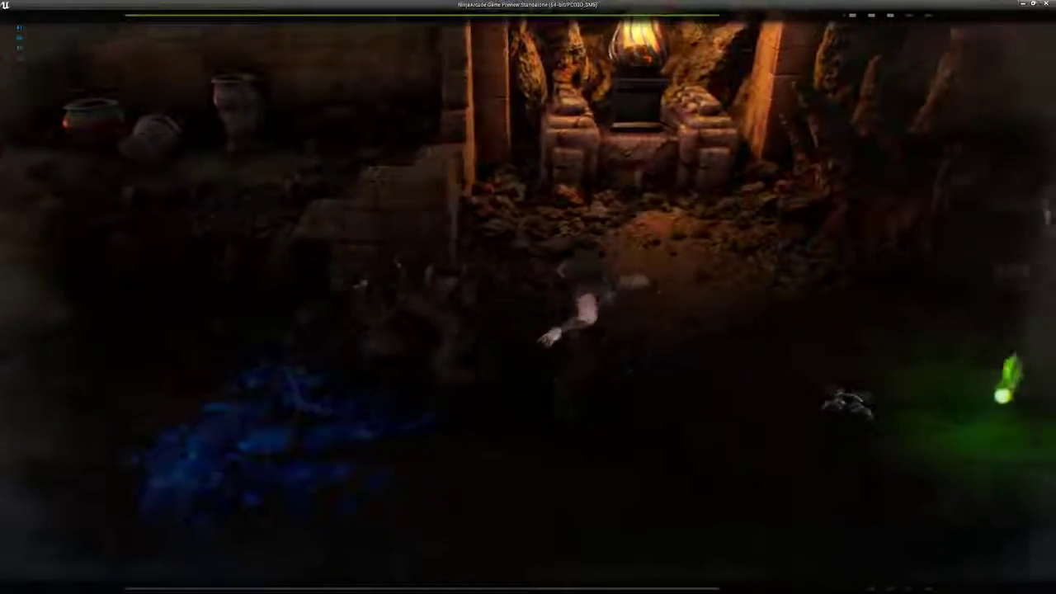
{"action": "key", "text": "j"}
{"action": "key", "text": "j"}
{"action": "key", "text": "a"}
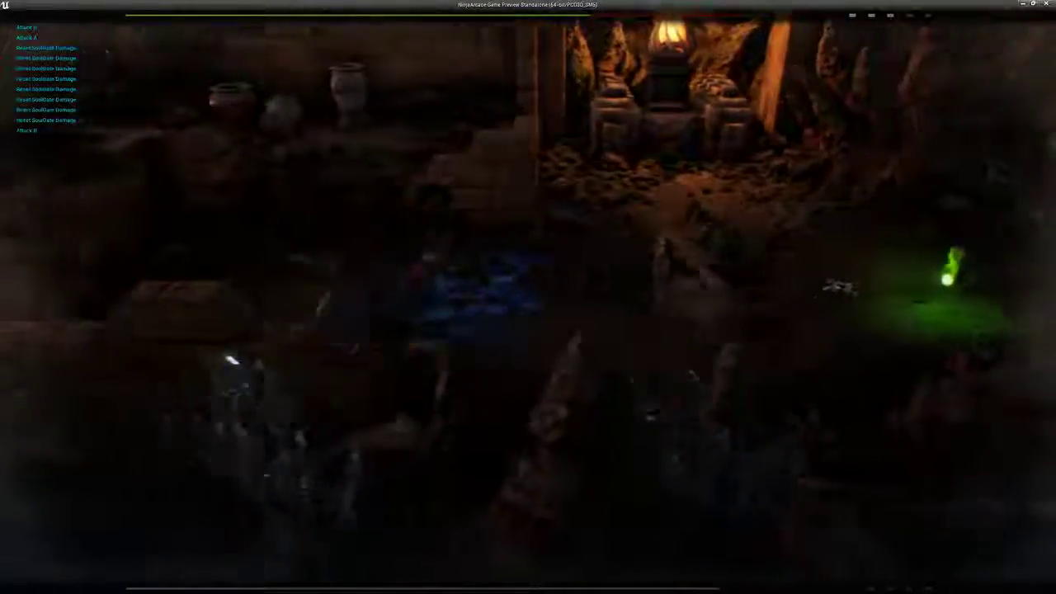
{"action": "key", "text": "j"}
{"action": "key", "text": "j"}
{"action": "key", "text": "j"}
{"action": "key", "text": "j"}
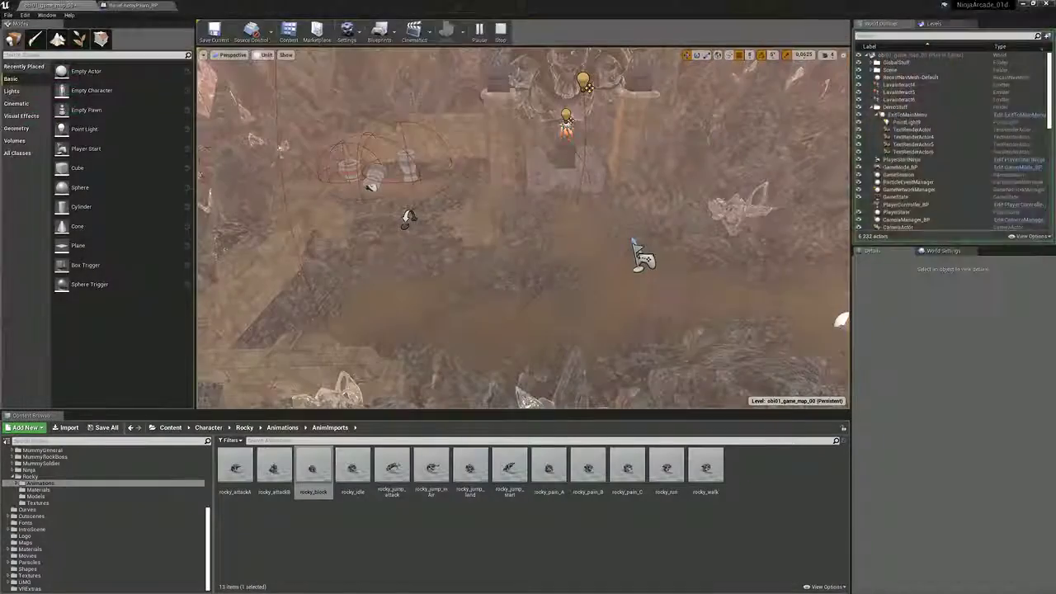
{"action": "key", "text": "Escape"}
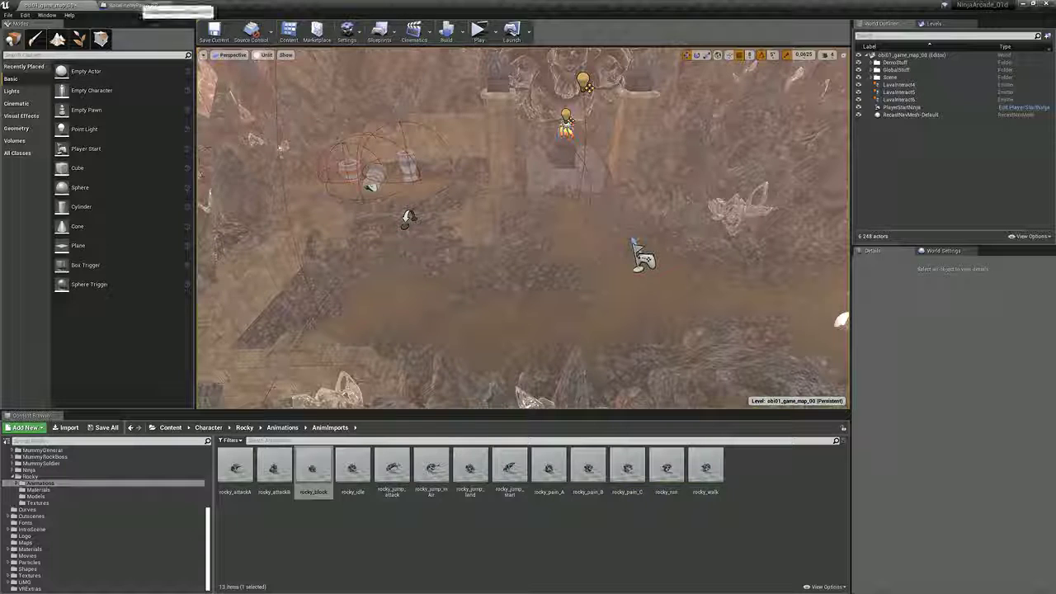
Step: Survey the BaseEnemyPawn_BP Event Graph from Damage Event past the Special Death and Normal Death groups to the large uncommented node networks
{"action": "left_click", "coordinate": [132, 6]}
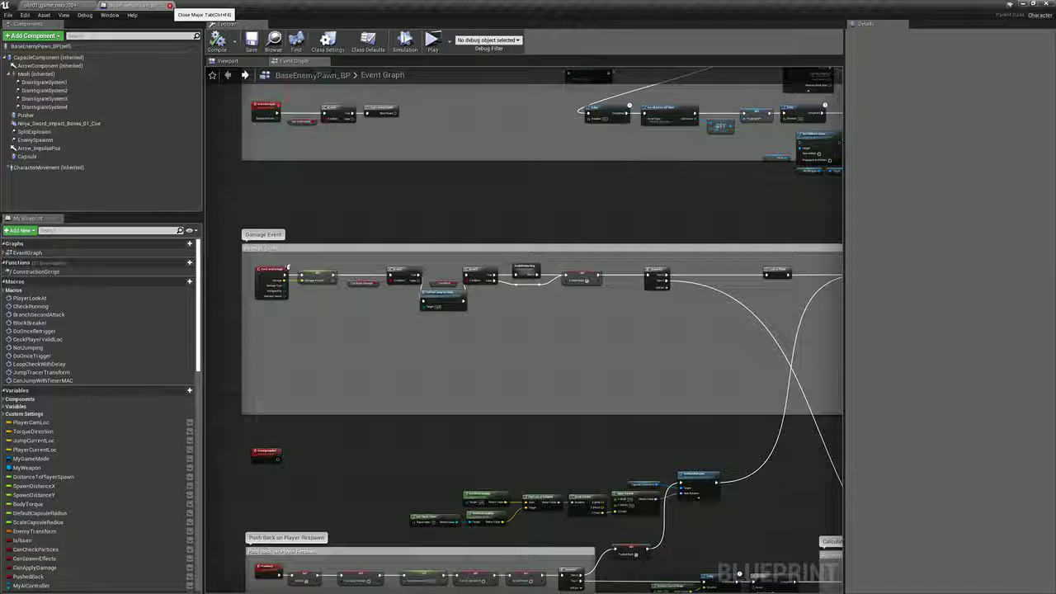
{"action": "right_click_drag", "start_coordinate": [735, 200], "coordinate": [421, 227]}
{"action": "scroll", "coordinate": [434, 231], "scroll_direction": "down", "scroll_amount": 5}
{"action": "right_click_drag", "start_coordinate": [464, 158], "coordinate": [406, 364]}
{"action": "right_click_drag", "start_coordinate": [482, 173], "coordinate": [396, 163]}
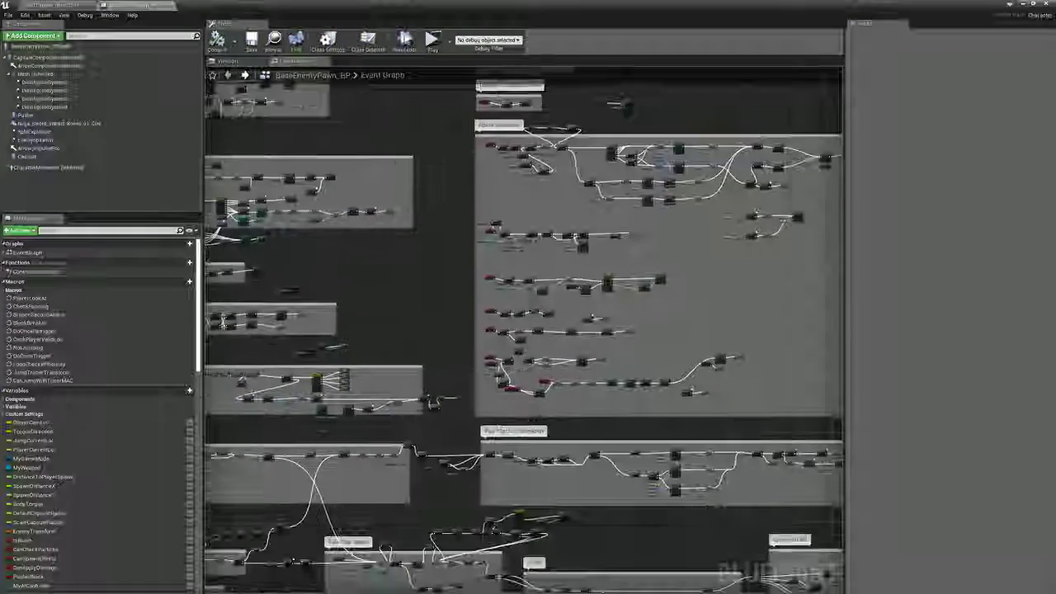
{"action": "right_click_drag", "start_coordinate": [569, 368], "coordinate": [445, 222]}
{"action": "right_click_drag", "start_coordinate": [571, 370], "coordinate": [425, 230]}
{"action": "right_click_drag", "start_coordinate": [610, 198], "coordinate": [339, 407]}
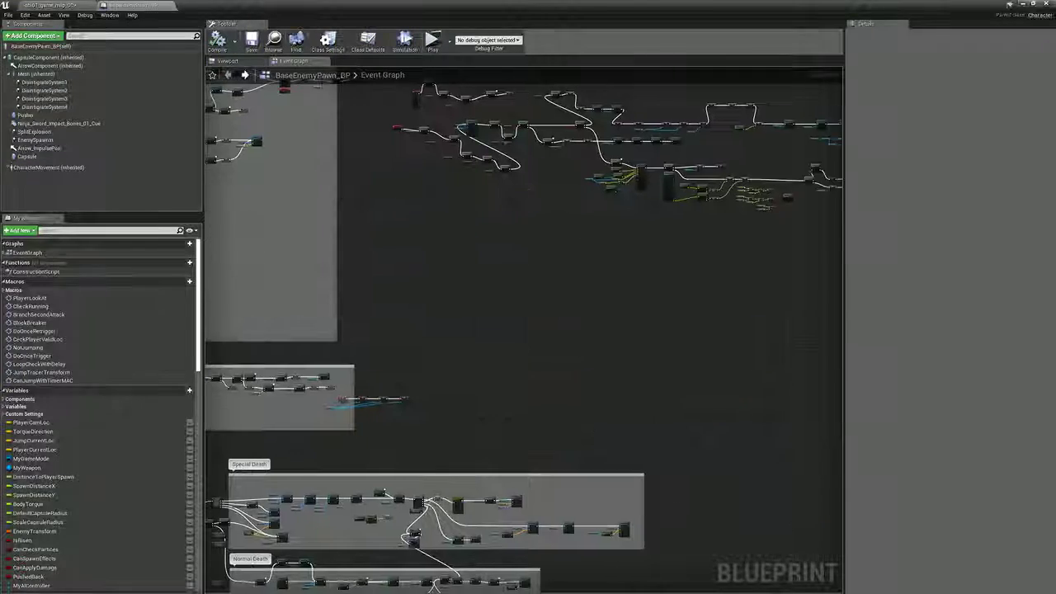
{"action": "scroll", "coordinate": [516, 315], "scroll_direction": "down", "scroll_amount": 6}
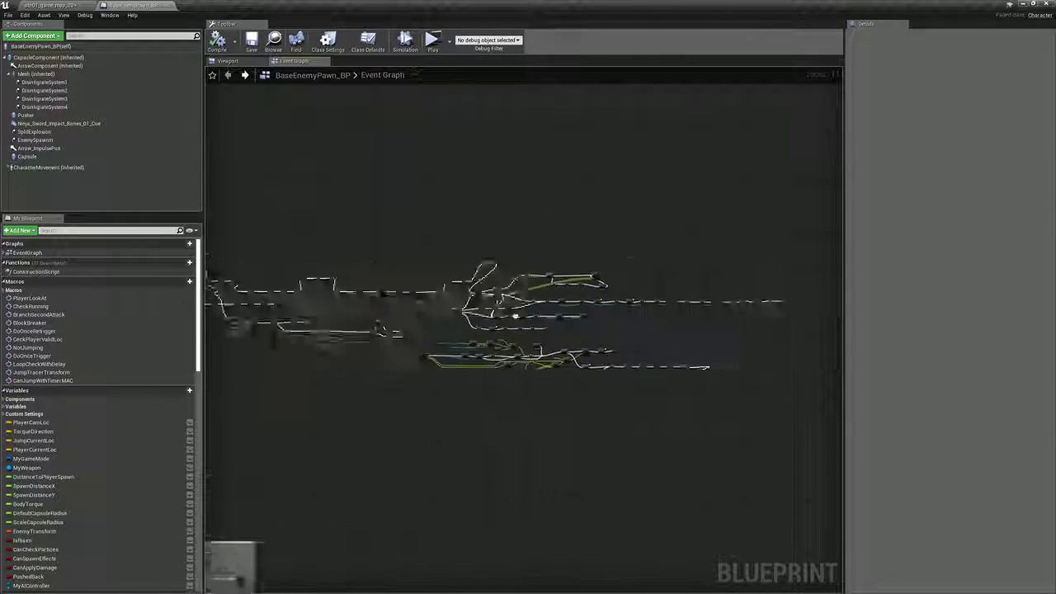
{"action": "right_click_drag", "start_coordinate": [615, 335], "coordinate": [748, 310]}
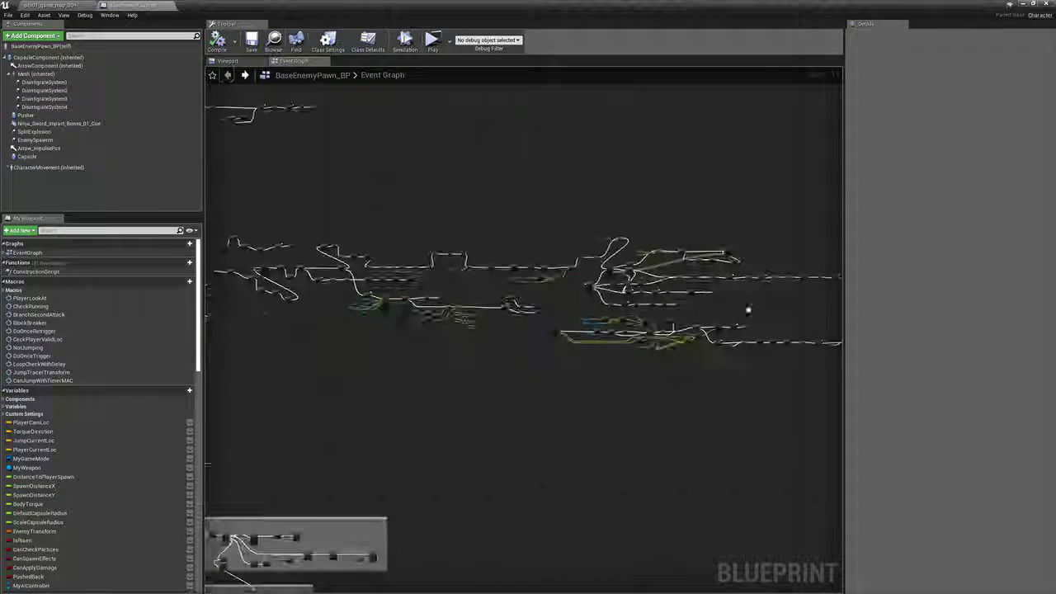
{"action": "scroll", "coordinate": [552, 264], "scroll_direction": "up", "scroll_amount": 5}
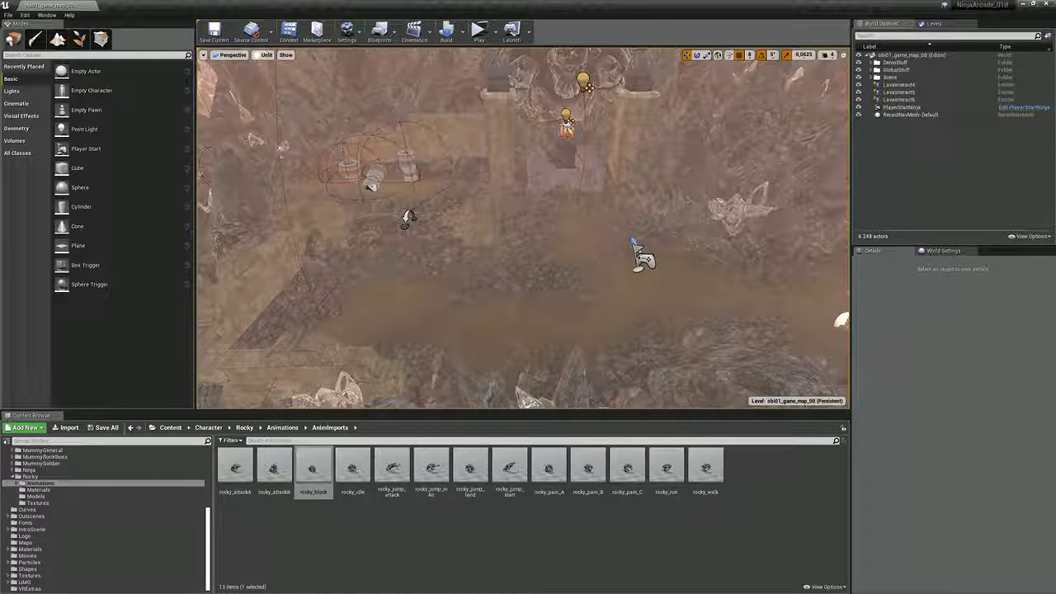
Step: Open BaseEnemyPawn_BP from the Blueprints > BaseEnemy content folder and view its Event Graph
{"action": "mouse_move", "coordinate": [523, 228]}
{"action": "right_mouse_down"}
{"action": "mouse_move", "coordinate": [523, 263]}
{"action": "mouse_move", "coordinate": [611, 239]}
{"action": "mouse_move", "coordinate": [523, 240]}
{"action": "right_mouse_up"}
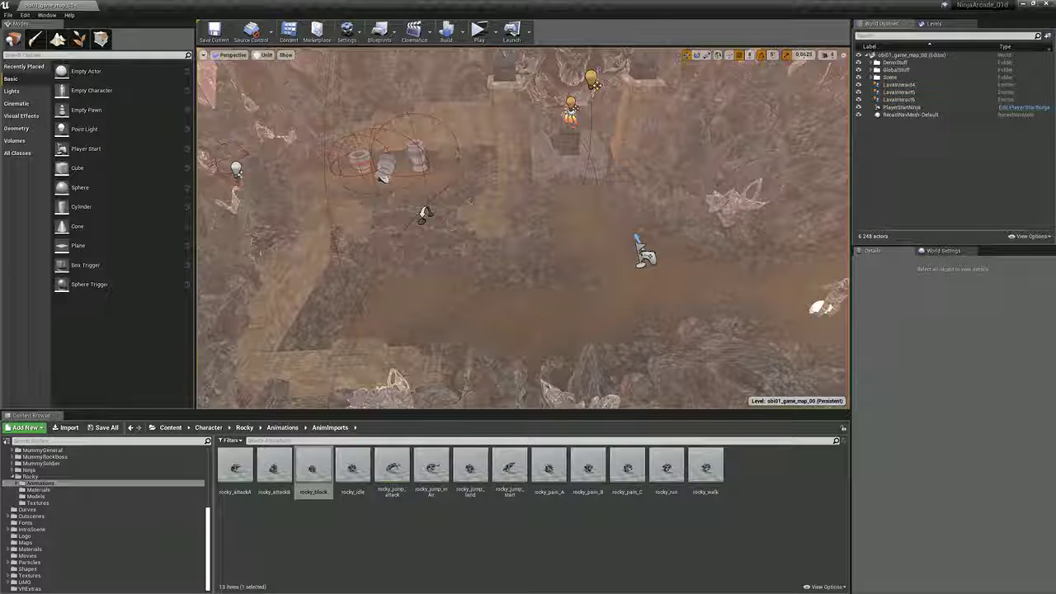
{"action": "left_click", "coordinate": [42, 483]}
{"action": "scroll", "coordinate": [106, 520], "scroll_direction": "up", "scroll_amount": 10}
{"action": "scroll", "coordinate": [105, 520], "scroll_direction": "down", "scroll_amount": 10}
{"action": "scroll", "coordinate": [105, 520], "scroll_direction": "up", "scroll_amount": 1}
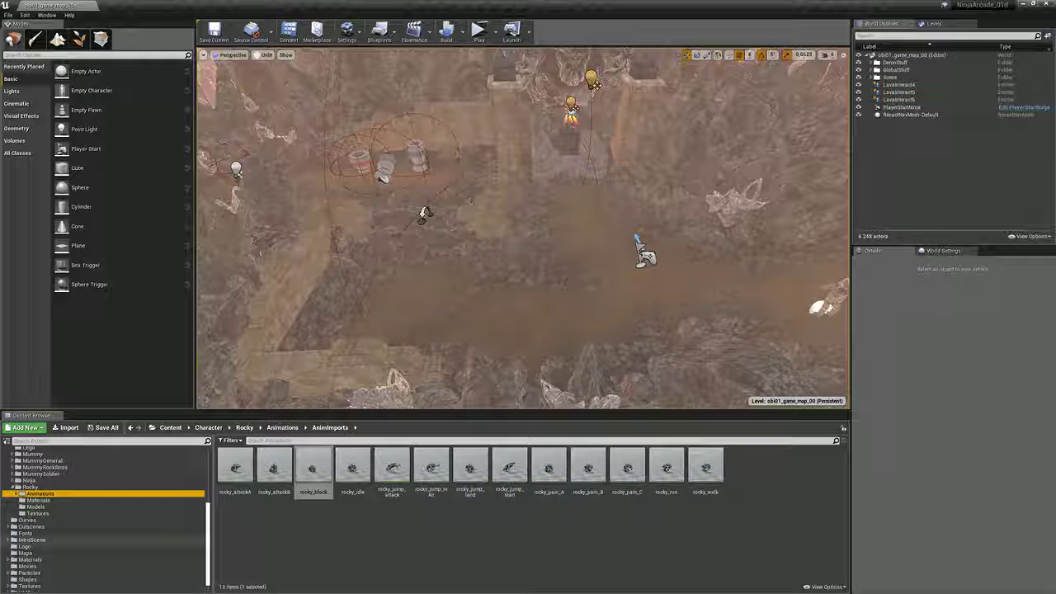
{"action": "scroll", "coordinate": [105, 520], "scroll_direction": "up", "scroll_amount": 5}
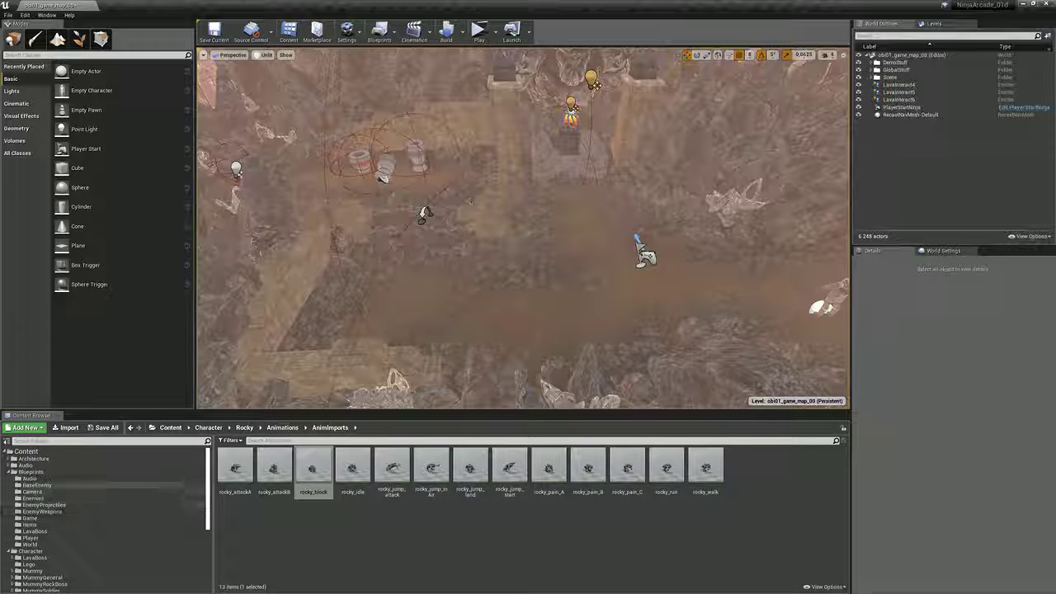
{"action": "left_click", "coordinate": [37, 486]}
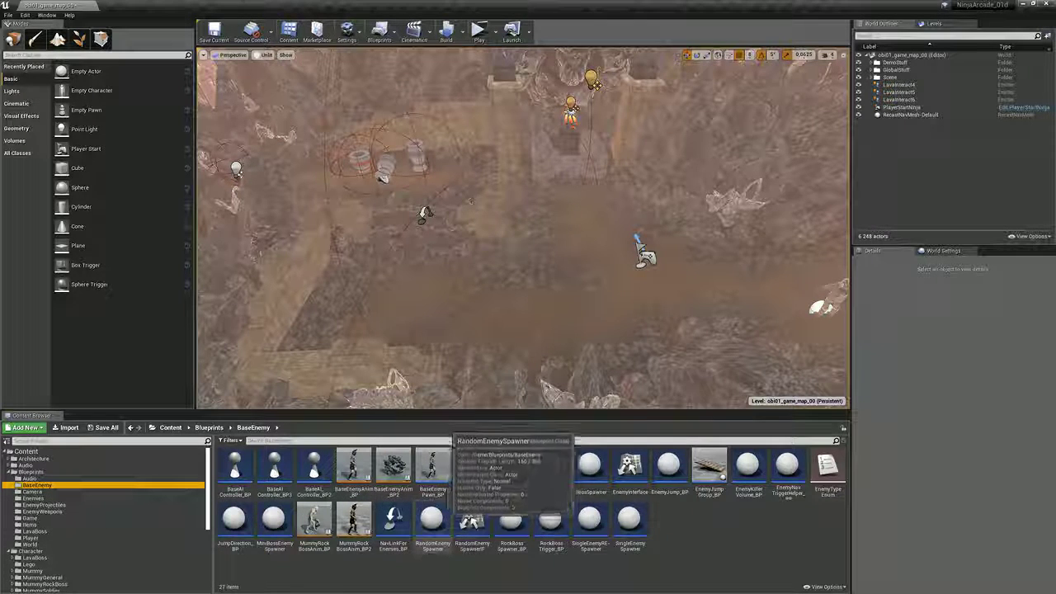
{"action": "double_click", "coordinate": [433, 466]}
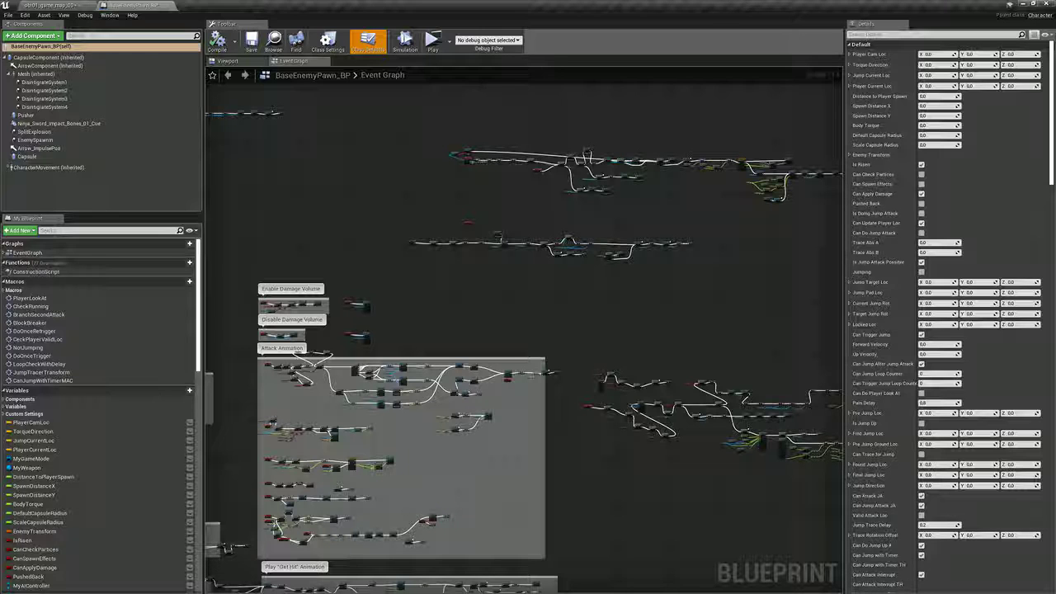
{"action": "right_click_drag", "start_coordinate": [525, 330], "coordinate": [551, 343]}
Step: Return to the level and inspect the enemy jump link markers on the rocks beside the mummy
{"action": "left_click", "coordinate": [51, 5]}
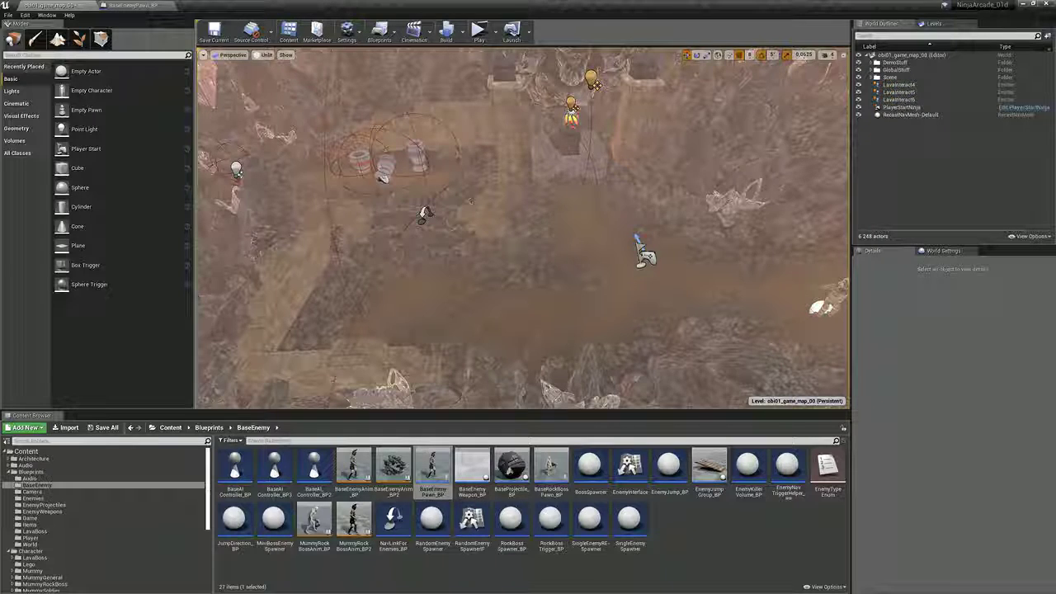
{"action": "key", "text": "d"}
{"action": "mouse_move", "coordinate": [471, 201]}
{"action": "right_mouse_down"}
{"action": "mouse_move", "coordinate": [474, 223]}
{"action": "mouse_move", "coordinate": [479, 211]}
{"action": "right_mouse_up"}
{"action": "key", "text": "d"}
{"action": "key", "text": "w"}
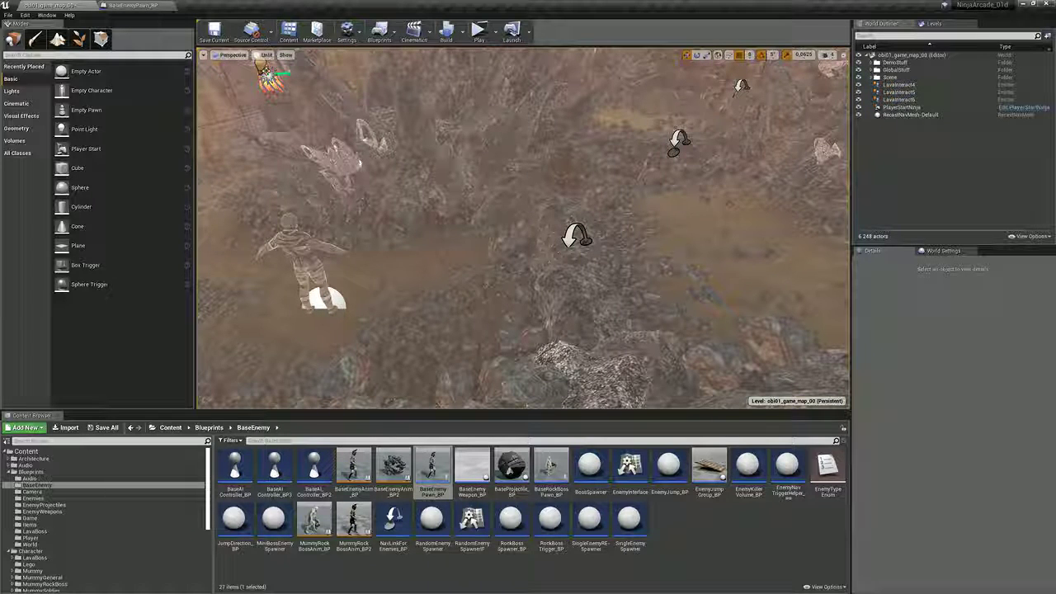
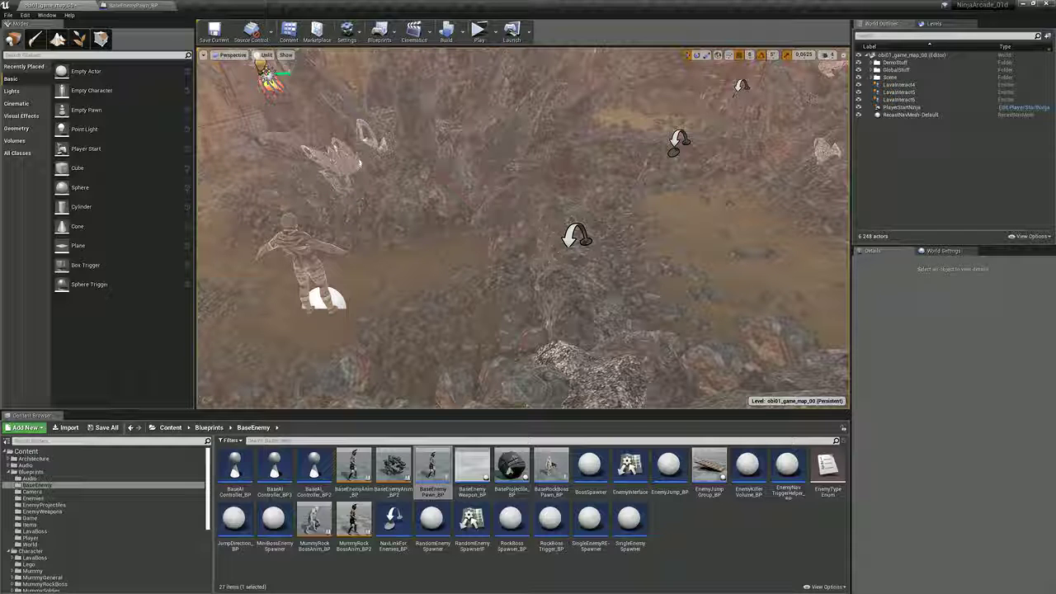
{"action": "key", "text": "Up"}
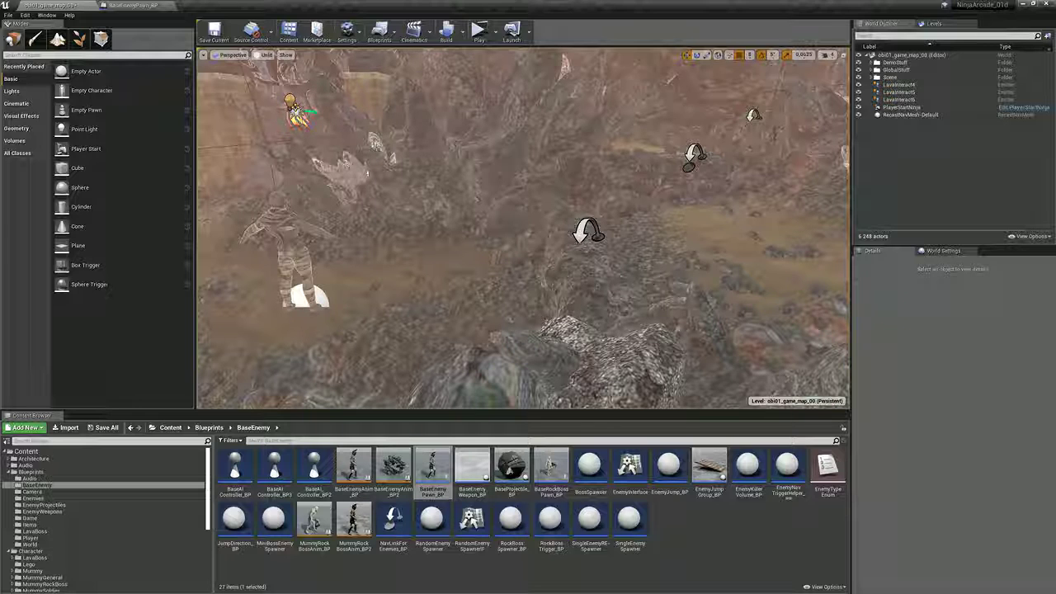
Step: Bring BaseEnemyPawn_BP back up, locate the enemy jump nodes in its Event Graph and open Timeline_7
{"action": "key", "text": "Return"}
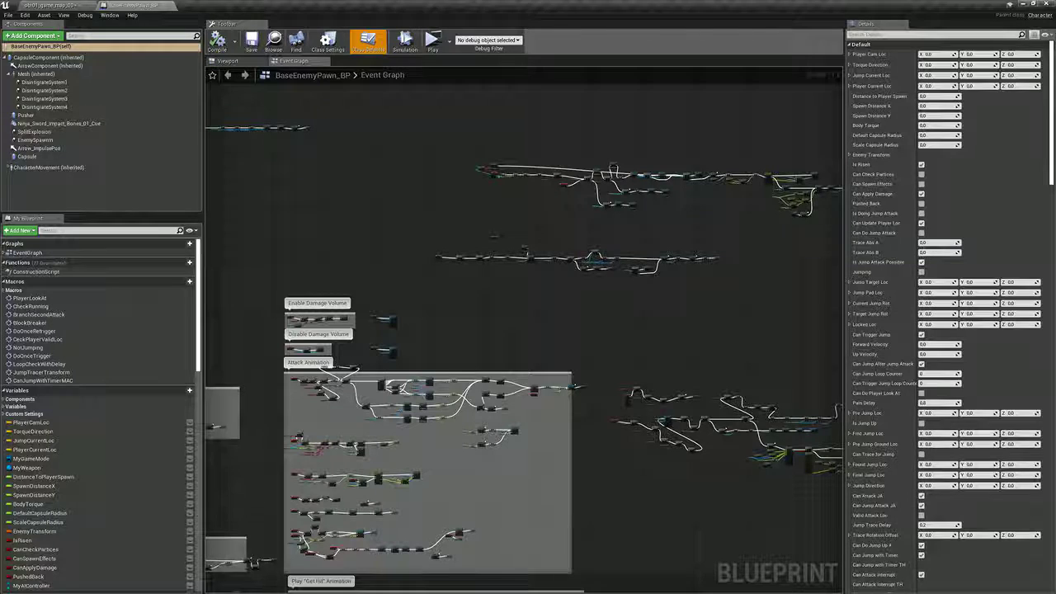
{"action": "right_click_drag", "start_coordinate": [297, 177], "coordinate": [589, 323]}
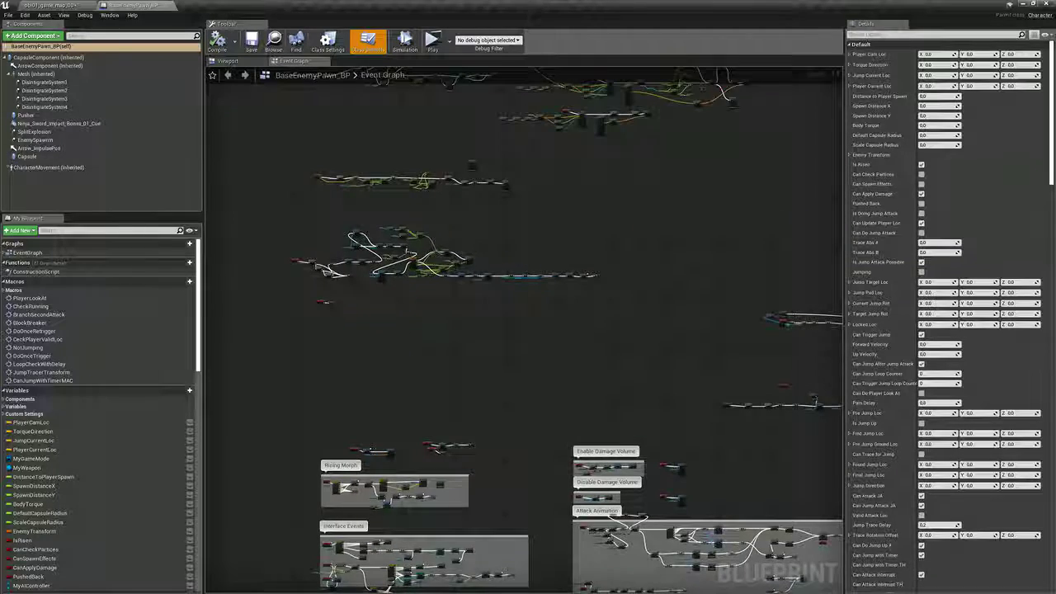
{"action": "right_click_drag", "start_coordinate": [507, 193], "coordinate": [507, 348]}
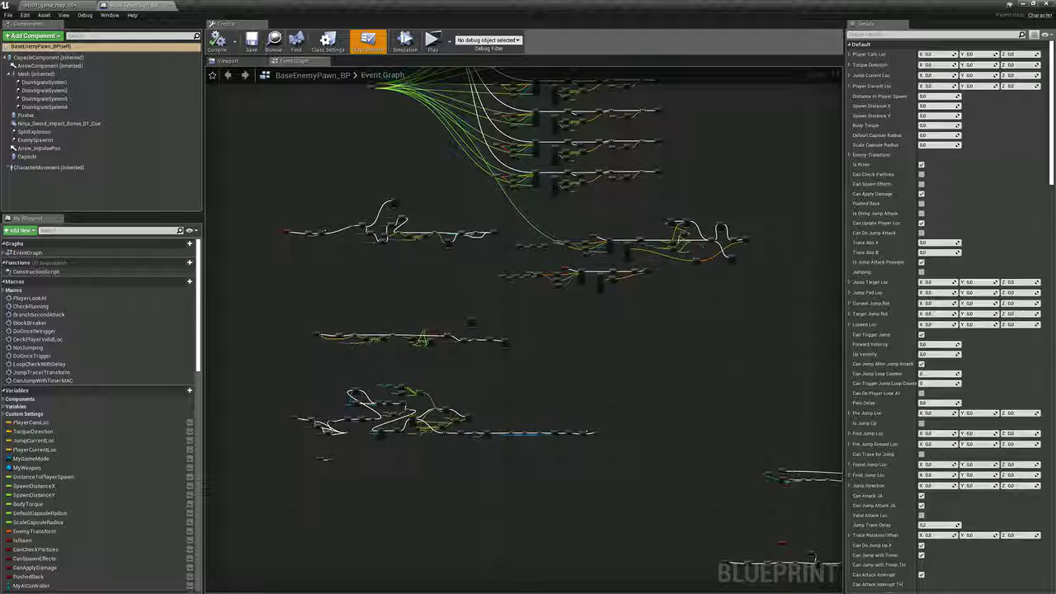
{"action": "scroll", "coordinate": [471, 322], "scroll_direction": "up", "scroll_amount": 2}
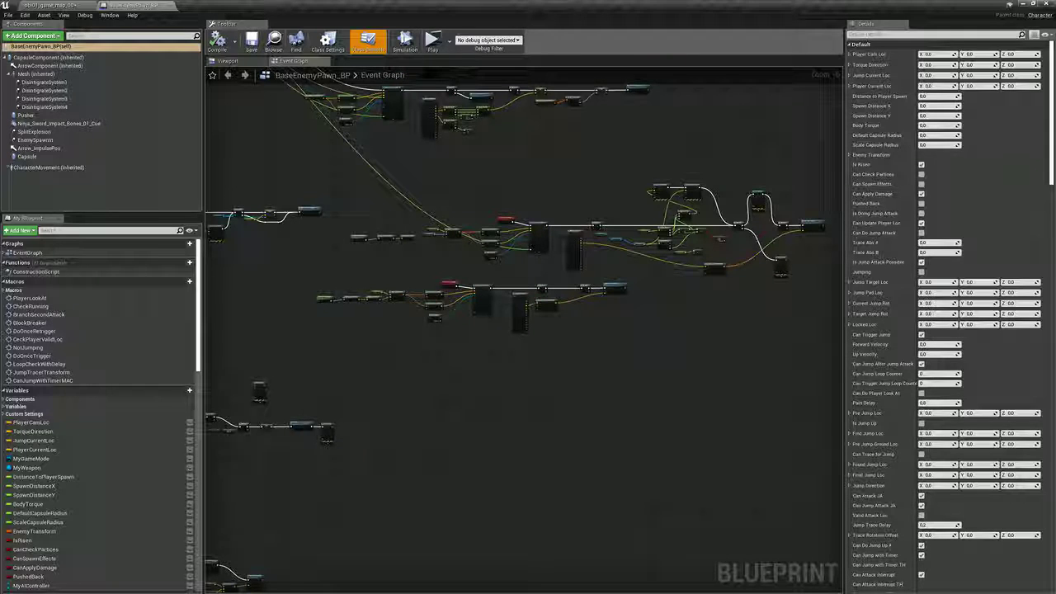
{"action": "scroll", "coordinate": [671, 307], "scroll_direction": "up", "scroll_amount": 2}
{"action": "scroll", "coordinate": [569, 302], "scroll_direction": "up", "scroll_amount": 5}
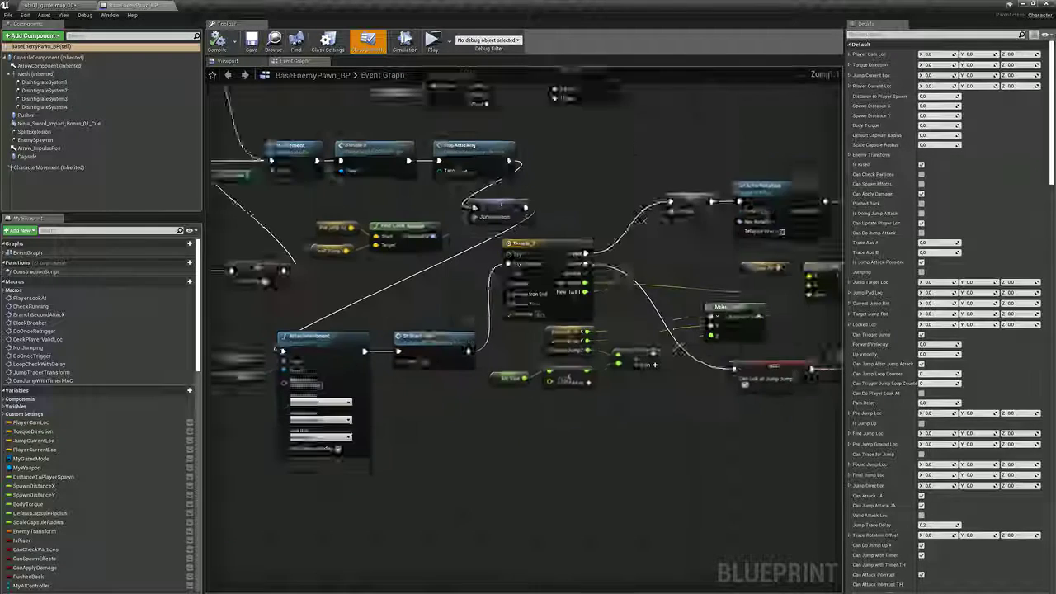
{"action": "double_click", "coordinate": [512, 264]}
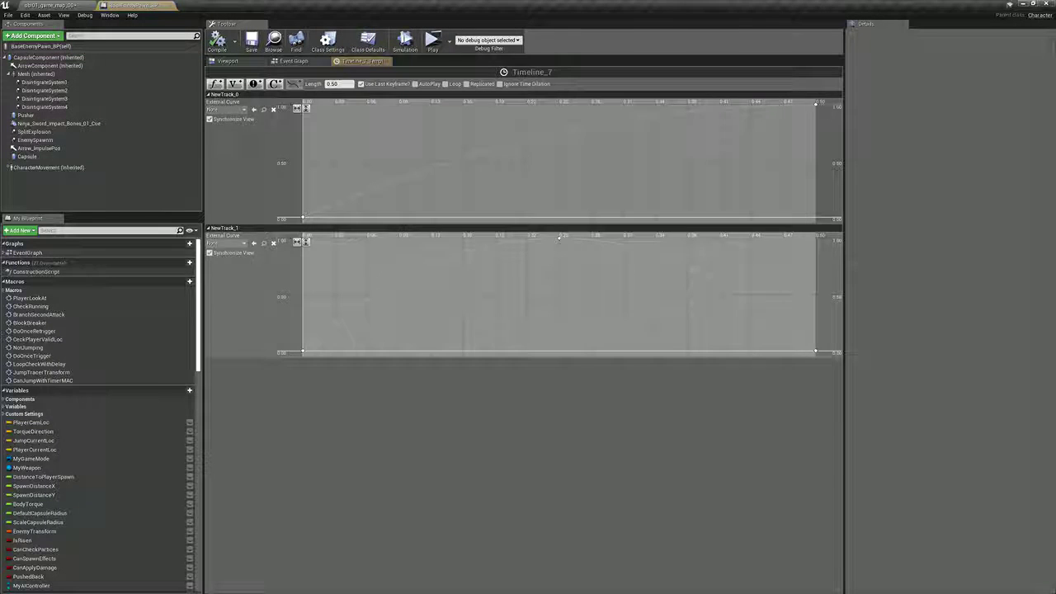
Step: Examine the curve keys of NewTrack_0 and NewTrack_1 in the Timeline_7 editor
{"action": "right_click_drag", "start_coordinate": [559, 263], "coordinate": [521, 274]}
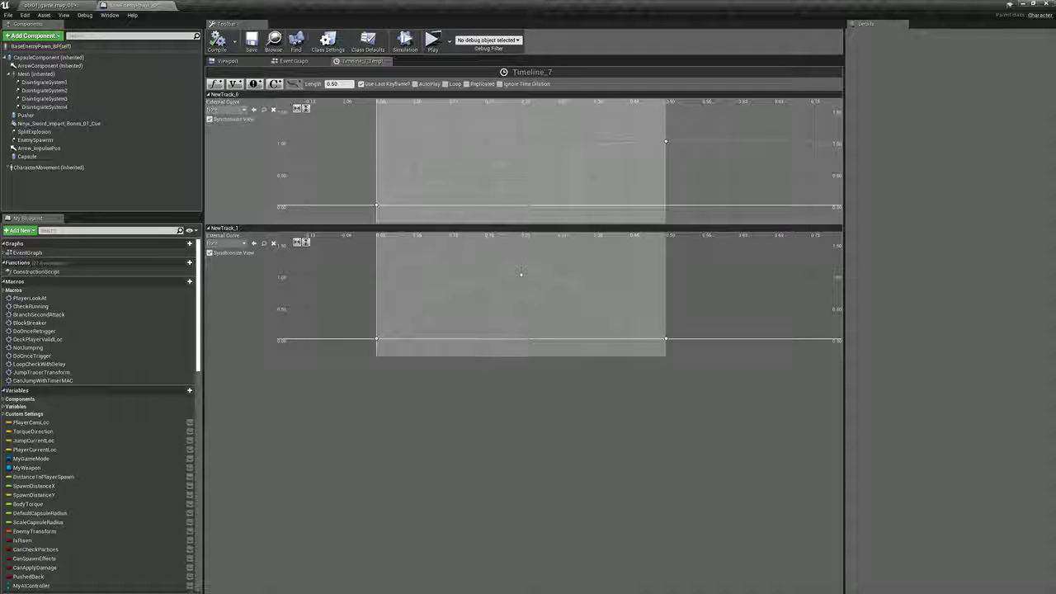
{"action": "right_click", "coordinate": [666, 141]}
{"action": "left_click", "coordinate": [681, 154]}
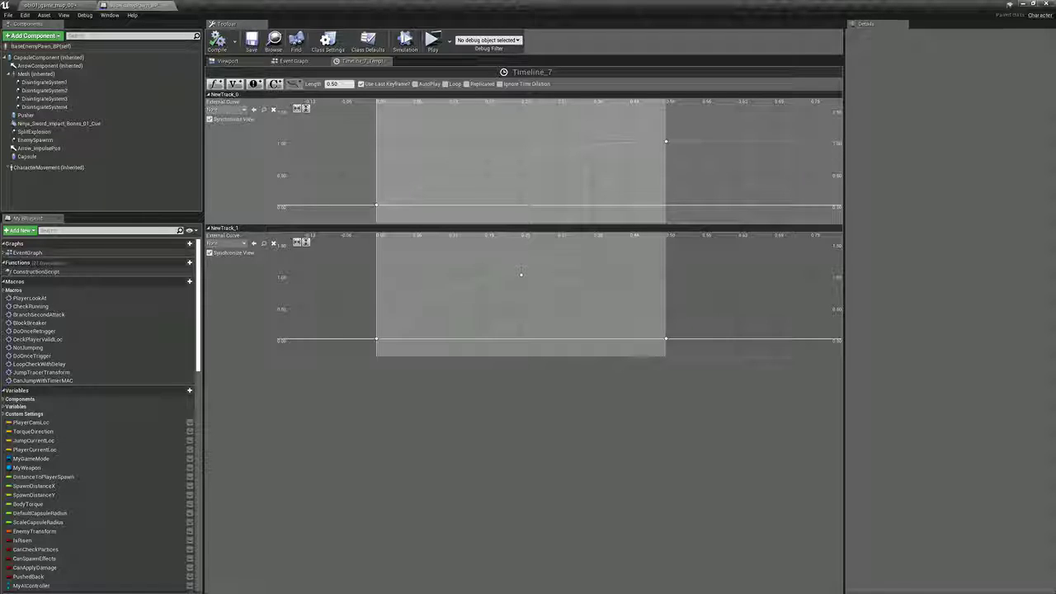
{"action": "left_click", "coordinate": [521, 274]}
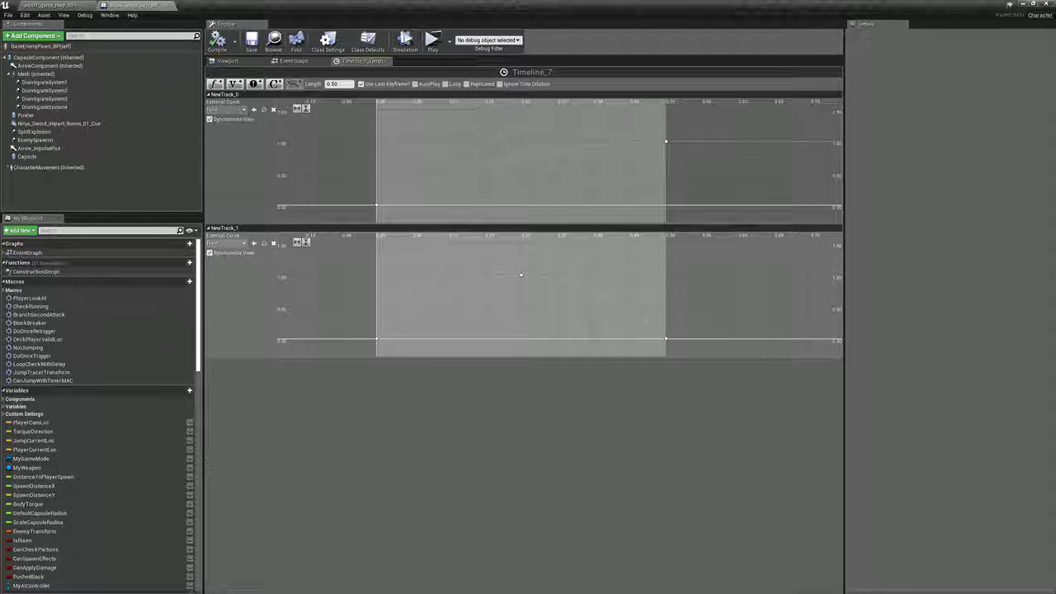
{"action": "mouse_move", "coordinate": [377, 339]}
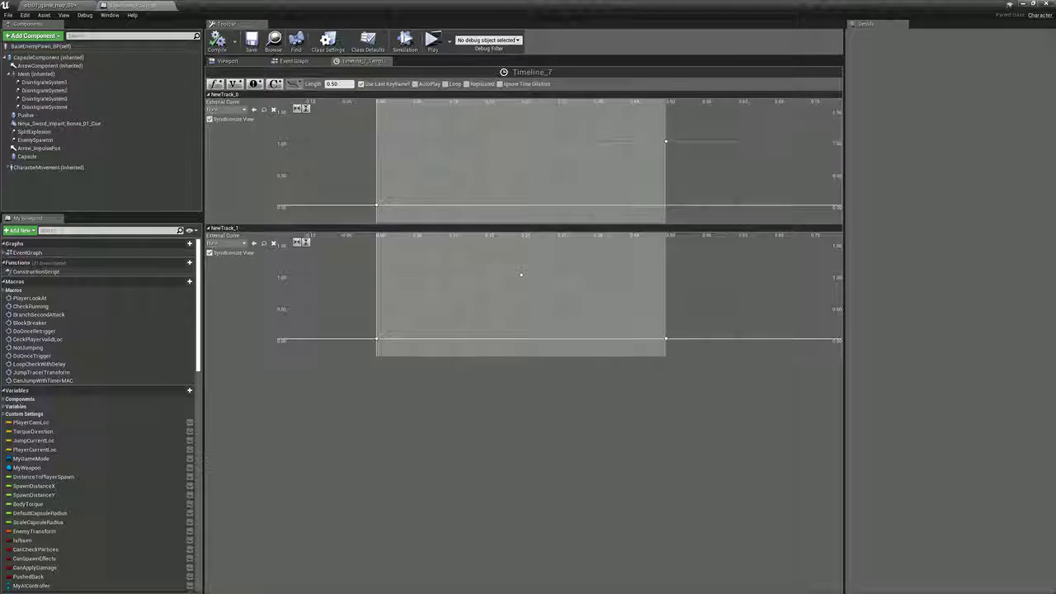
Step: Close the Timeline_7 editor and trace the node's outputs through Make Vector and Lerp to SetActorRotation and SetActorLocation
{"action": "left_click", "coordinate": [389, 61]}
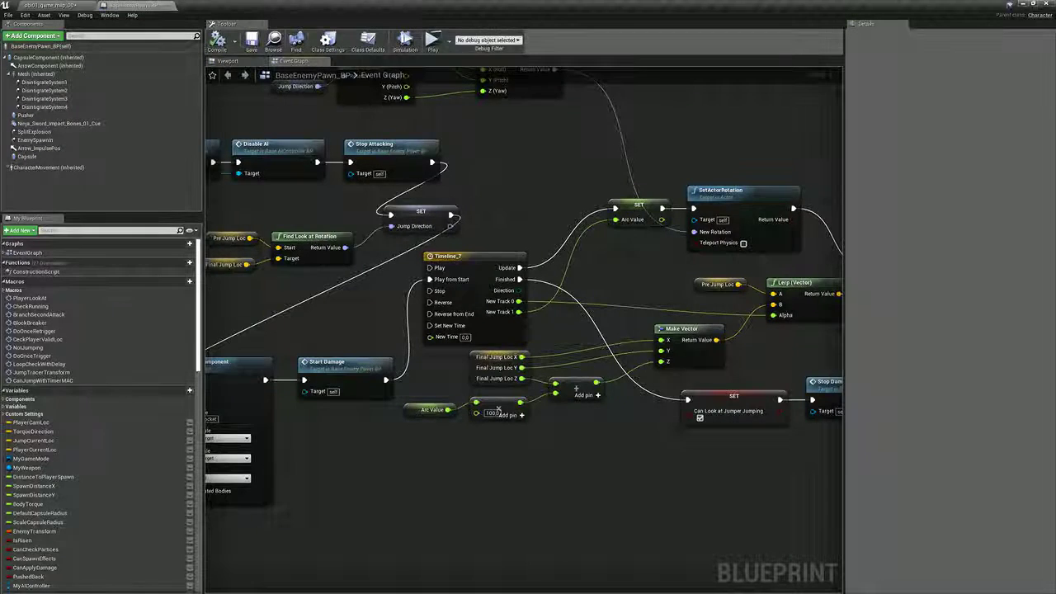
{"action": "right_click_drag", "start_coordinate": [498, 410], "coordinate": [317, 373]}
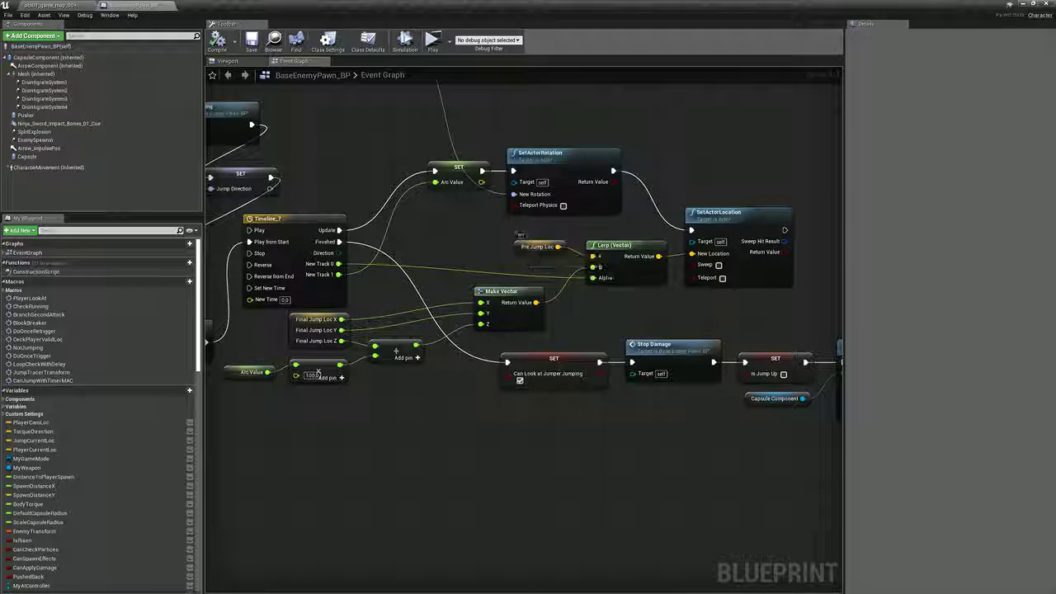
{"action": "right_click_drag", "start_coordinate": [318, 372], "coordinate": [407, 376]}
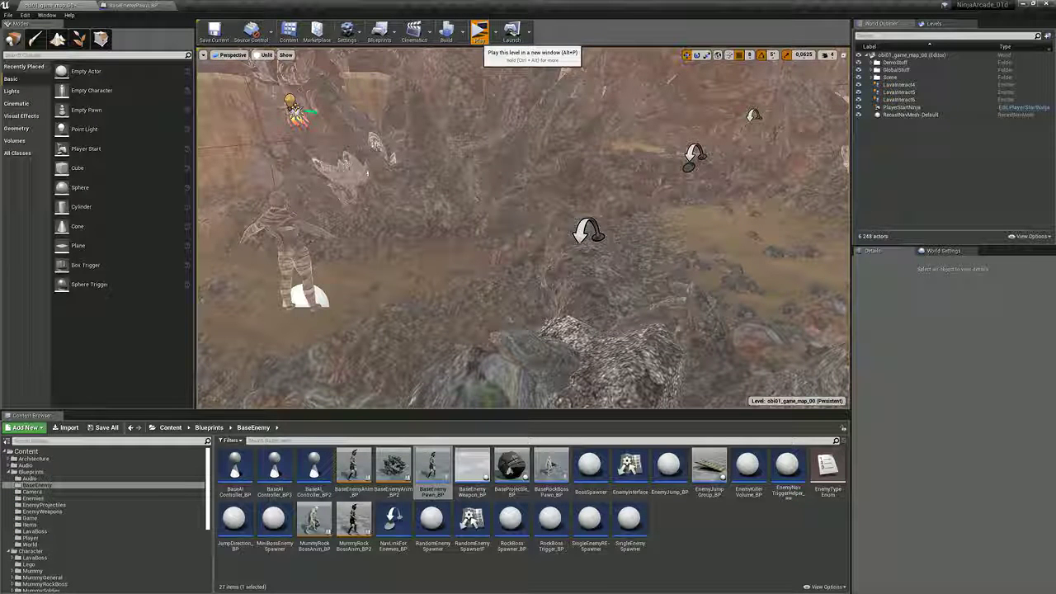
Step: Run the level in a standalone game preview, pause the game and open its Settings menu
{"action": "left_click", "coordinate": [479, 31]}
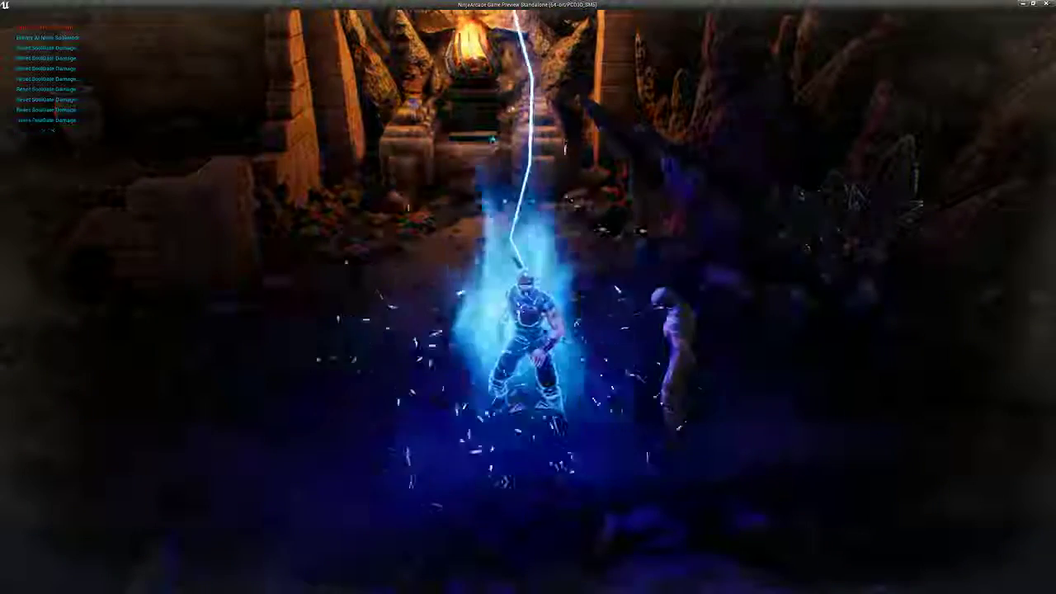
{"action": "key", "text": "Escape"}
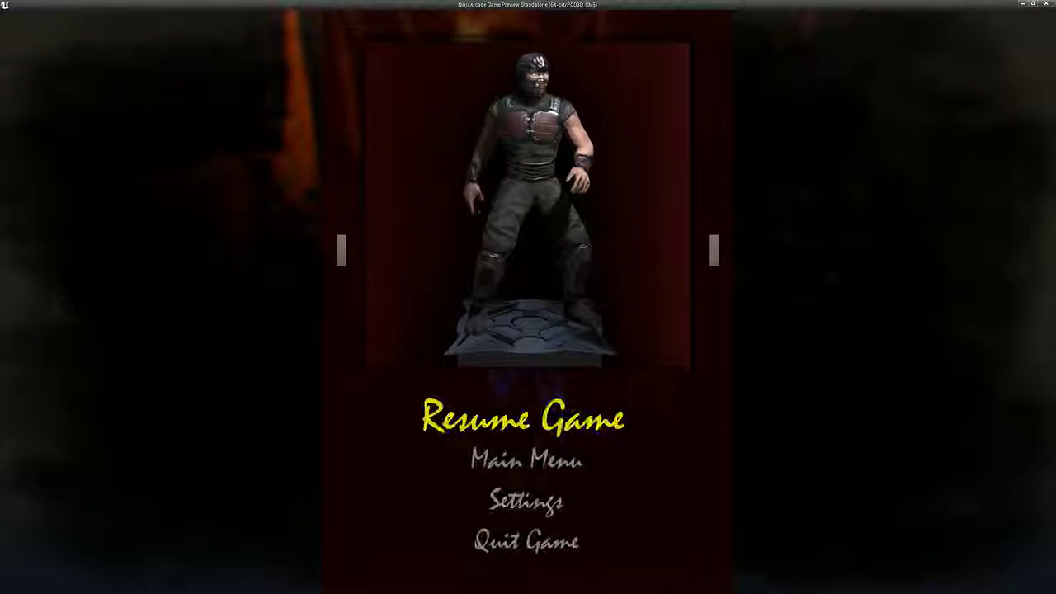
{"action": "key", "text": "Down"}
{"action": "key", "text": "Down"}
{"action": "key", "text": "Return"}
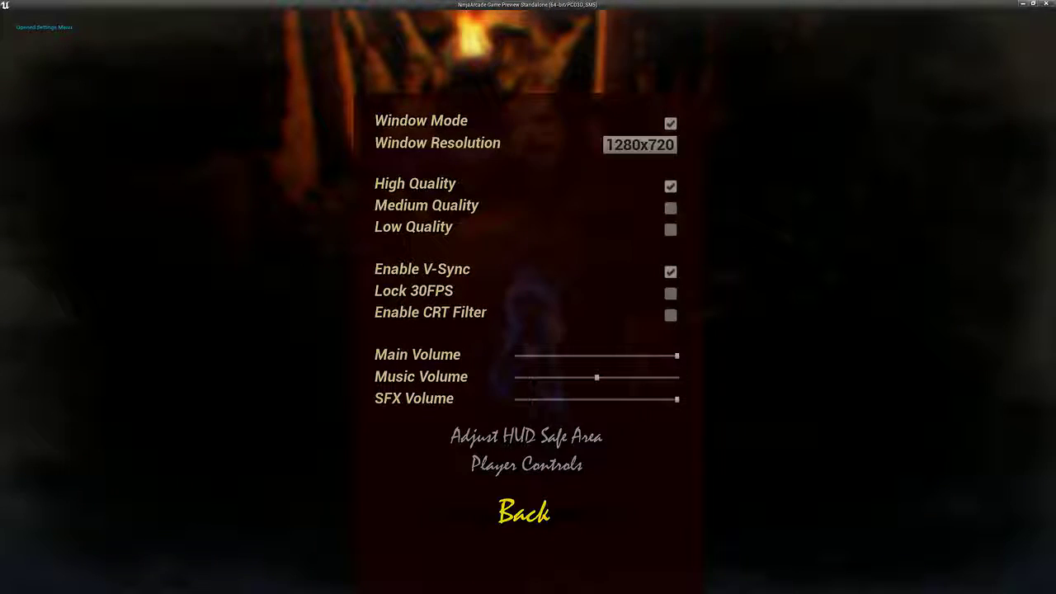
Step: Lower the game's Main Volume to about one fifth of its slider
{"action": "key", "text": "Up"}
{"action": "key", "text": "Up"}
{"action": "key", "text": "Up"}
{"action": "key", "text": "Up"}
{"action": "key", "text": "Up"}
{"action": "key", "text": "Left"}
{"action": "key", "text": "Left"}
{"action": "key", "text": "Left"}
{"action": "key", "text": "Left"}
{"action": "key", "text": "Left"}
{"action": "key", "text": "Left"}
{"action": "key", "text": "Left"}
{"action": "key", "text": "Left"}
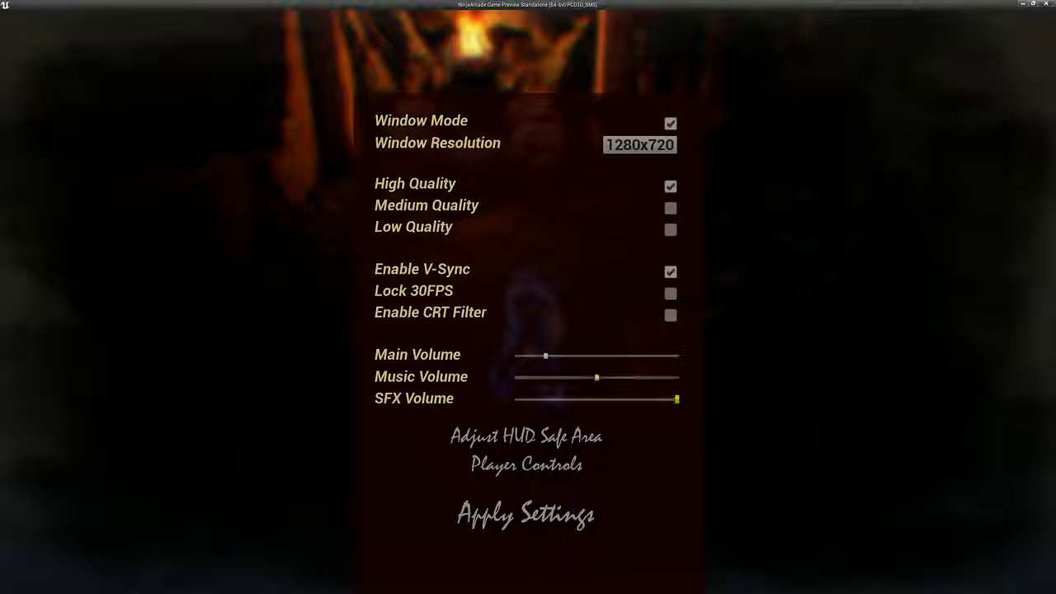
Step: Apply the changed game settings and resume the game
{"action": "key", "text": "Down"}
{"action": "key", "text": "Down"}
{"action": "key", "text": "Down"}
{"action": "key", "text": "Up"}
{"action": "key", "text": "Up"}
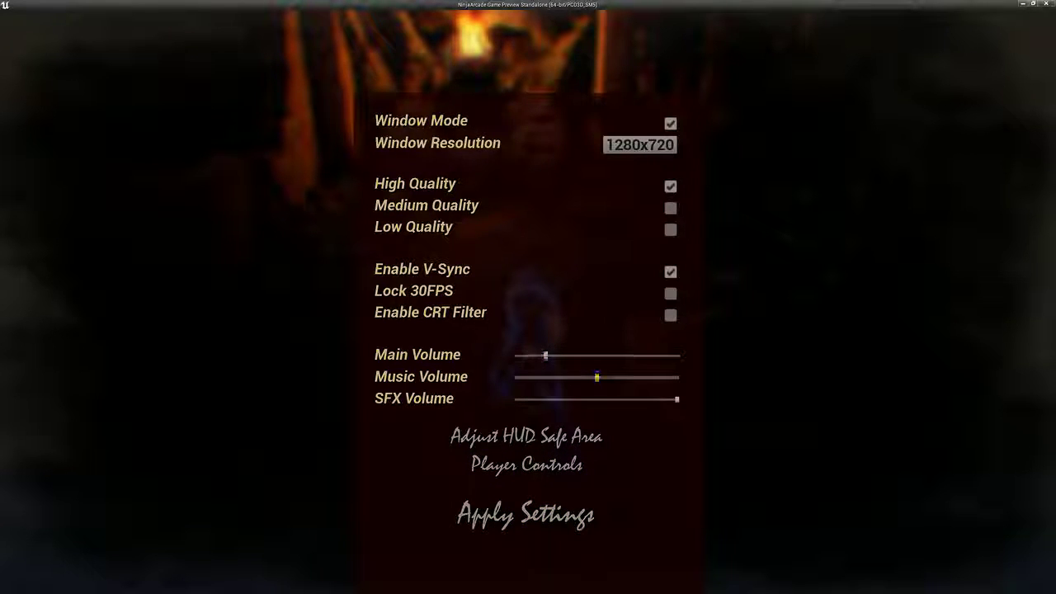
{"action": "key", "text": "Down"}
{"action": "key", "text": "Down"}
{"action": "key", "text": "Down"}
{"action": "key", "text": "Down"}
{"action": "key", "text": "Return"}
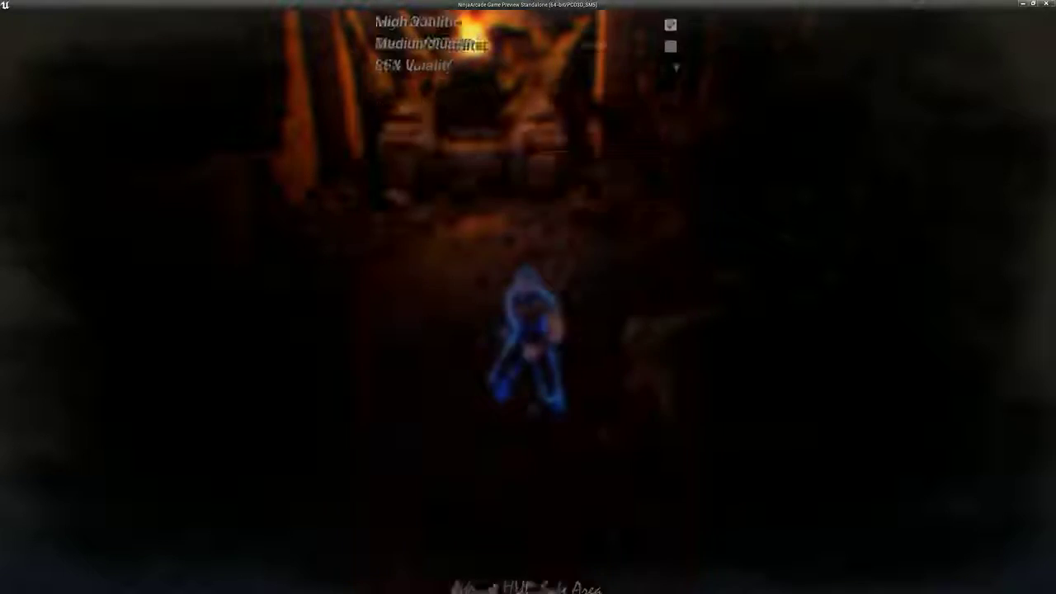
{"action": "key", "text": "Return"}
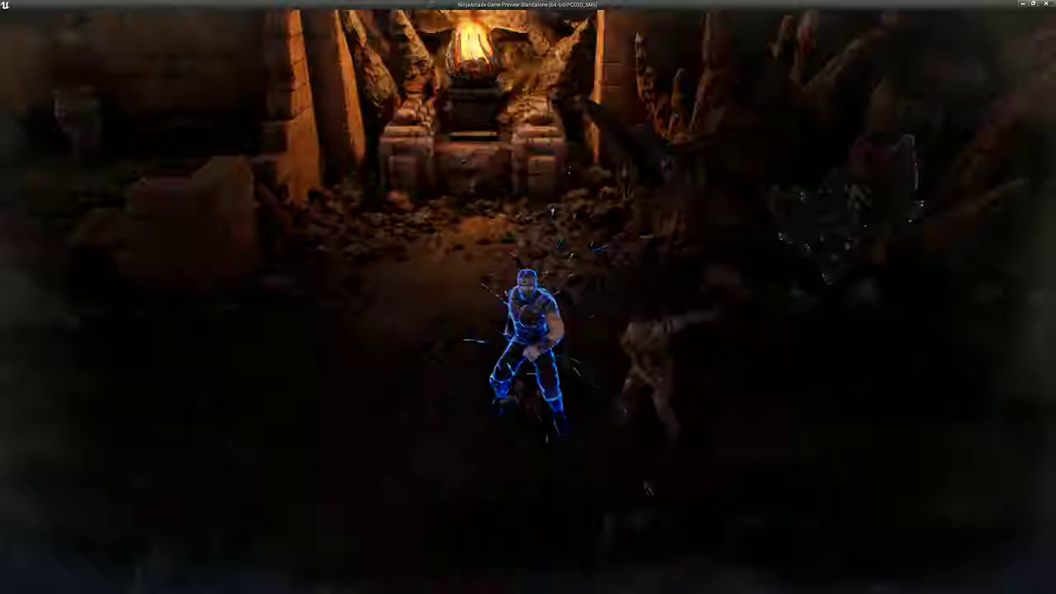
Step: Move the ninja around the fire altar and the nearby ruins while attacking the mummy enemies
{"action": "key", "text": "s"}
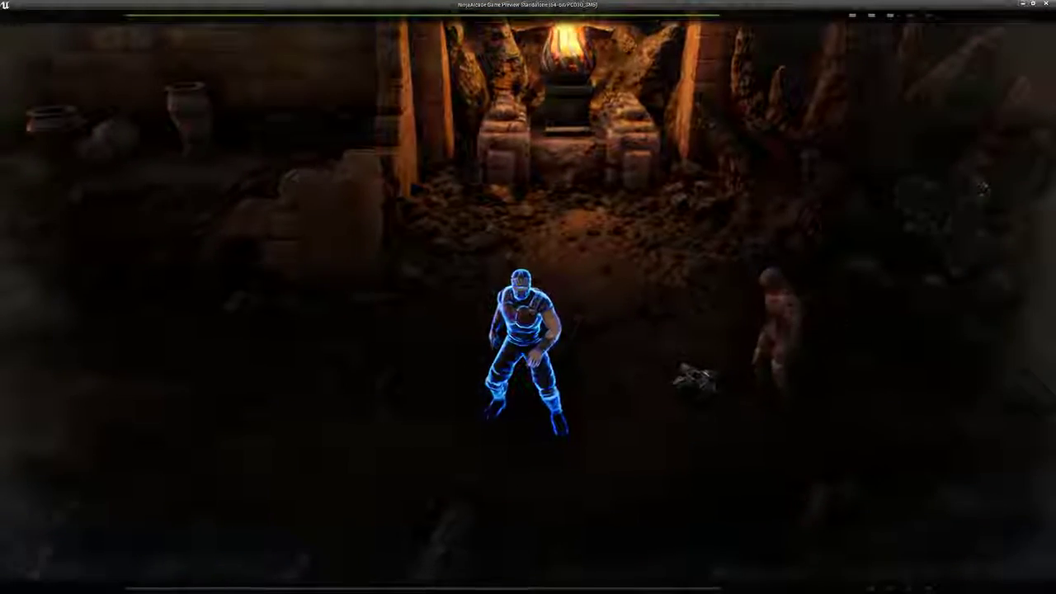
{"action": "key", "text": "w"}
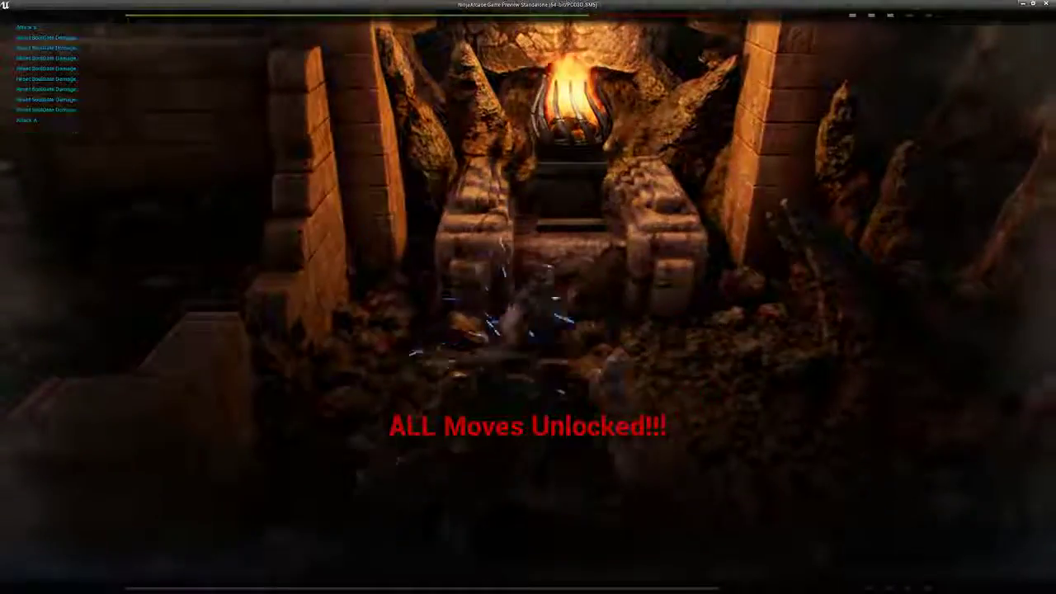
{"action": "key", "text": "s"}
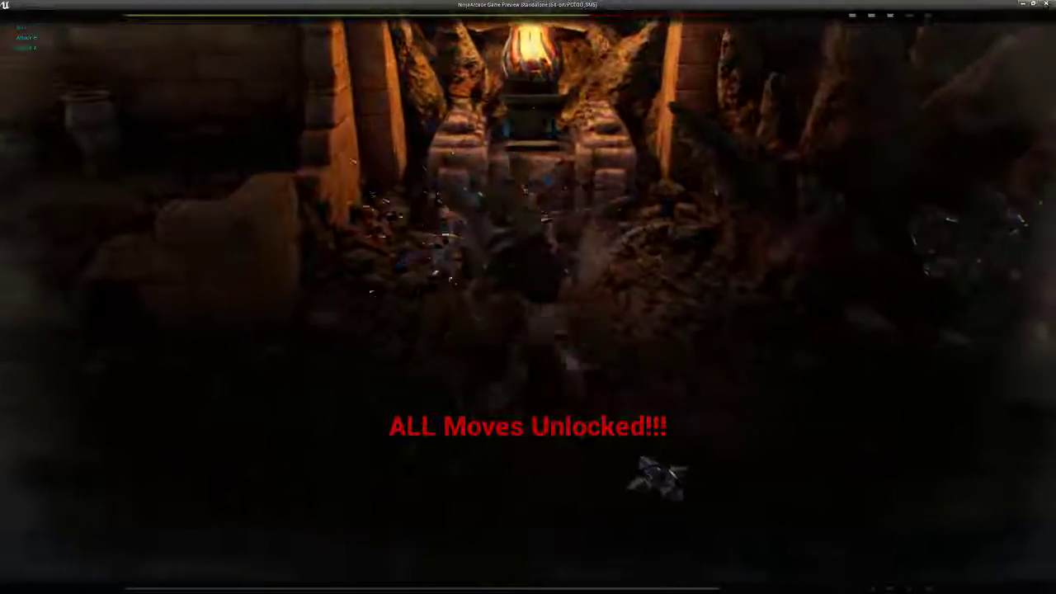
{"action": "key", "text": "s"}
{"action": "key", "text": "d"}
{"action": "key", "text": "d"}
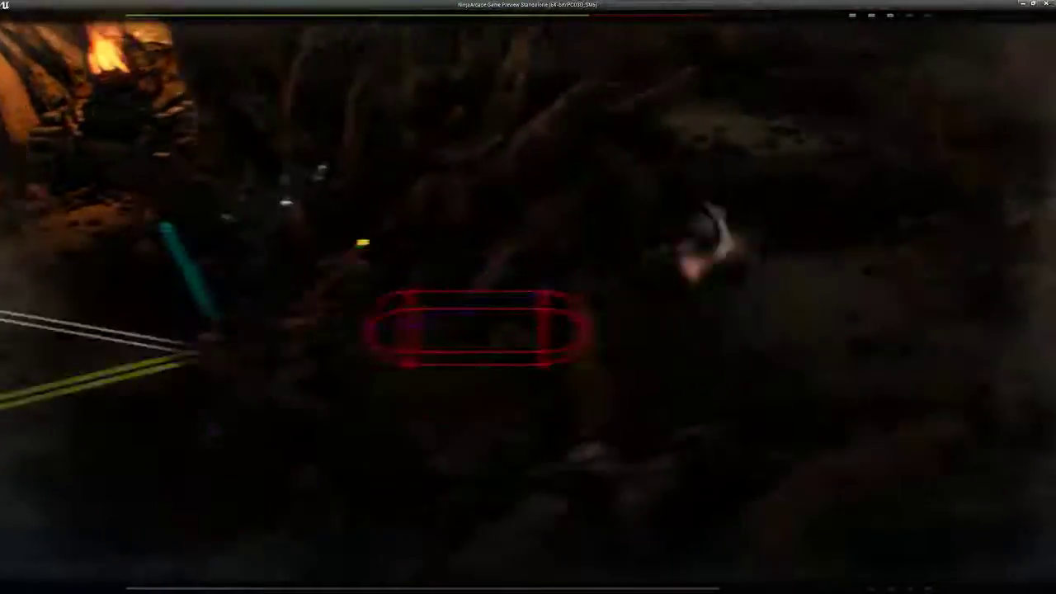
{"action": "key", "text": "a"}
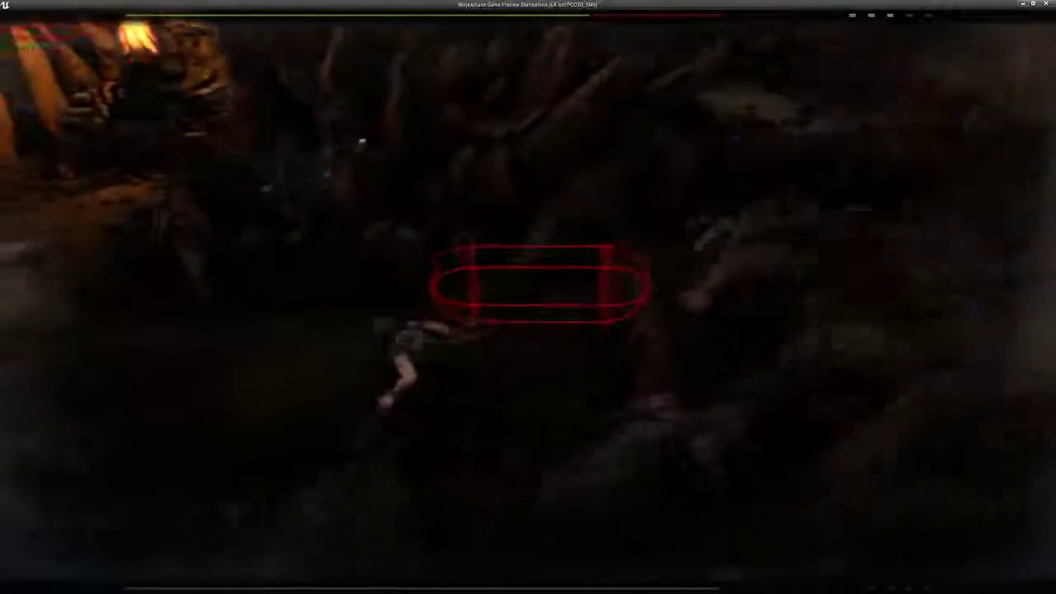
{"action": "key", "text": "a"}
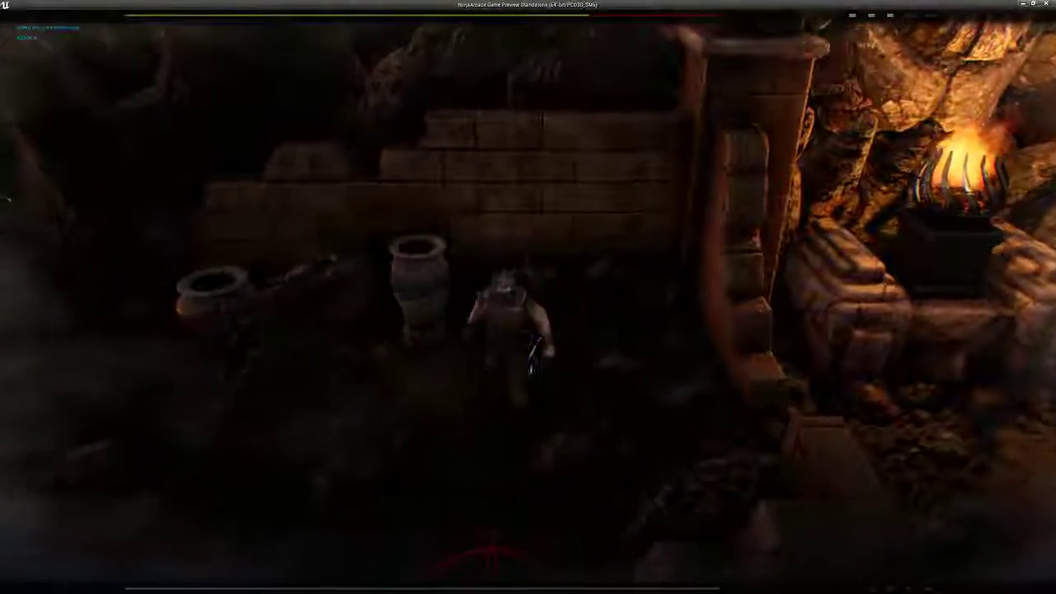
{"action": "key", "text": "s"}
{"action": "key", "text": "d"}
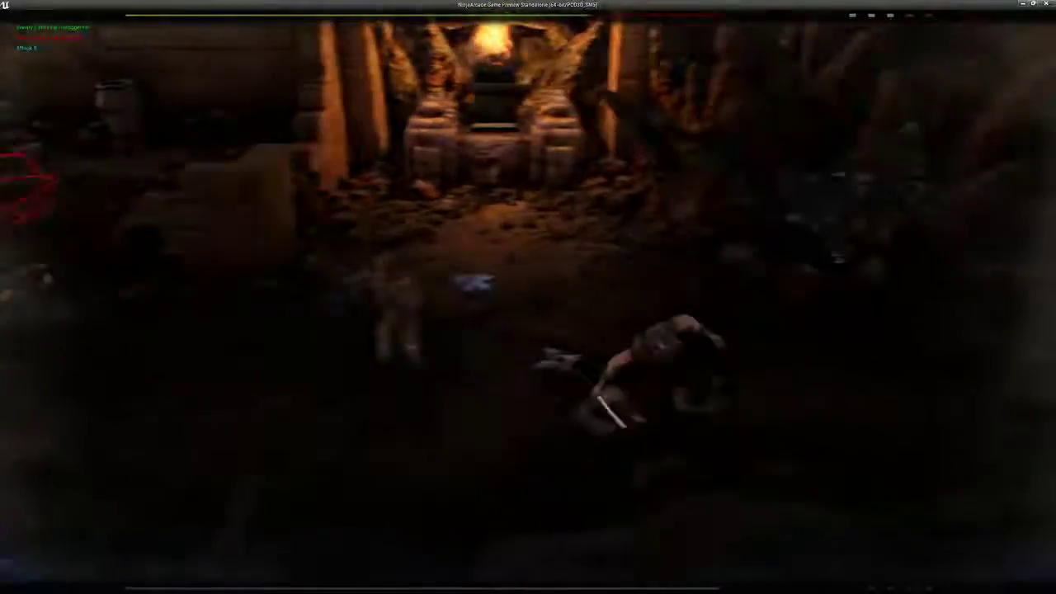
Step: Lead the enemies through the dark rocky area and back to the ruined wall while fighting, and end the preview
{"action": "key", "text": "s"}
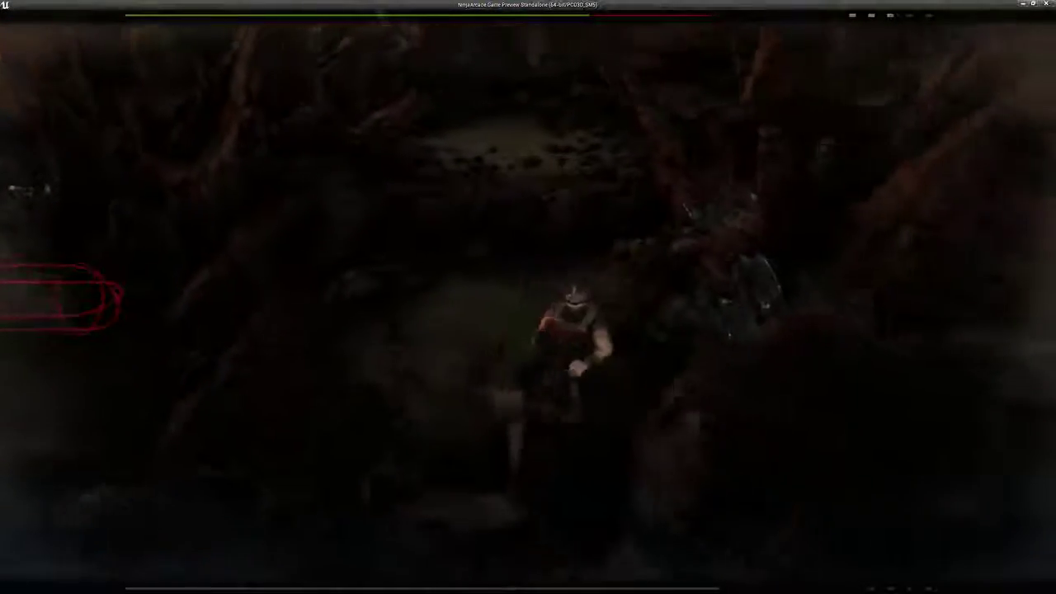
{"action": "key", "text": "a"}
{"action": "key", "text": "a"}
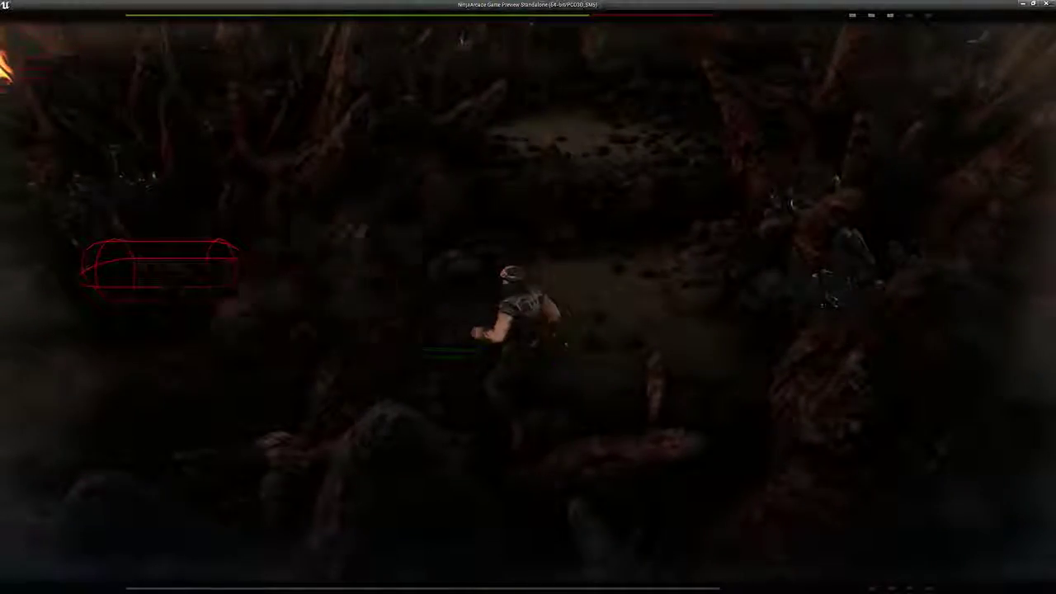
{"action": "key", "text": "w"}
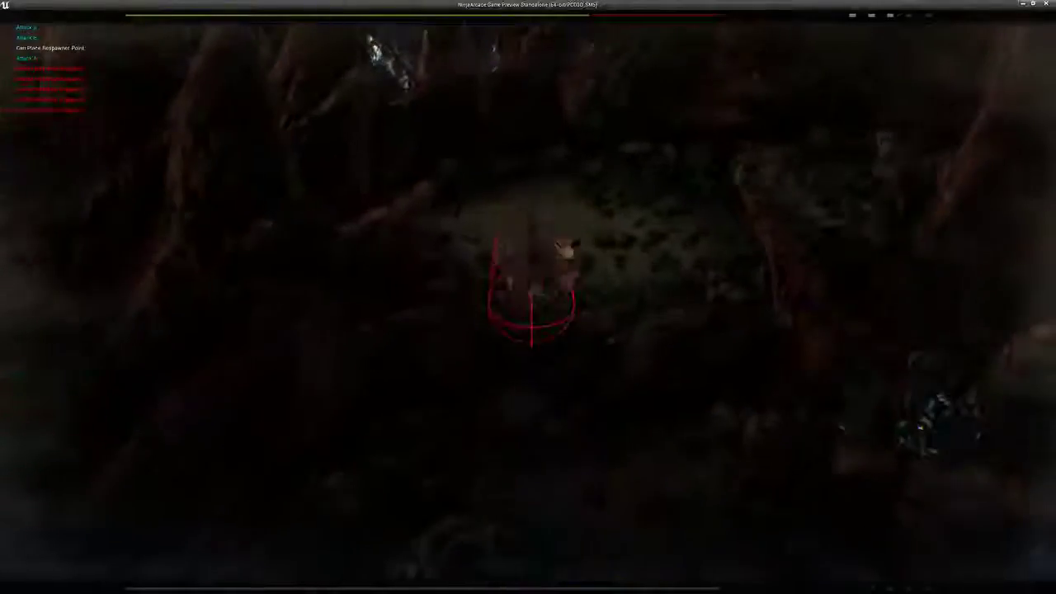
{"action": "key", "text": "d"}
{"action": "key", "text": "s"}
{"action": "key", "text": "a"}
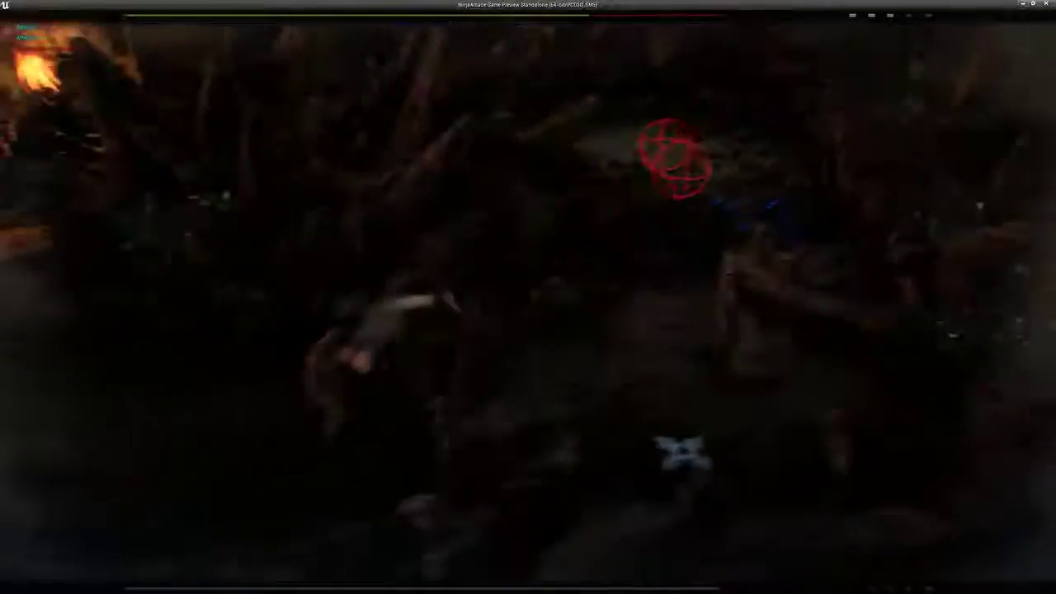
{"action": "key", "text": "a"}
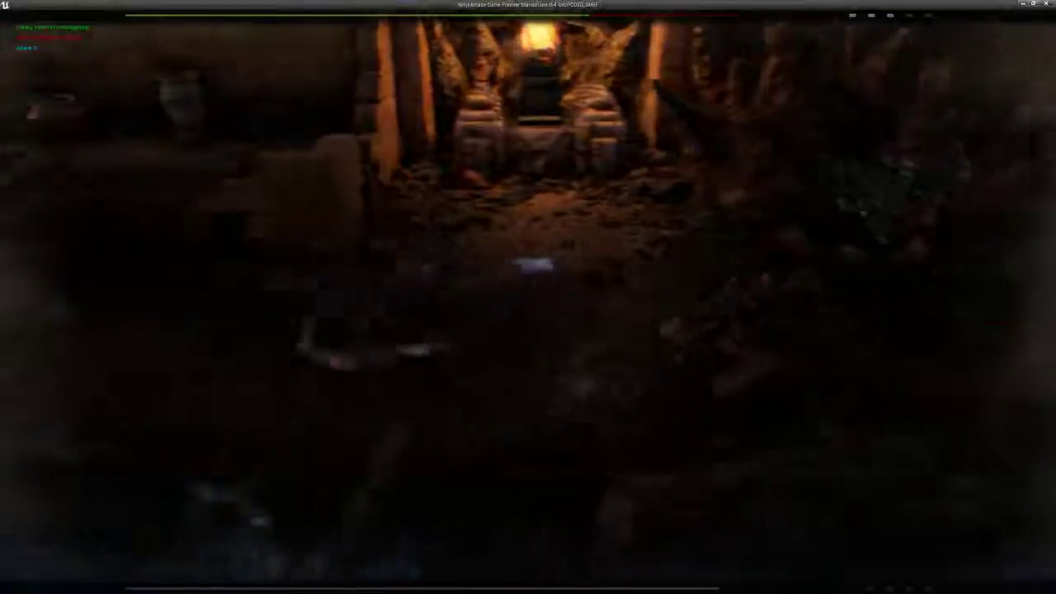
{"action": "key", "text": "w"}
{"action": "key", "text": "d"}
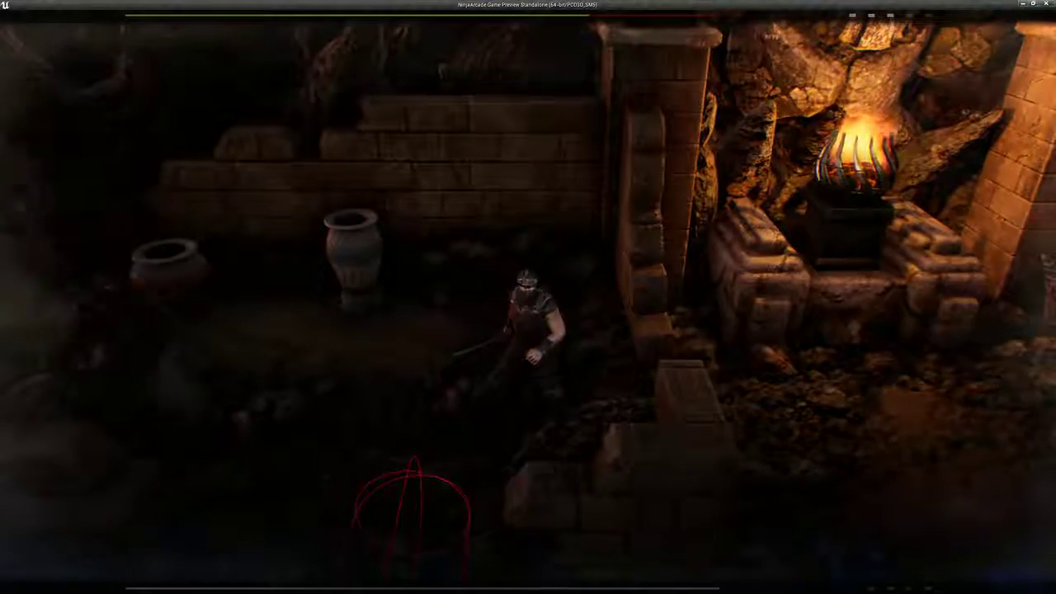
{"action": "key", "text": "a"}
{"action": "key", "text": "s"}
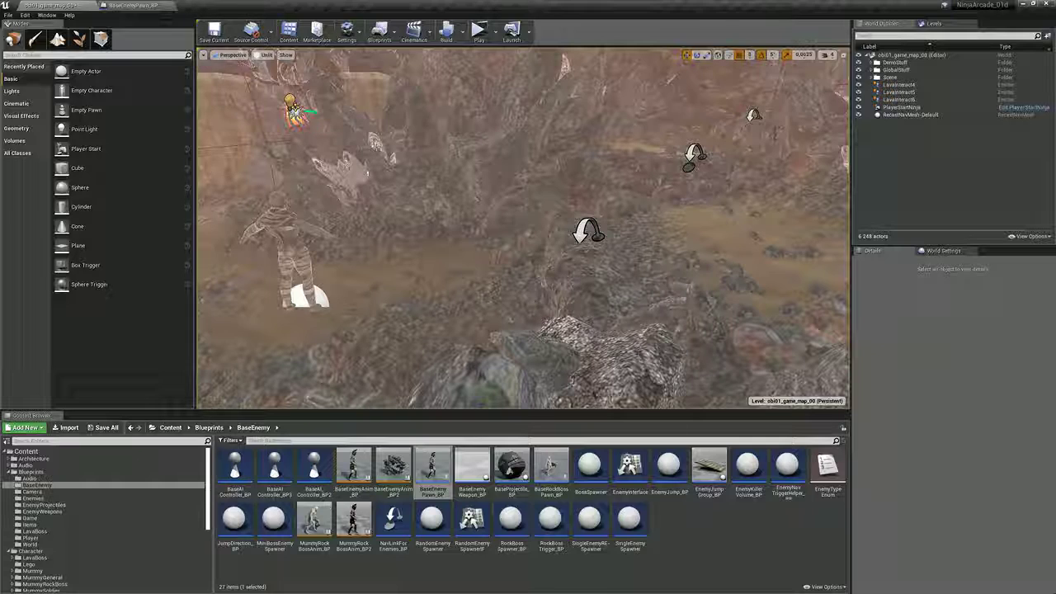
Step: Clear the asset selection, turn the level view towards the altar and run the level in a new standalone preview
{"action": "left_click", "coordinate": [701, 553]}
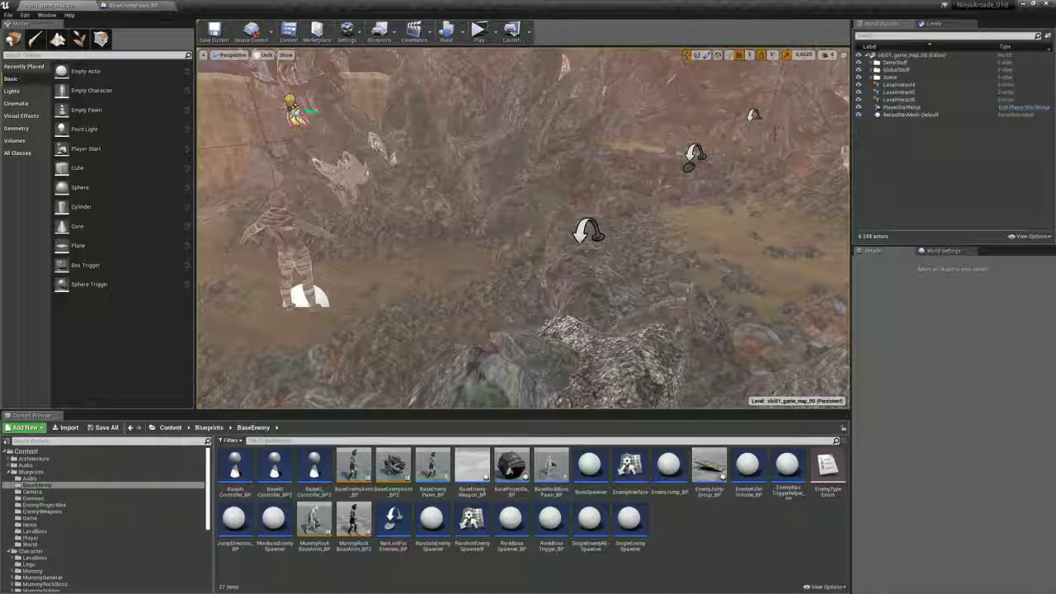
{"action": "right_click_drag", "start_coordinate": [229, 189], "coordinate": [195, 187]}
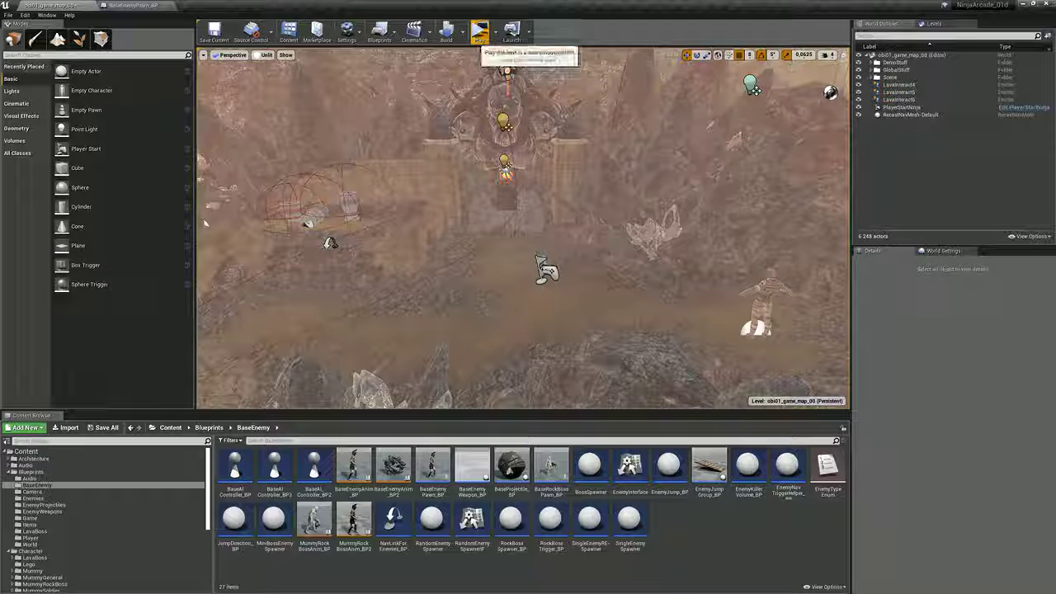
{"action": "left_click", "coordinate": [478, 30]}
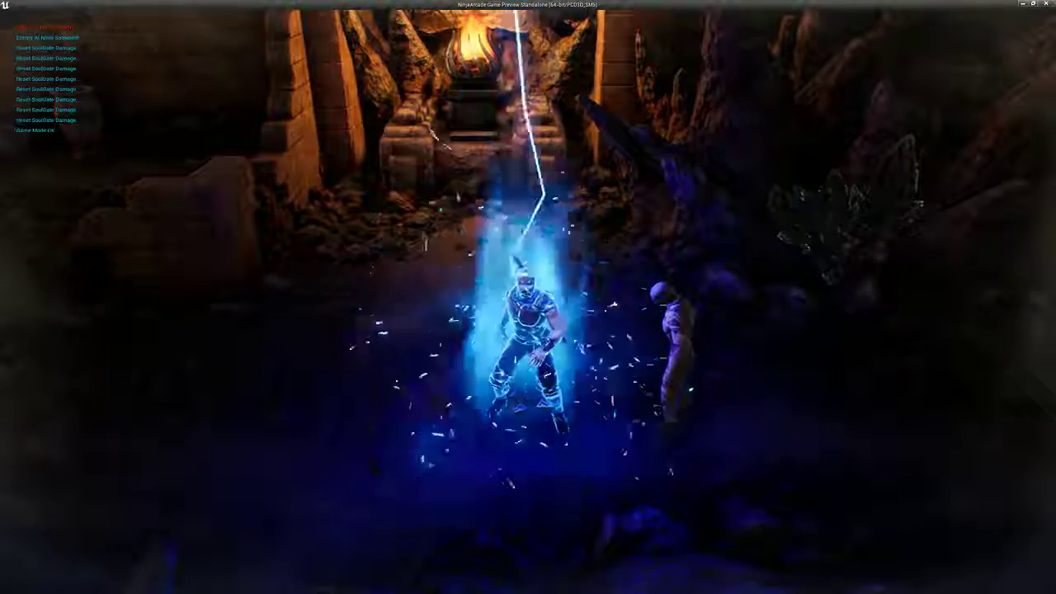
Step: Kill a mummy with the sword to demonstrate its death, walk the ninja around the body, and end the preview
{"action": "key", "text": "d"}
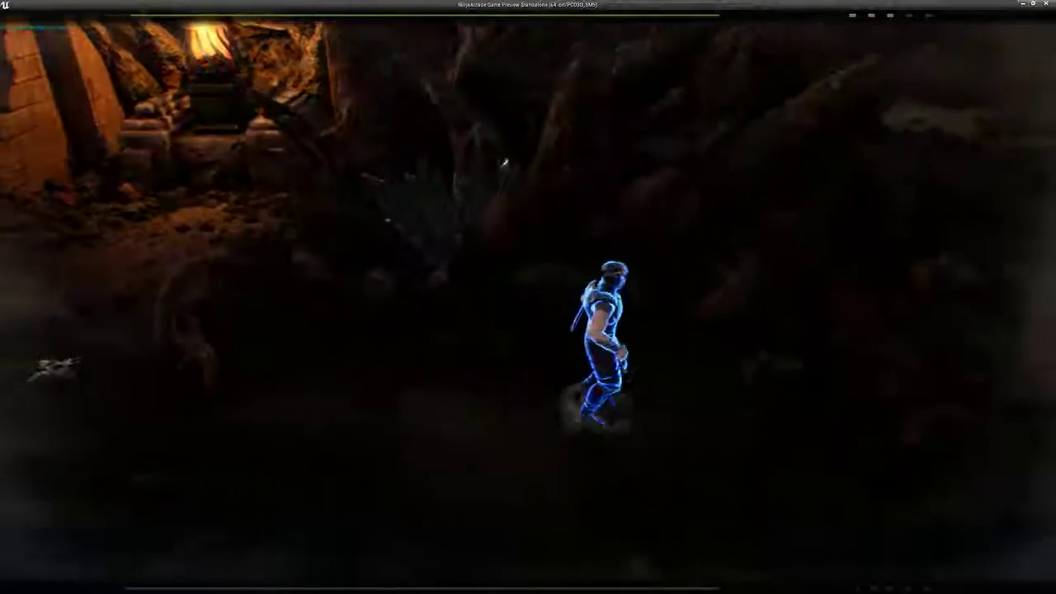
{"action": "key", "text": "a"}
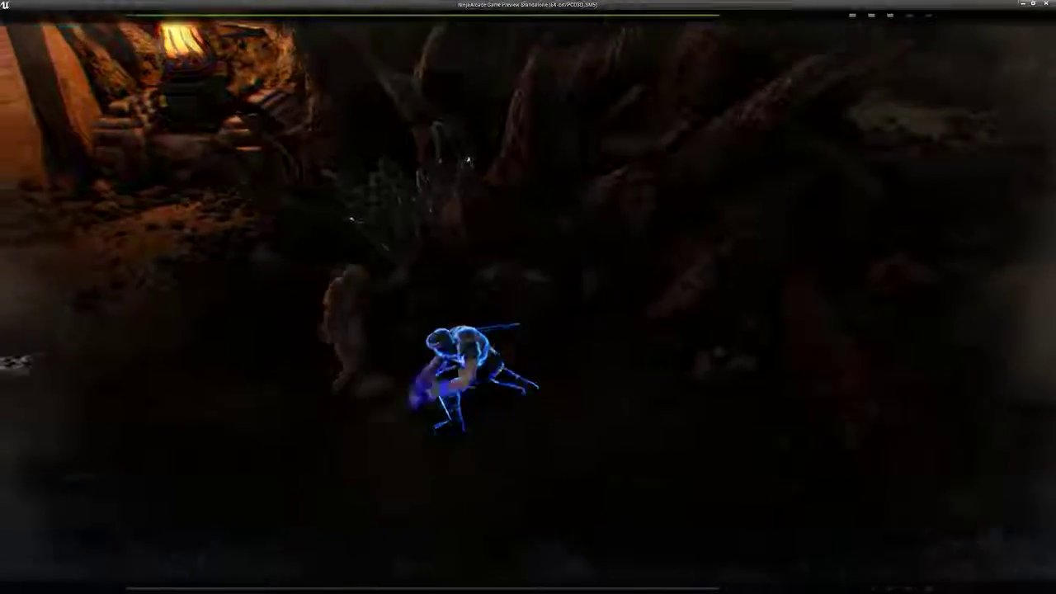
{"action": "key", "text": "space"}
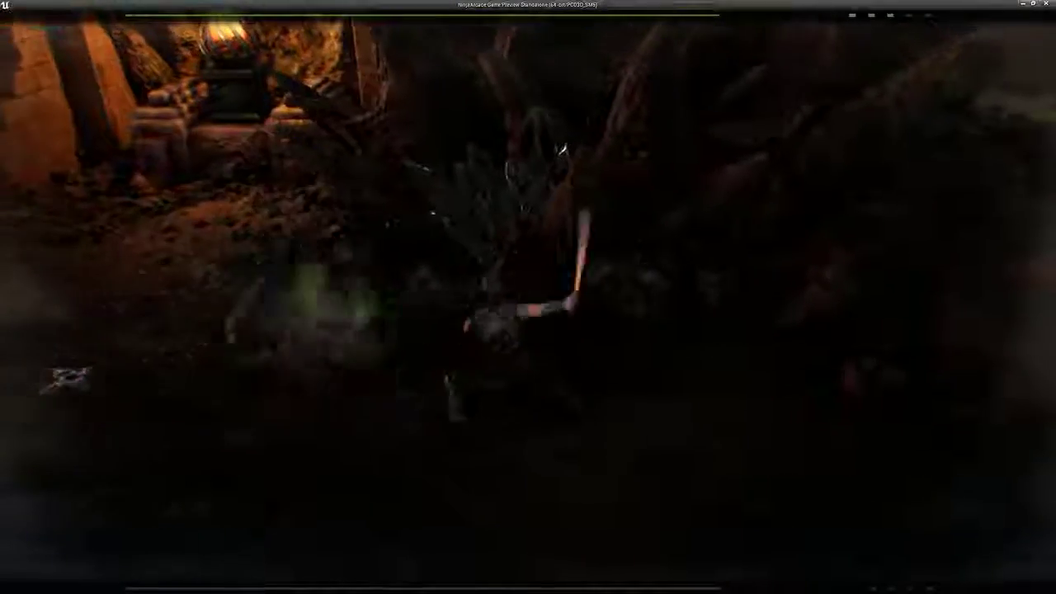
{"action": "key", "text": "a"}
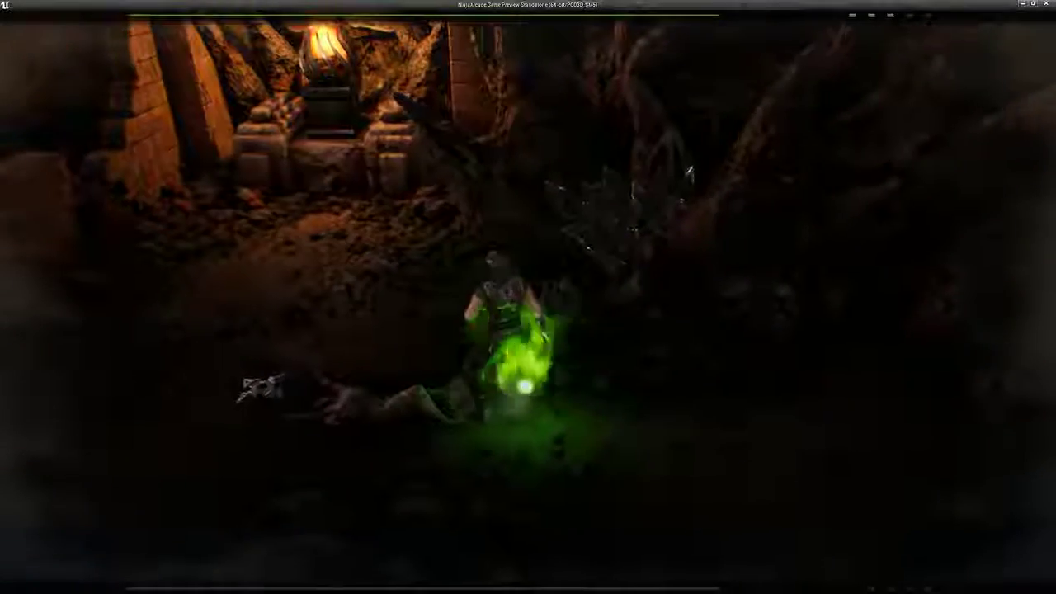
{"action": "key", "text": "d"}
{"action": "key", "text": "a"}
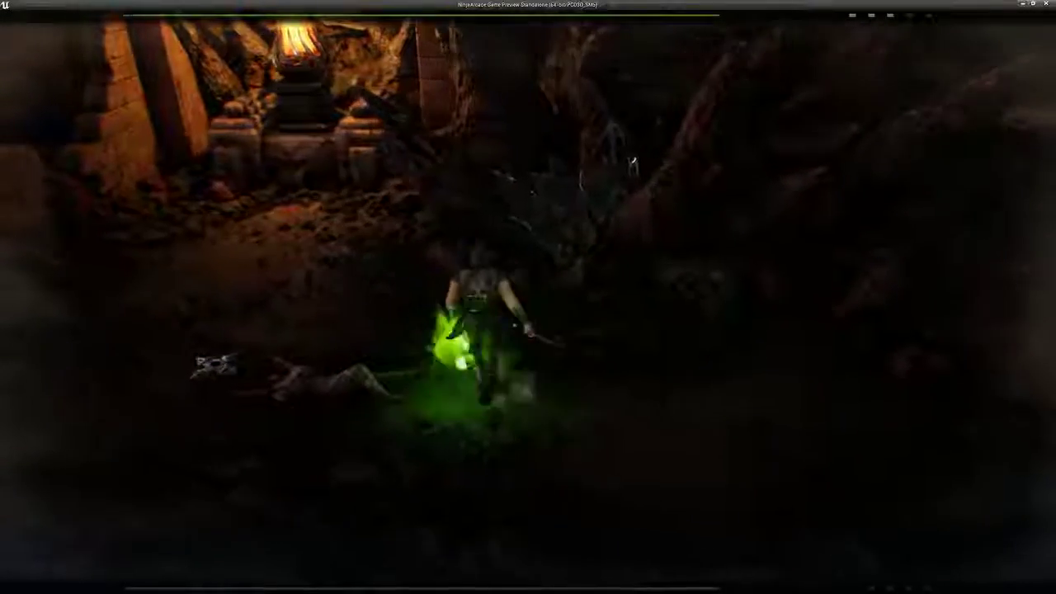
{"action": "key", "text": "d"}
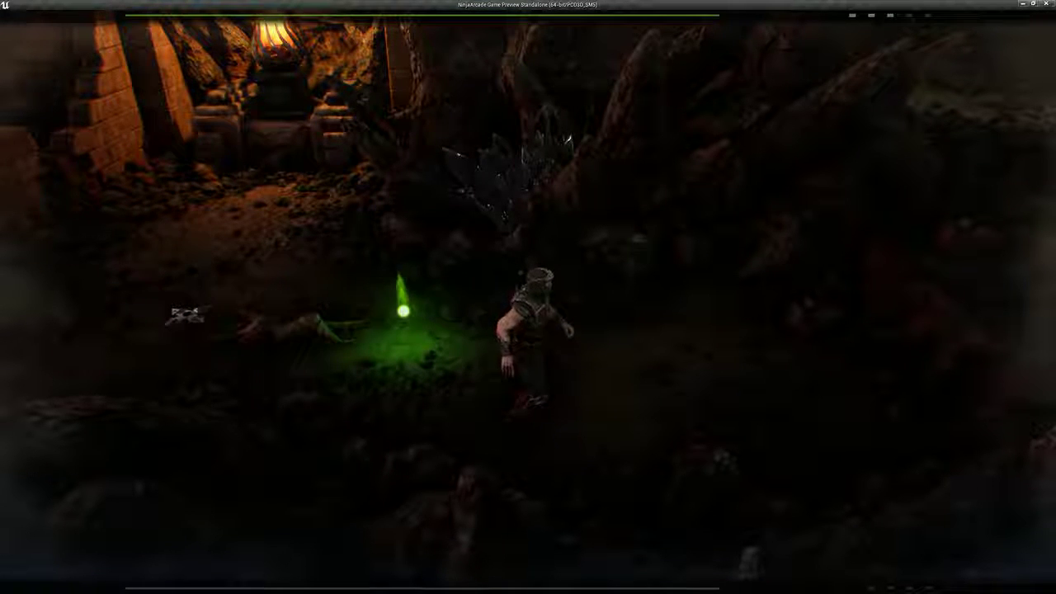
{"action": "key", "text": "d"}
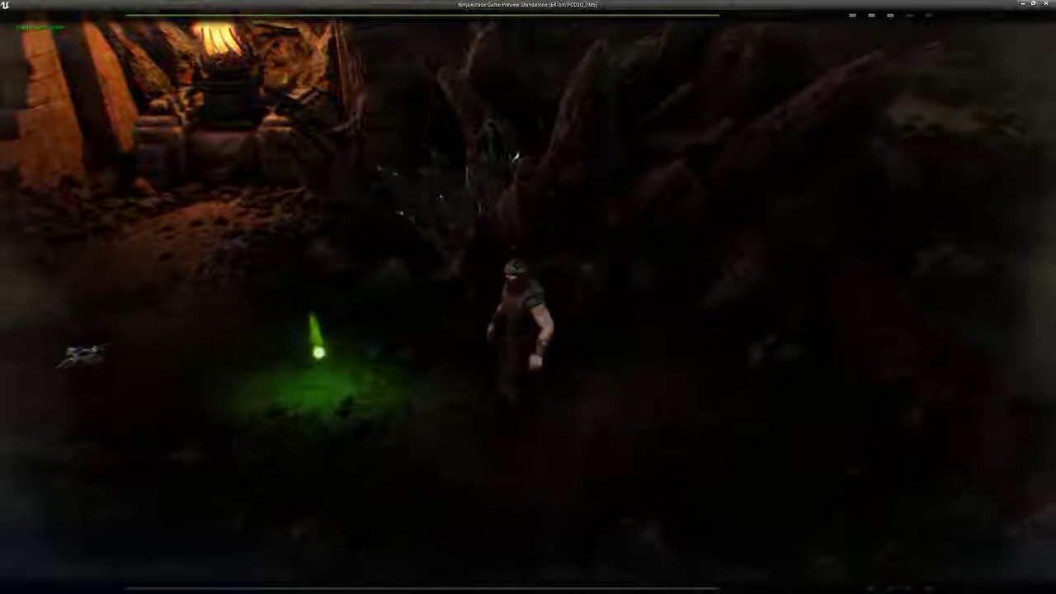
{"action": "key", "text": "a"}
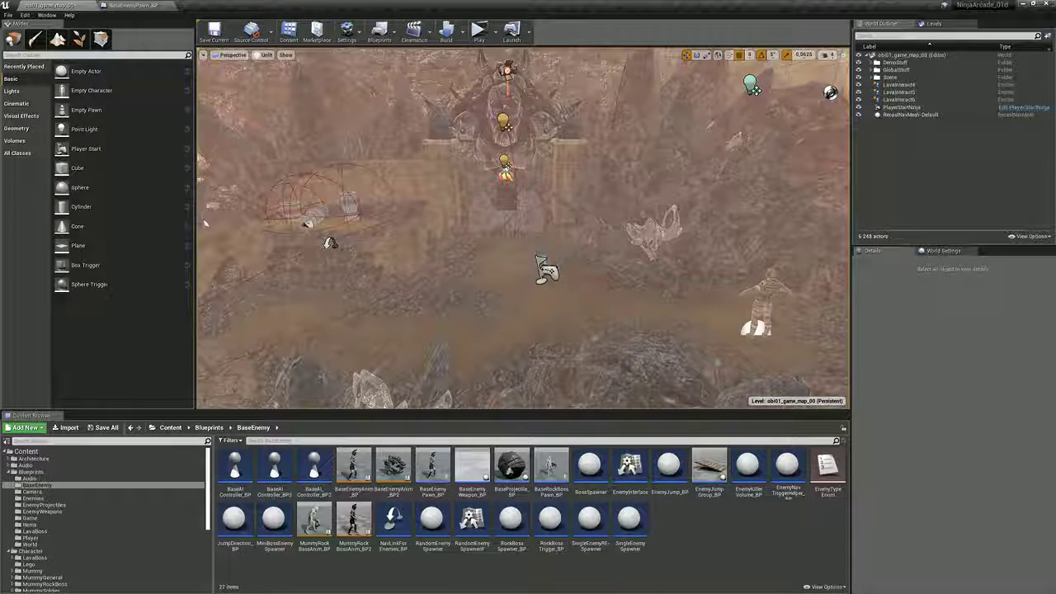
Step: Switch to the BaseEnemyPawn_BP event graph and locate the Special Death and Normal Death node groups
{"action": "right_click_drag", "start_coordinate": [524, 228], "coordinate": [524, 250]}
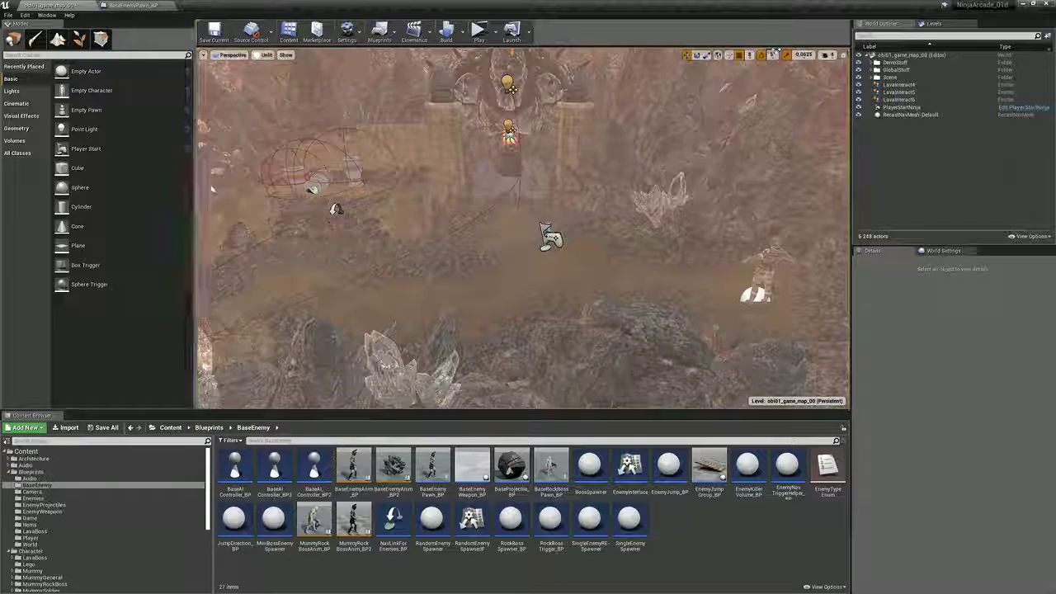
{"action": "left_click", "coordinate": [134, 5]}
{"action": "scroll", "coordinate": [487, 307], "scroll_direction": "down", "scroll_amount": 12}
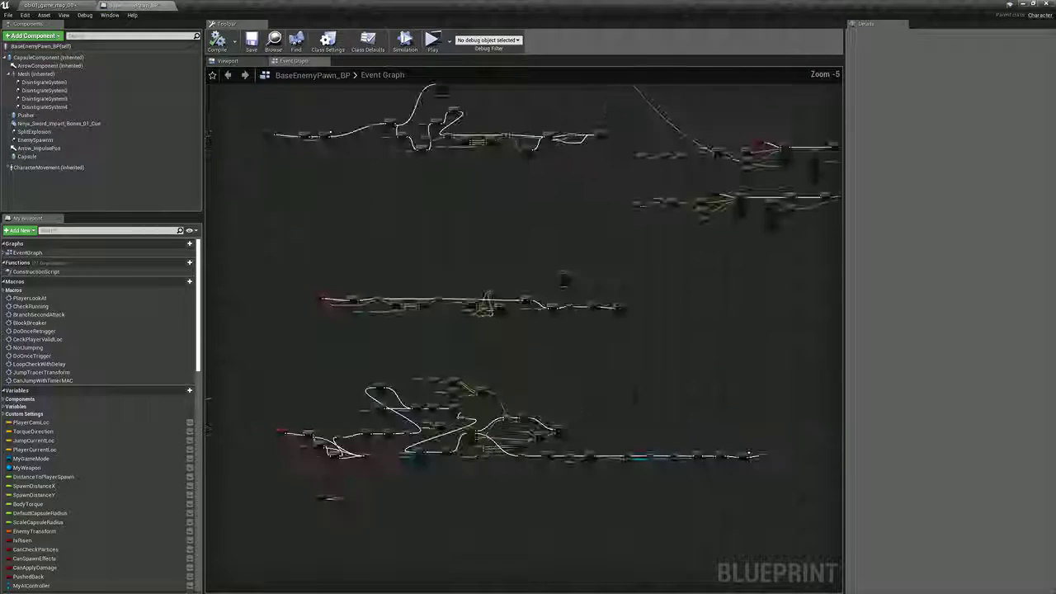
{"action": "right_click_drag", "start_coordinate": [528, 438], "coordinate": [387, 150]}
{"action": "right_click_drag", "start_coordinate": [599, 412], "coordinate": [402, 155]}
{"action": "mouse_move", "coordinate": [661, 446]}
{"action": "right_mouse_down"}
{"action": "mouse_move", "coordinate": [549, 349]}
{"action": "mouse_move", "coordinate": [427, 193]}
{"action": "right_mouse_up"}
{"action": "right_click_drag", "start_coordinate": [610, 446], "coordinate": [411, 170]}
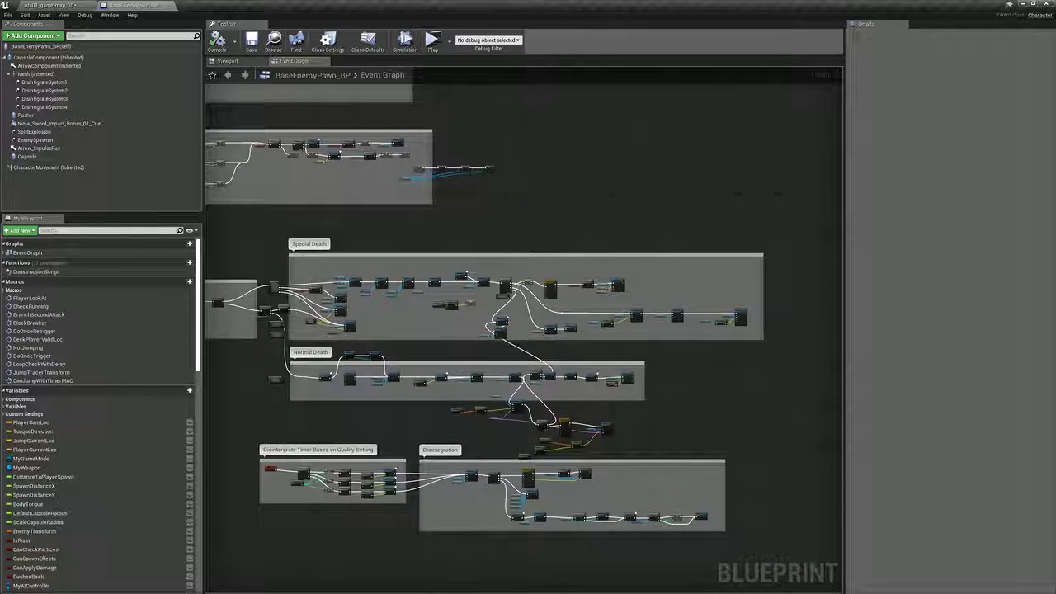
{"action": "scroll", "coordinate": [586, 320], "scroll_direction": "up", "scroll_amount": 3}
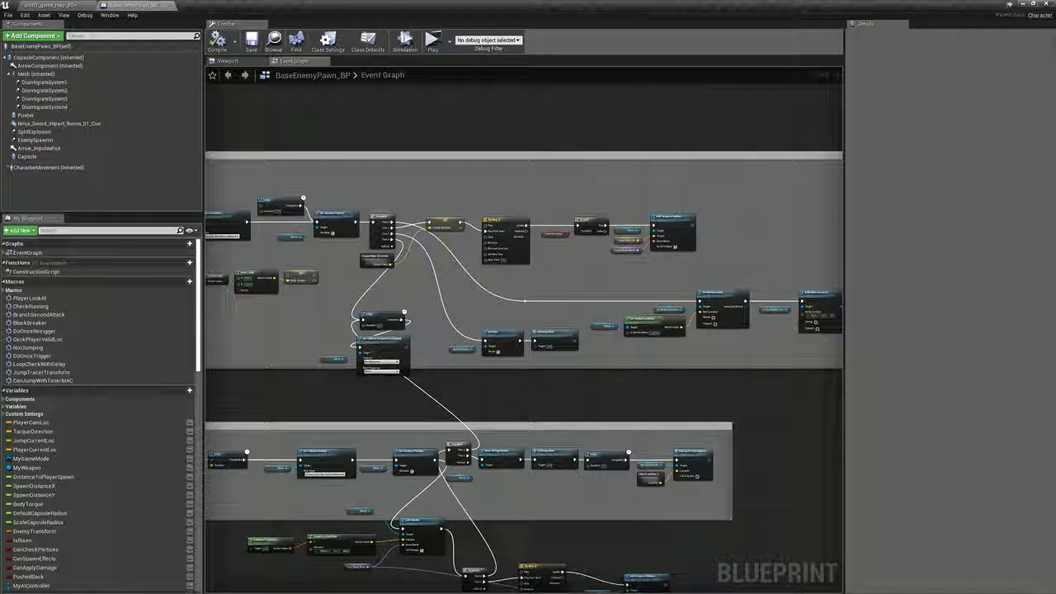
Step: Follow the death logic to Timeline_6 and examine how it drives the Add Torque in Radians node
{"action": "right_click_drag", "start_coordinate": [578, 412], "coordinate": [506, 324]}
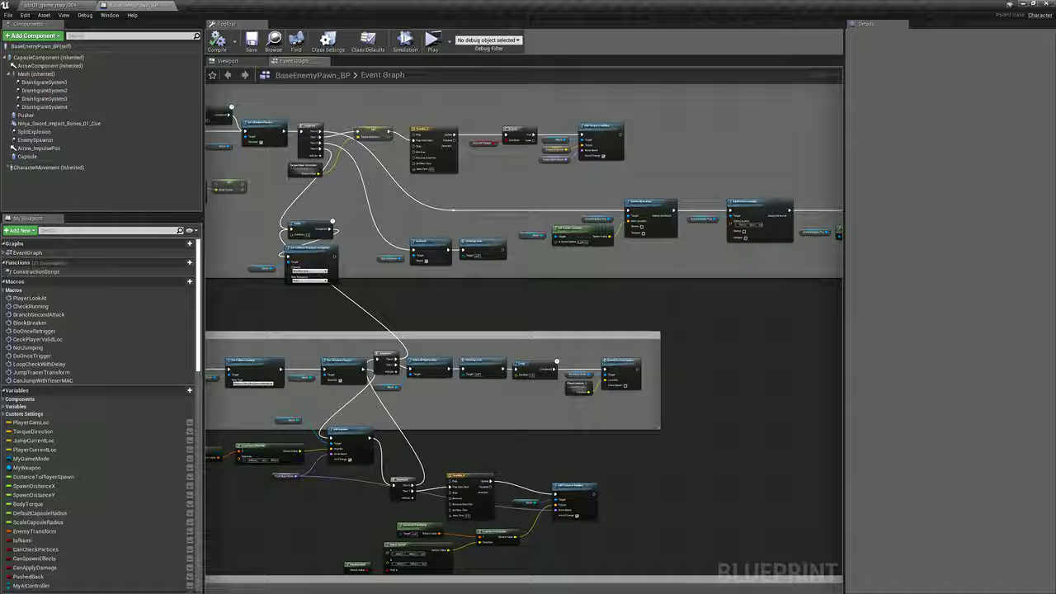
{"action": "right_click_drag", "start_coordinate": [581, 310], "coordinate": [465, 364]}
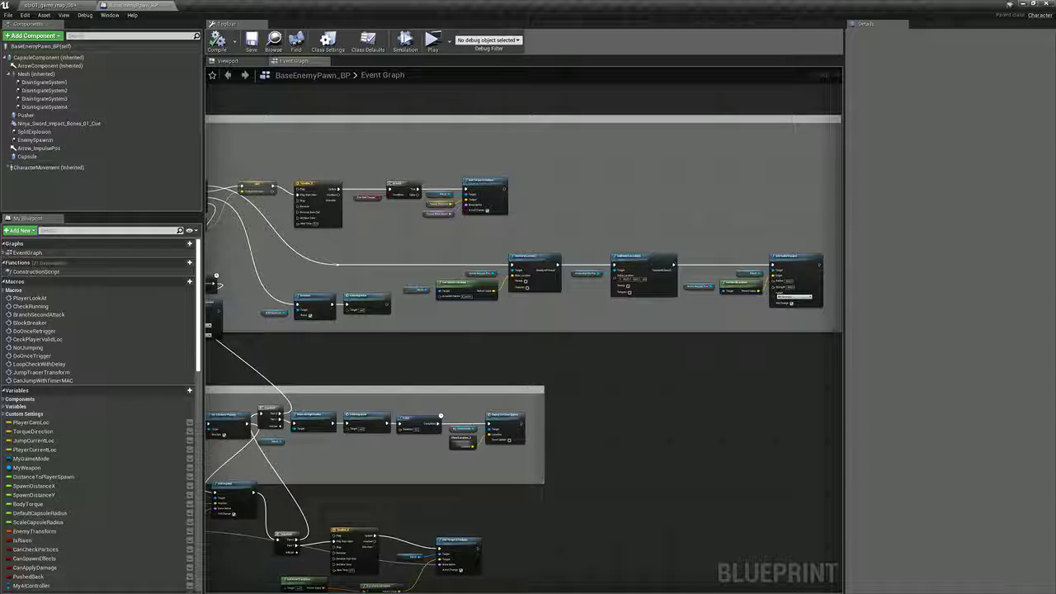
{"action": "right_click_drag", "start_coordinate": [484, 510], "coordinate": [625, 269]}
{"action": "scroll", "coordinate": [625, 269], "scroll_direction": "up", "scroll_amount": 4}
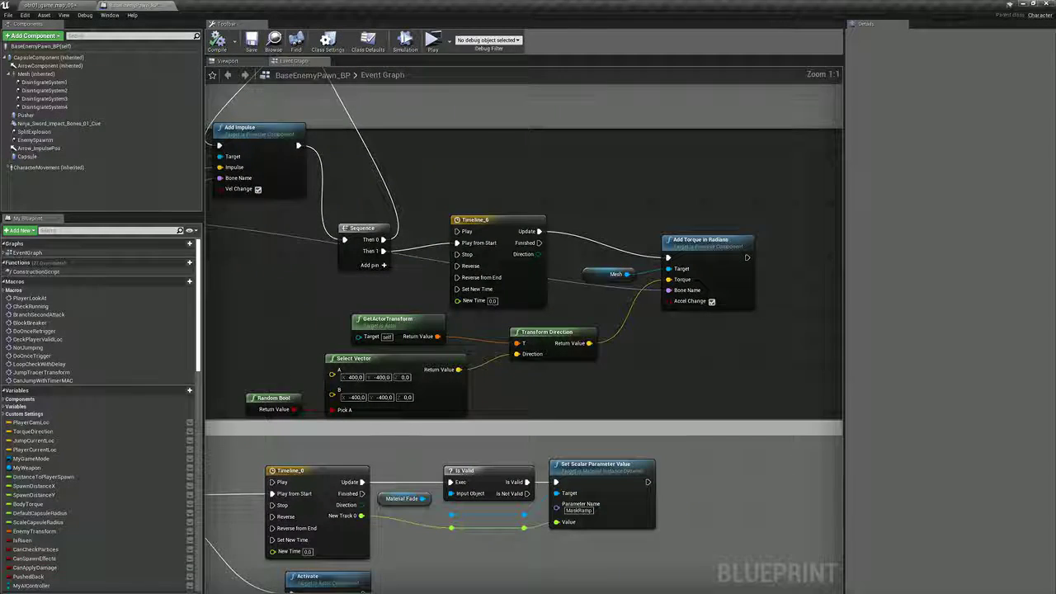
{"action": "right_click_drag", "start_coordinate": [705, 243], "coordinate": [764, 235]}
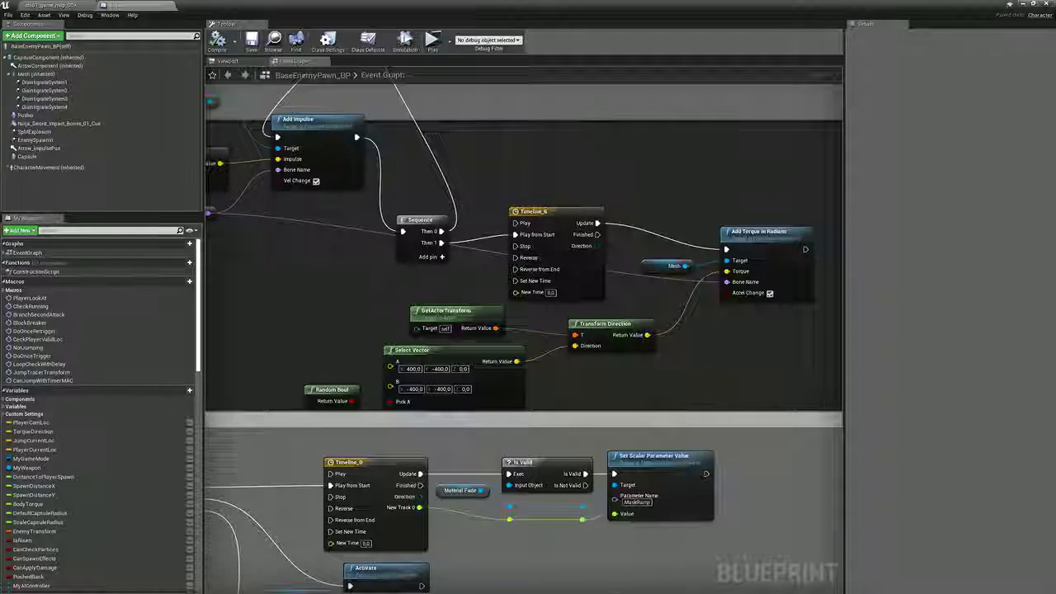
Step: Trace the physics chain back to Add Impulse and examine its Transform Direction and Push Back Bone inputs
{"action": "right_click_drag", "start_coordinate": [478, 276], "coordinate": [636, 365]}
{"action": "right_click_drag", "start_coordinate": [464, 214], "coordinate": [578, 230]}
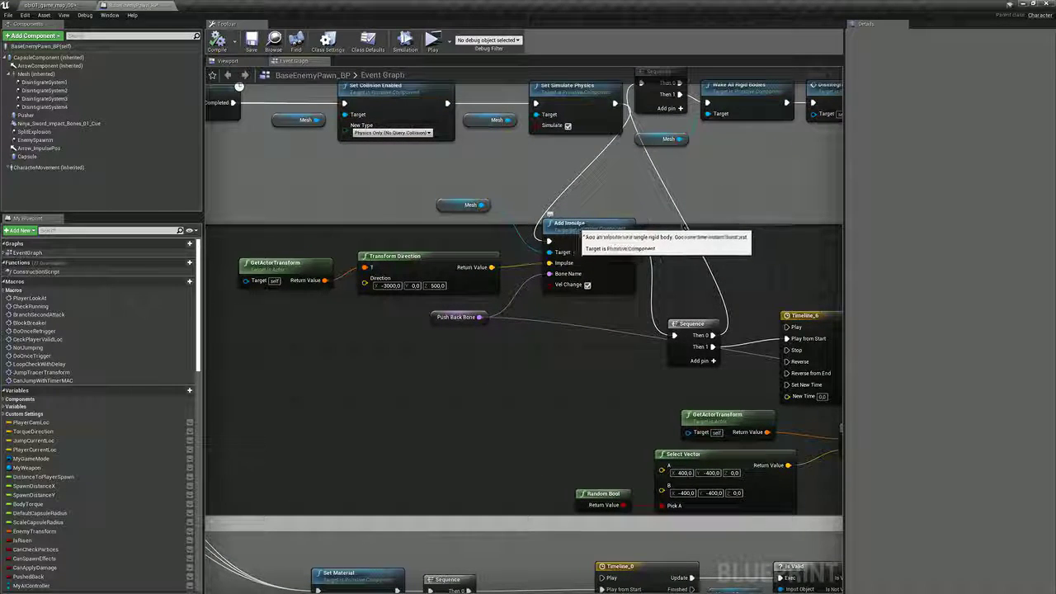
{"action": "right_click_drag", "start_coordinate": [550, 214], "coordinate": [586, 235]}
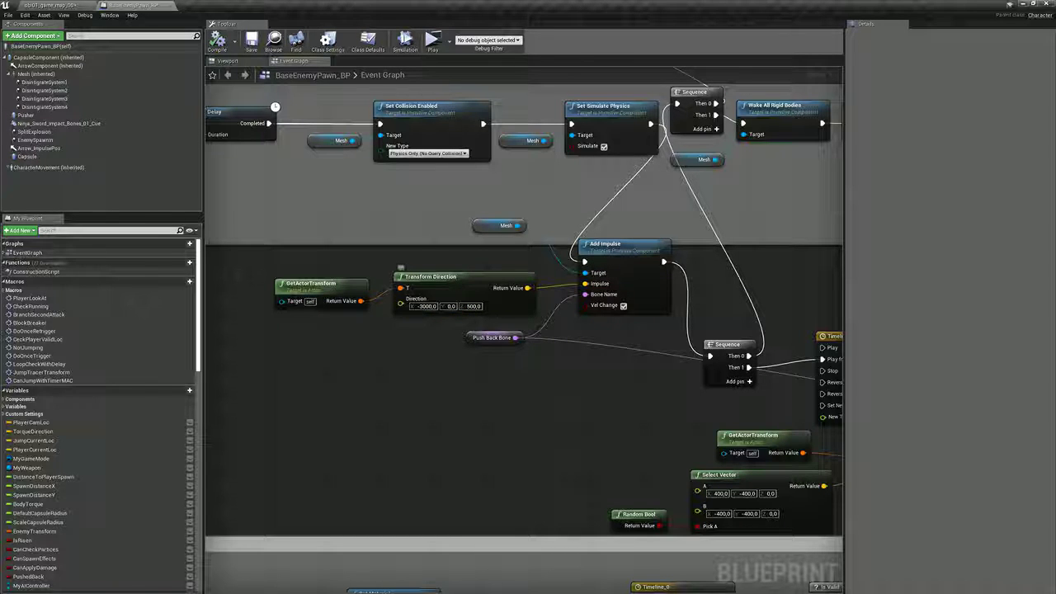
Step: Examine how the death physics nodes connect to the surrounding death logic above the Disintegration group
{"action": "scroll", "coordinate": [470, 405], "scroll_direction": "down", "scroll_amount": 6}
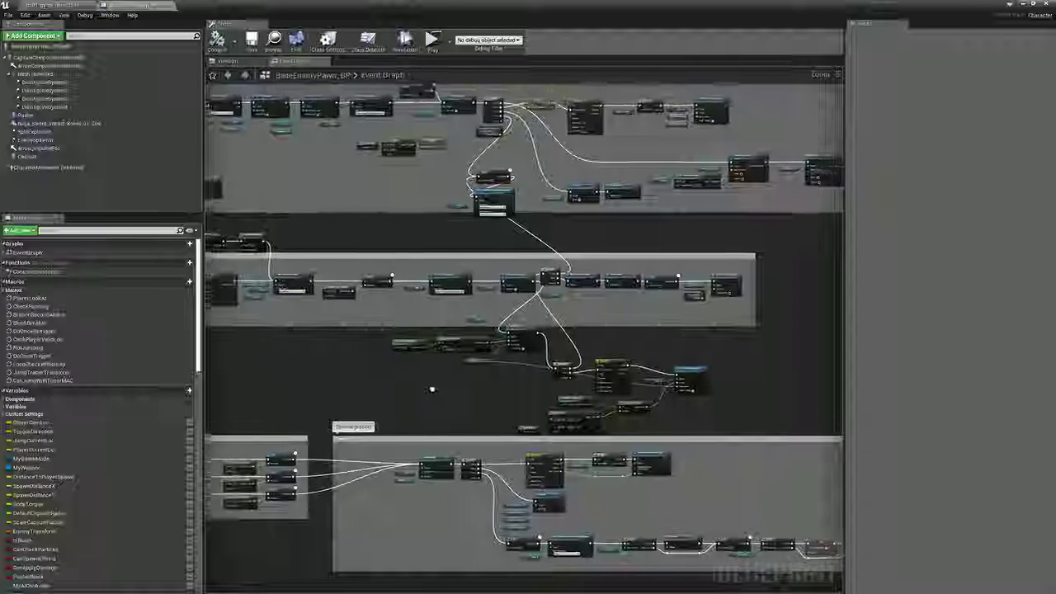
{"action": "right_click_drag", "start_coordinate": [470, 405], "coordinate": [505, 440]}
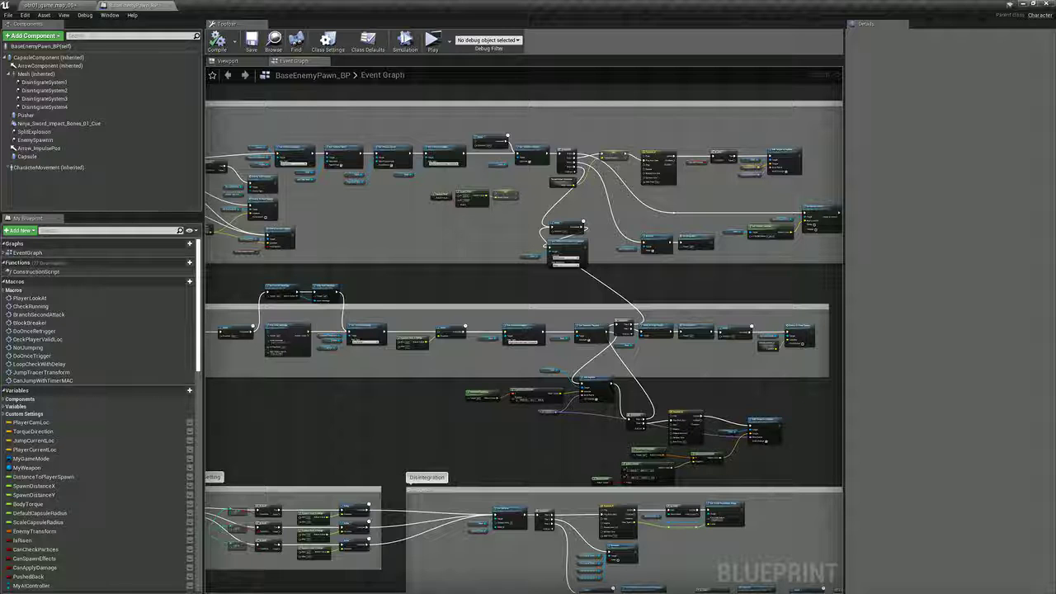
{"action": "scroll", "coordinate": [598, 508], "scroll_direction": "up", "scroll_amount": 4}
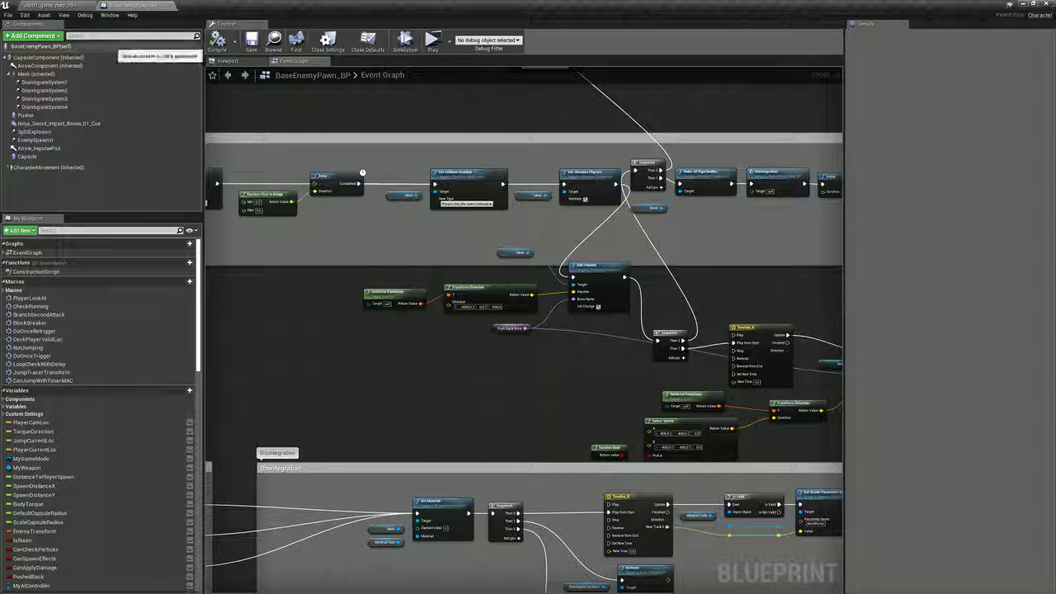
Step: Close the BaseEnemyPawn_BP blueprint, reframe the level around the player start and launch a new game preview
{"action": "left_click", "coordinate": [71, 7]}
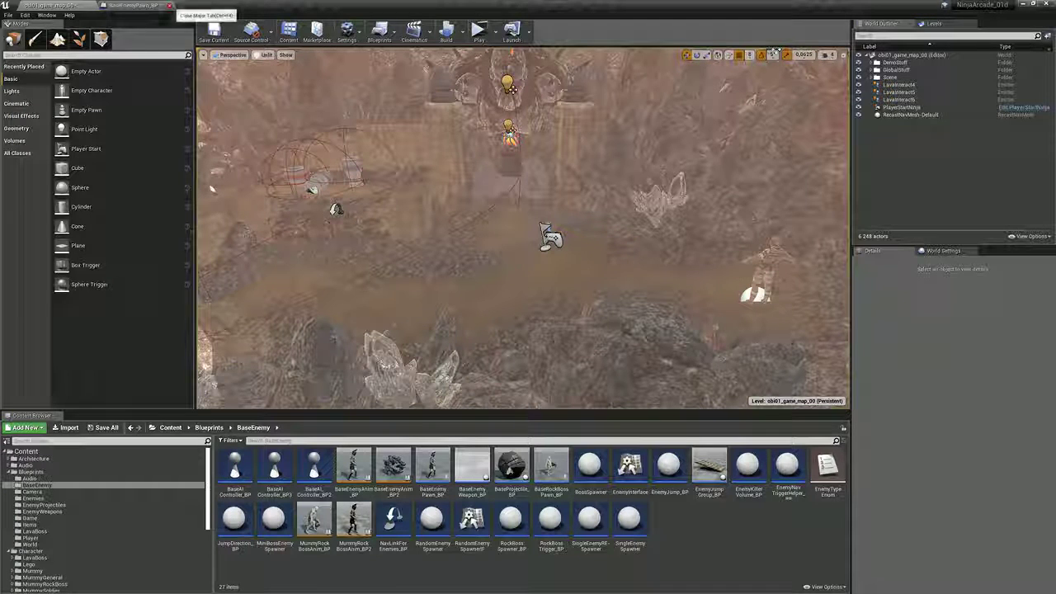
{"action": "left_click", "coordinate": [172, 6]}
{"action": "right_click_drag", "start_coordinate": [523, 240], "coordinate": [499, 200]}
{"action": "key", "text": "s"}
{"action": "key", "text": "w"}
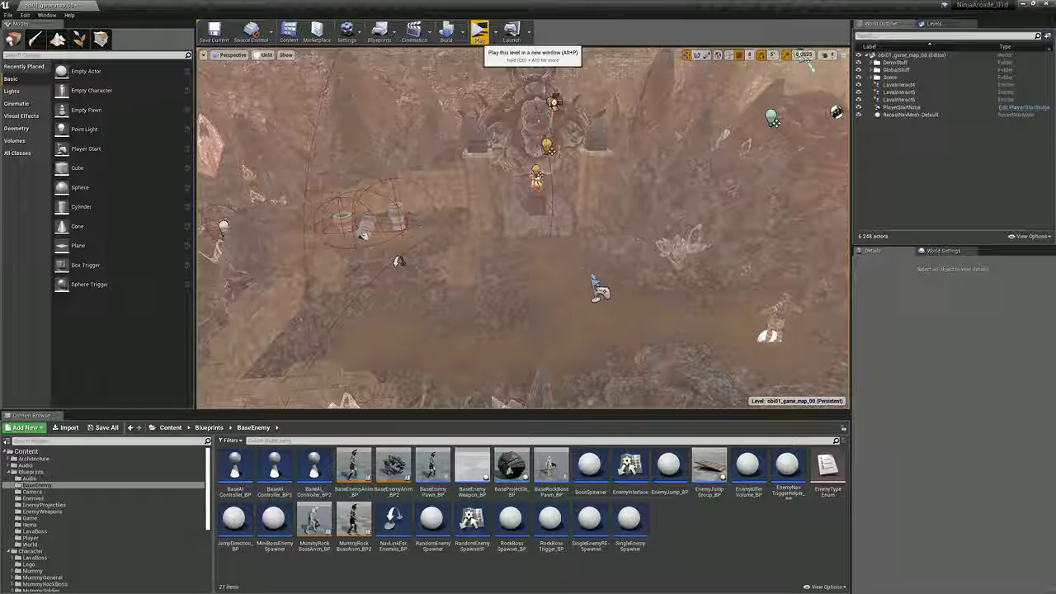
{"action": "left_click", "coordinate": [480, 32]}
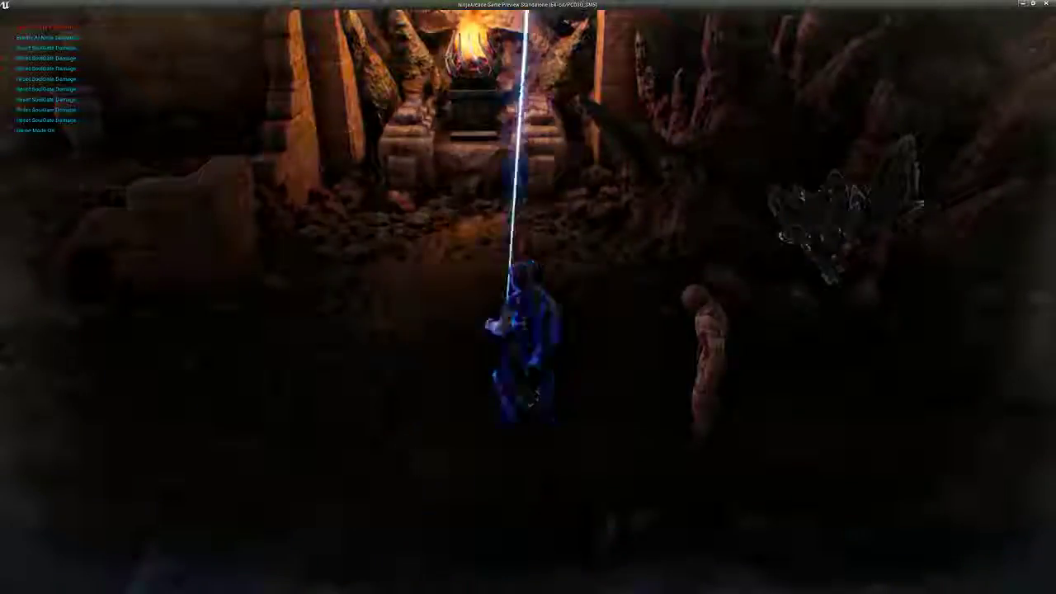
Step: Run the ninja around the mummy, unlock all moves and kill it with an attack to demonstrate the death effect
{"action": "key", "text": "d"}
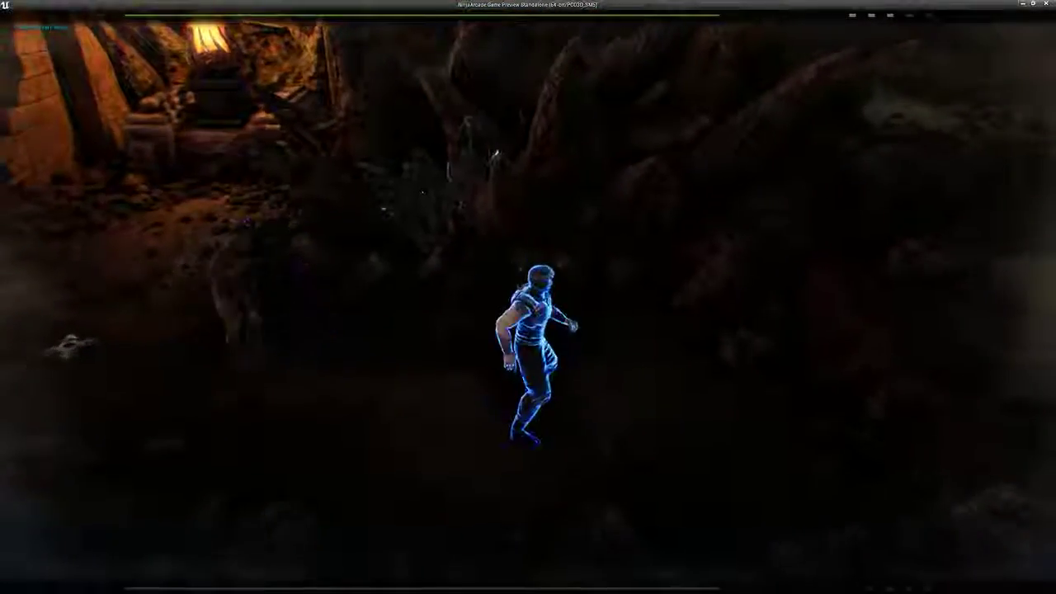
{"action": "key", "text": "w"}
{"action": "key", "text": "s"}
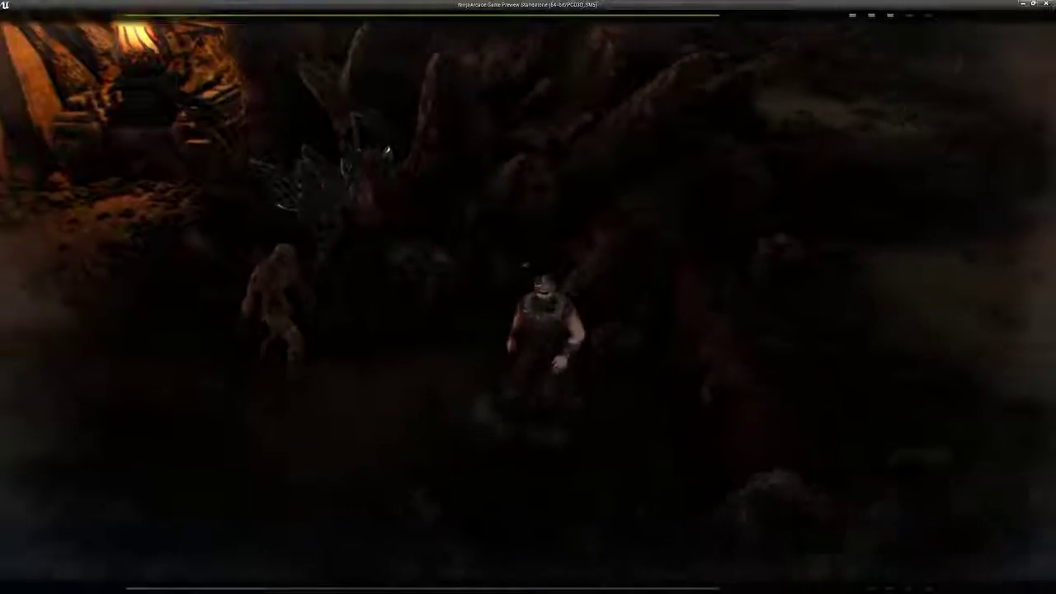
{"action": "key", "text": "a"}
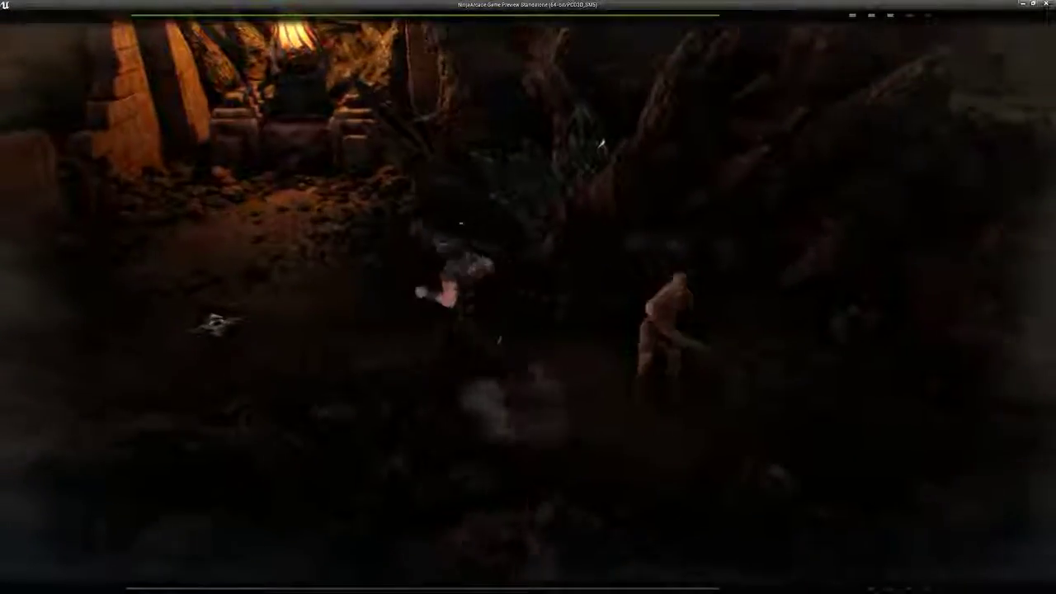
{"action": "key", "text": "d"}
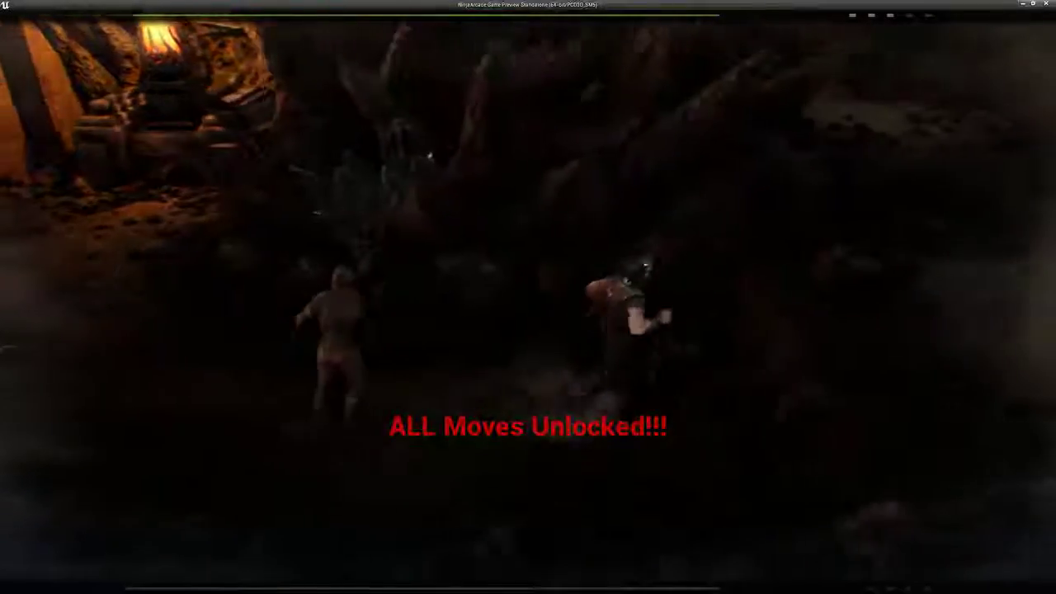
{"action": "key", "text": "a"}
{"action": "key", "text": "e"}
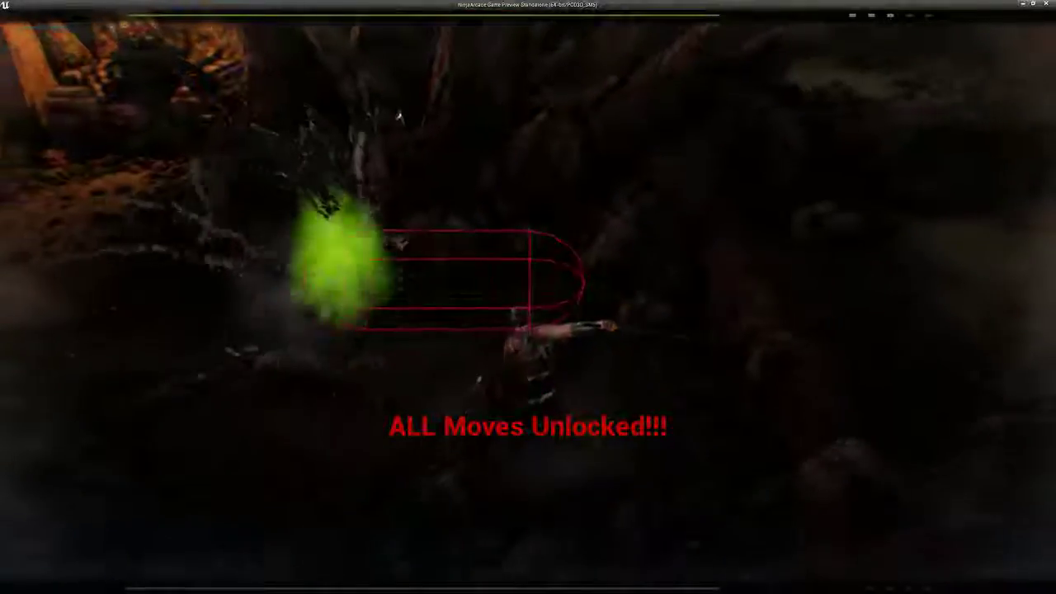
{"action": "key", "text": "a"}
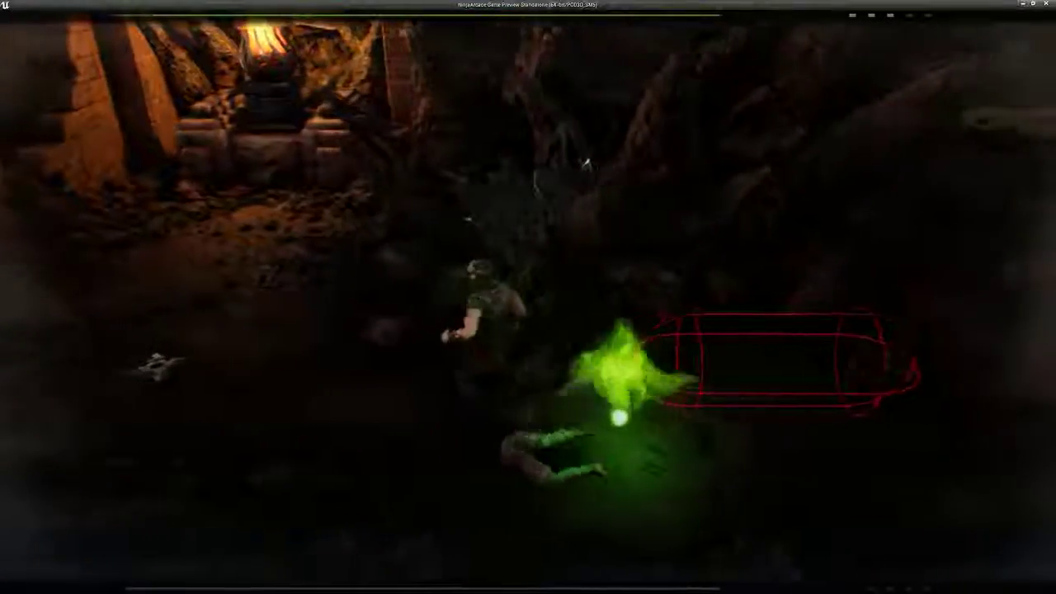
{"action": "key", "text": "d"}
{"action": "key", "text": "a"}
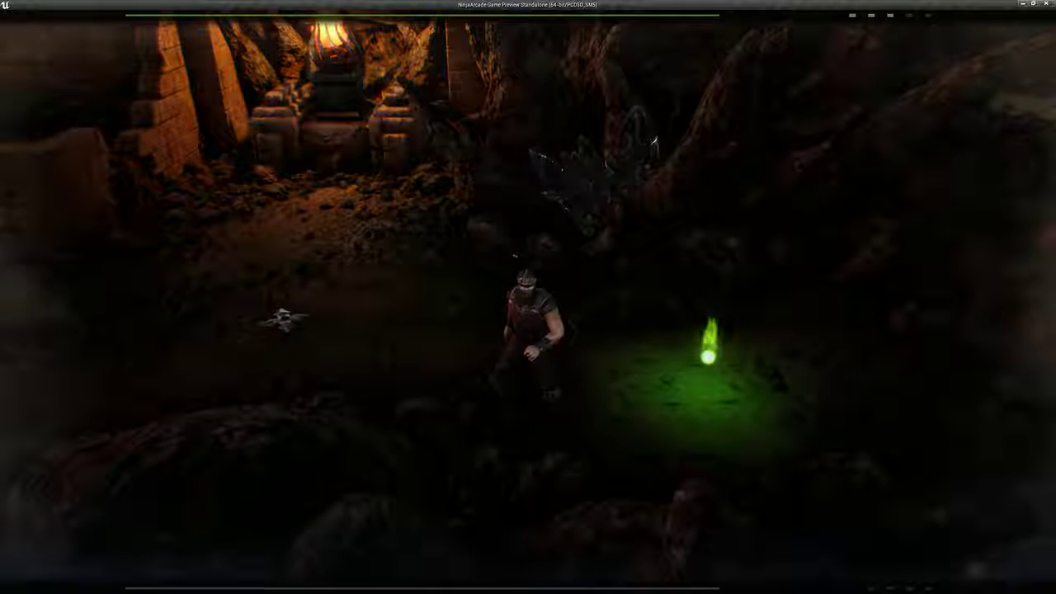
Step: Pause the game, step through the pause menu entries and open Settings
{"action": "key", "text": "Escape"}
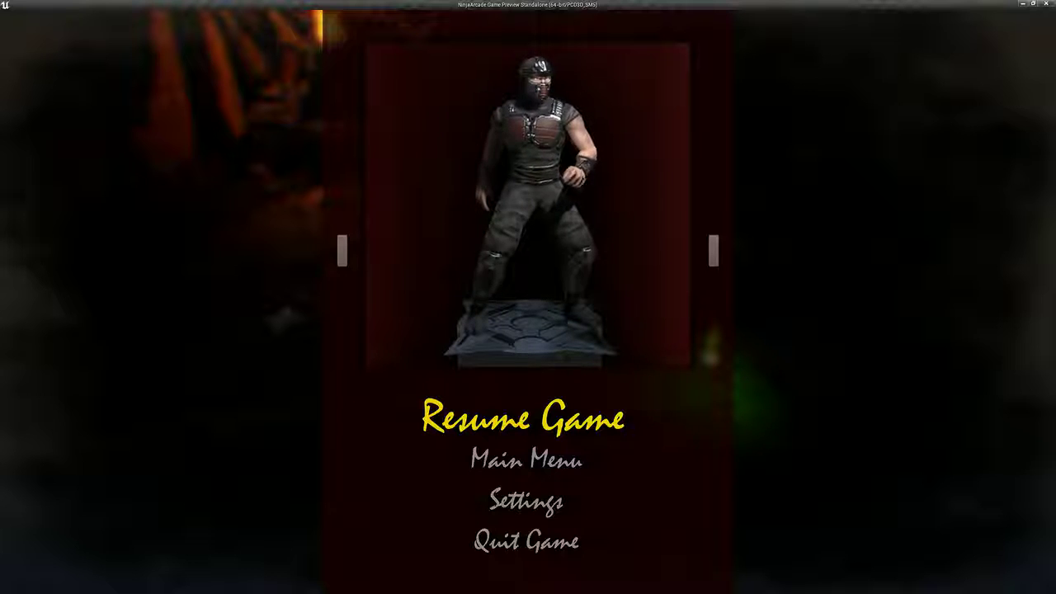
{"action": "key", "text": "Down"}
{"action": "key", "text": "Down"}
{"action": "key", "text": "Up"}
{"action": "key", "text": "Up"}
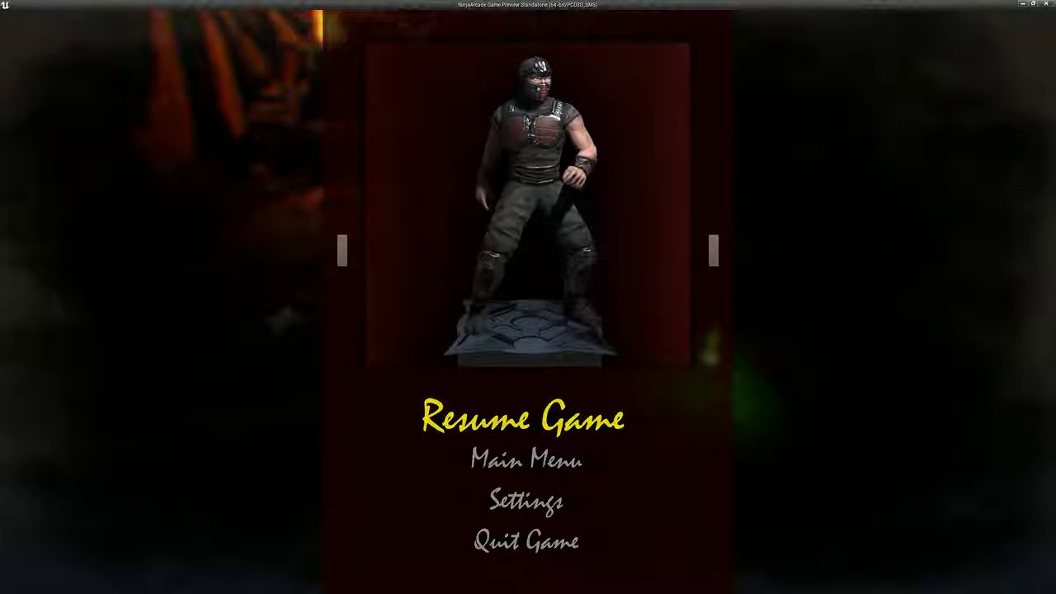
{"action": "key", "text": "Down"}
{"action": "key", "text": "Down"}
{"action": "key", "text": "Up"}
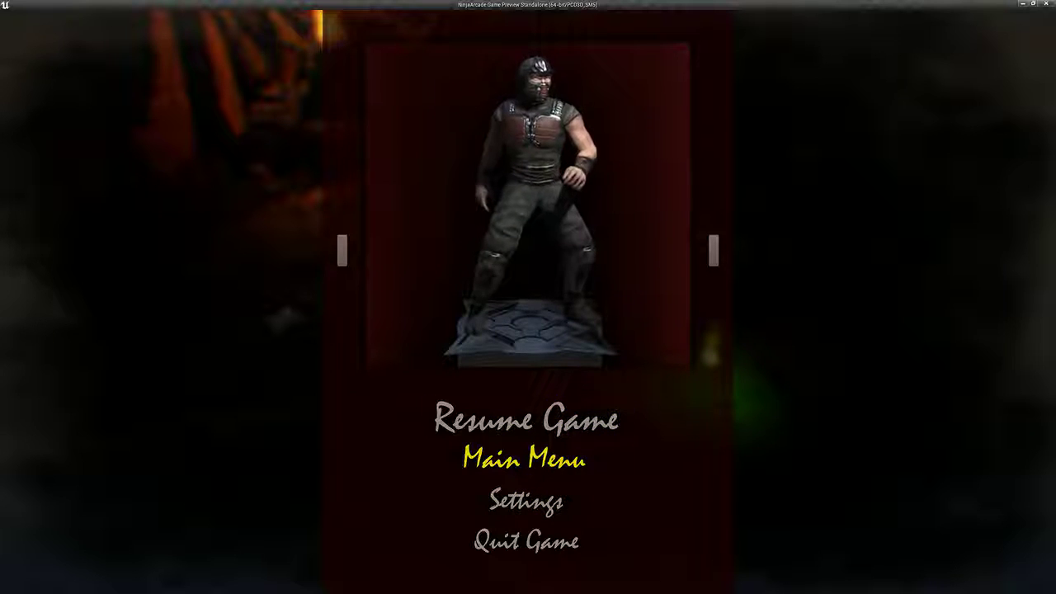
{"action": "key", "text": "Down"}
{"action": "key", "text": "Up"}
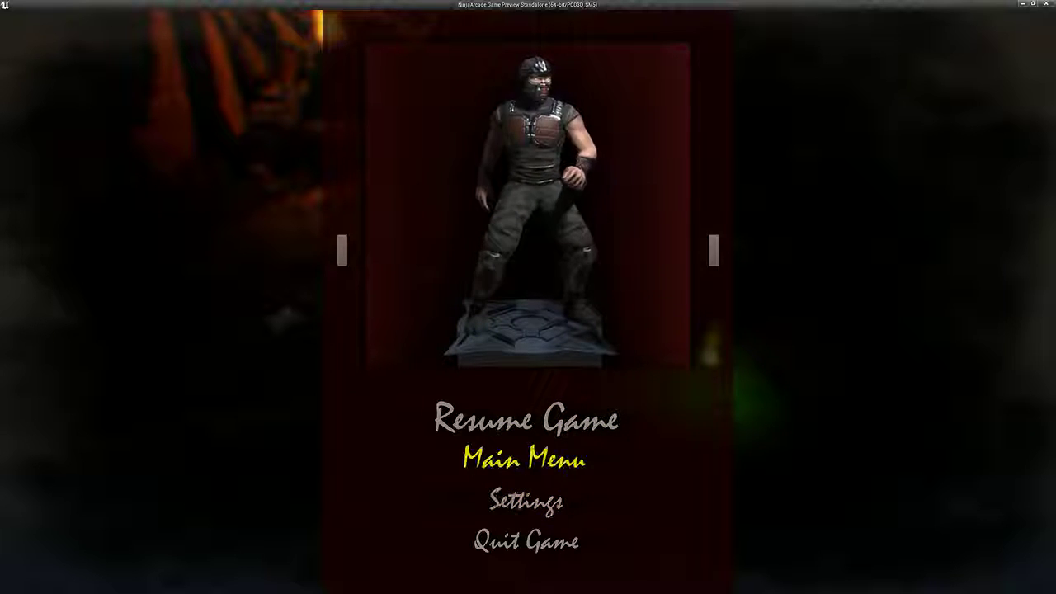
{"action": "key", "text": "Up"}
{"action": "key", "text": "Down"}
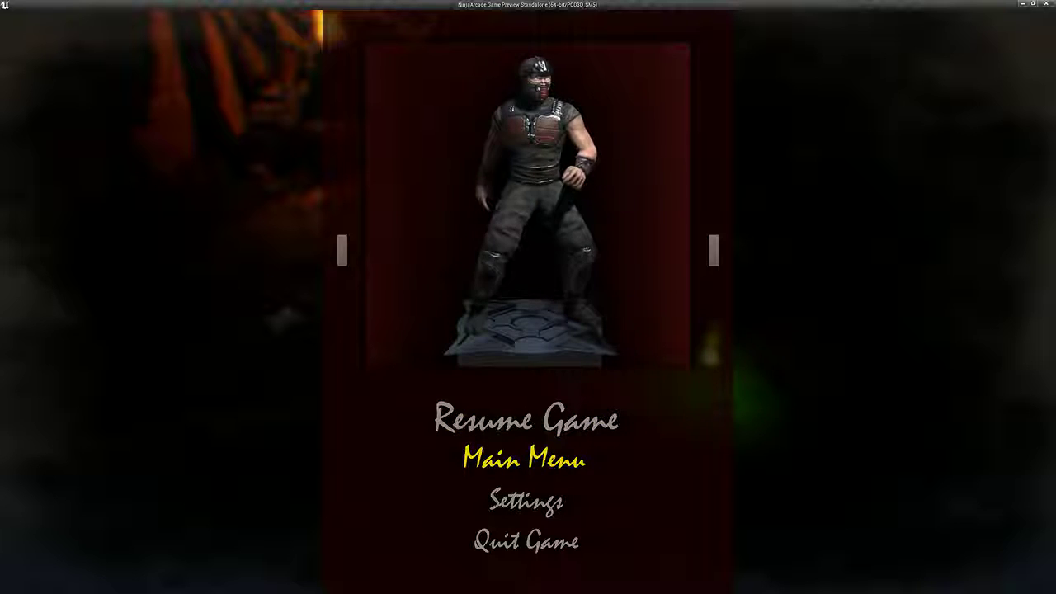
{"action": "key", "text": "Down"}
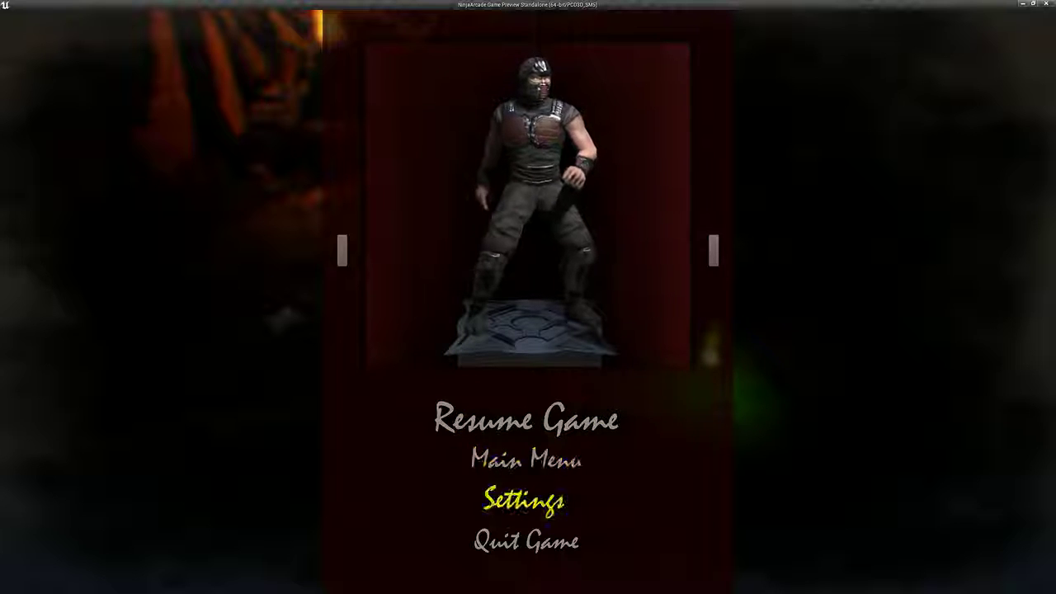
{"action": "key", "text": "Escape"}
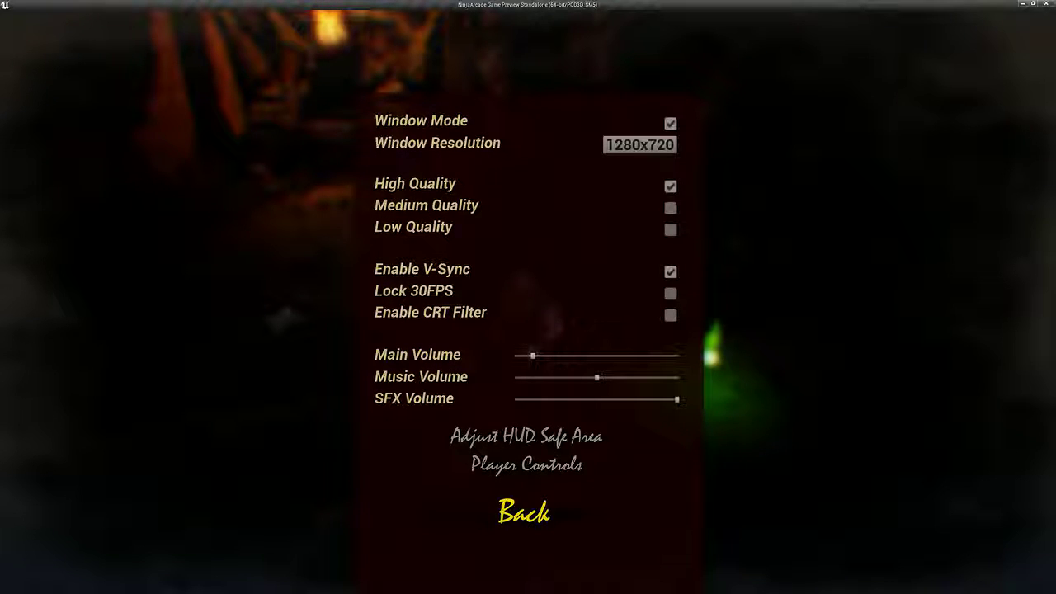
Step: Lower the game's Main Volume to just above its minimum and move on to Music Volume
{"action": "key", "text": "Up"}
{"action": "key", "text": "Up"}
{"action": "key", "text": "Up"}
{"action": "key", "text": "Up"}
{"action": "key", "text": "Up"}
{"action": "key", "text": "Left"}
{"action": "key", "text": "Left"}
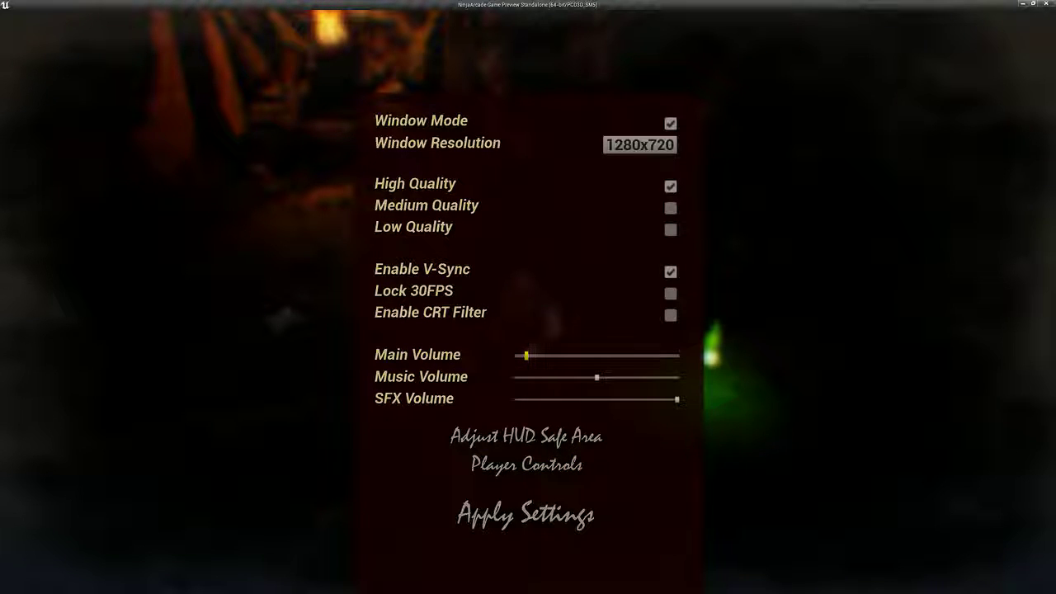
{"action": "key", "text": "Left"}
{"action": "key", "text": "Down"}
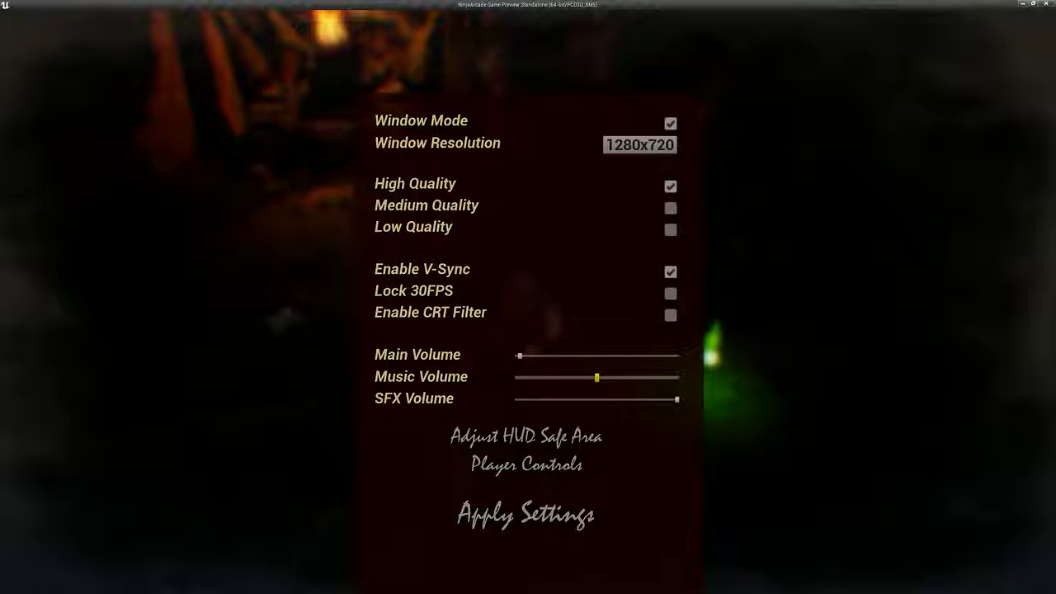
Step: Browse the frame rate, CRT filter and volume options in the game settings down to Player Controls
{"action": "key", "text": "Up"}
{"action": "key", "text": "Up"}
{"action": "key", "text": "Up"}
{"action": "key", "text": "Up"}
{"action": "key", "text": "Down"}
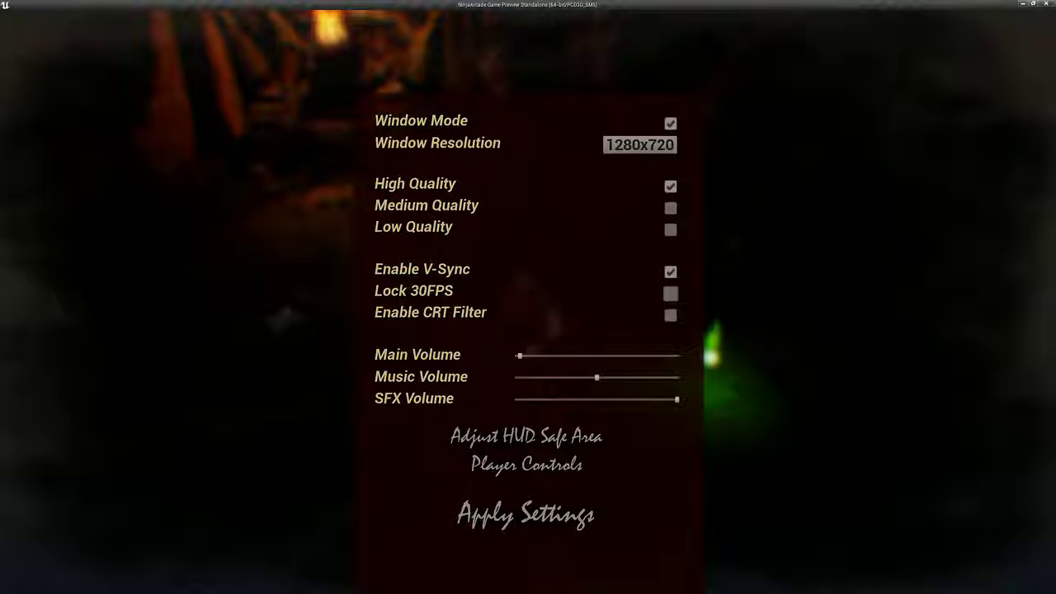
{"action": "key", "text": "Up"}
{"action": "key", "text": "Up"}
{"action": "key", "text": "Down"}
{"action": "key", "text": "Down"}
{"action": "key", "text": "Down"}
{"action": "key", "text": "Down"}
{"action": "key", "text": "Down"}
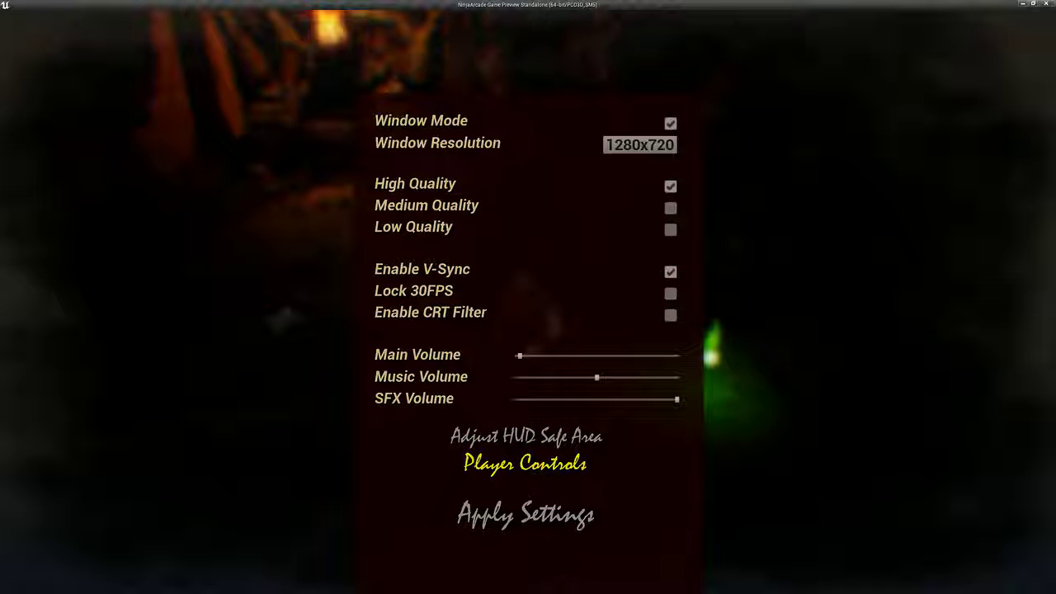
Step: View the Xbox controller and keyboard layouts in Player Controls and return to the pause menu
{"action": "key", "text": "Return"}
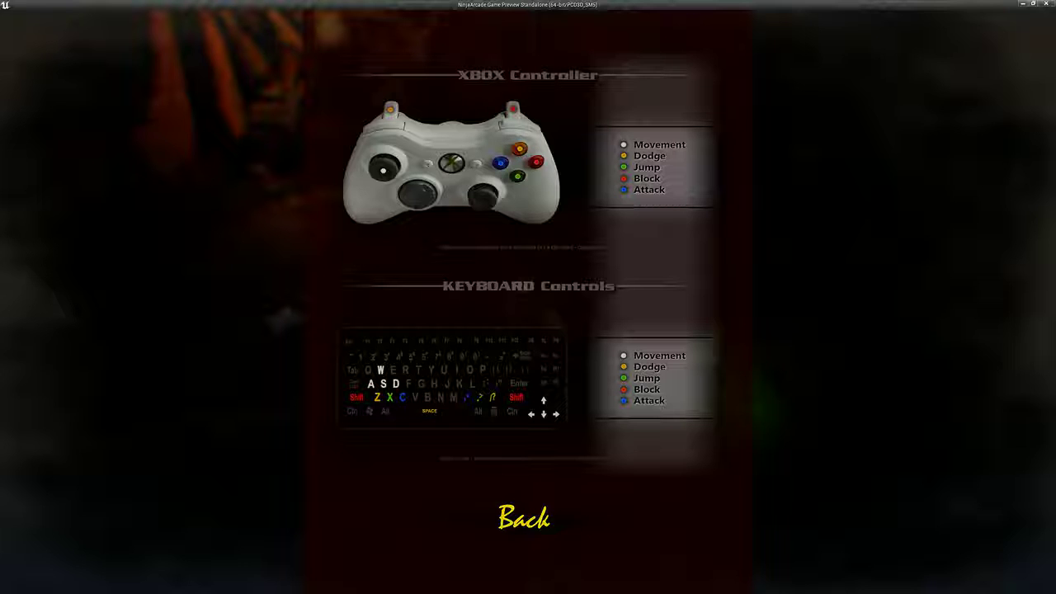
{"action": "key", "text": "Return"}
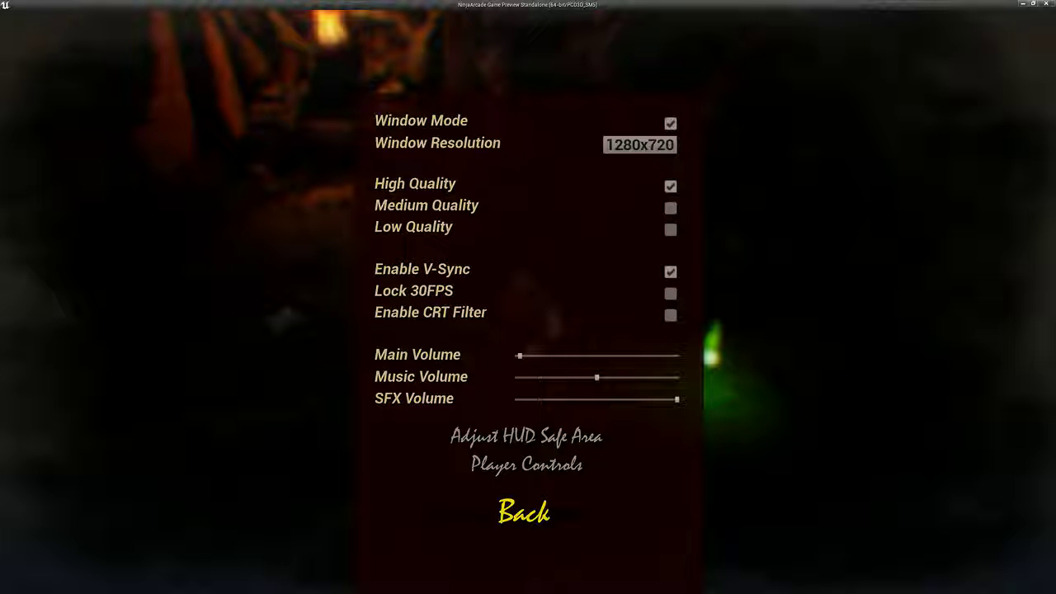
{"action": "key", "text": "Return"}
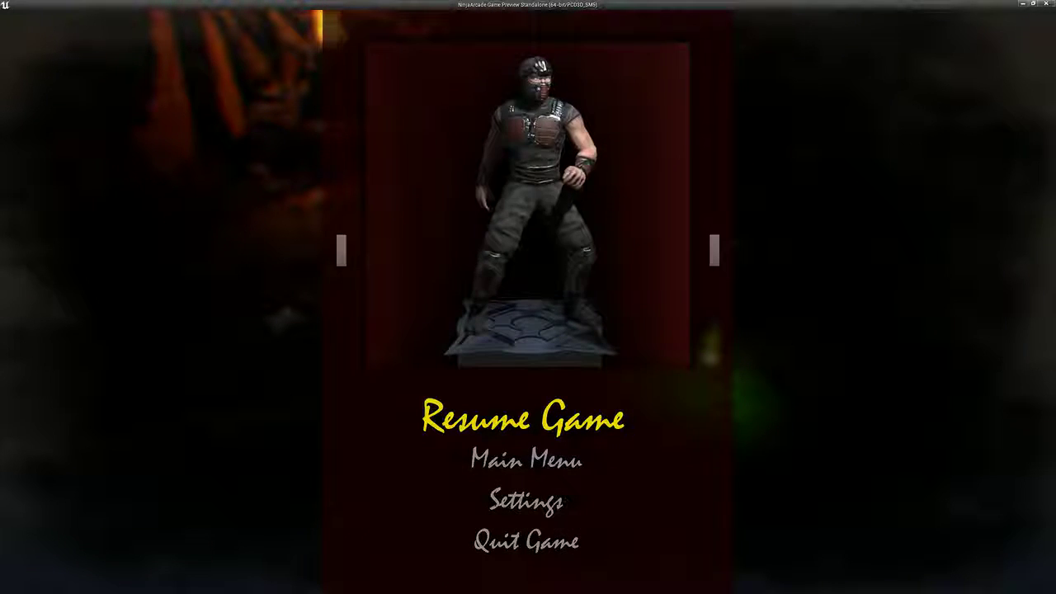
Step: Cycle through the pause menu entries, resume the game and leave the preview after moving the ninja briefly
{"action": "key", "text": "Down"}
{"action": "key", "text": "Down"}
{"action": "key", "text": "Down"}
{"action": "key", "text": "Up"}
{"action": "key", "text": "Up"}
{"action": "key", "text": "Up"}
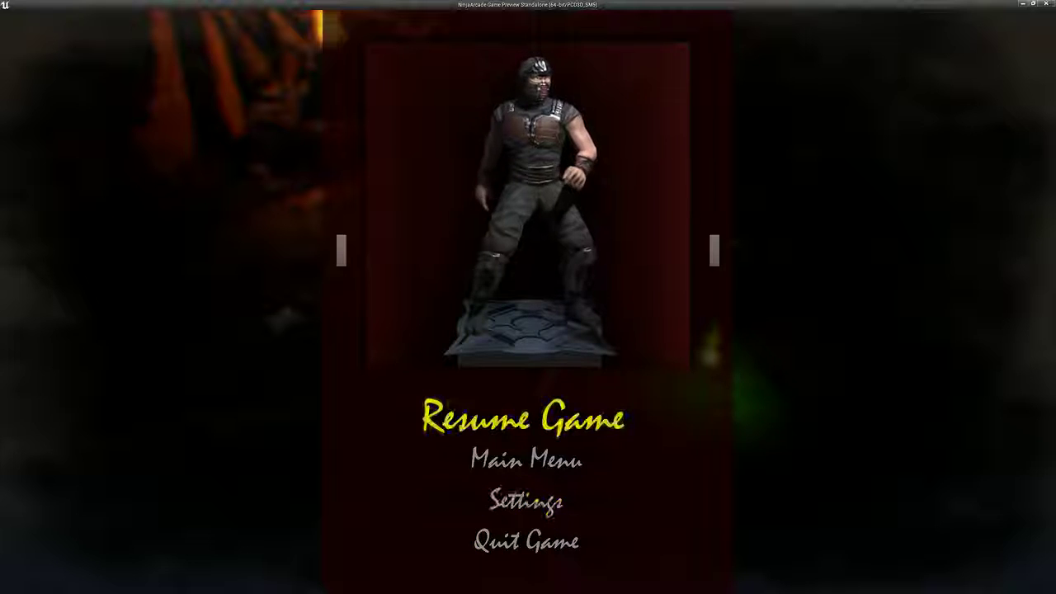
{"action": "key", "text": "Down"}
{"action": "key", "text": "Down"}
{"action": "key", "text": "Up"}
{"action": "key", "text": "Up"}
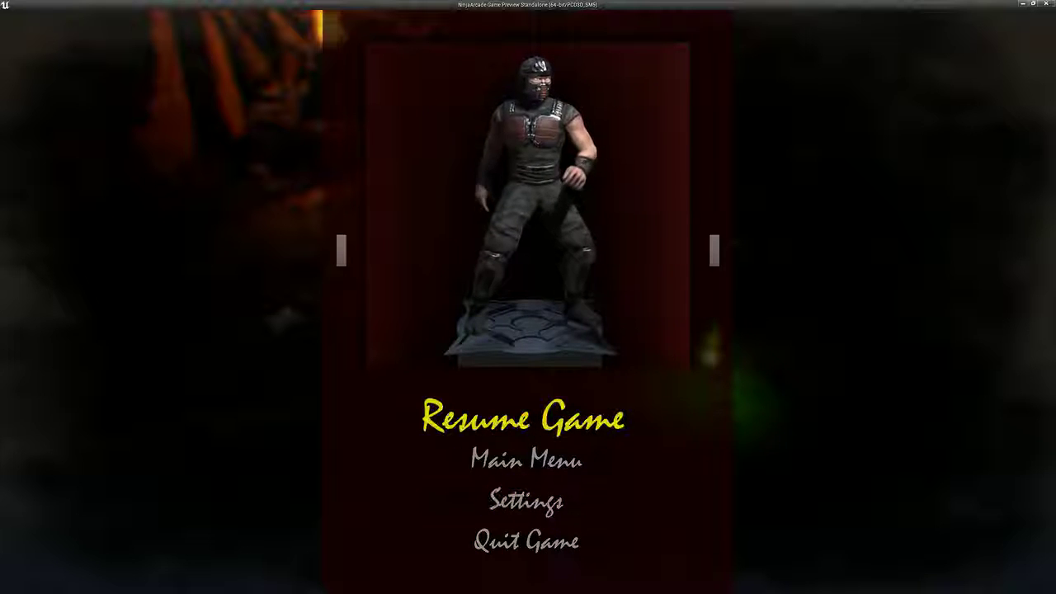
{"action": "key", "text": "Return"}
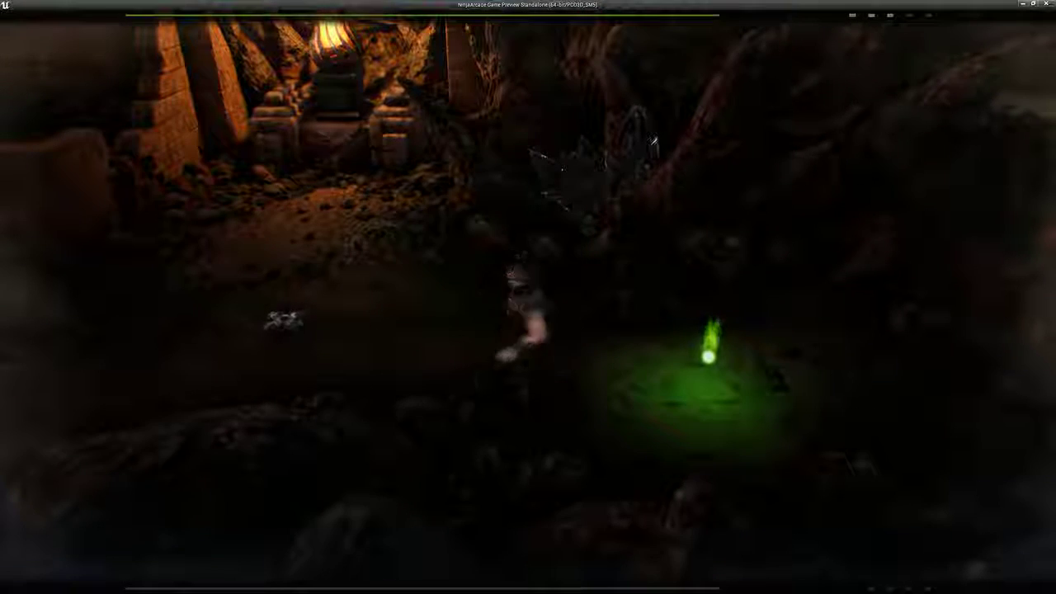
{"action": "key", "text": "Left"}
{"action": "key", "text": "Right"}
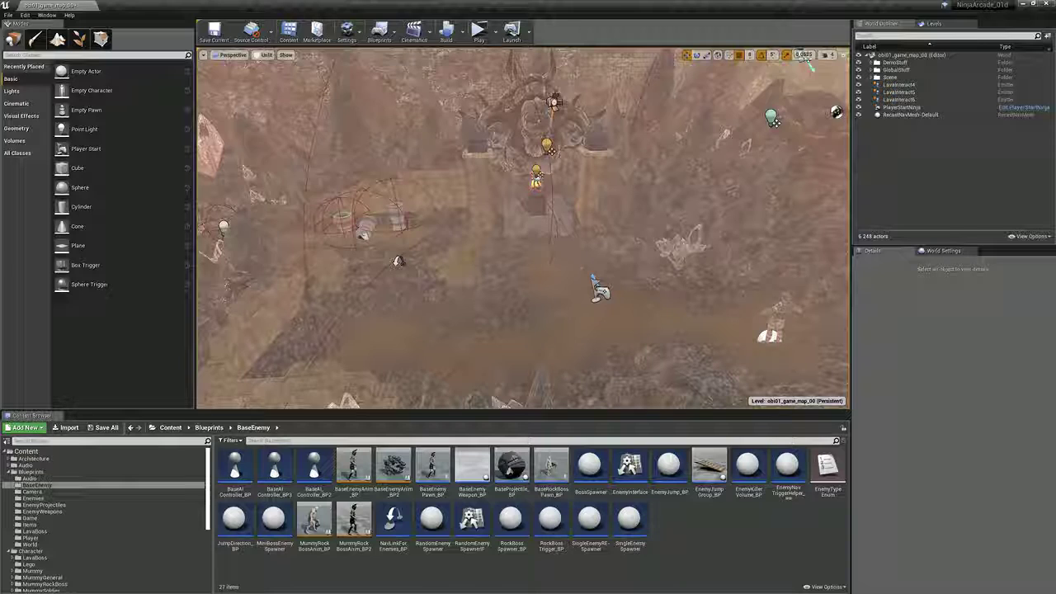
Step: Pick PlayerStartNinja, bring the sandy area enclosed by rocks into focus and start a new game preview
{"action": "right_click_drag", "start_coordinate": [586, 307], "coordinate": [580, 341]}
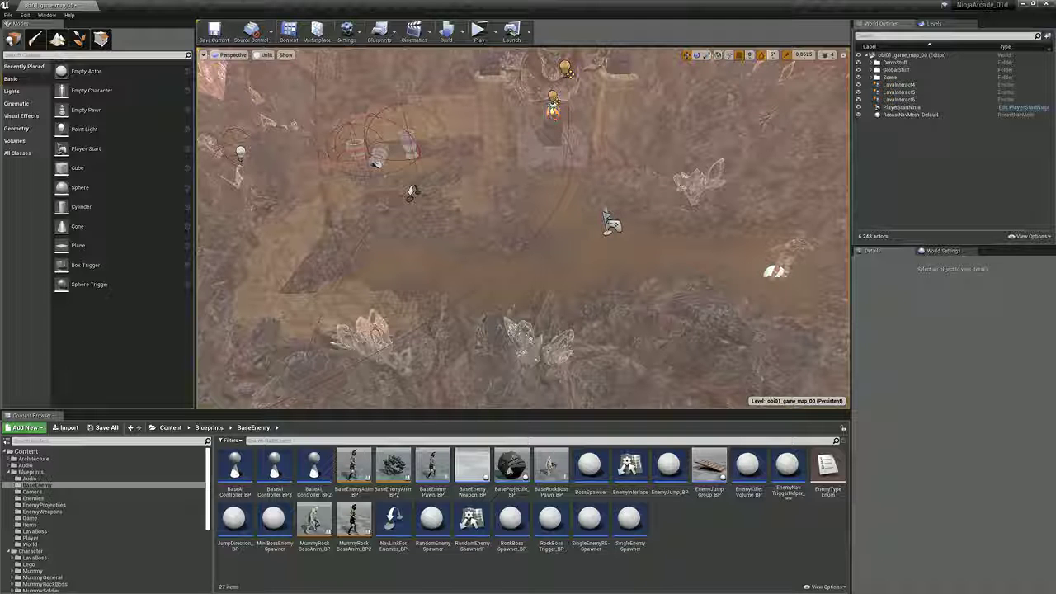
{"action": "right_click_drag", "start_coordinate": [524, 227], "coordinate": [668, 356]}
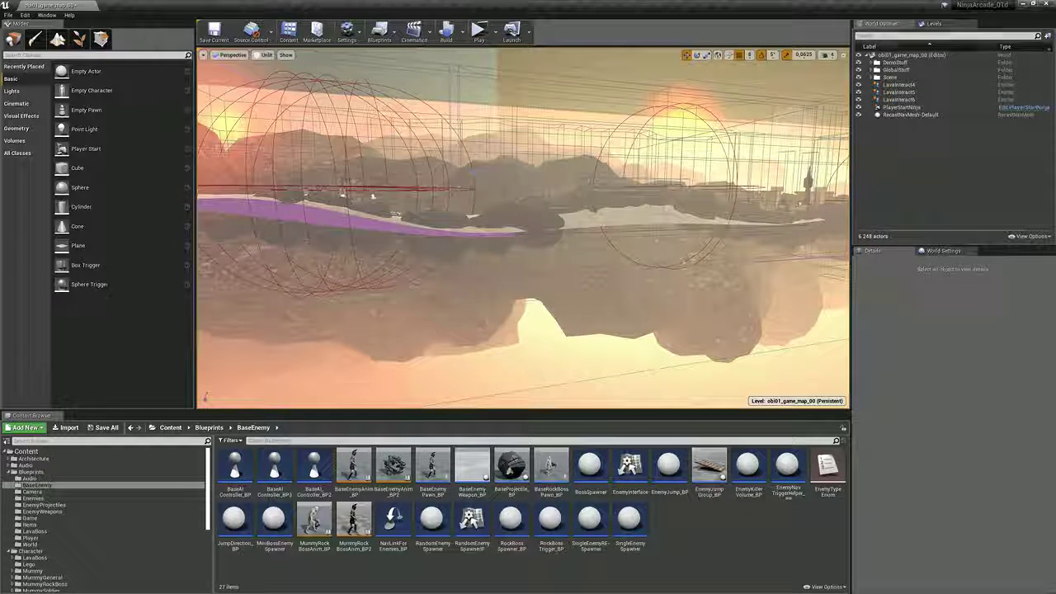
{"action": "left_click", "coordinate": [904, 108]}
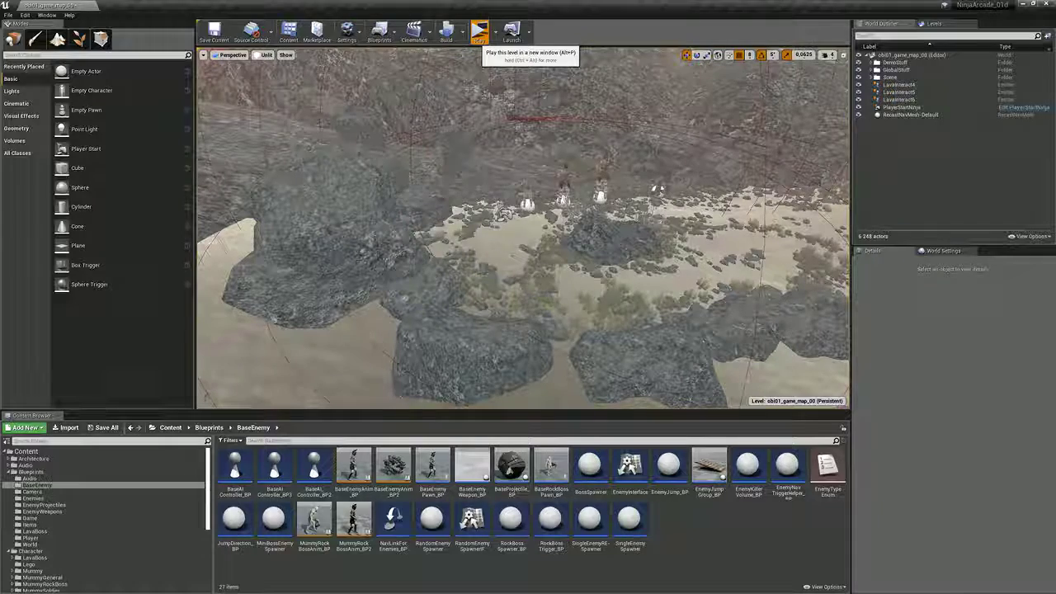
{"action": "left_click", "coordinate": [479, 33]}
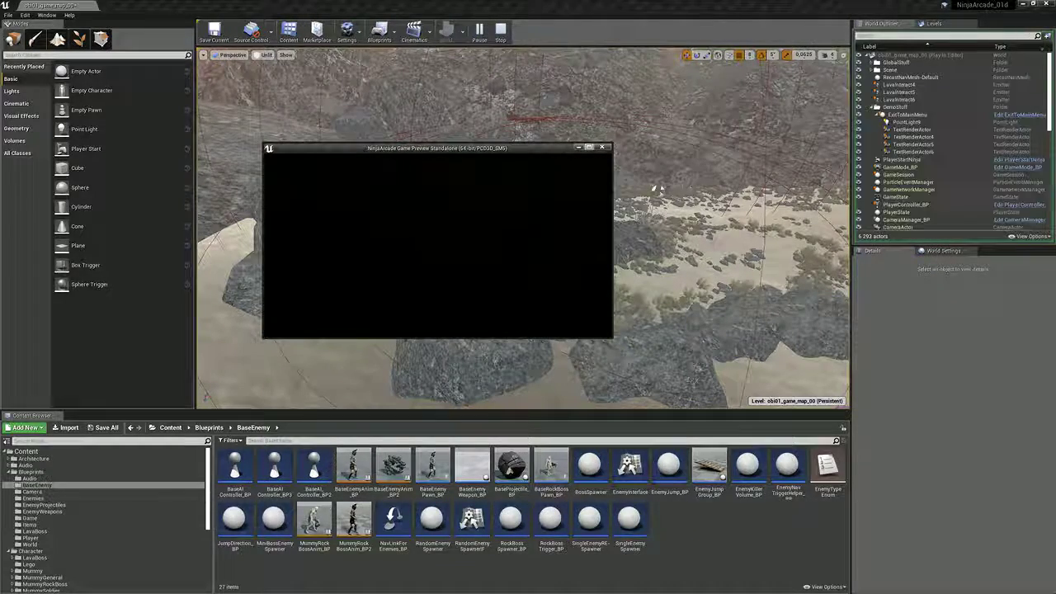
Step: Maximize the game preview and run the ninja from the spawn point along the rock-strewn sand, including a jump
{"action": "left_click", "coordinate": [589, 147]}
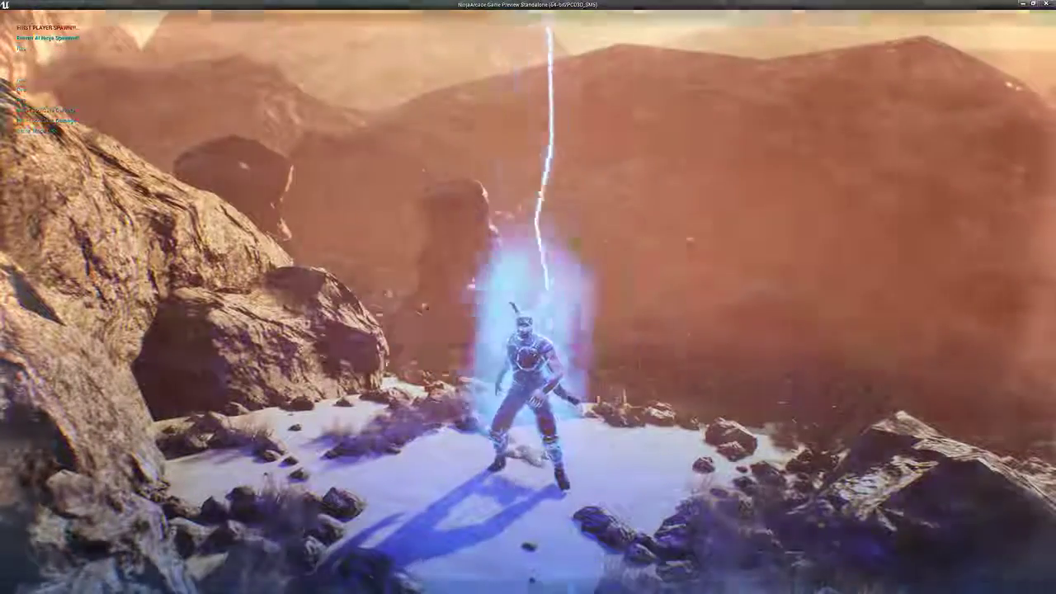
{"action": "key", "text": "d"}
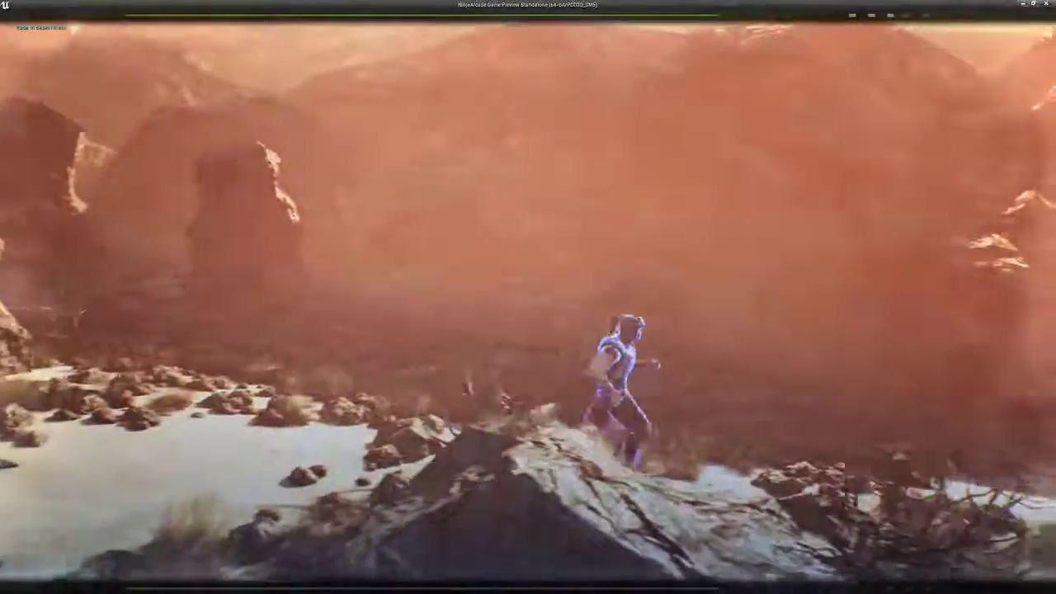
{"action": "key", "text": "d"}
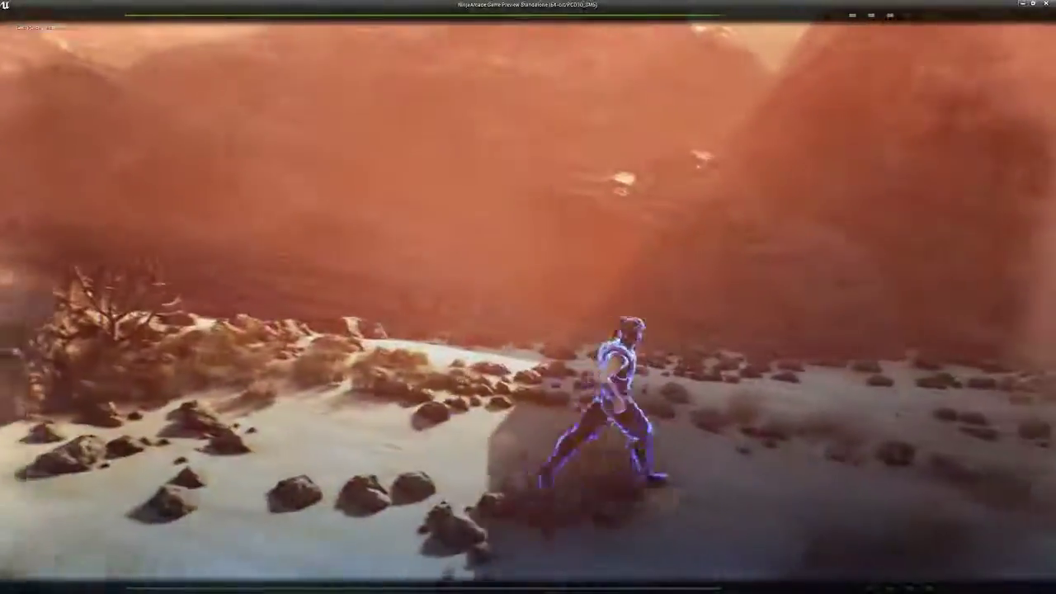
{"action": "key", "text": "space"}
{"action": "key", "text": "a"}
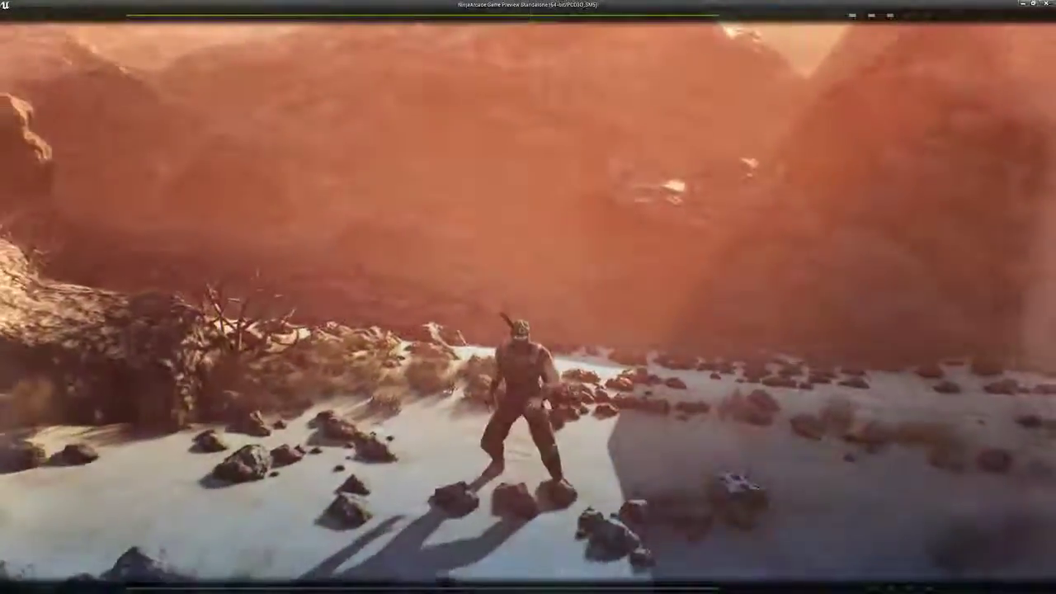
{"action": "key", "text": "d"}
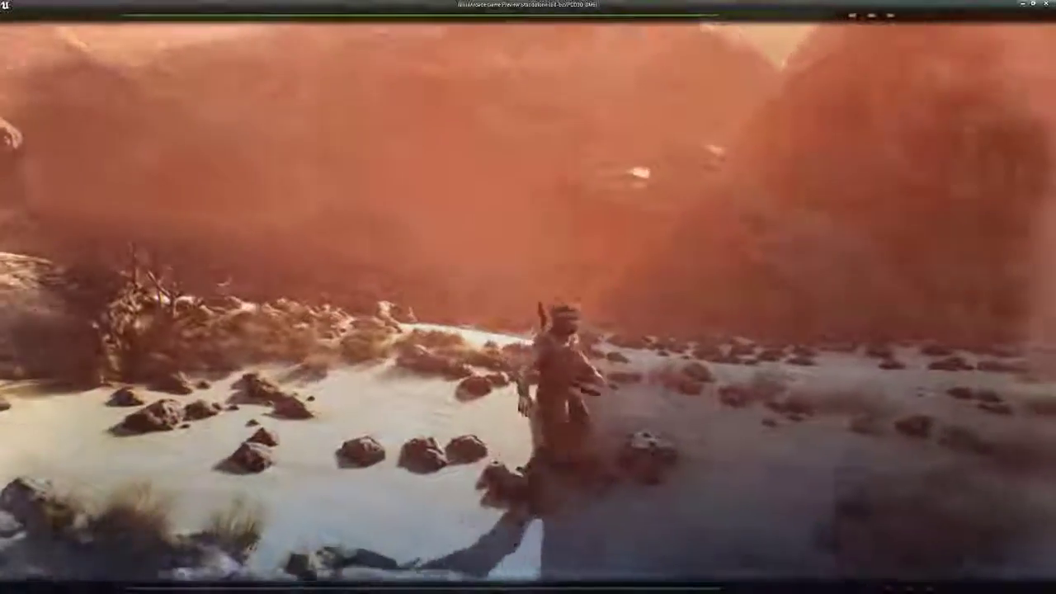
Step: Move the ninja back and forth among the scattered rocks at the edge of the sunlit sand
{"action": "key", "text": "a"}
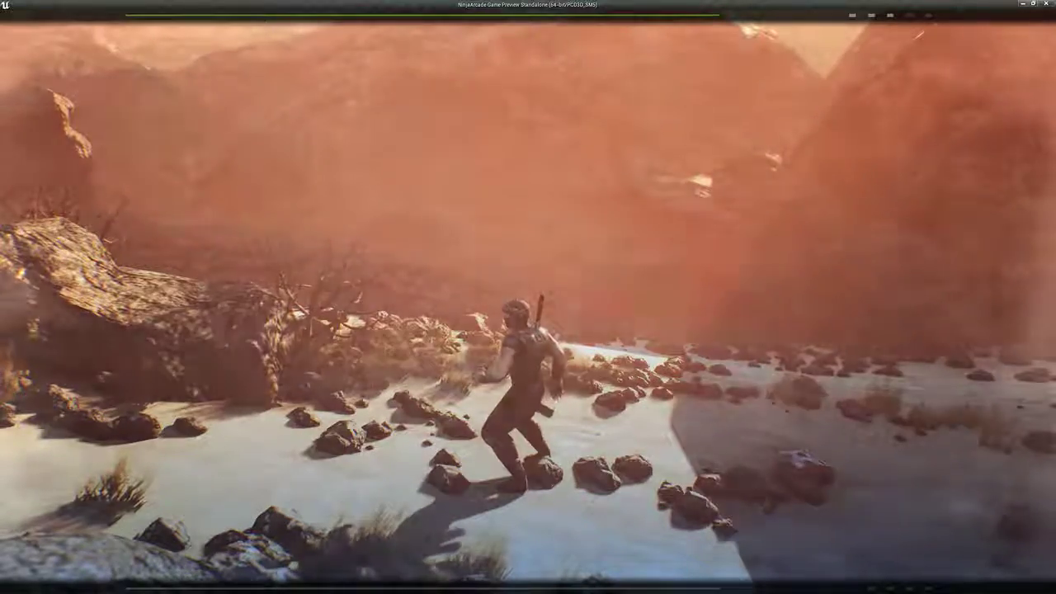
{"action": "key", "text": "w"}
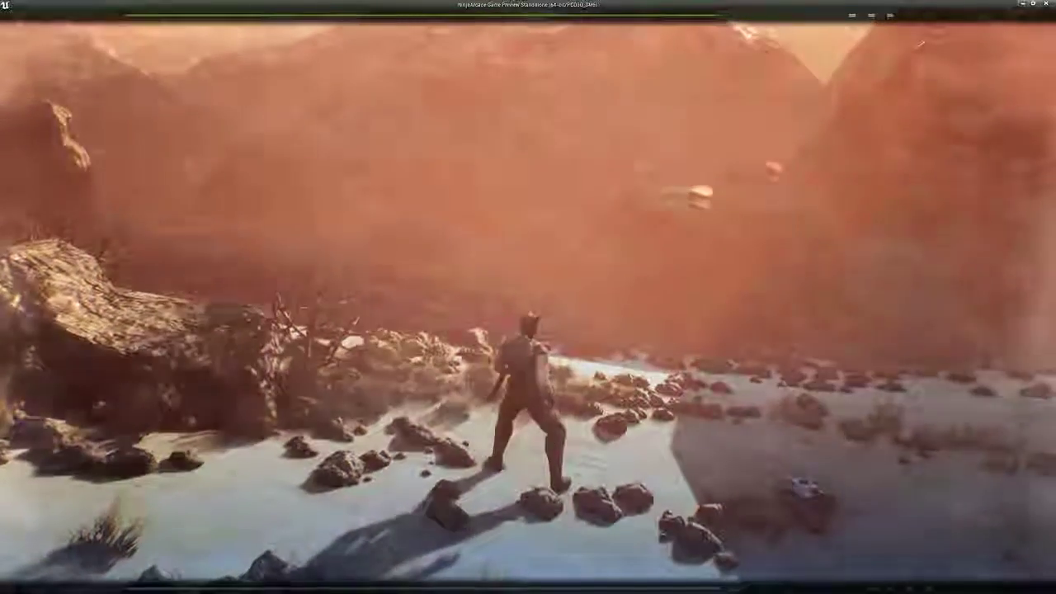
{"action": "key", "text": "s"}
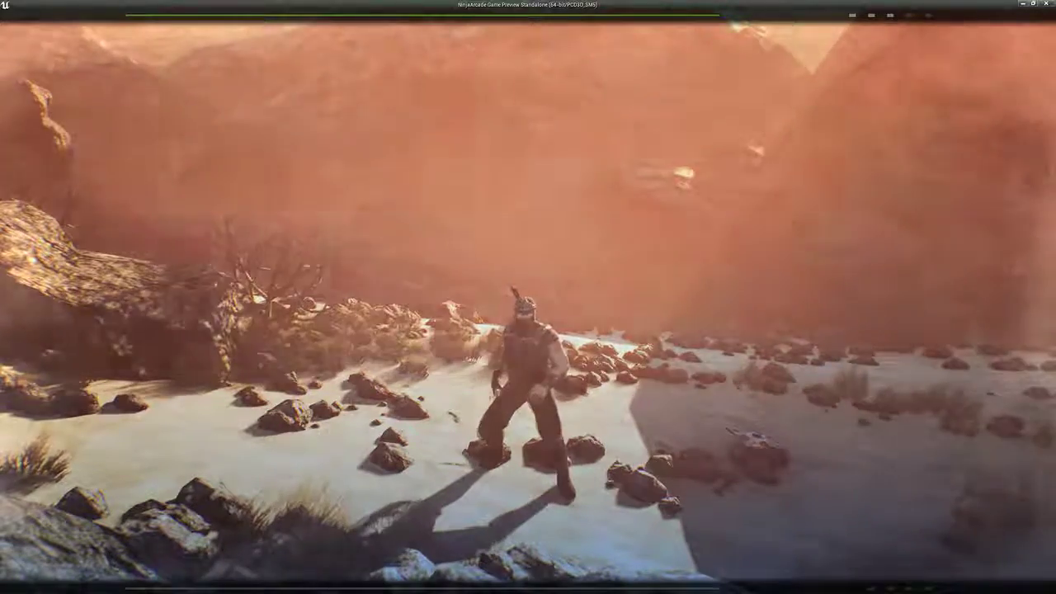
{"action": "key", "text": "w"}
{"action": "key", "text": "a"}
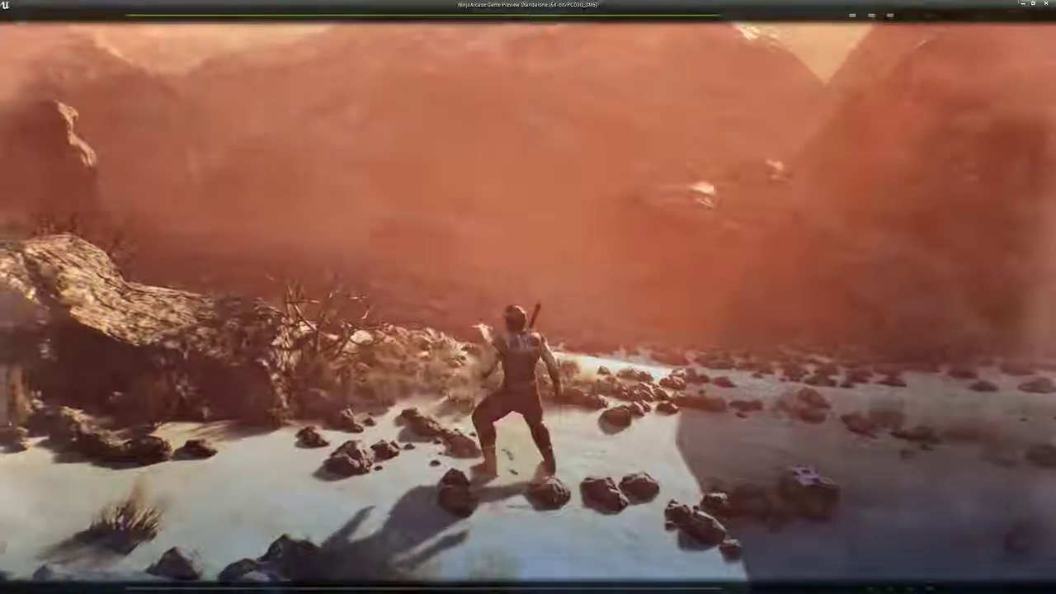
{"action": "key", "text": "s"}
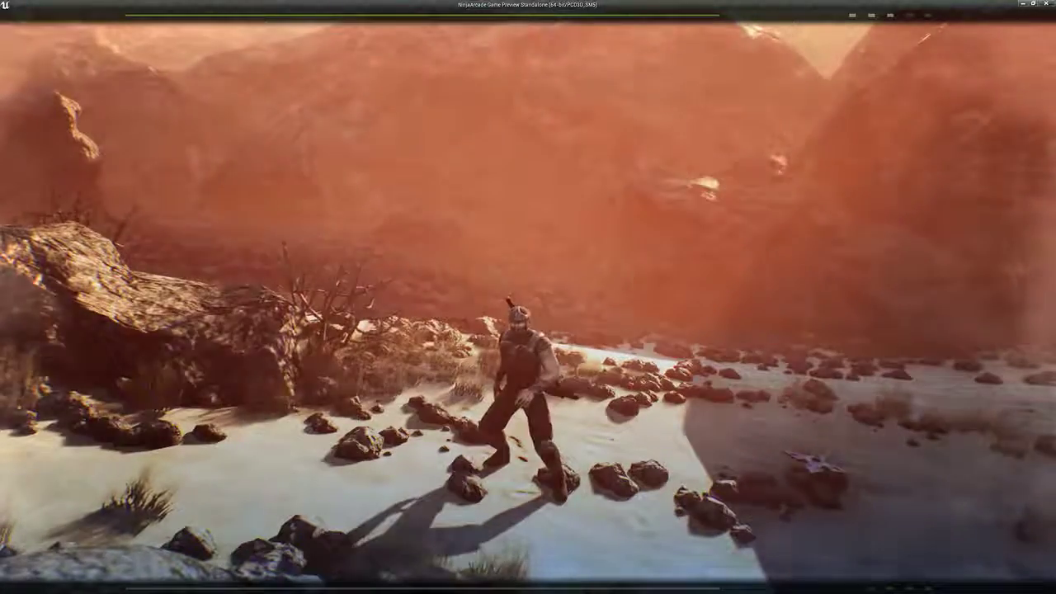
{"action": "key", "text": "d"}
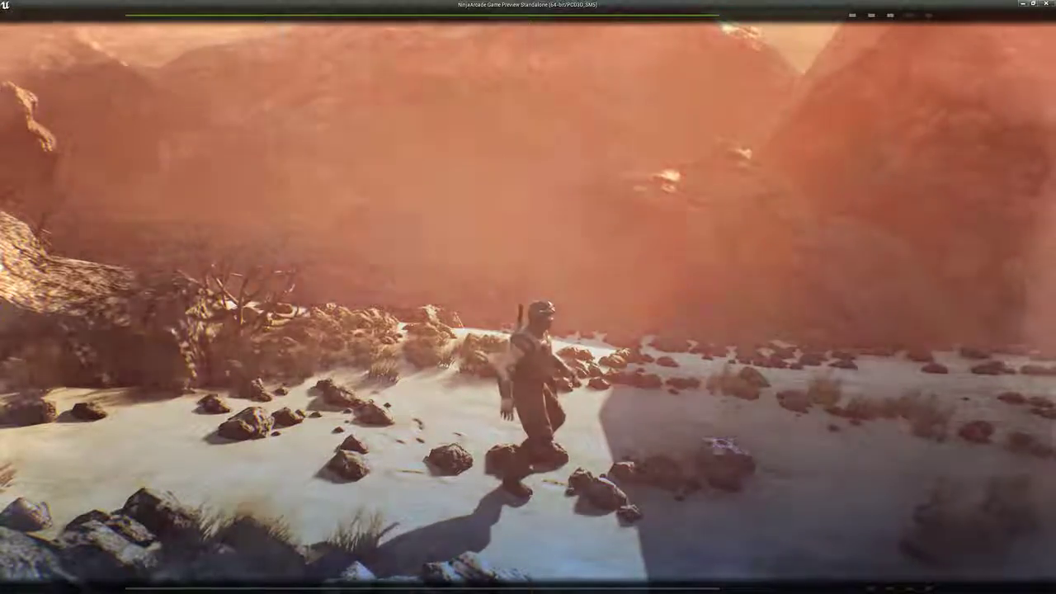
Step: Run the ninja into the shaded stretch of sand and move it about there in all directions
{"action": "key", "text": "d"}
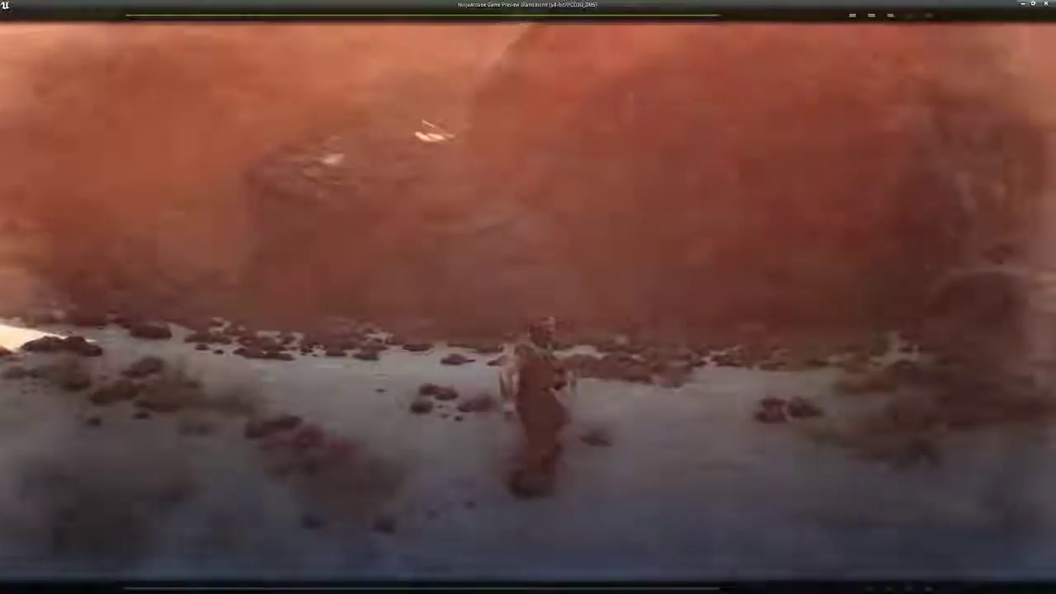
{"action": "key", "text": "s"}
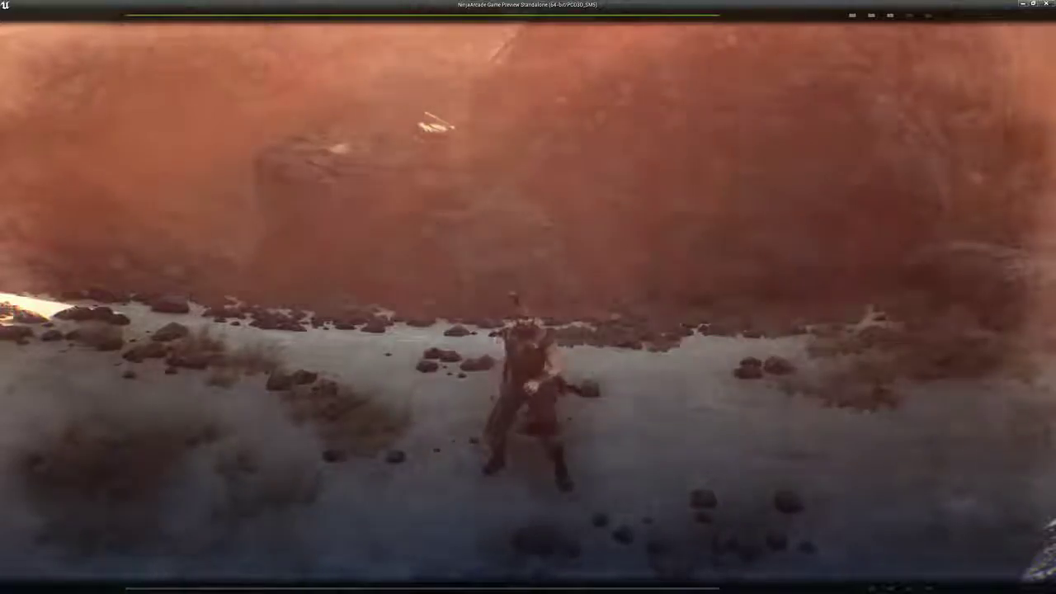
{"action": "key", "text": "w"}
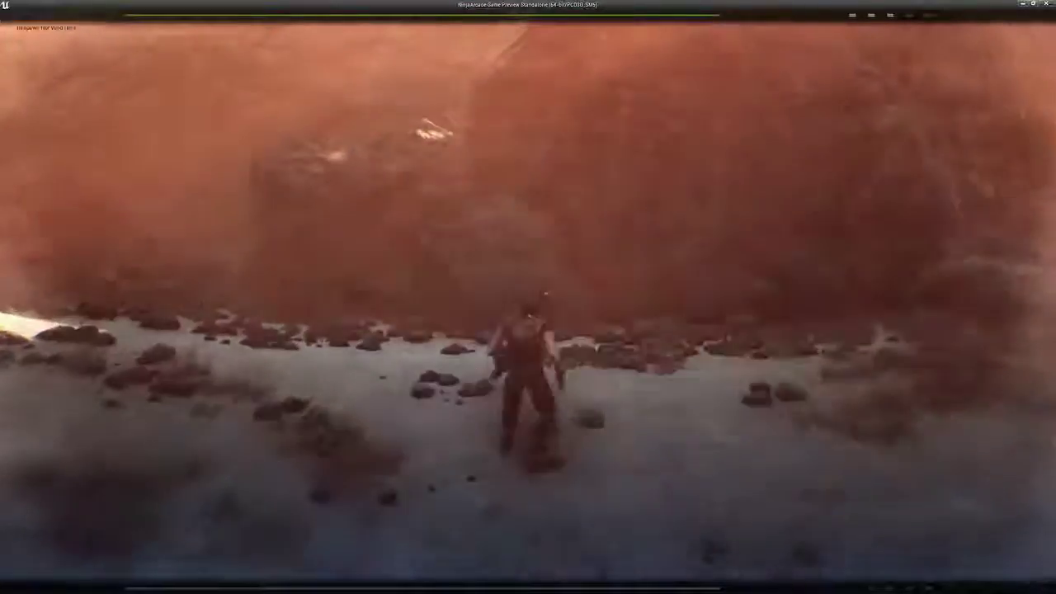
{"action": "key", "text": "d"}
{"action": "key", "text": "s"}
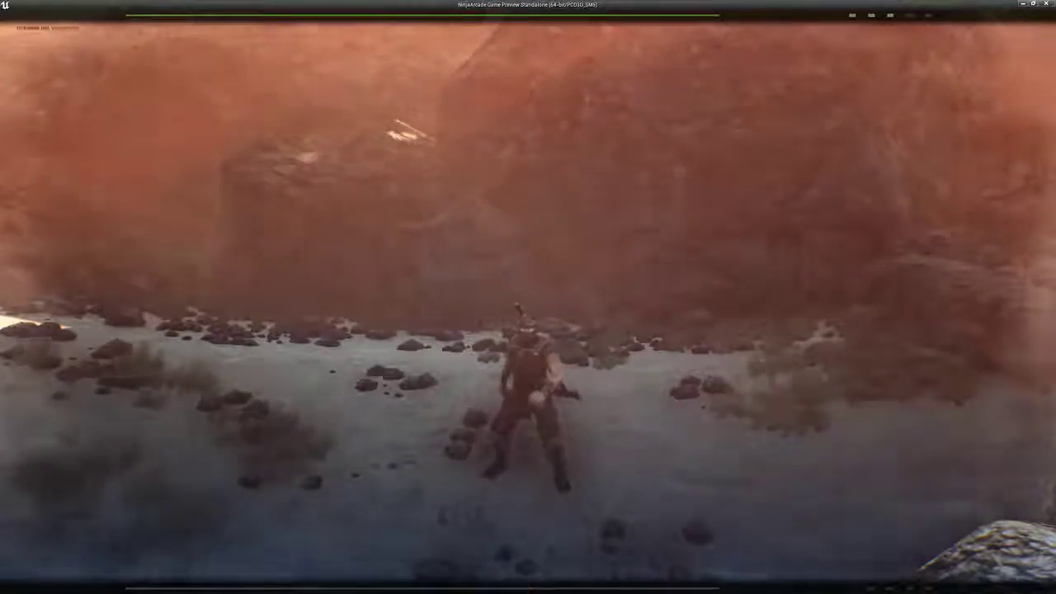
{"action": "key", "text": "w"}
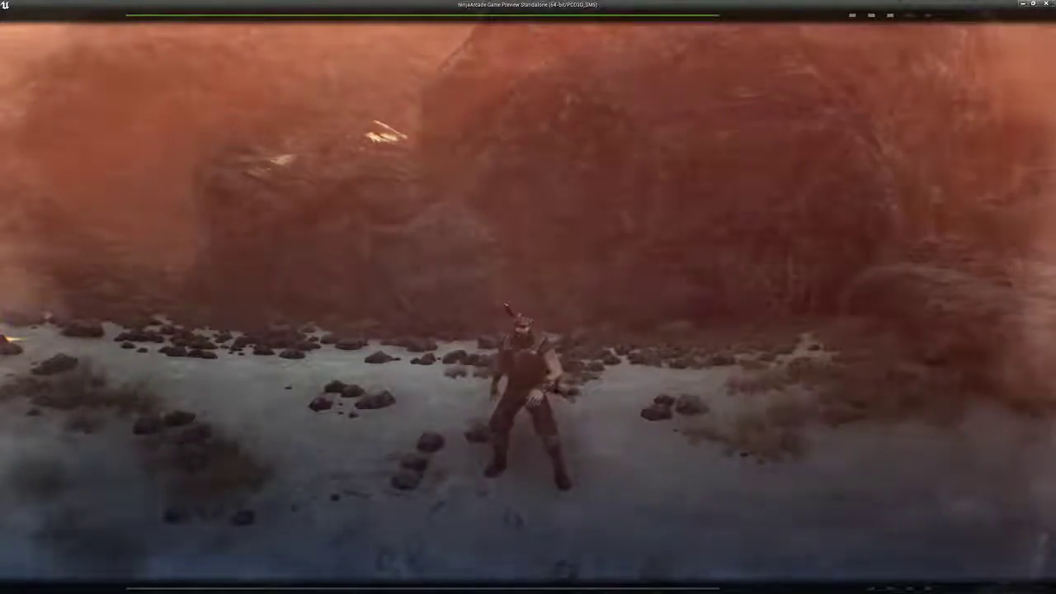
{"action": "key", "text": "a"}
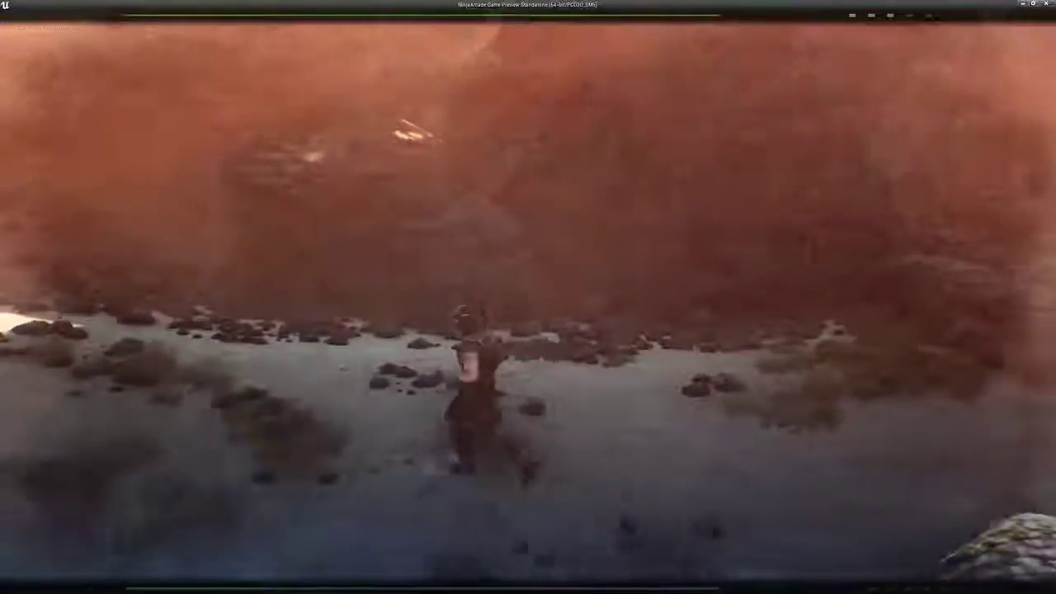
{"action": "key", "text": "d"}
{"action": "key", "text": "a"}
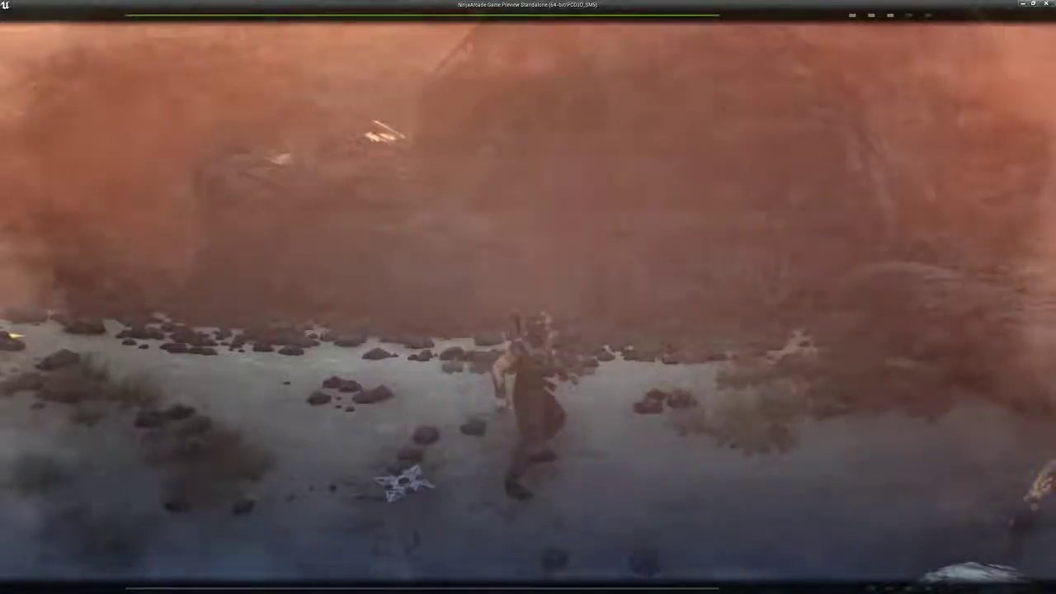
{"action": "key", "text": "a"}
{"action": "key", "text": "s"}
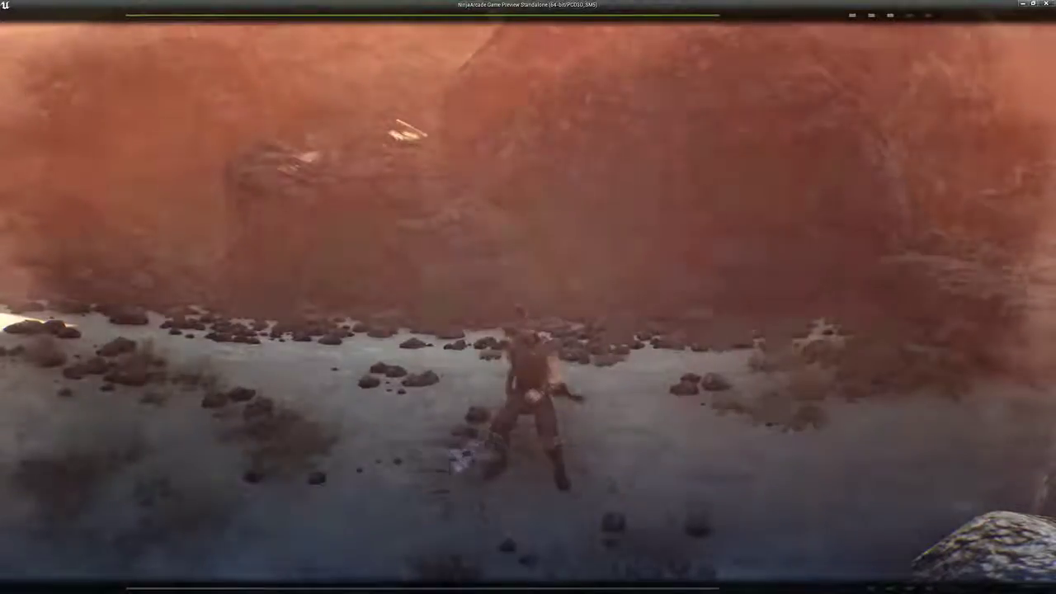
Step: Run the ninja onward through the rocky area to the ruins and dismiss the Razer's Edge and Quick Dodge tutorials
{"action": "key", "text": "w"}
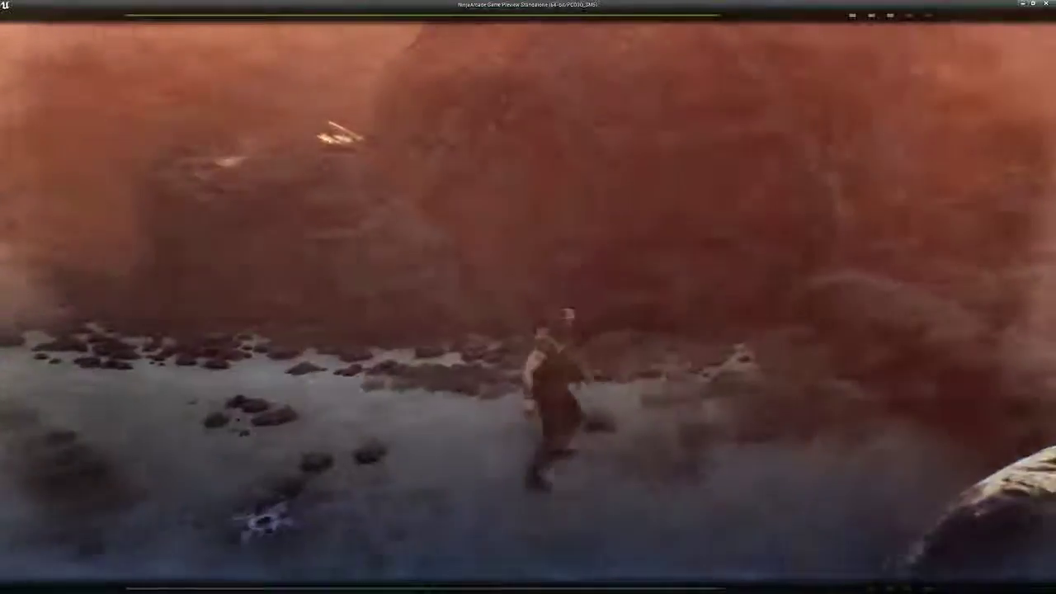
{"action": "key", "text": "d"}
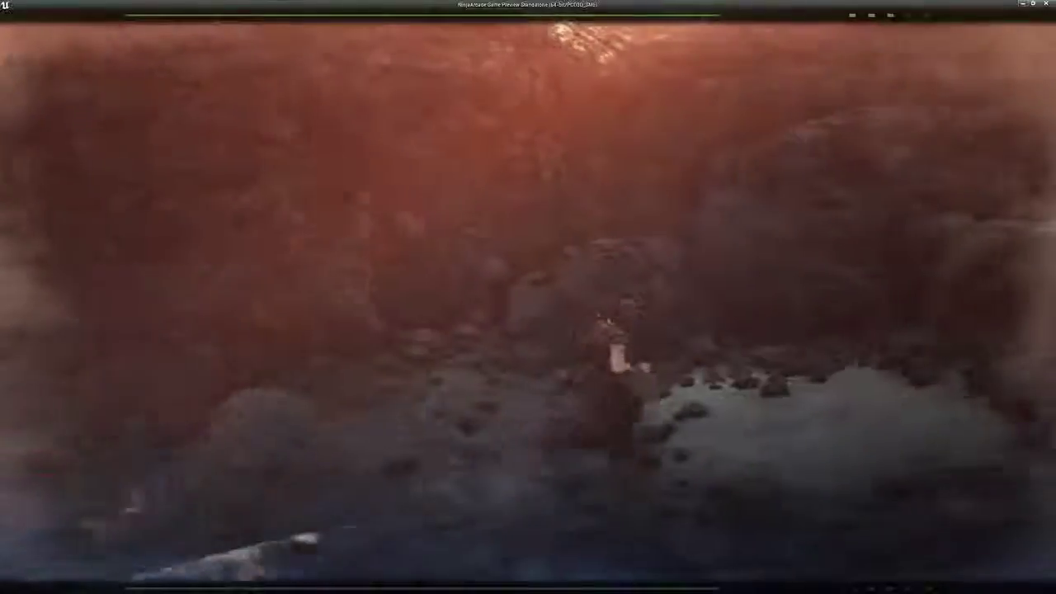
{"action": "key", "text": "space"}
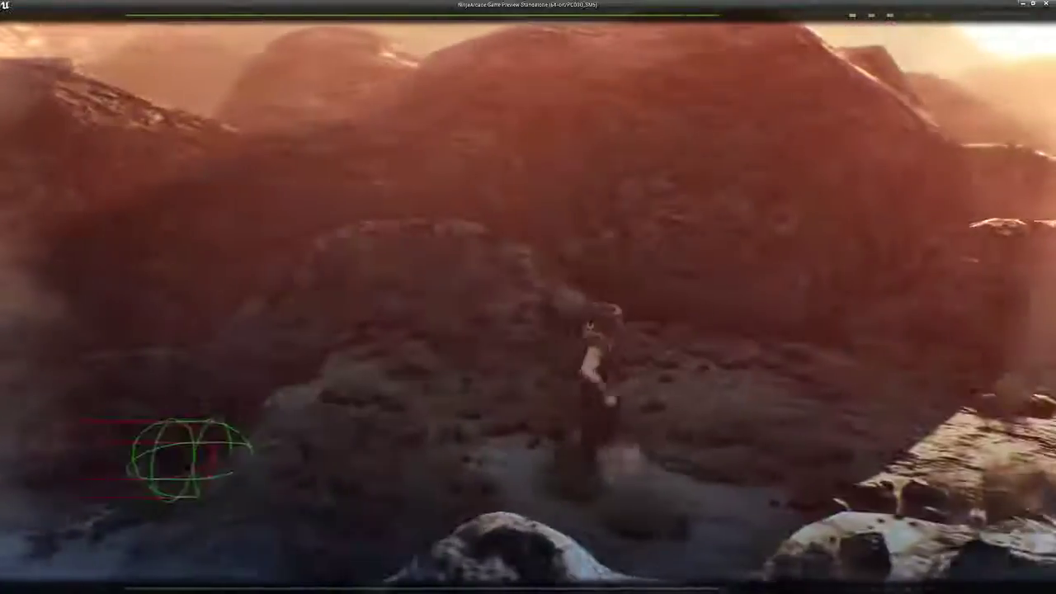
{"action": "key", "text": "d"}
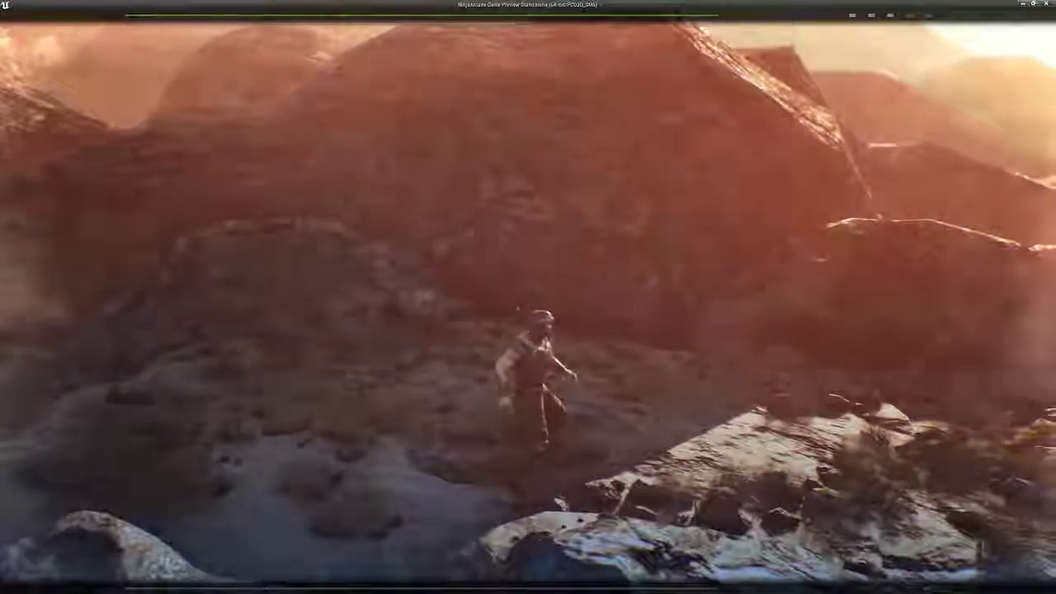
{"action": "key", "text": "w"}
{"action": "key", "text": "d"}
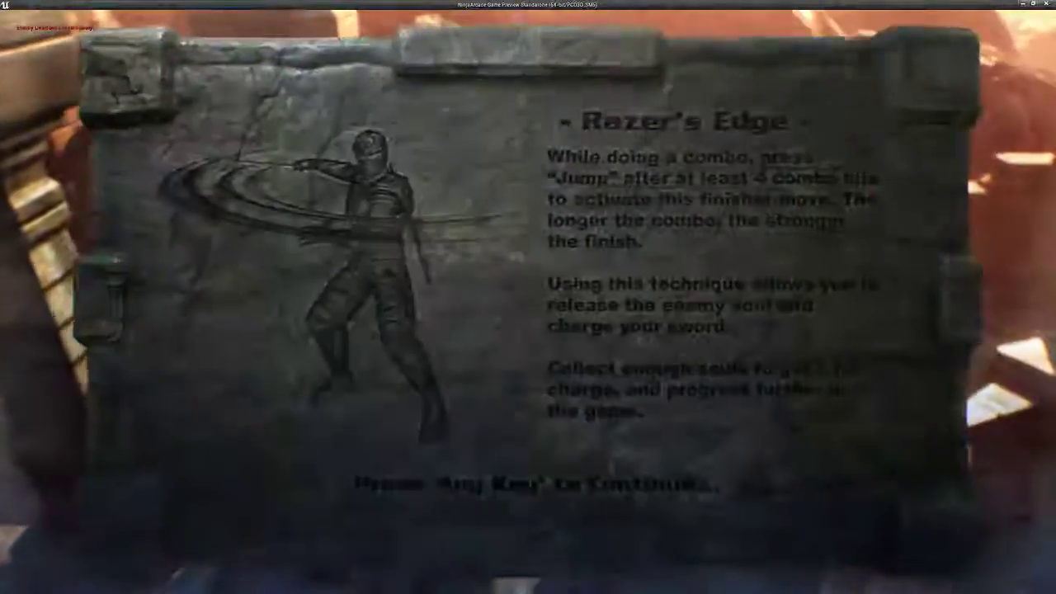
{"action": "key", "text": "space"}
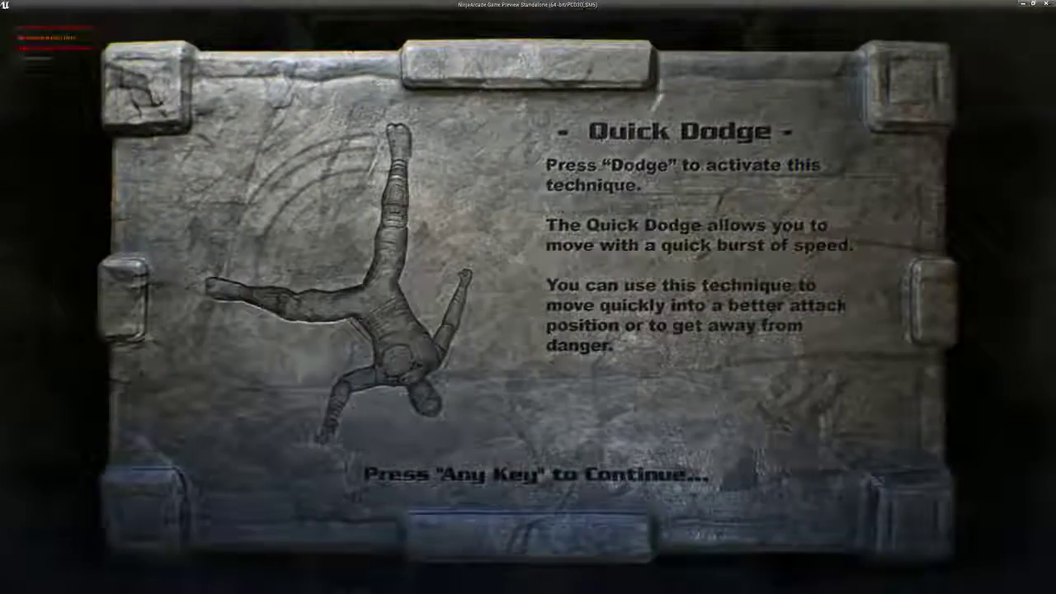
{"action": "key", "text": "space"}
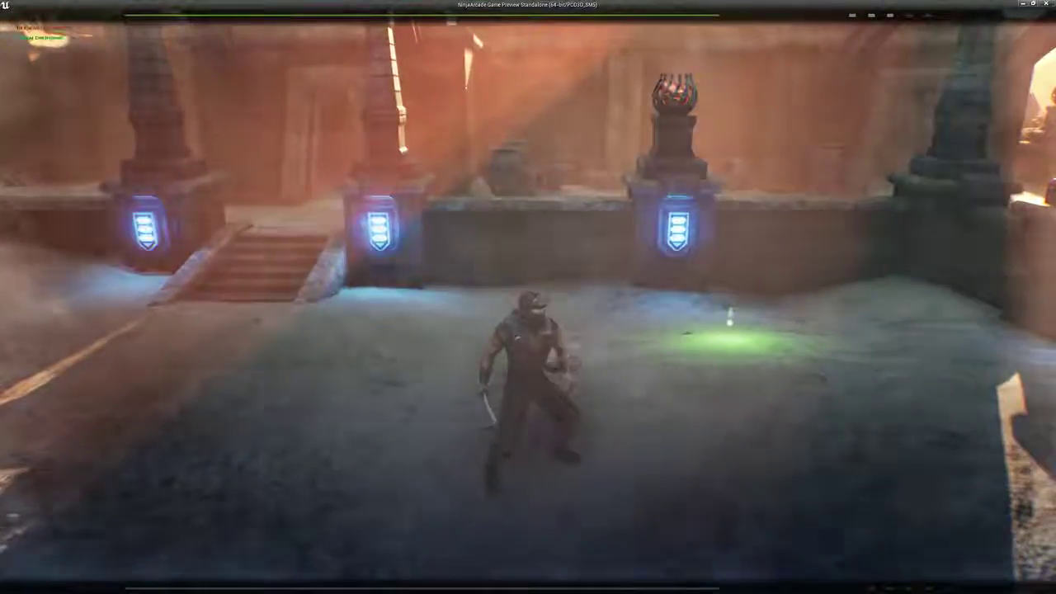
Step: Pause the game in the courtyard with the stairs and open the game settings
{"action": "key", "text": "Escape"}
{"action": "key", "text": "Down"}
{"action": "key", "text": "Down"}
{"action": "key", "text": "Return"}
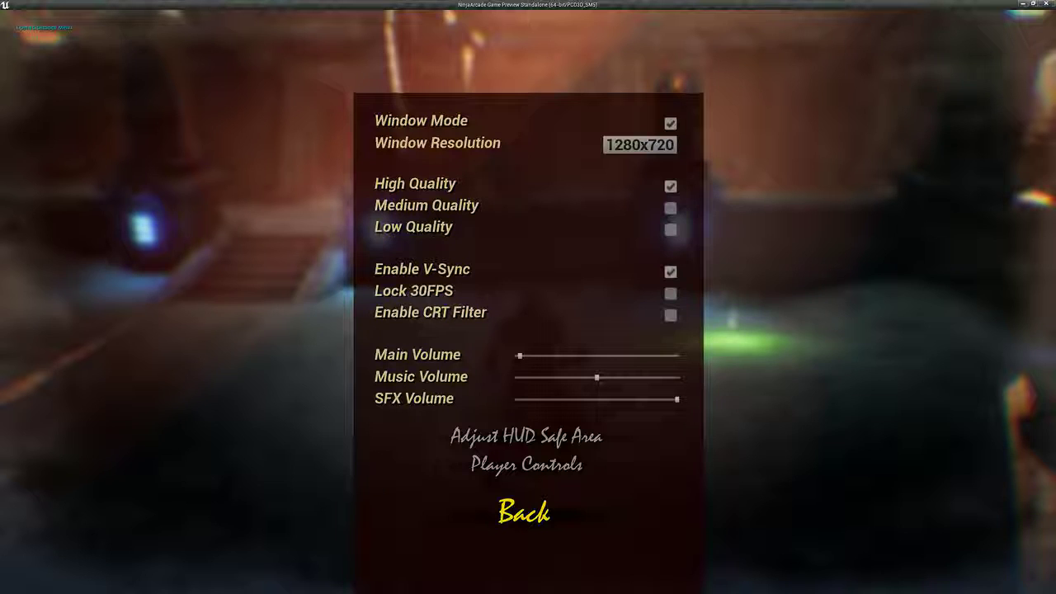
Step: Browse the window resolution and the high, medium and low quality options in the settings
{"action": "key", "text": "Down"}
{"action": "key", "text": "Down"}
{"action": "key", "text": "Down"}
{"action": "key", "text": "Down"}
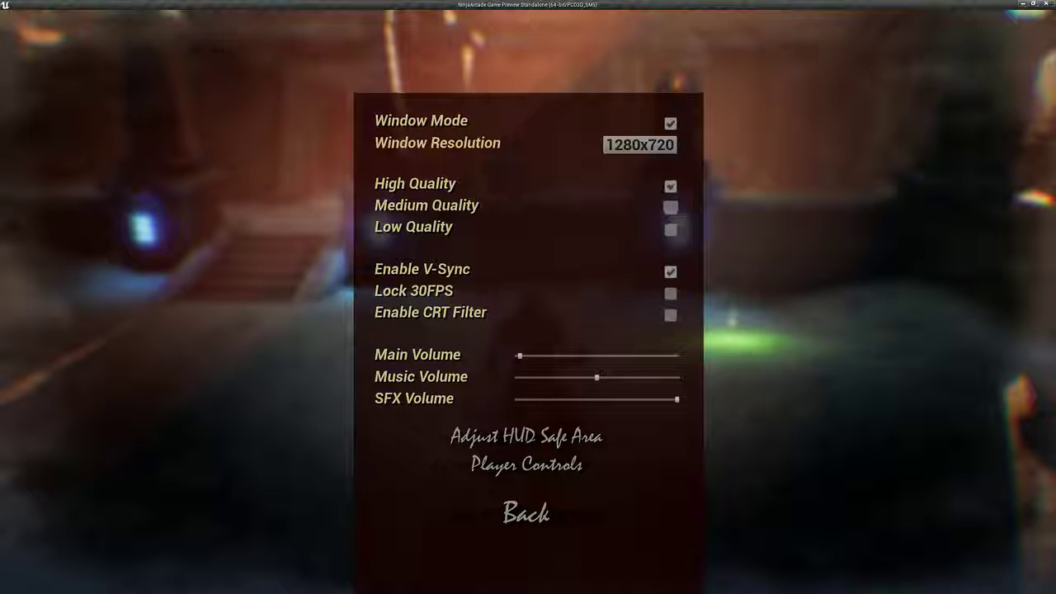
{"action": "key", "text": "Up"}
{"action": "key", "text": "Down"}
{"action": "key", "text": "Up"}
{"action": "key", "text": "Up"}
{"action": "key", "text": "Up"}
{"action": "key", "text": "Down"}
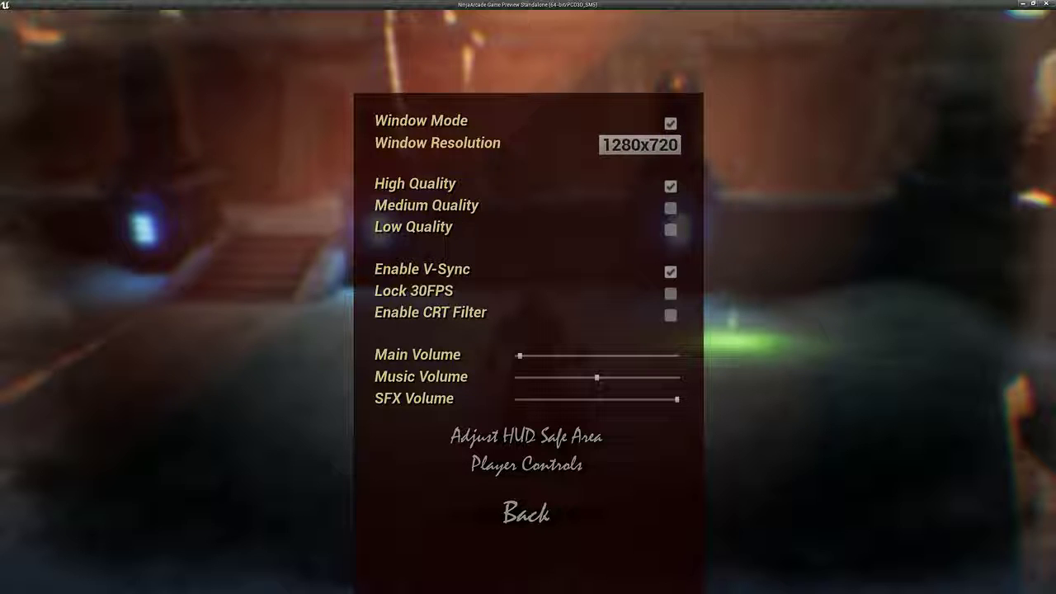
{"action": "key", "text": "Down"}
{"action": "key", "text": "Up"}
{"action": "key", "text": "Up"}
{"action": "key", "text": "Down"}
{"action": "key", "text": "Down"}
{"action": "key", "text": "Up"}
{"action": "key", "text": "Down"}
{"action": "key", "text": "Up"}
{"action": "key", "text": "Down"}
{"action": "key", "text": "Up"}
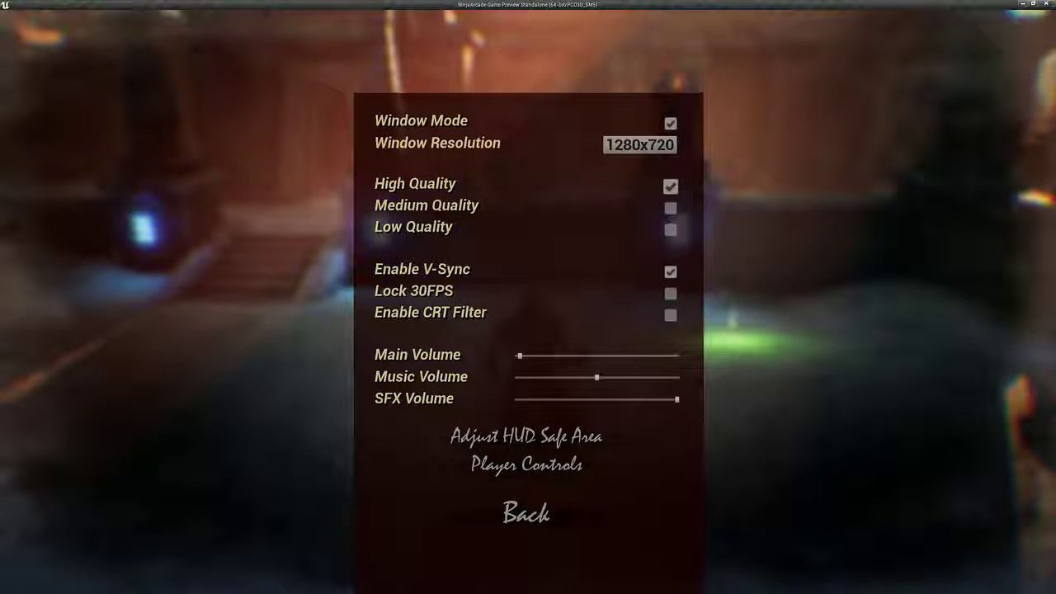
Step: Choose Medium Quality in the game settings and apply the settings
{"action": "key", "text": "Down"}
{"action": "key", "text": "Down"}
{"action": "key", "text": "Down"}
{"action": "key", "text": "Down"}
{"action": "key", "text": "Return"}
{"action": "key", "text": "Down"}
{"action": "key", "text": "Down"}
{"action": "key", "text": "Down"}
{"action": "key", "text": "Down"}
{"action": "key", "text": "Down"}
{"action": "key", "text": "Down"}
{"action": "key", "text": "Down"}
{"action": "key", "text": "Down"}
{"action": "key", "text": "Down"}
{"action": "key", "text": "Down"}
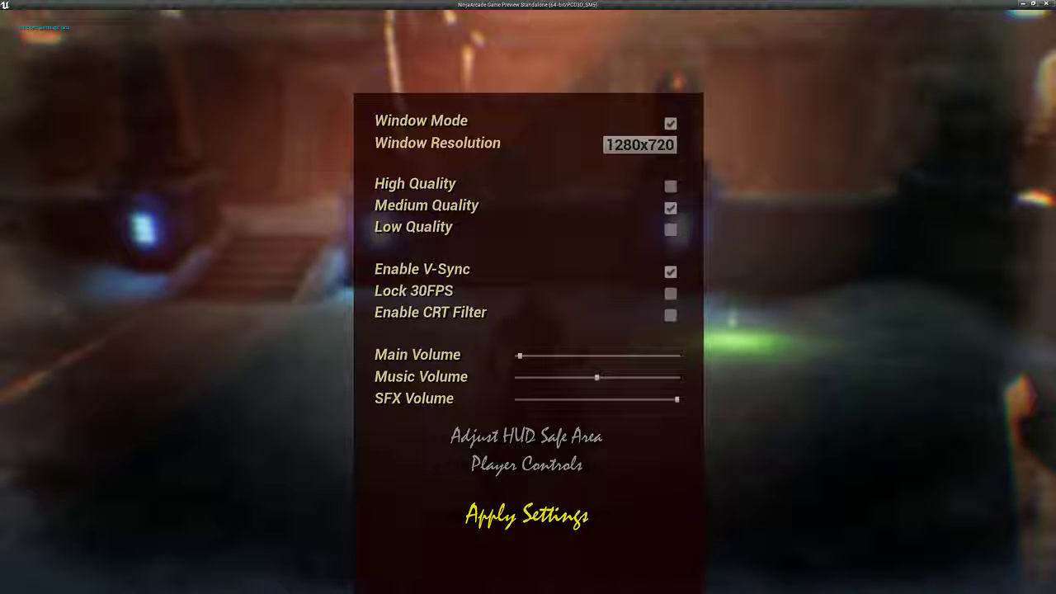
{"action": "key", "text": "Return"}
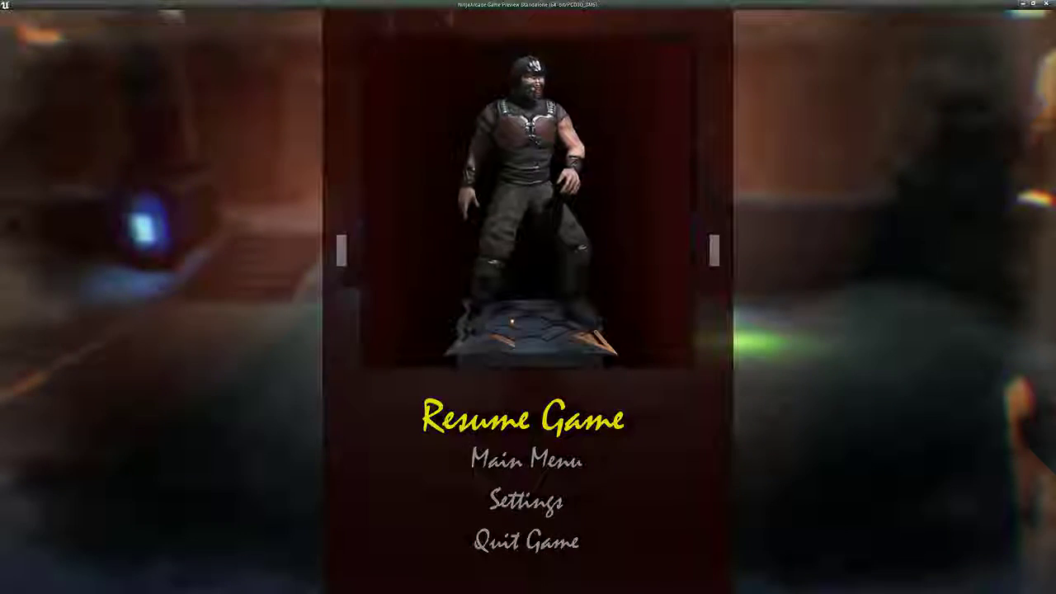
Step: Resume the game, run the ninja across the courtyard and pause again to reach the Settings entry
{"action": "key", "text": "Return"}
{"action": "key", "text": "w"}
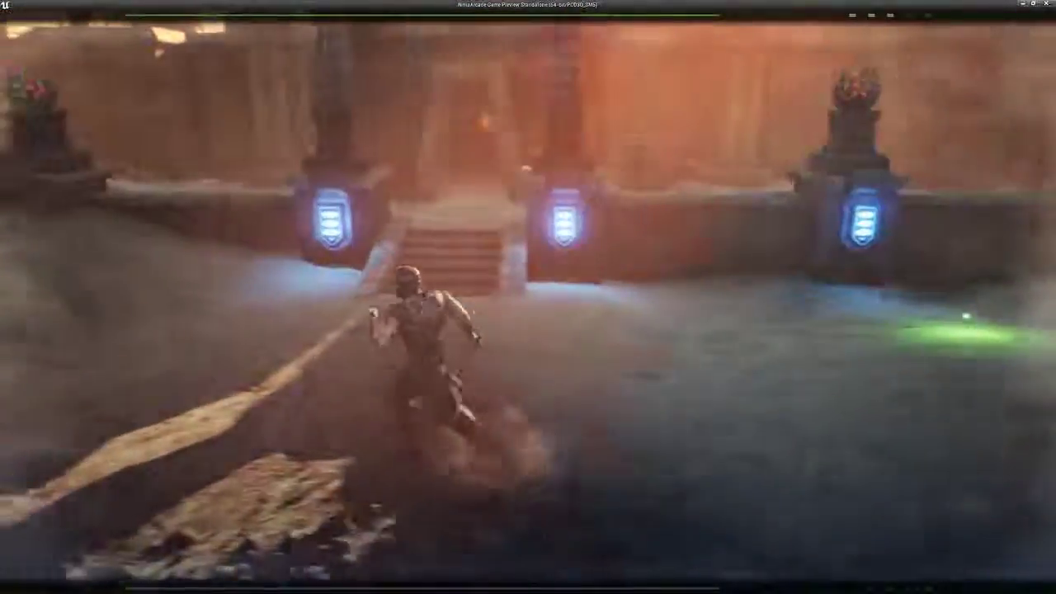
{"action": "key", "text": "a"}
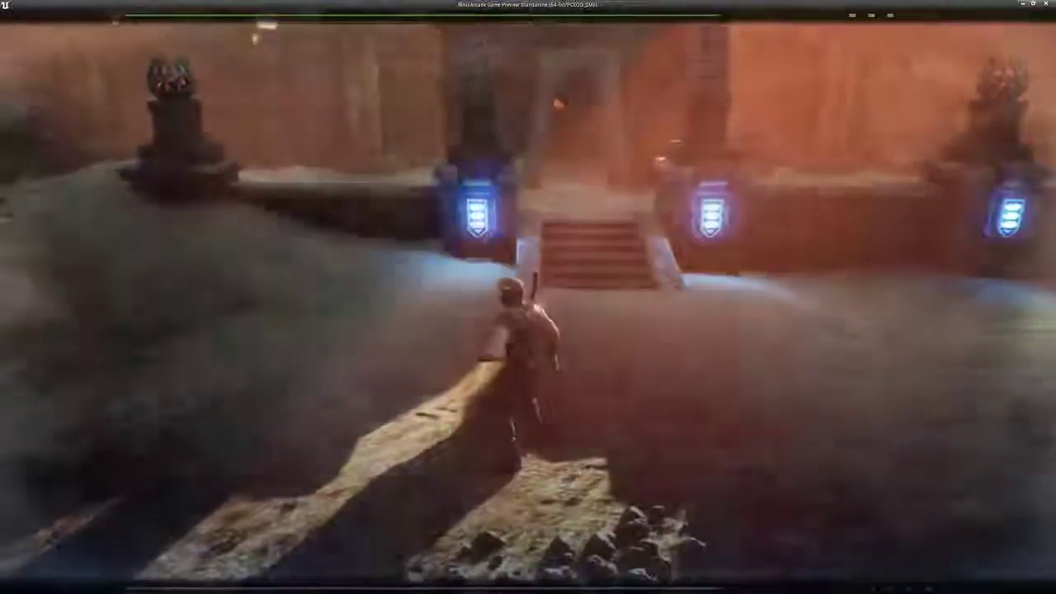
{"action": "key", "text": "Escape"}
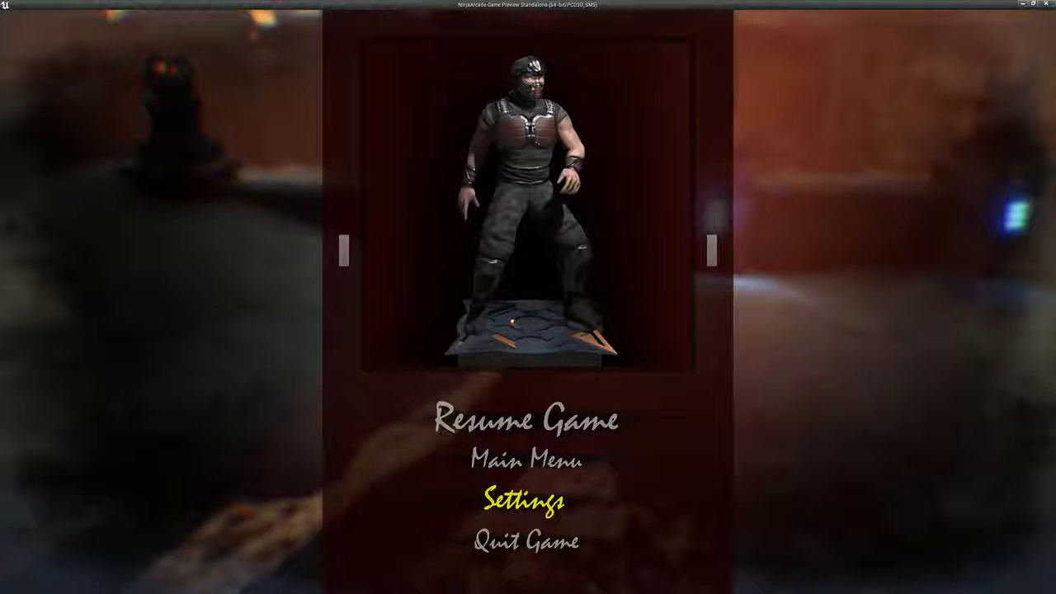
Step: Choose Low Quality in the game settings, apply the settings and resume the game
{"action": "key", "text": "Escape"}
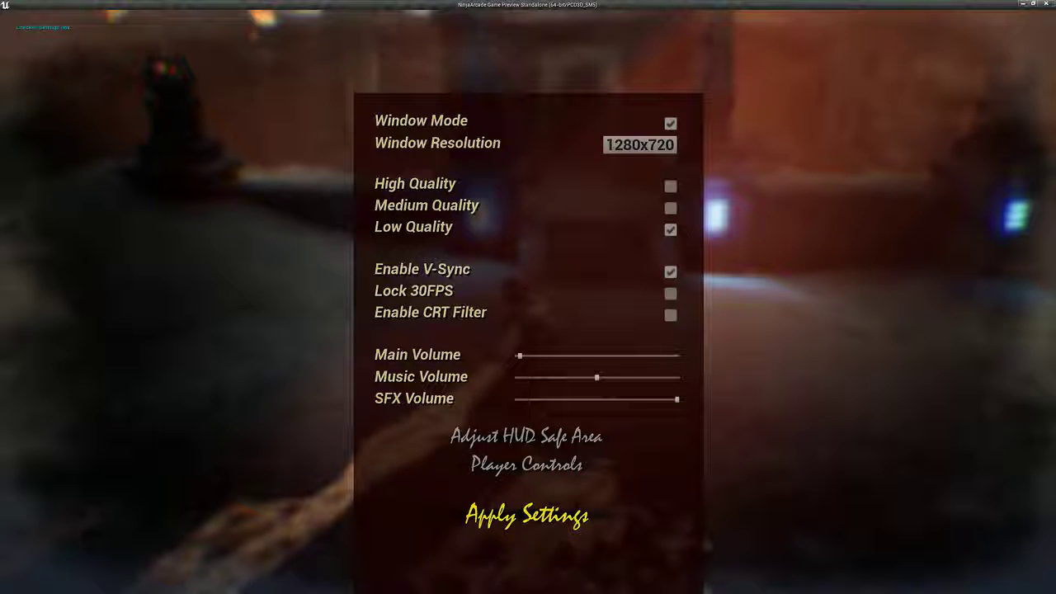
{"action": "key", "text": "Escape"}
{"action": "key", "text": "Escape"}
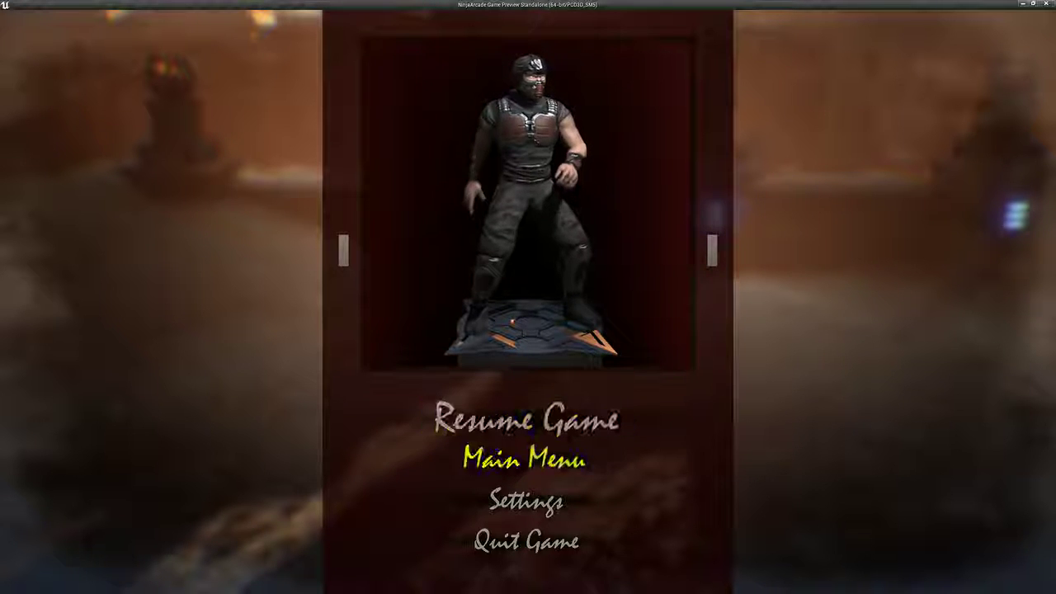
{"action": "key", "text": "Return"}
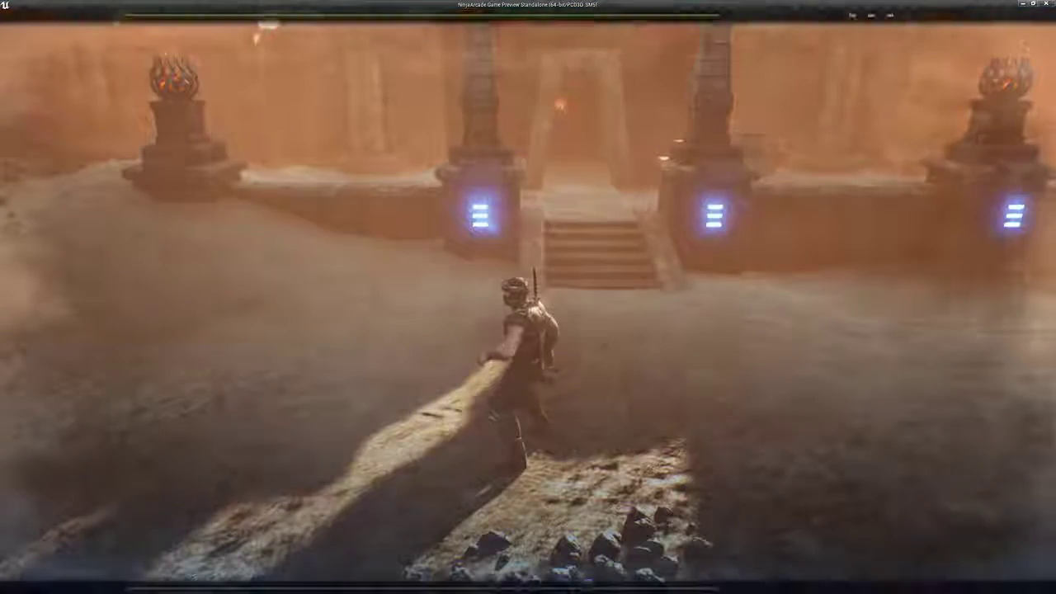
Step: Run the ninja across the sandy courtyard past the stairs and jump up onto the raised terrace at low quality
{"action": "key", "text": "a"}
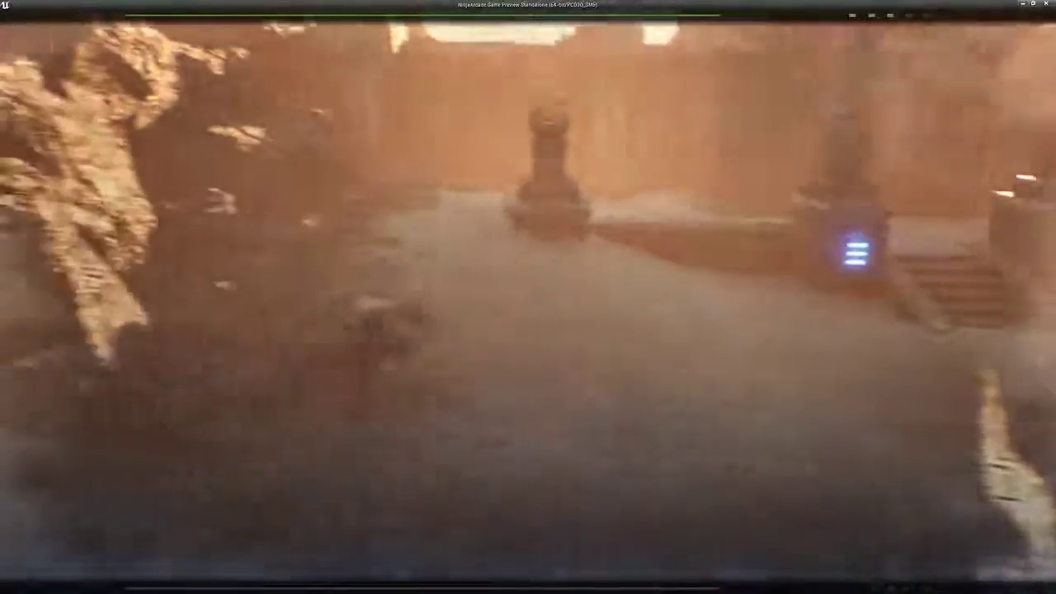
{"action": "key", "text": "space"}
{"action": "key", "text": "d"}
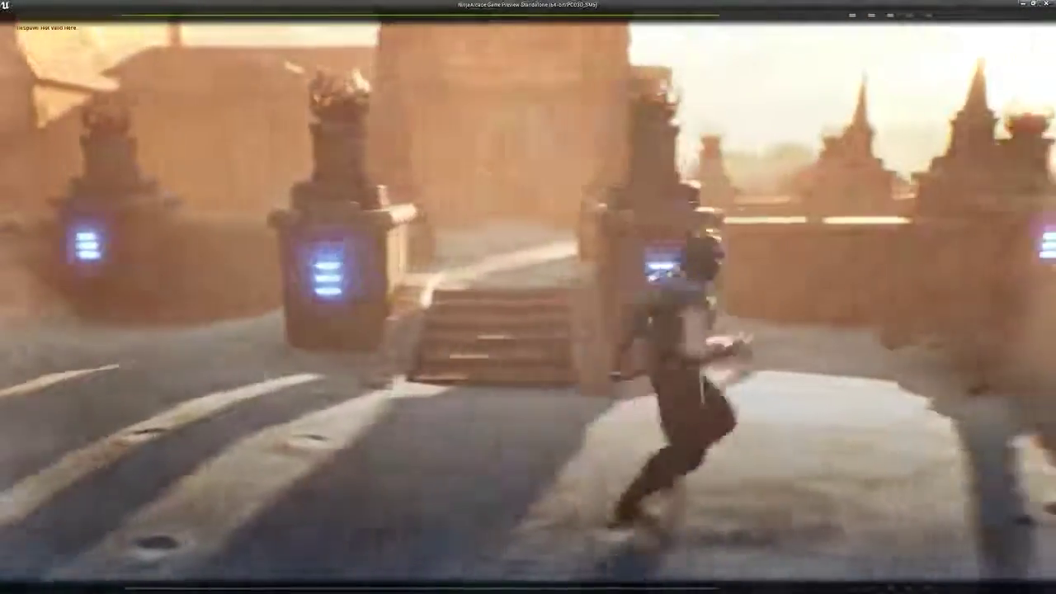
{"action": "key", "text": "w"}
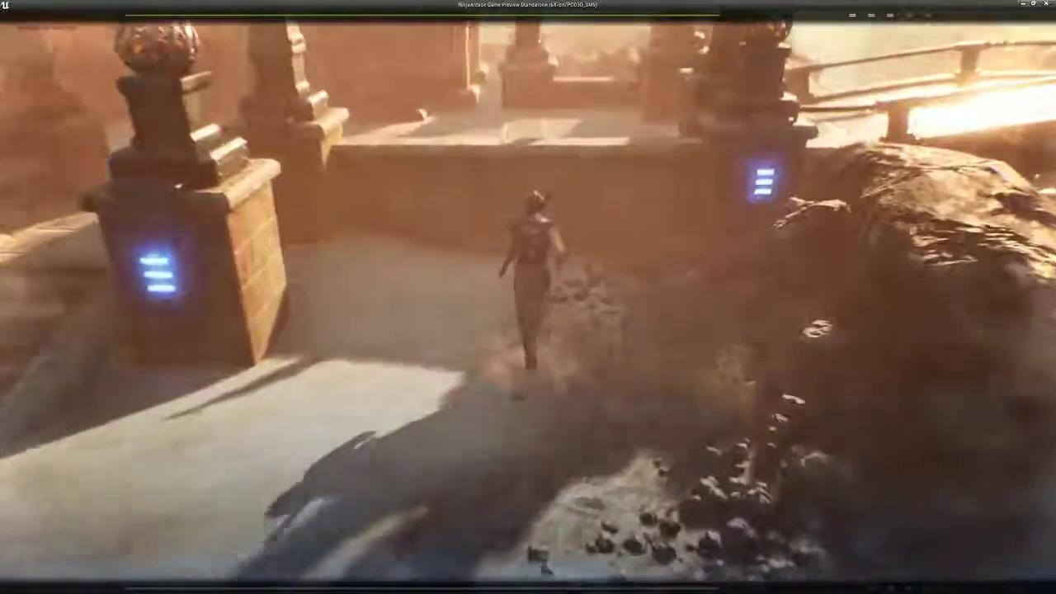
{"action": "key", "text": "space"}
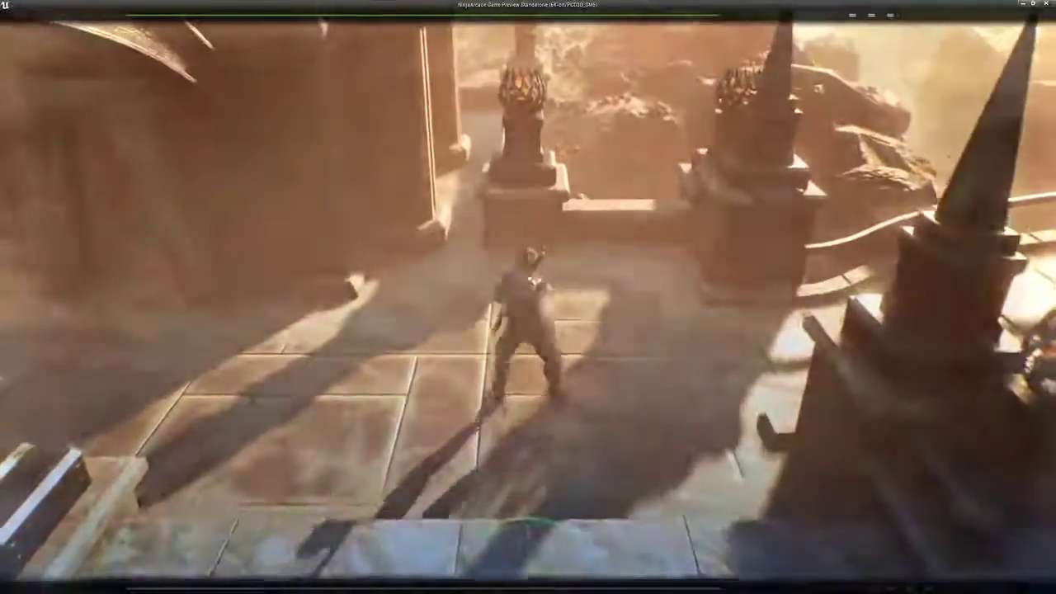
Step: Run the ninja along the terrace, drop back into the courtyard and jump up beside the bridge again
{"action": "key", "text": "a"}
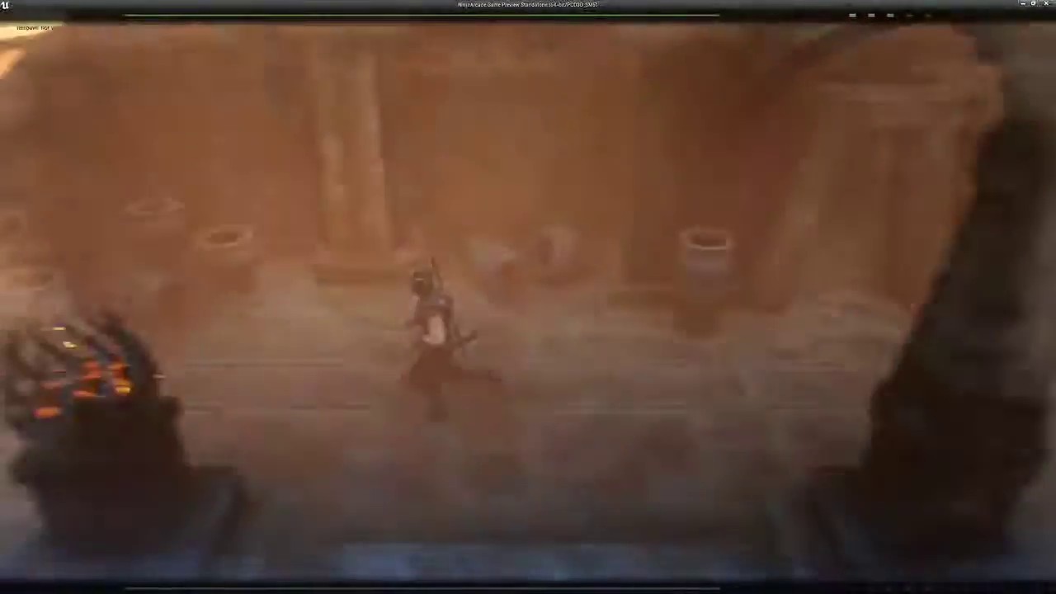
{"action": "key", "text": "d"}
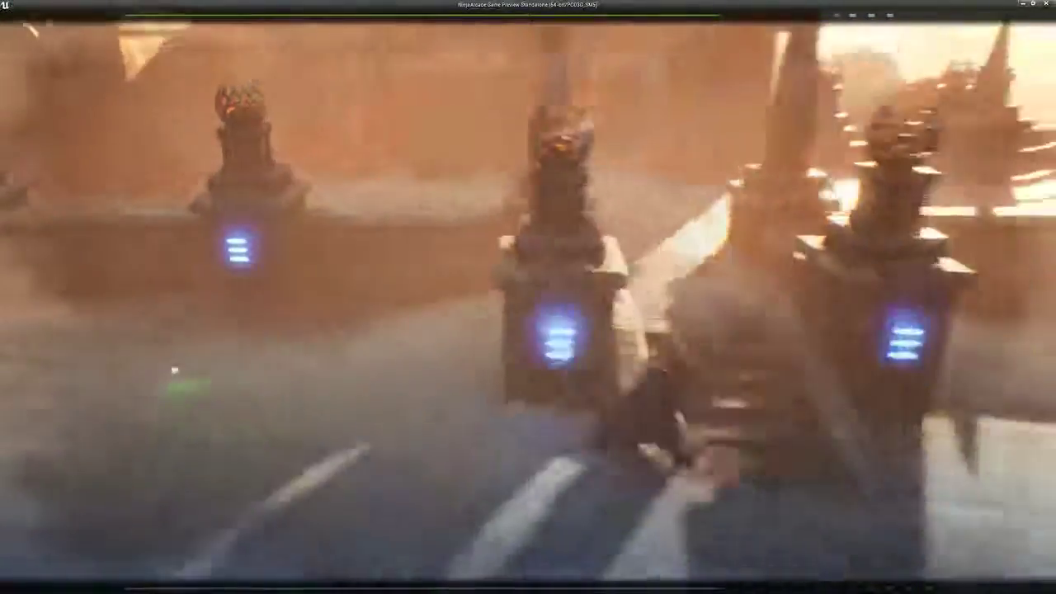
{"action": "key", "text": "w"}
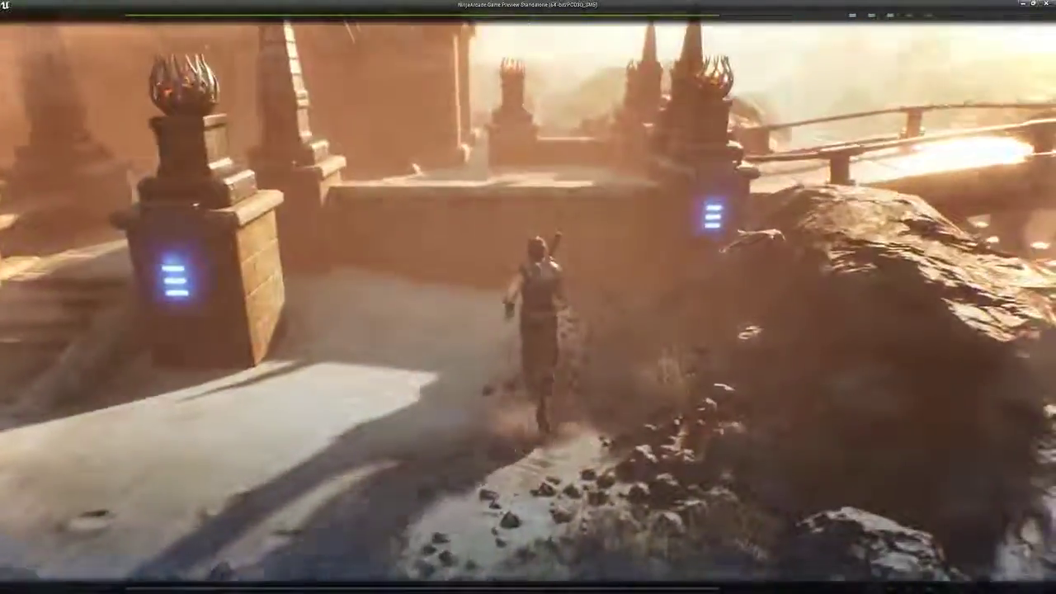
{"action": "key", "text": "space"}
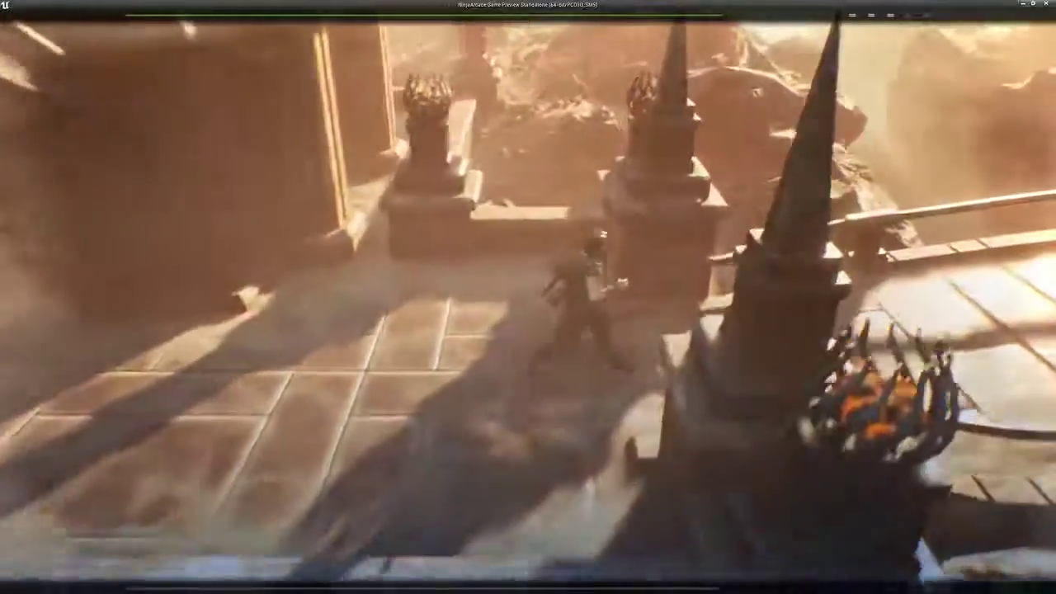
Step: Run the ninja over the railed stone bridge to the far terrace and back to the courtyard stairs
{"action": "key", "text": "d"}
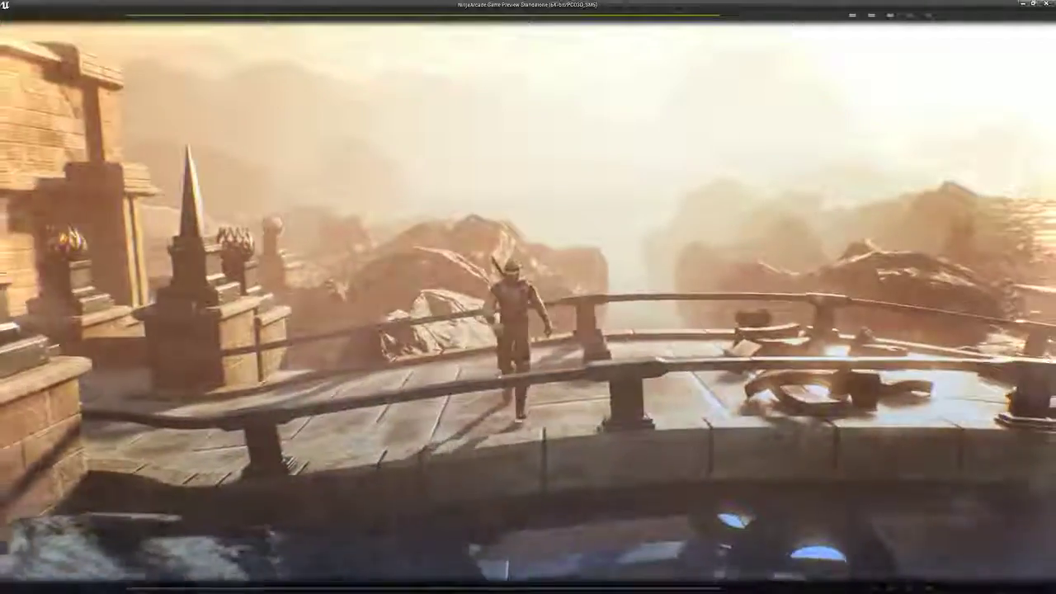
{"action": "key", "text": "a"}
{"action": "key", "text": "d"}
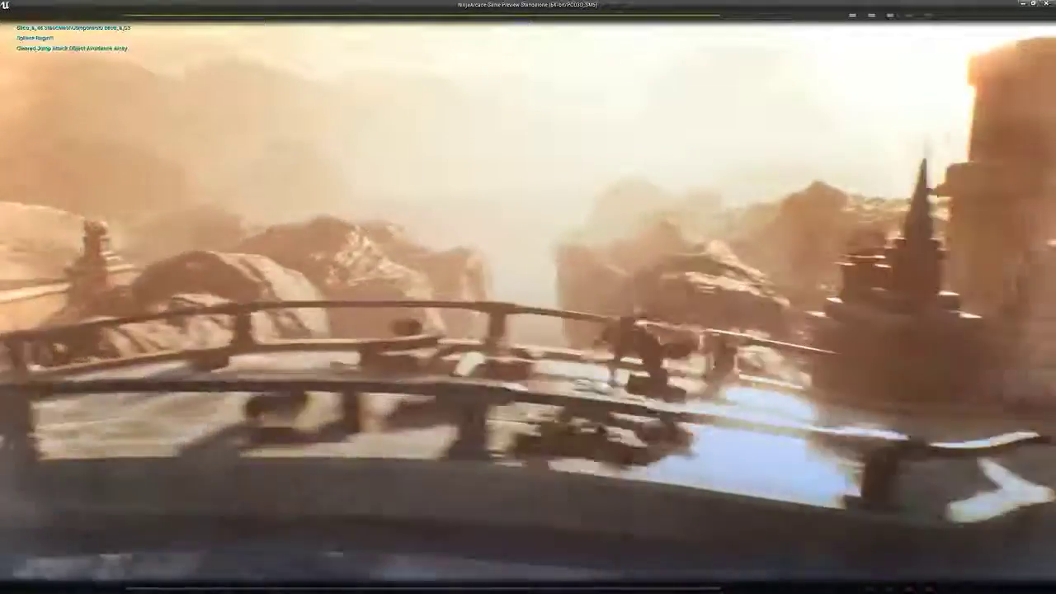
{"action": "key", "text": "w"}
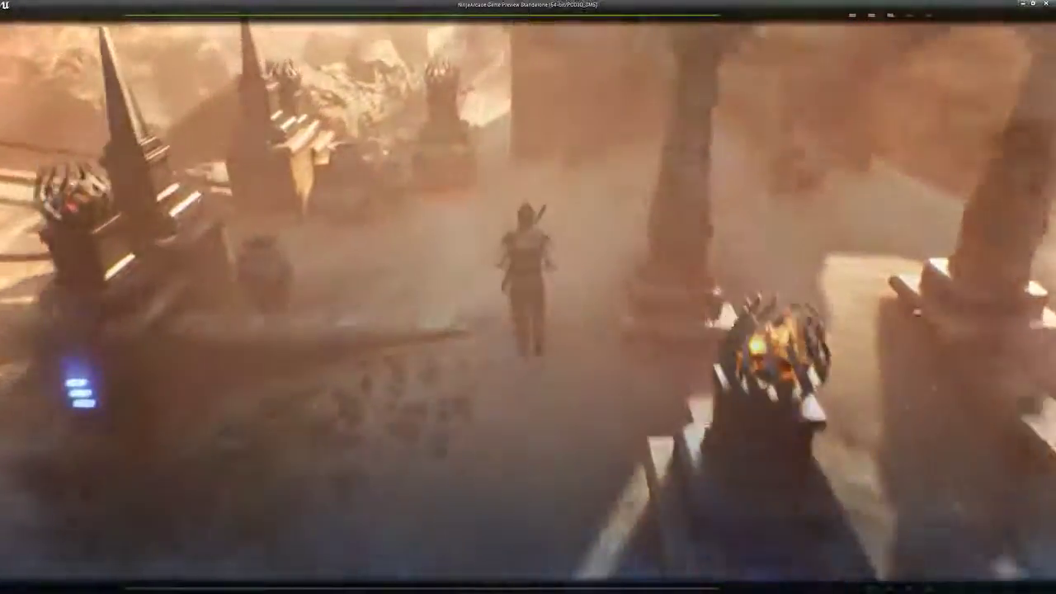
{"action": "key", "text": "a"}
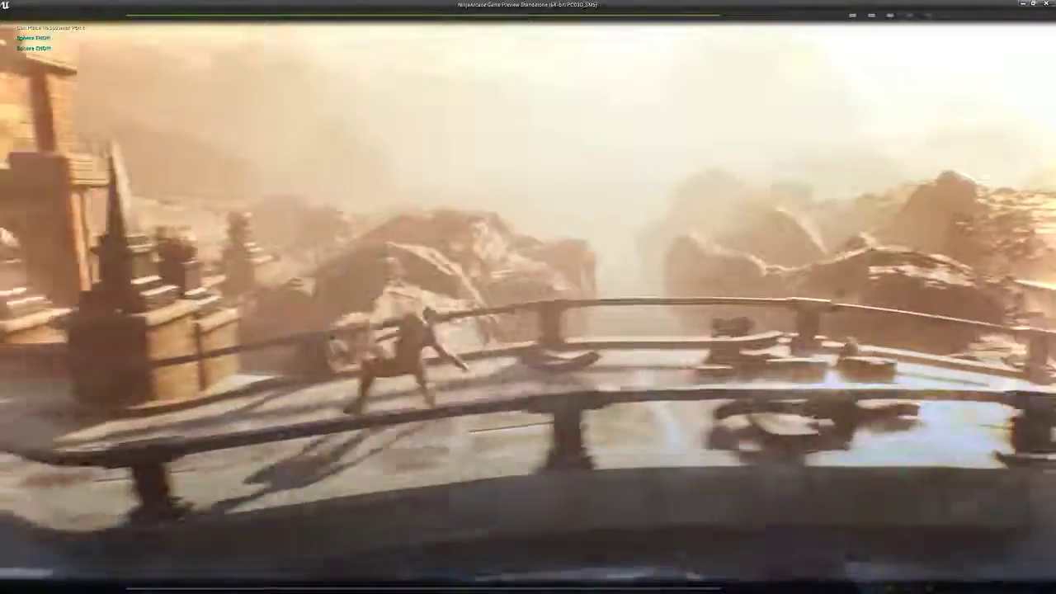
{"action": "key", "text": "s"}
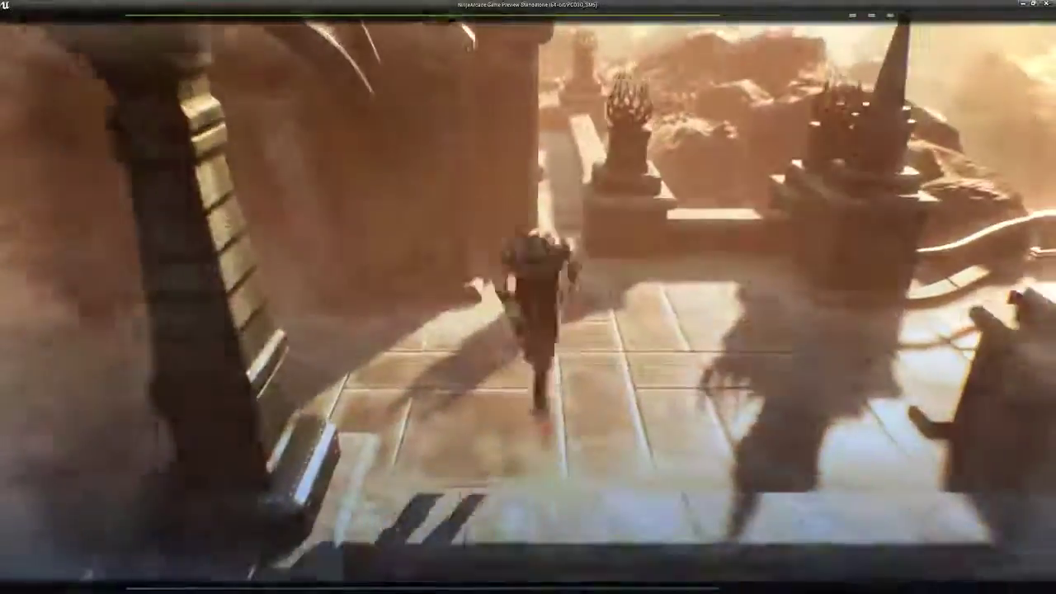
{"action": "key", "text": "a"}
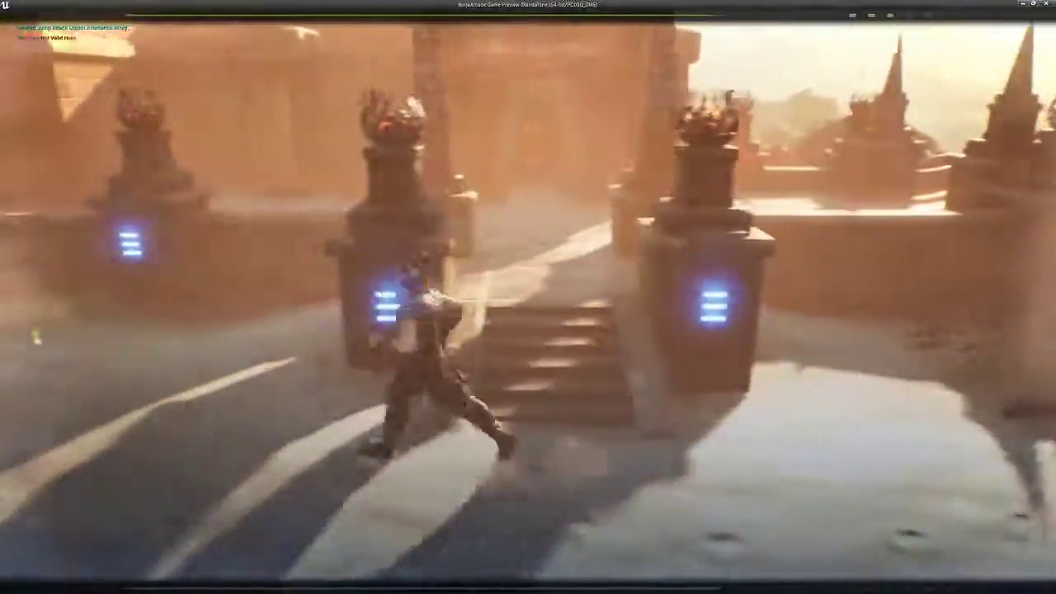
Step: Run the ninja back and forth through the courtyard in front of the glowing pillars and pause the game
{"action": "key", "text": "a"}
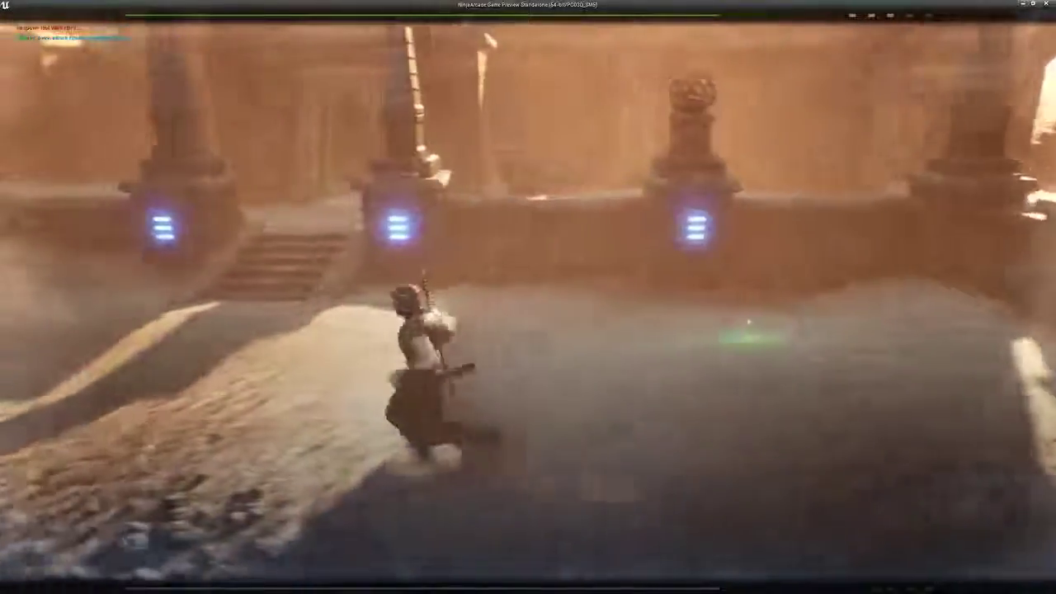
{"action": "key", "text": "a"}
{"action": "key", "text": "w"}
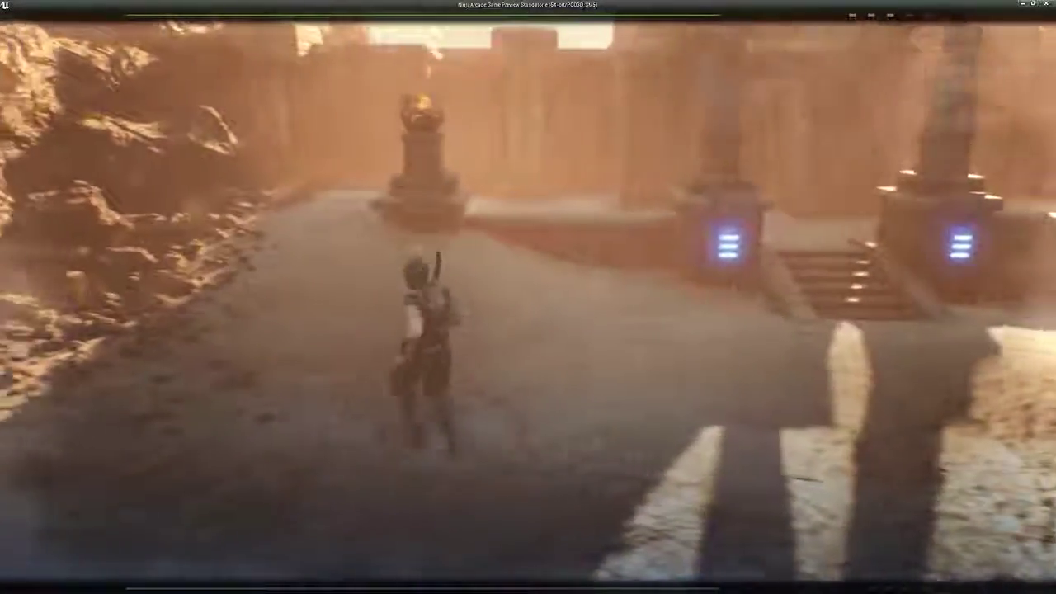
{"action": "key", "text": "d"}
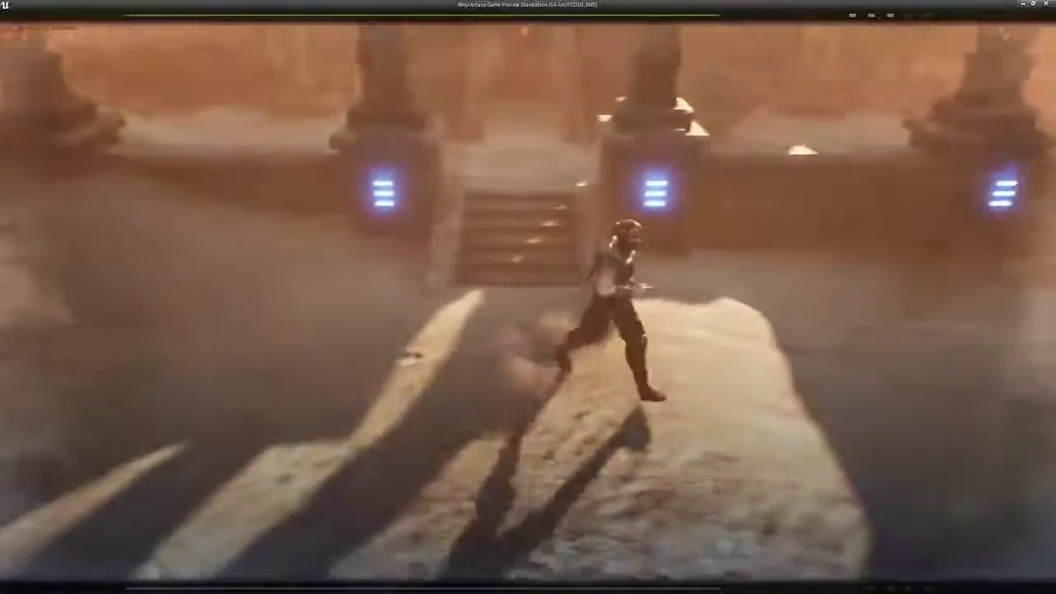
{"action": "key", "text": "d"}
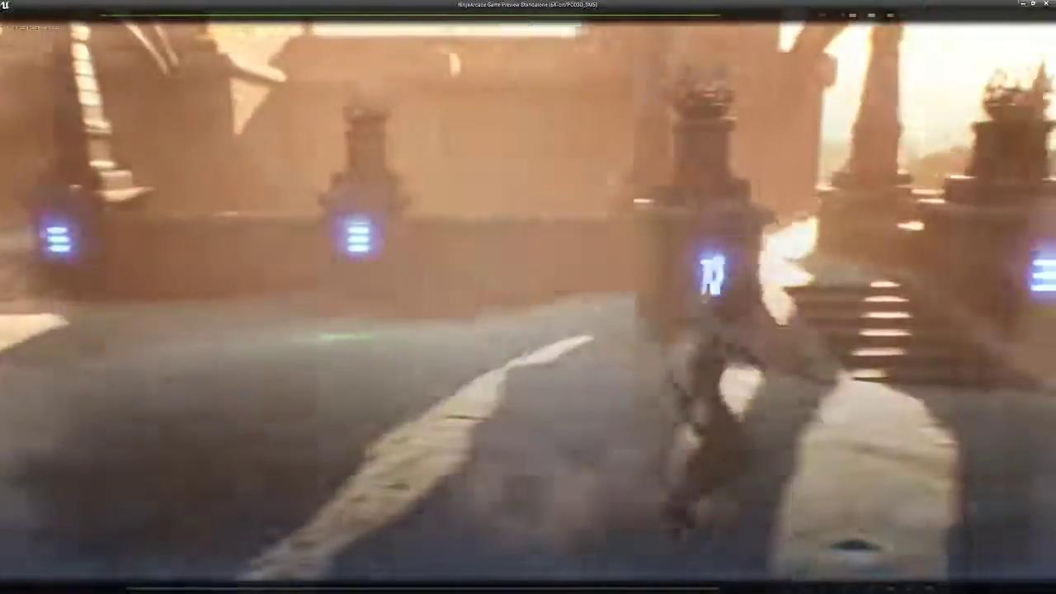
{"action": "key", "text": "d"}
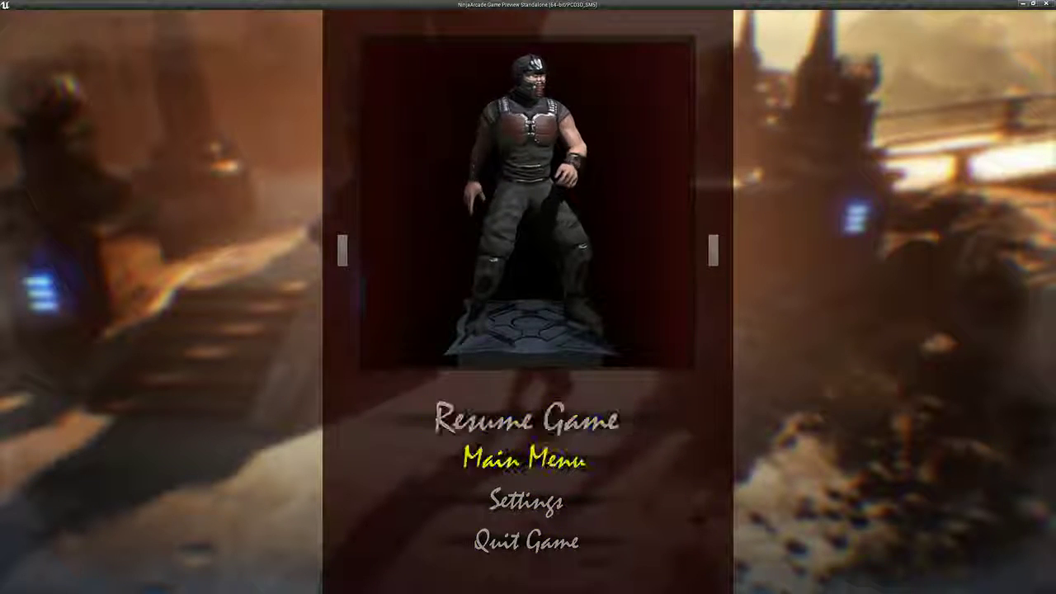
Step: Choose High Quality in the game settings, apply the settings and resume the game
{"action": "key", "text": "Down"}
{"action": "key", "text": "Return"}
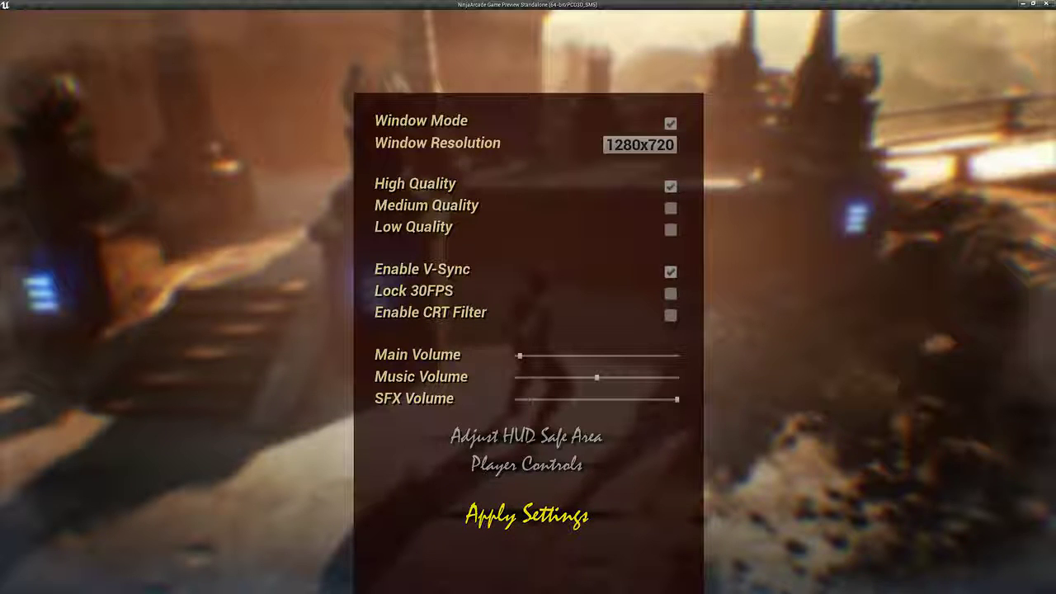
{"action": "key", "text": "Return"}
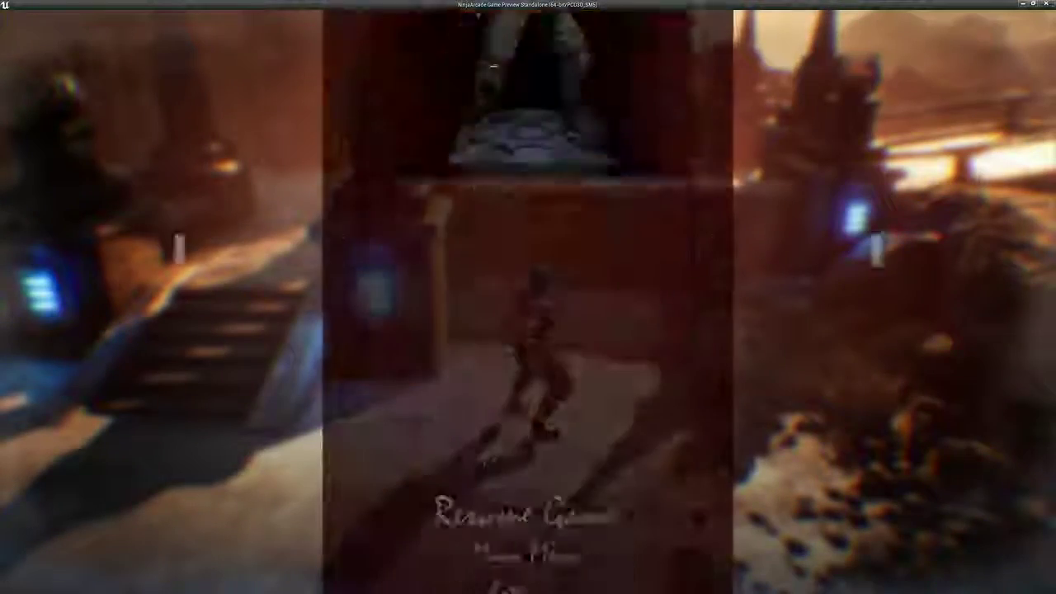
{"action": "key", "text": "Return"}
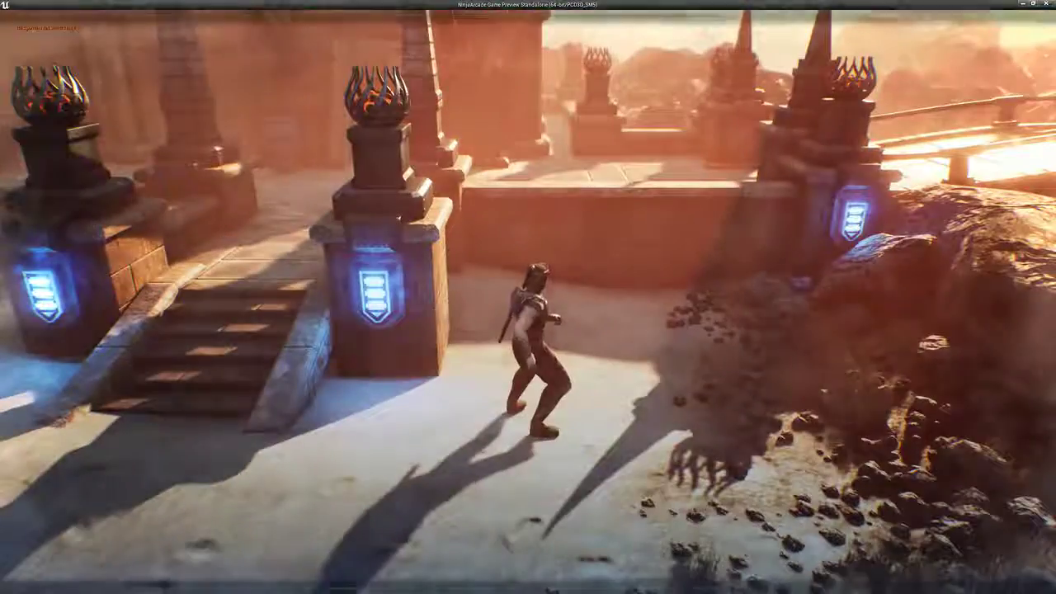
Step: Run the ninja around the courtyard near the green light at high quality and jump onto the terrace
{"action": "key", "text": "a"}
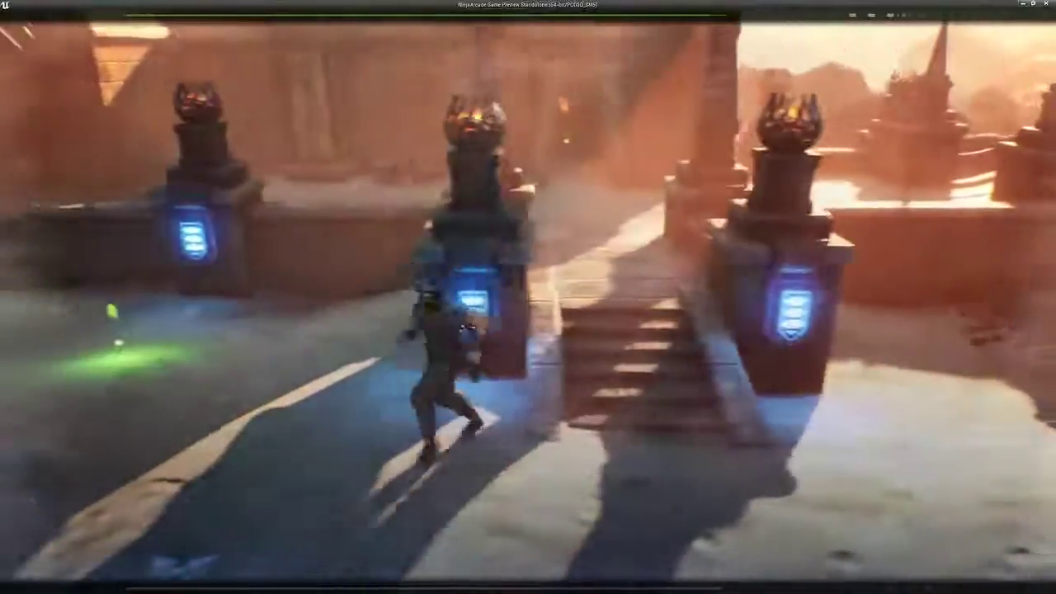
{"action": "key", "text": "a"}
{"action": "key", "text": "s"}
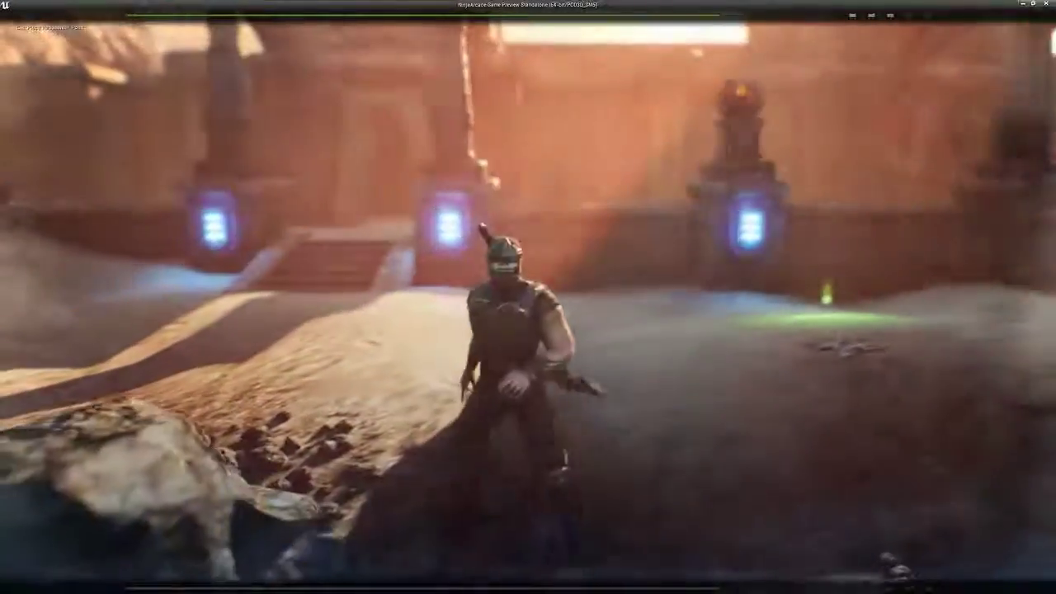
{"action": "key", "text": "d"}
{"action": "key", "text": "w"}
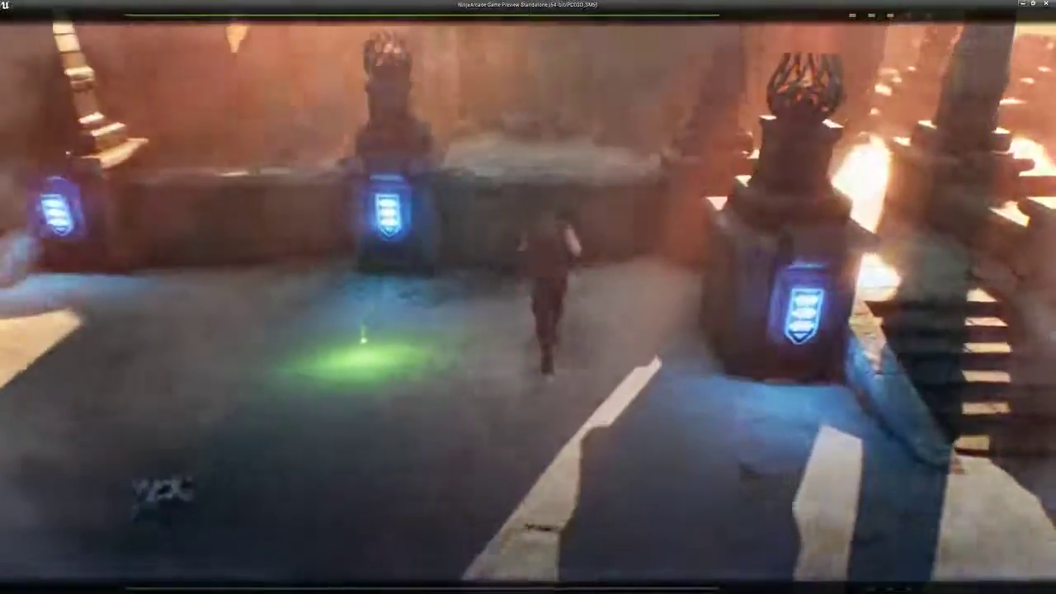
{"action": "key", "text": "space"}
{"action": "key", "text": "d"}
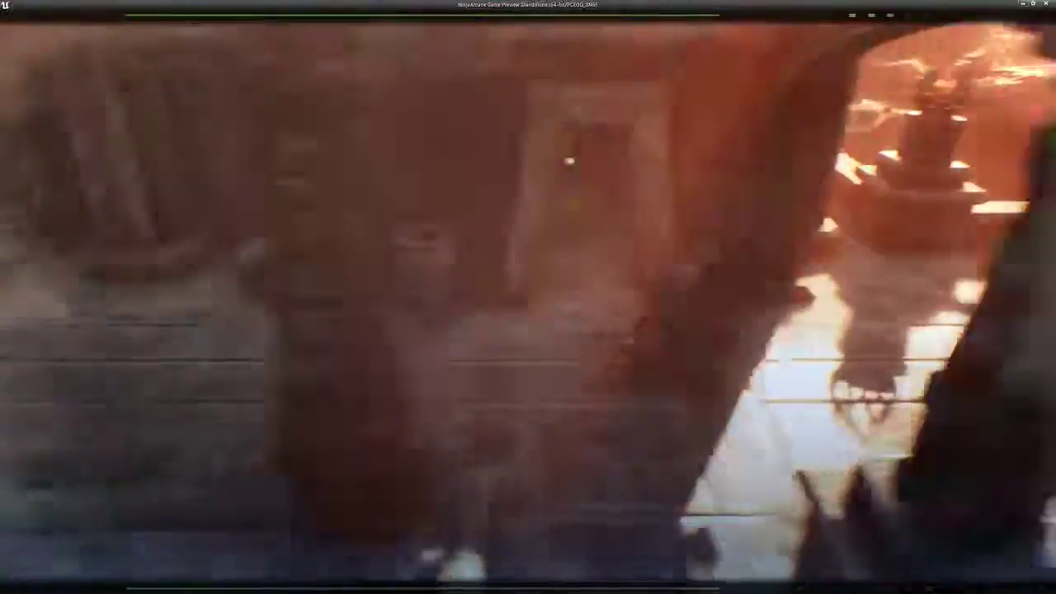
Step: Run the ninja across the railed bridge at high quality, down through the far courtyard and up to the building
{"action": "key", "text": "w"}
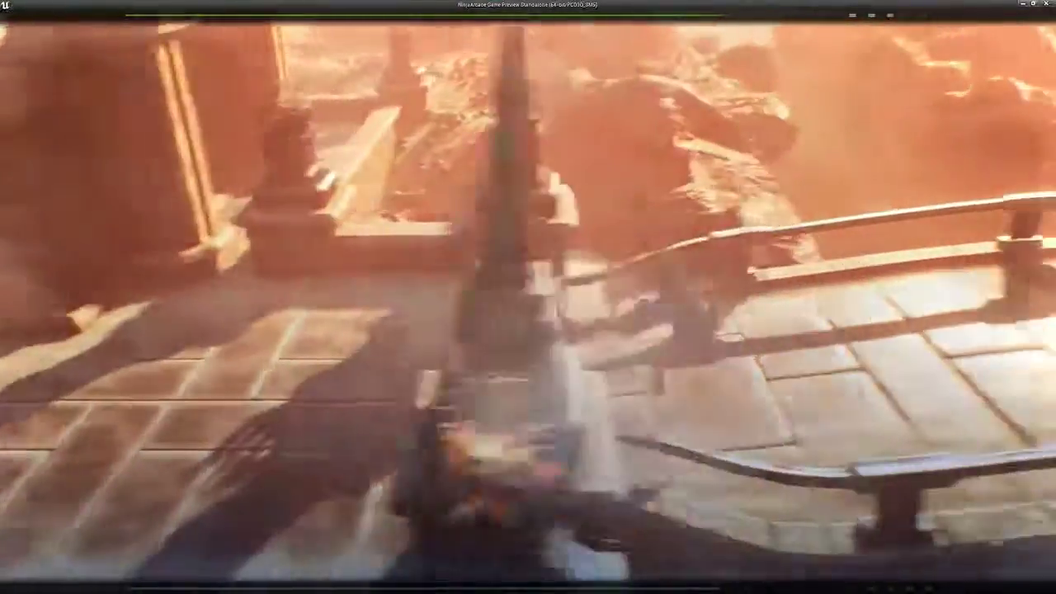
{"action": "key", "text": "d"}
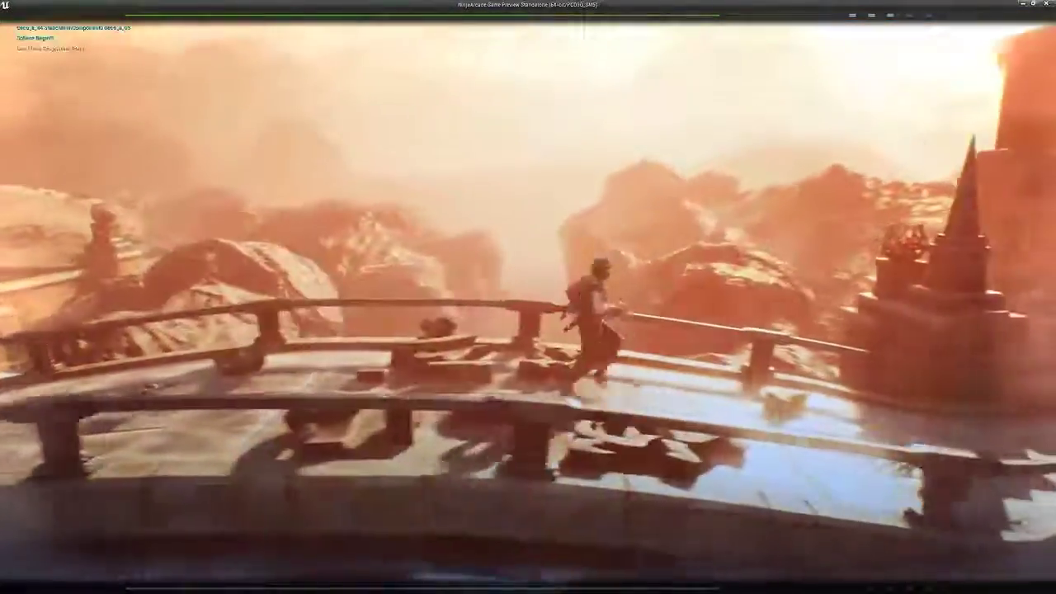
{"action": "key", "text": "d"}
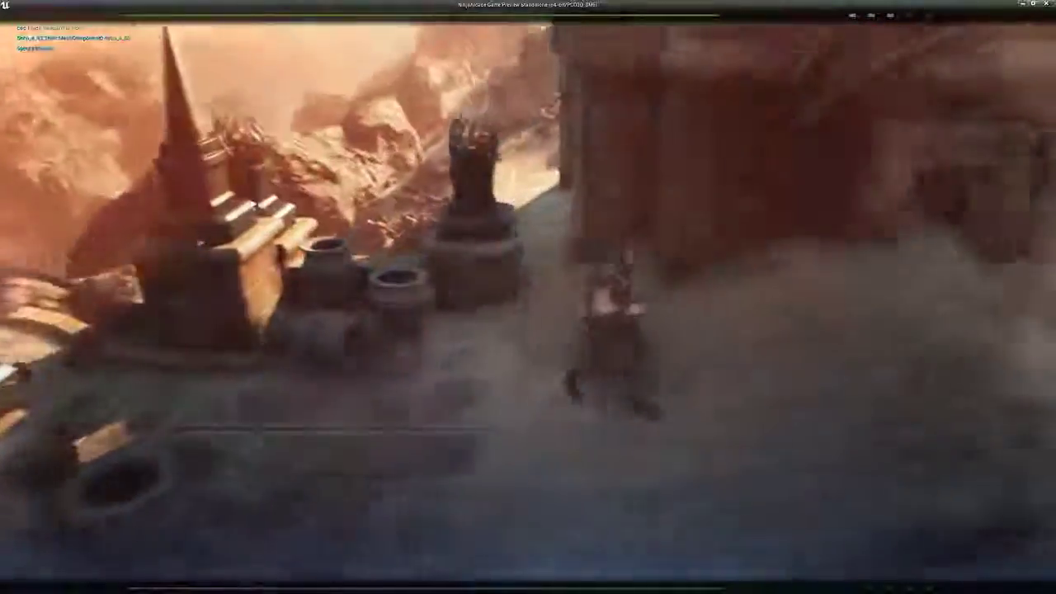
{"action": "key", "text": "s"}
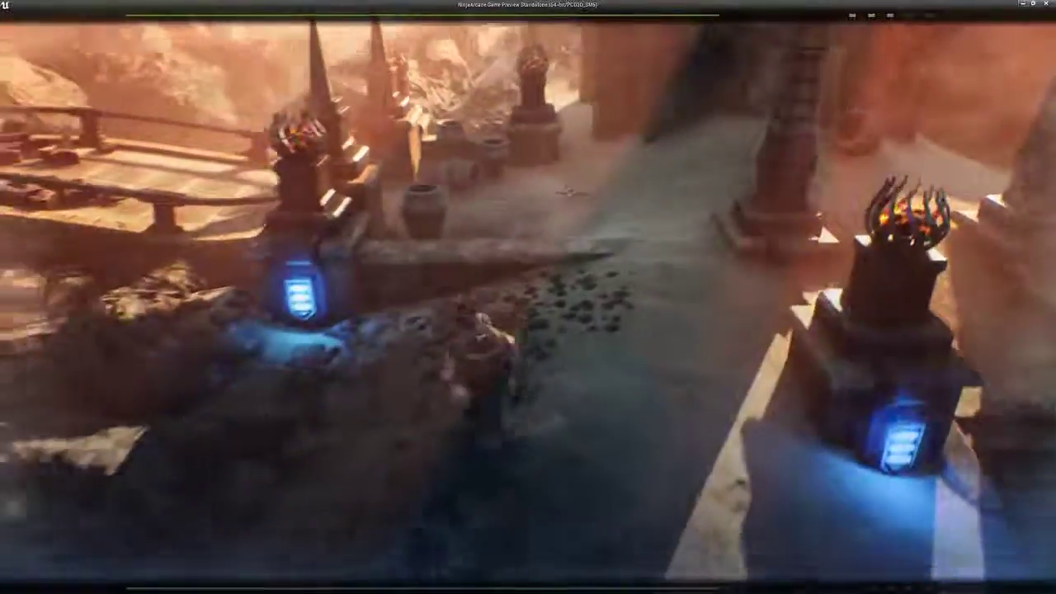
{"action": "key", "text": "d"}
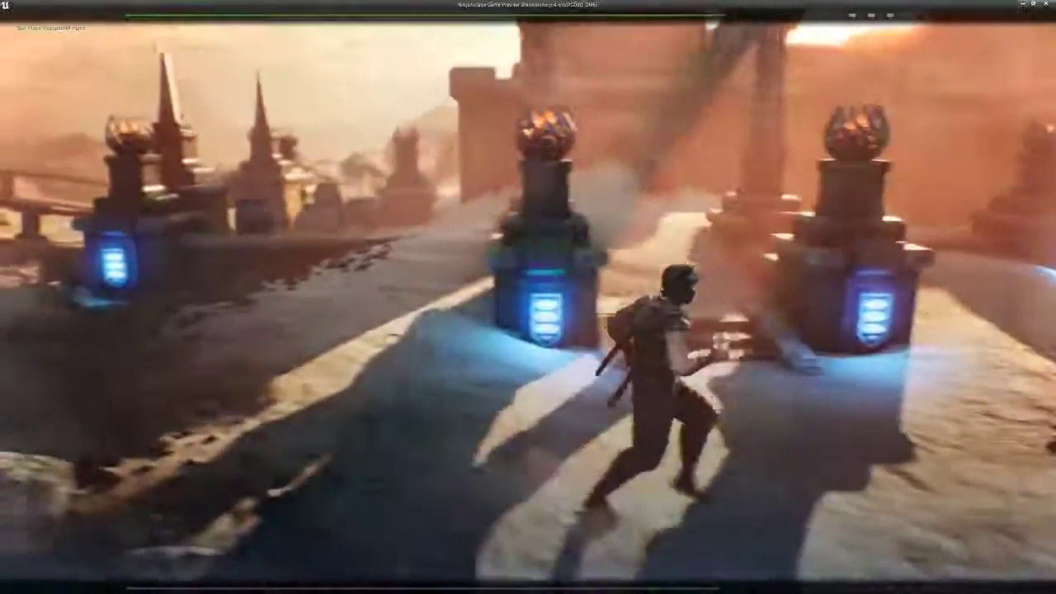
{"action": "key", "text": "a"}
{"action": "key", "text": "w"}
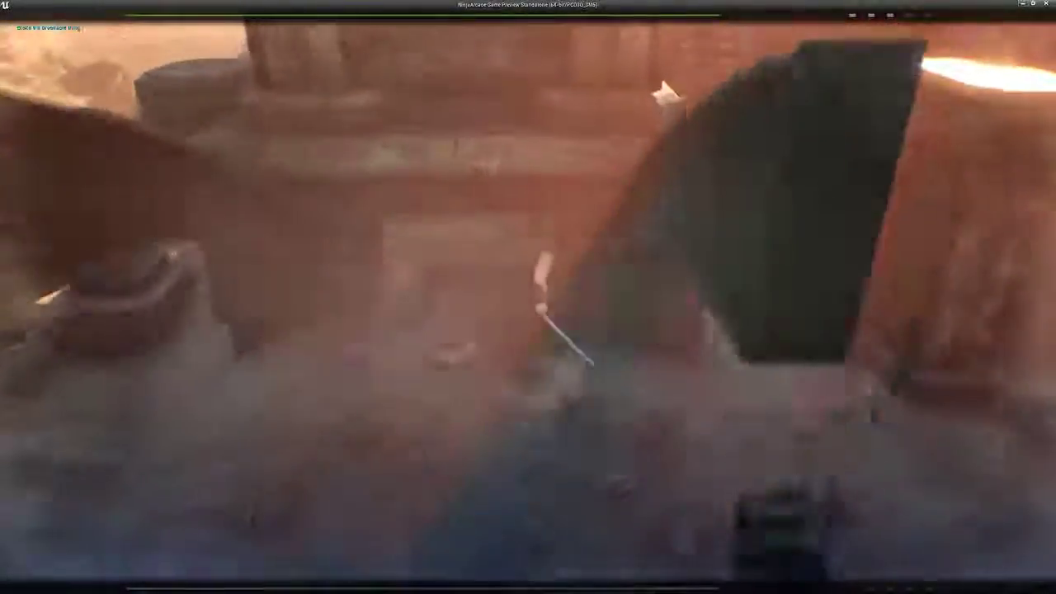
Step: Jump the ninja up onto the walled terrace, break the jars there and drop back down to the ground
{"action": "key", "text": "space"}
{"action": "key", "text": "space"}
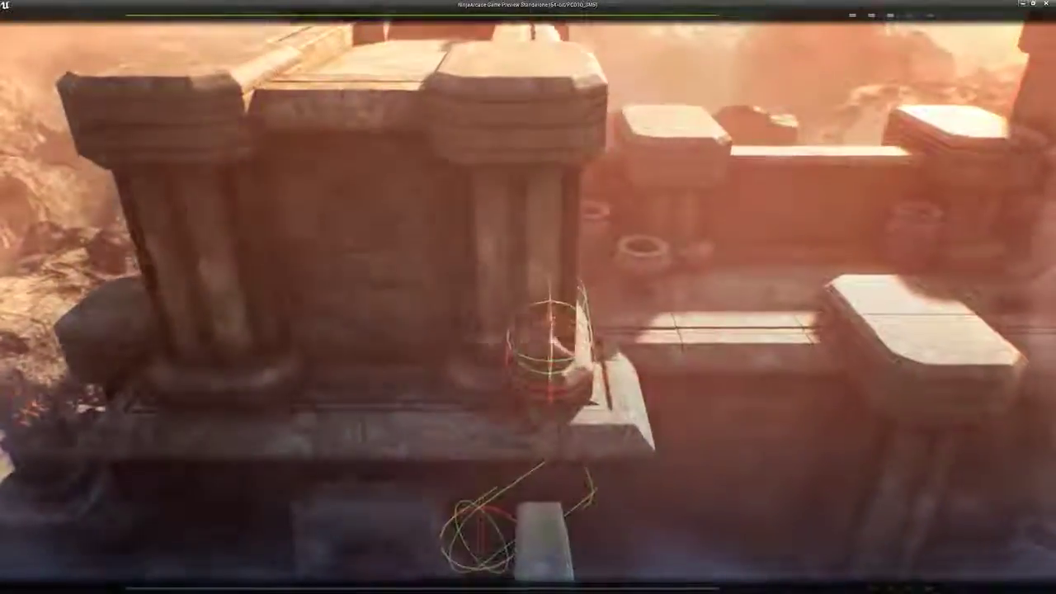
{"action": "key", "text": "d"}
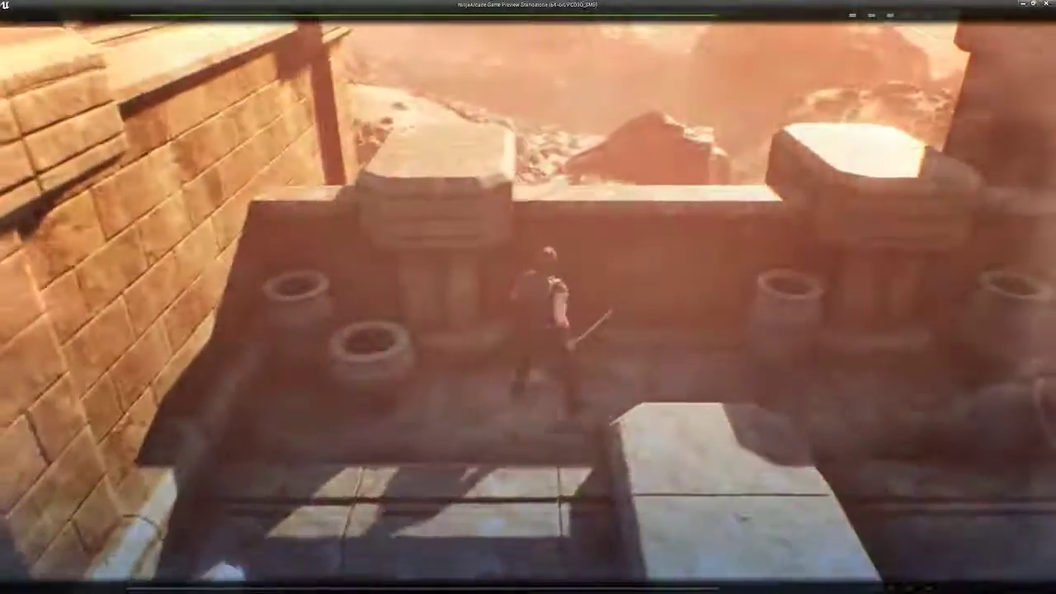
{"action": "key", "text": "a"}
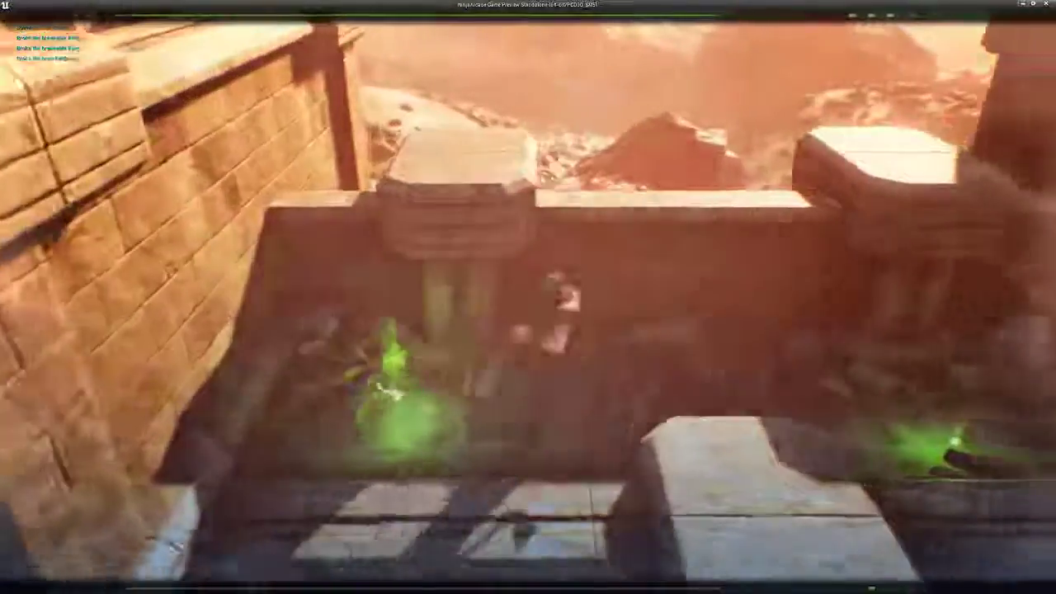
{"action": "key", "text": "s"}
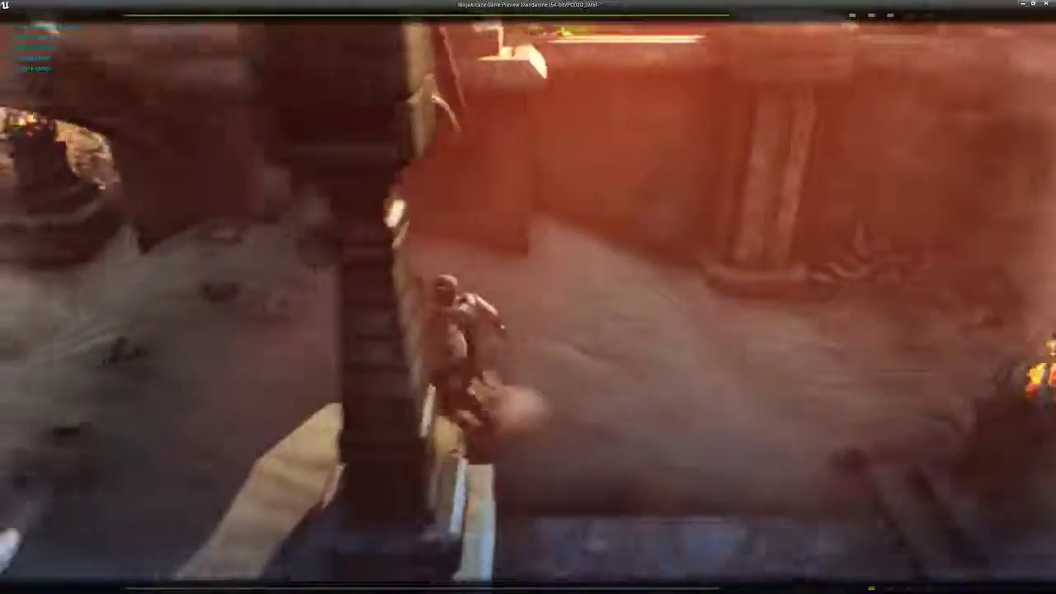
Step: Run the ninja into the courtyard and back and forth between the blue-lit pillars
{"action": "key", "text": "s"}
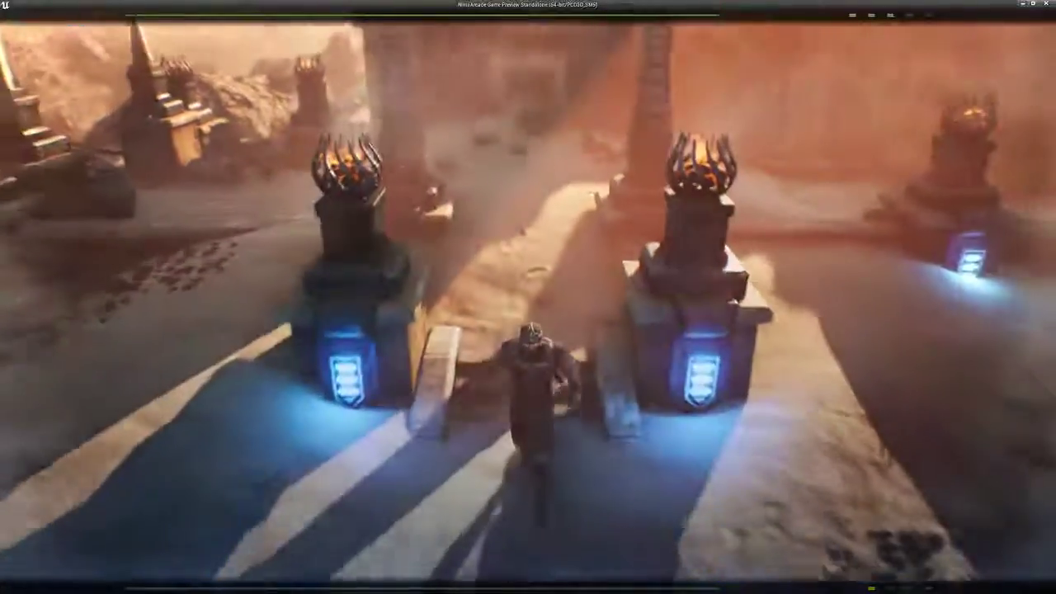
{"action": "key", "text": "d"}
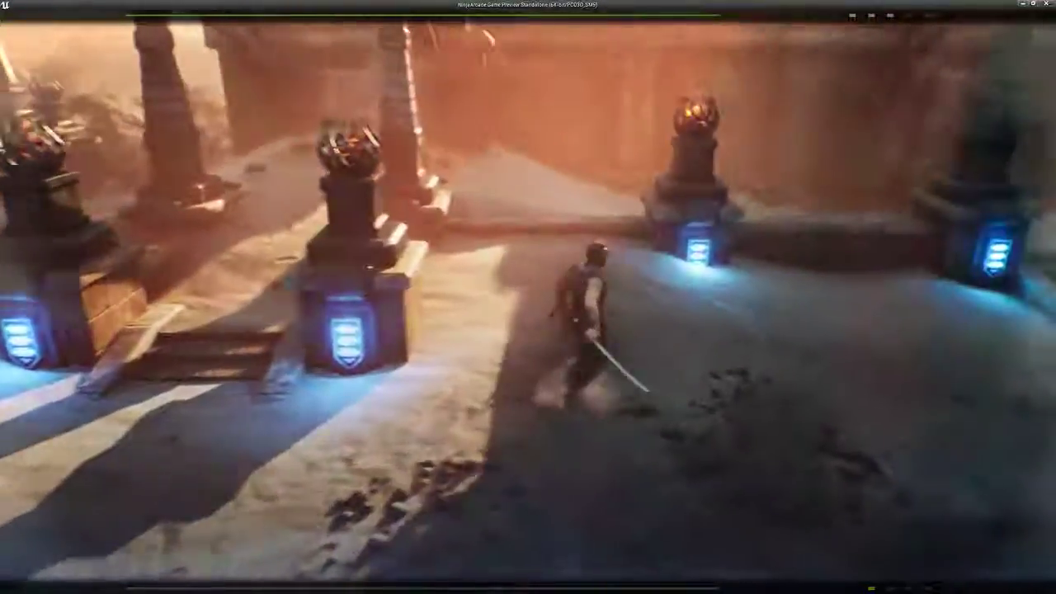
{"action": "key", "text": "w"}
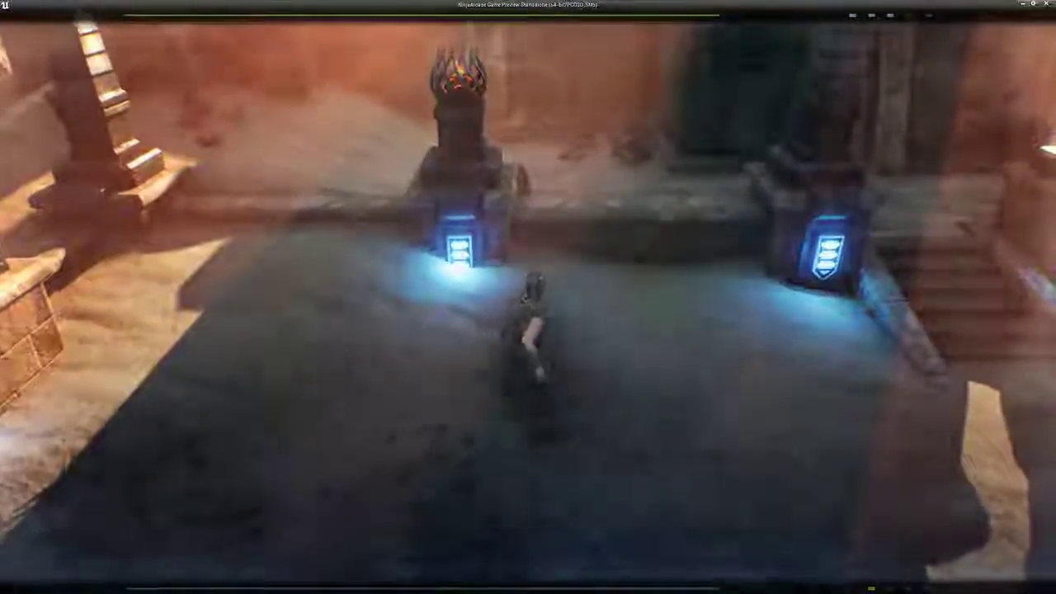
{"action": "key", "text": "a"}
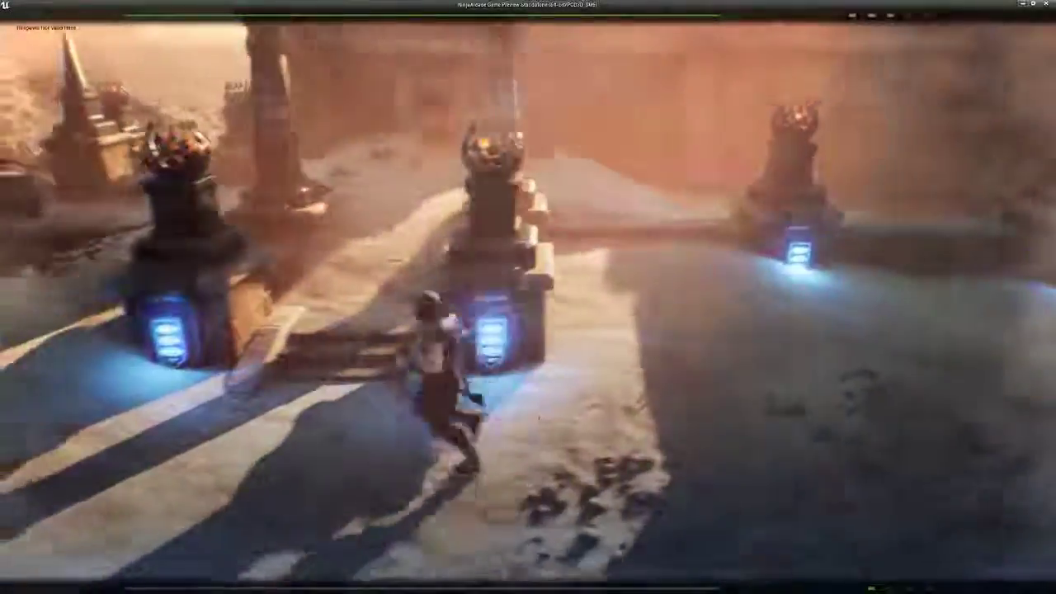
{"action": "key", "text": "a"}
Step: Run the ninja past the pillars onto the railed bridge and return to the courtyard beside the green light
{"action": "key", "text": "w"}
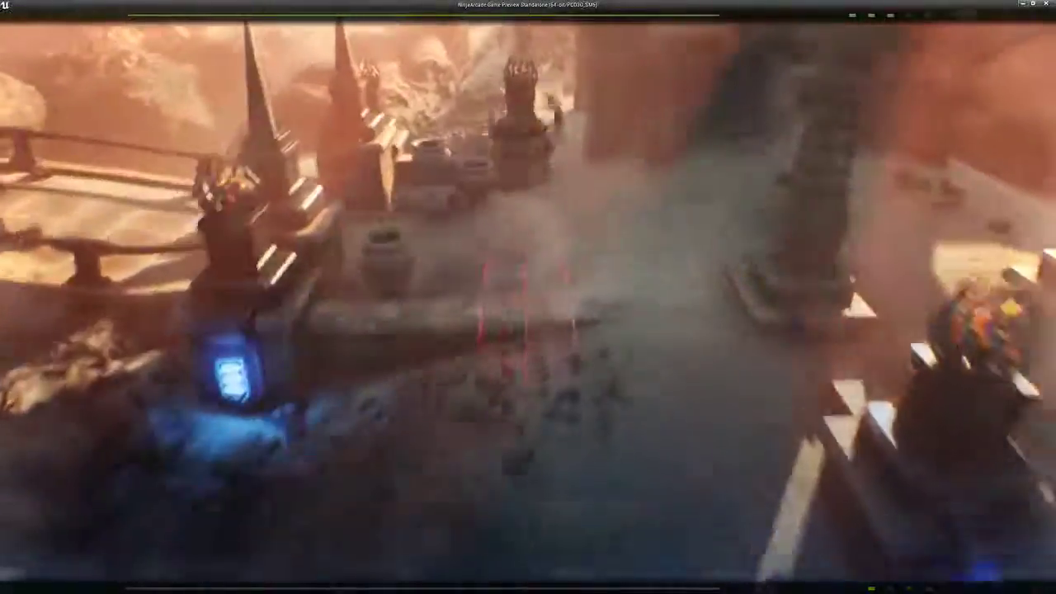
{"action": "key", "text": "w"}
{"action": "key", "text": "w"}
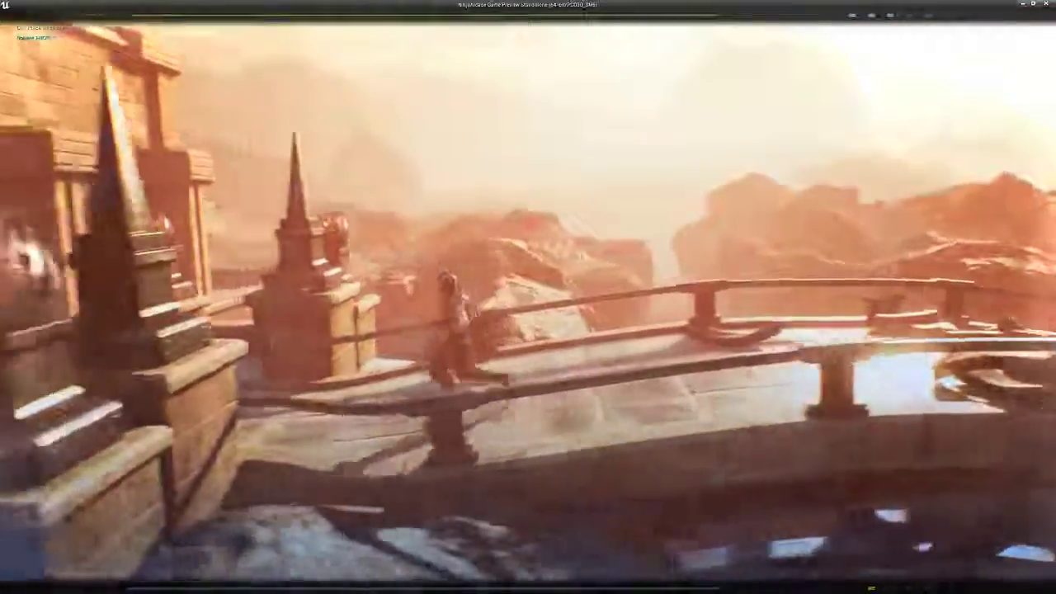
{"action": "key", "text": "w"}
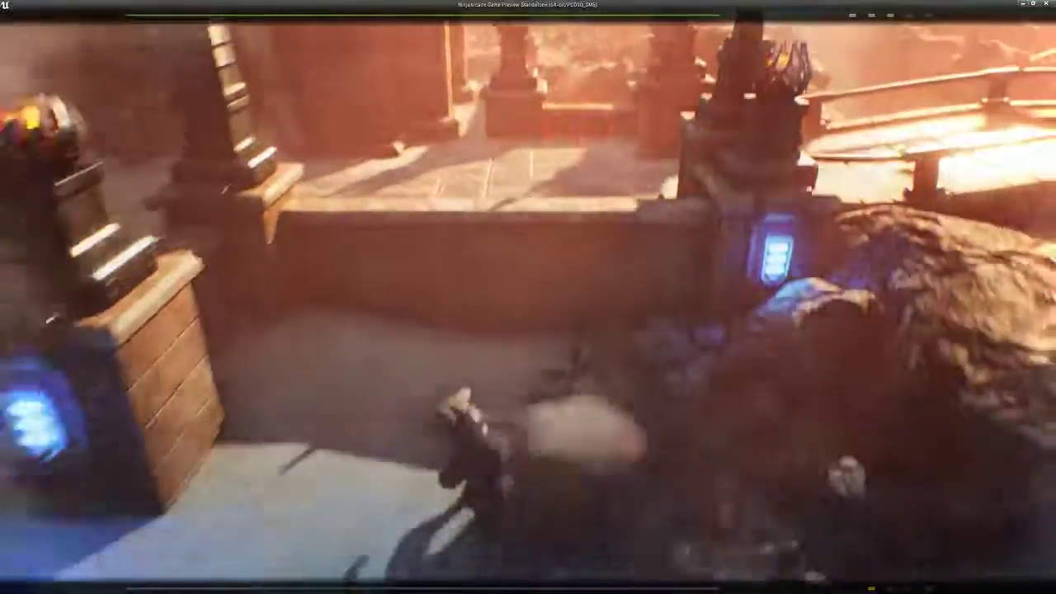
{"action": "key", "text": "w"}
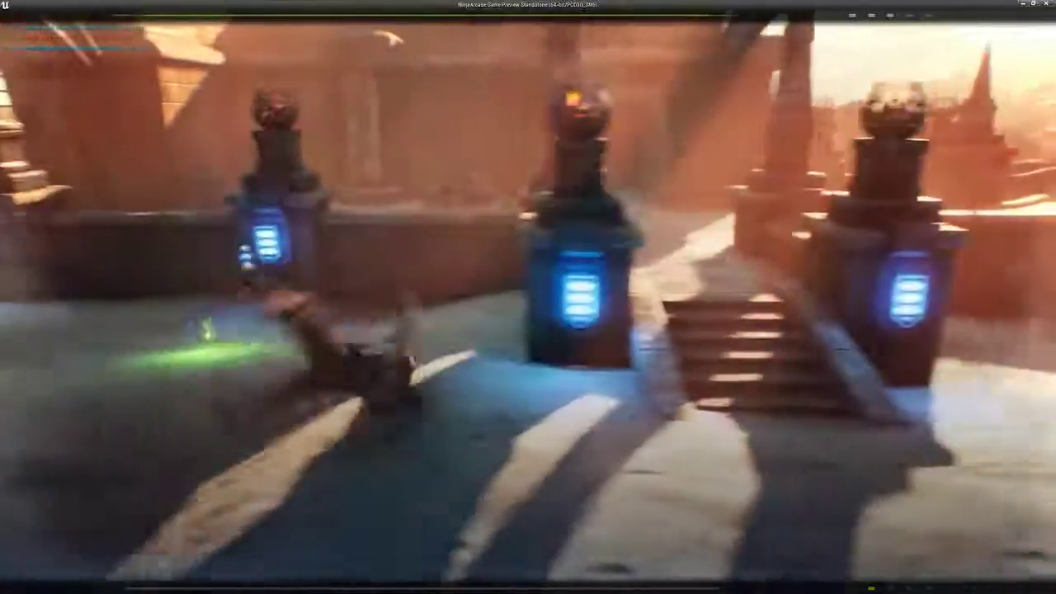
Step: Run the ninja over the paved upper level, across the railed bridge past its debris and back into the courtyard
{"action": "key", "text": "w"}
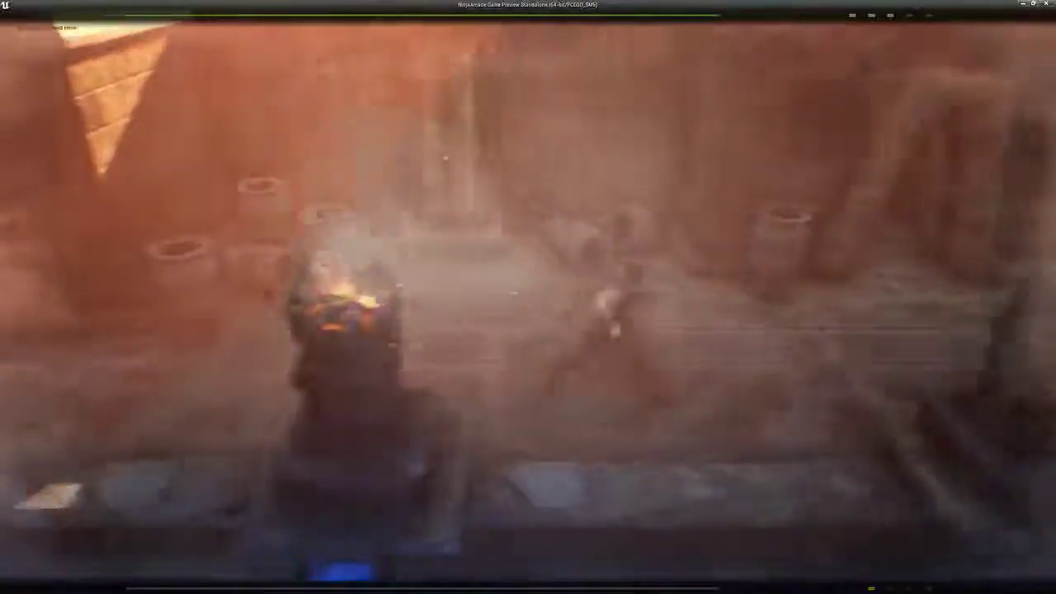
{"action": "key", "text": "w"}
{"action": "key", "text": "w"}
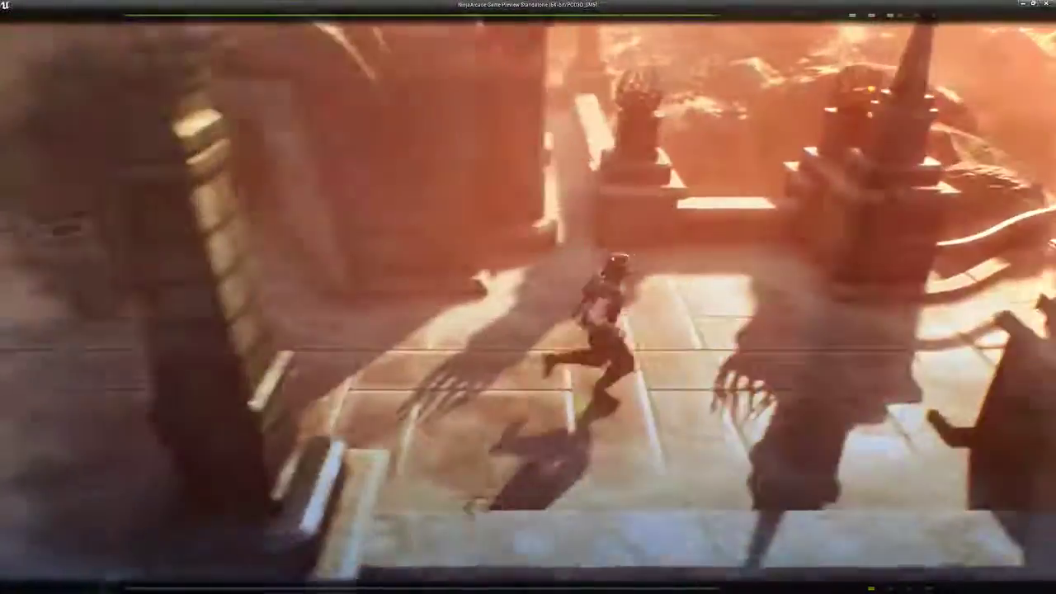
{"action": "key", "text": "w"}
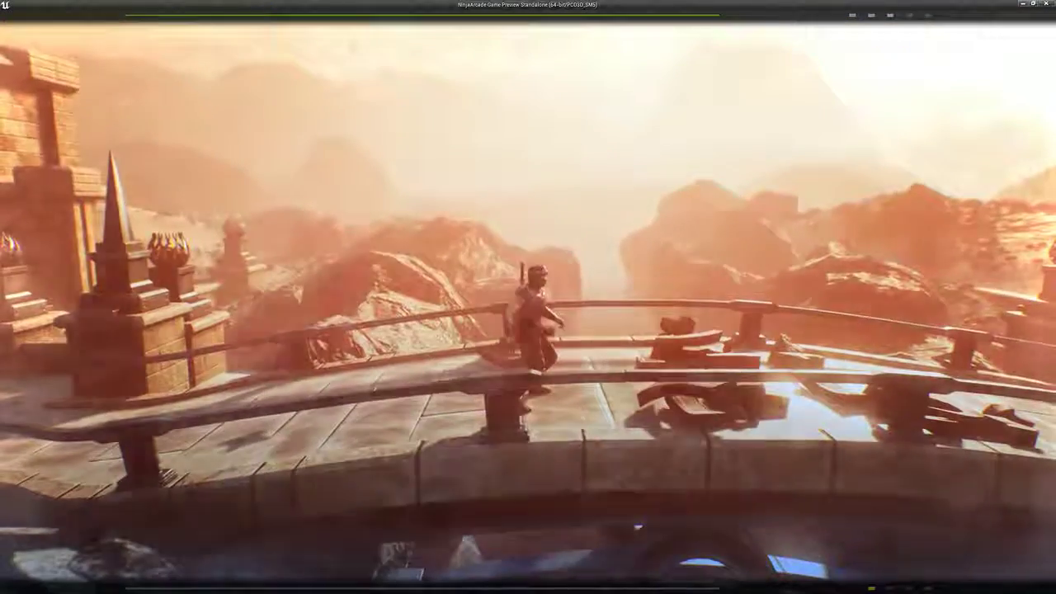
{"action": "key", "text": "w"}
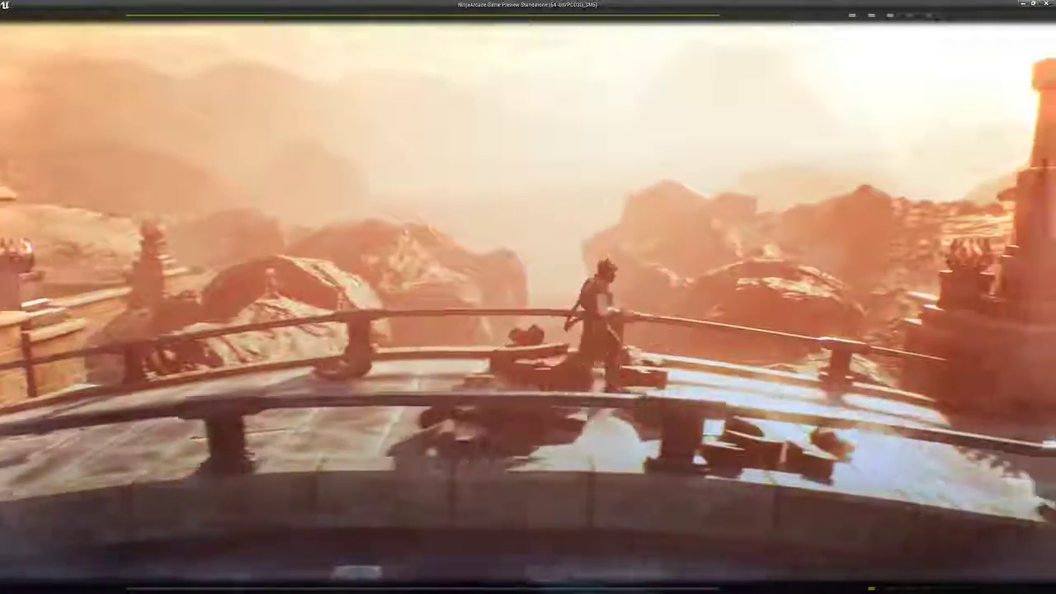
{"action": "key", "text": "w"}
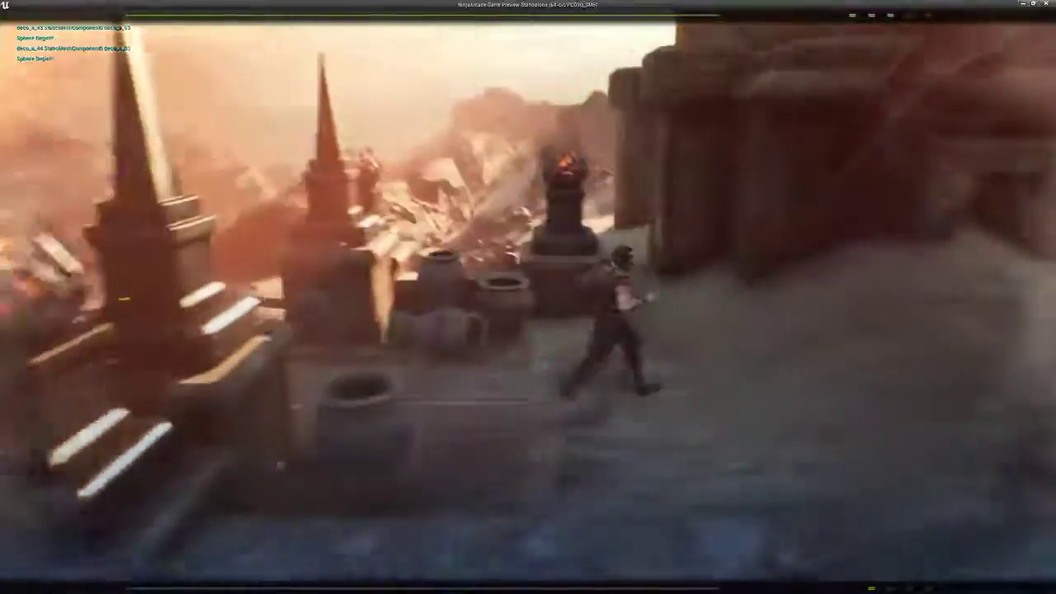
{"action": "key", "text": "w"}
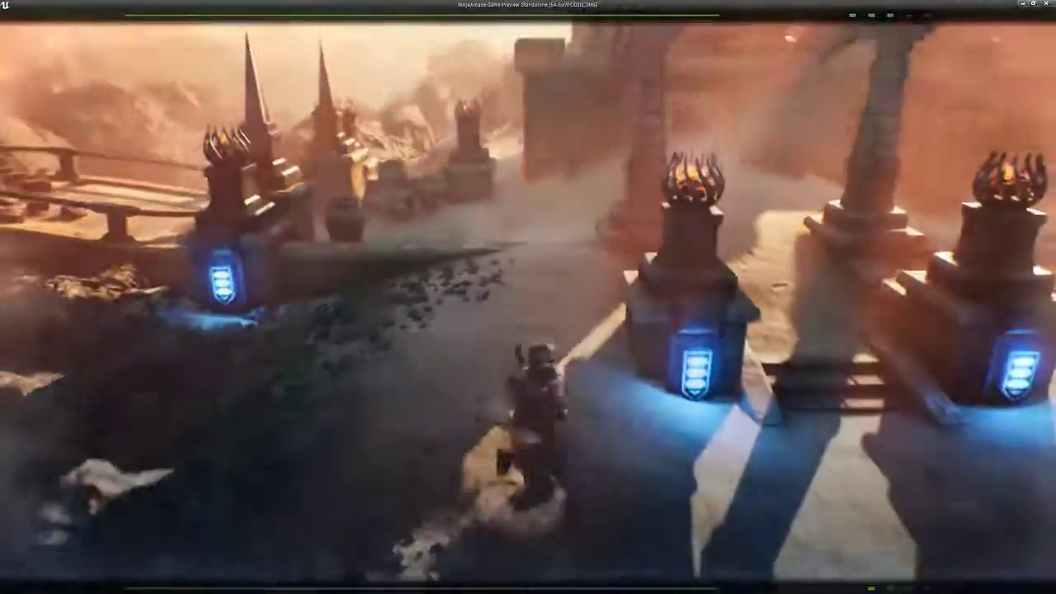
Step: Run the ninja from the courtyard up to the walled terrace and move between its two green lights
{"action": "key", "text": "w"}
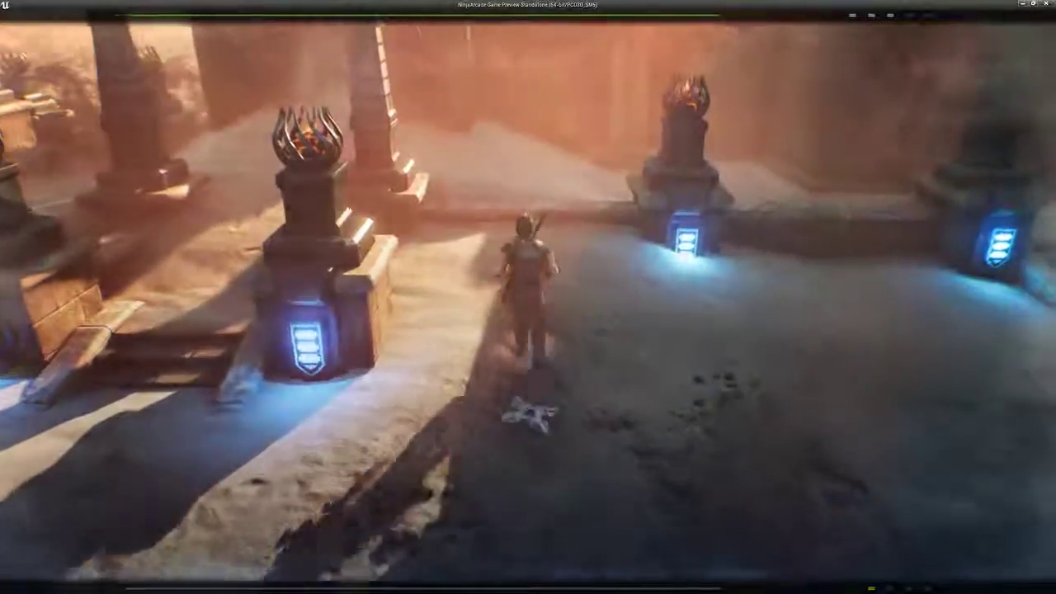
{"action": "key", "text": "w"}
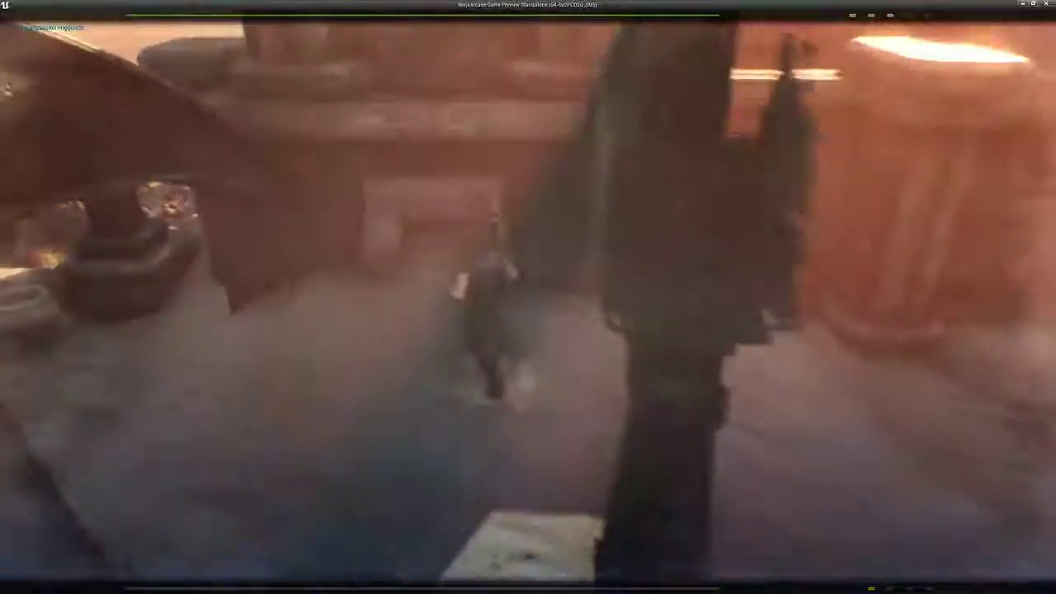
{"action": "key", "text": "w"}
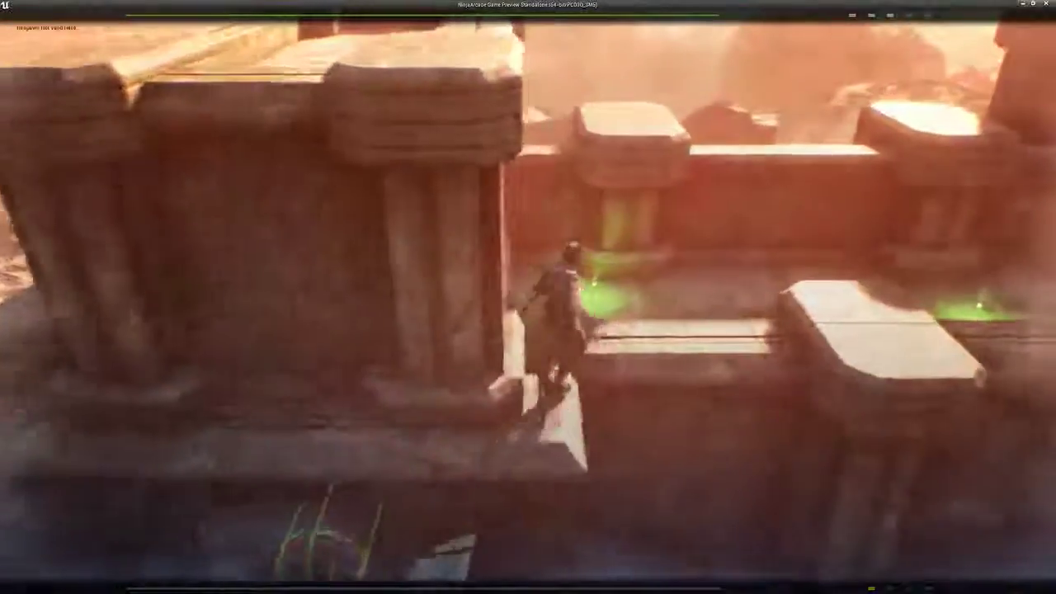
{"action": "key", "text": "w"}
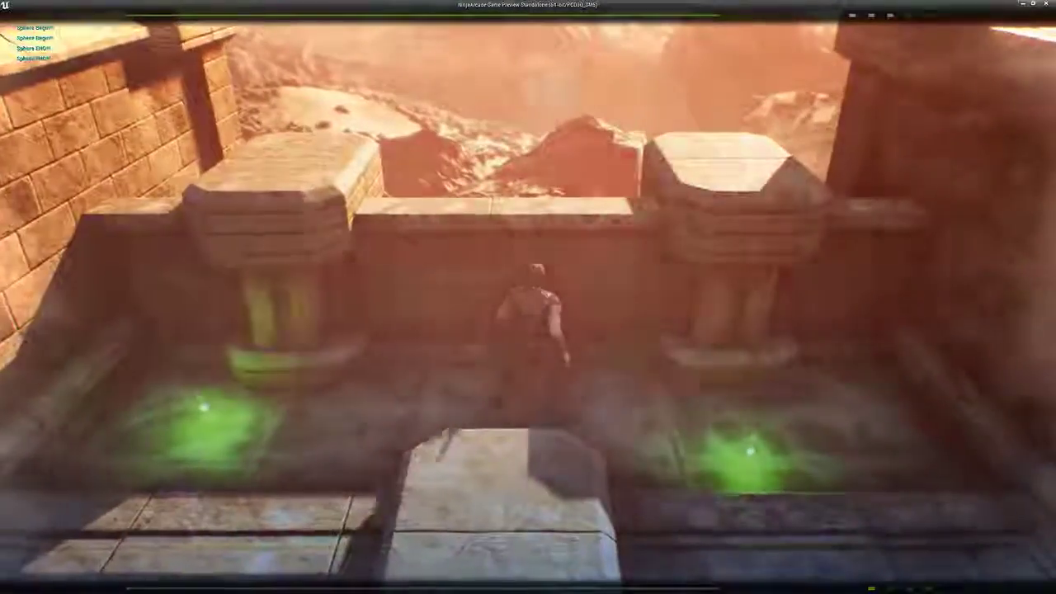
{"action": "key", "text": "w"}
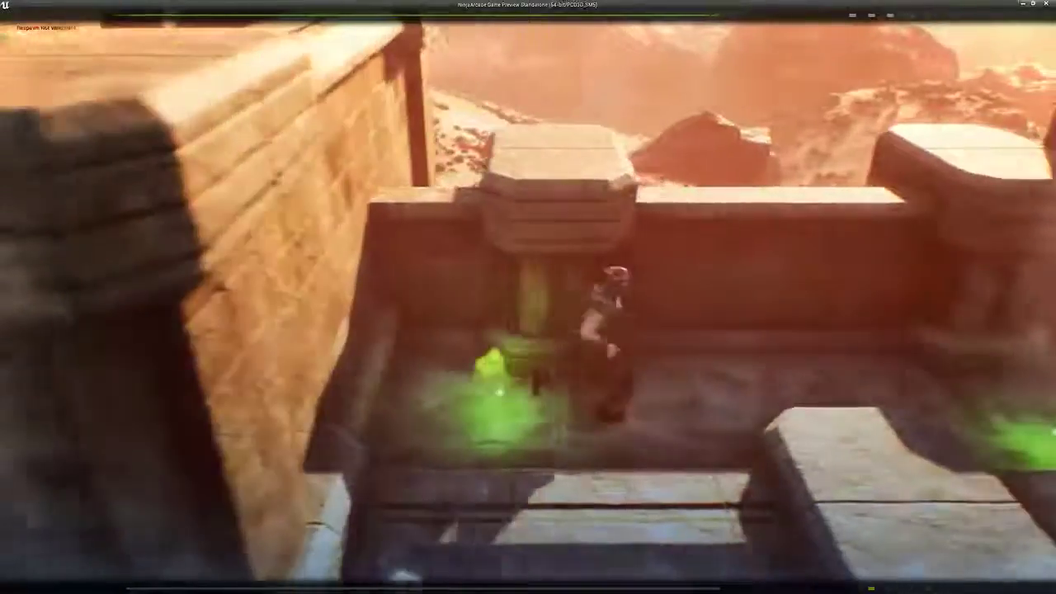
{"action": "key", "text": "a"}
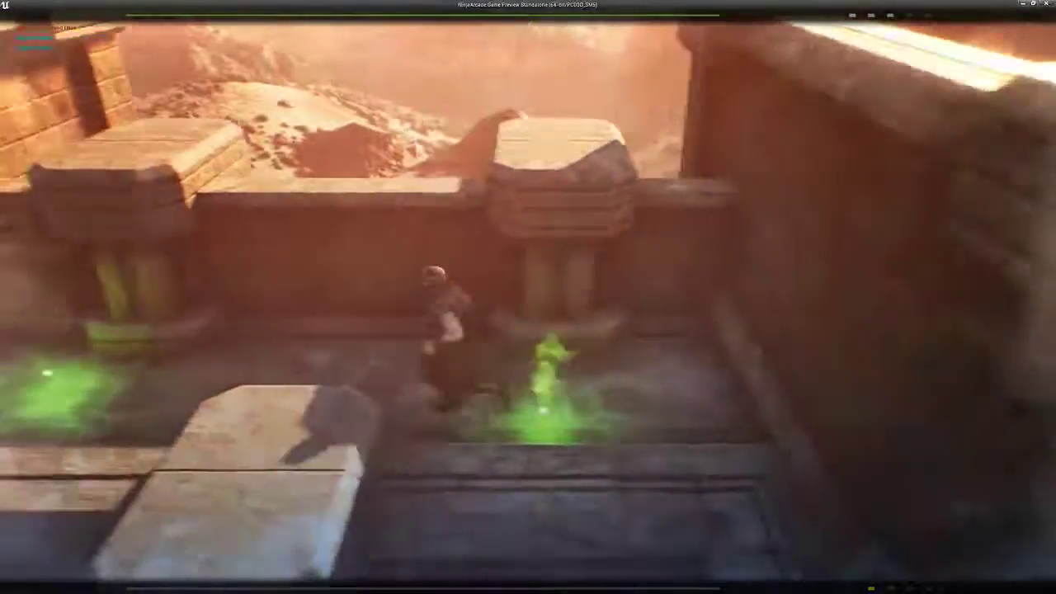
Step: Bring the ninja back down to the courtyard, view it up close near the green light and exit the game preview
{"action": "key", "text": "s"}
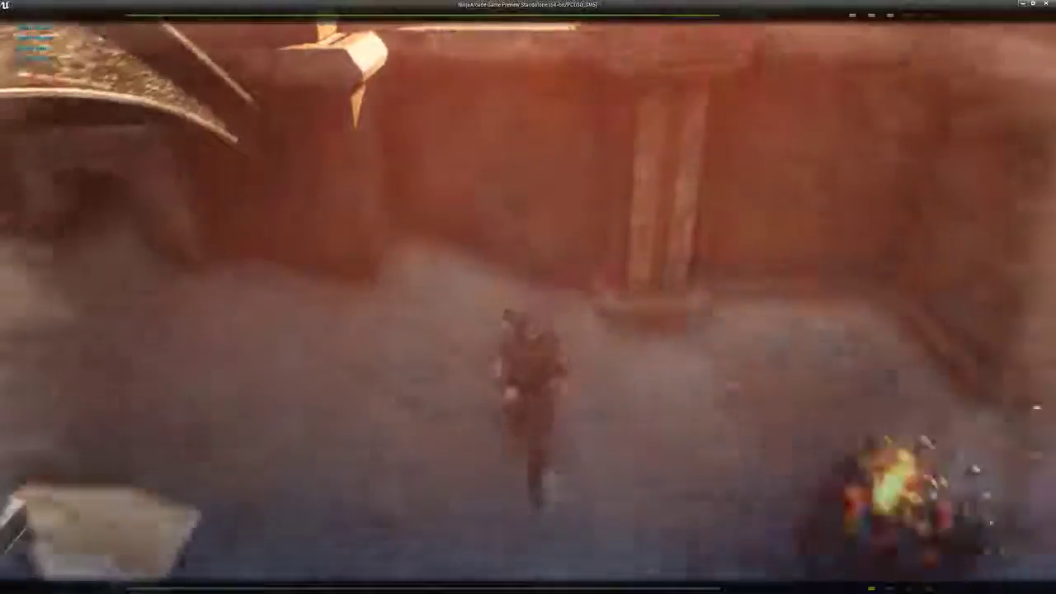
{"action": "key", "text": "w"}
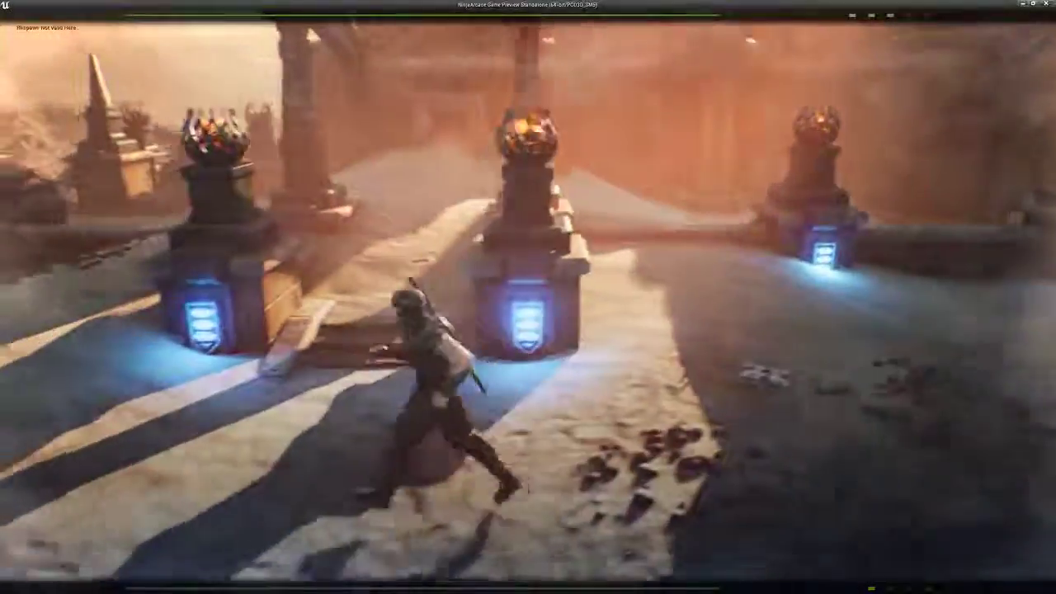
{"action": "key", "text": "a"}
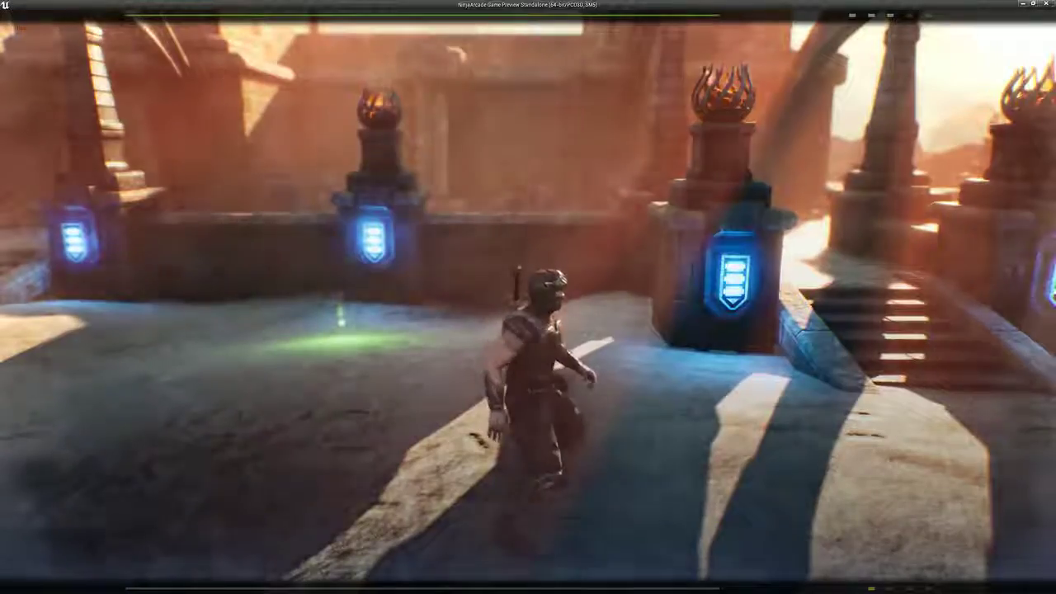
{"action": "key", "text": "w"}
{"action": "key", "text": "a"}
{"action": "key", "text": "s"}
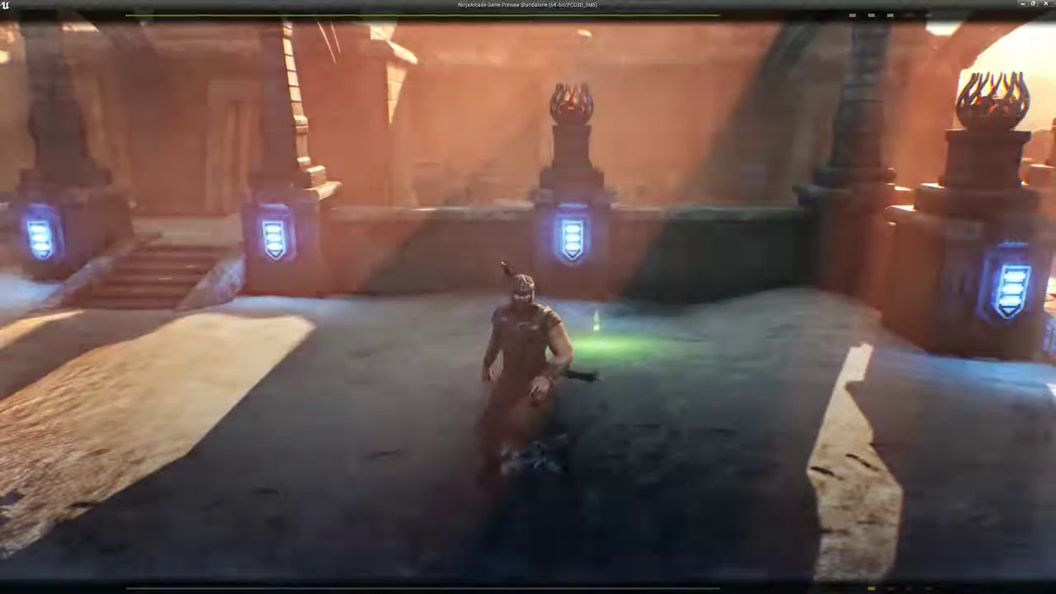
{"action": "key", "text": "Escape"}
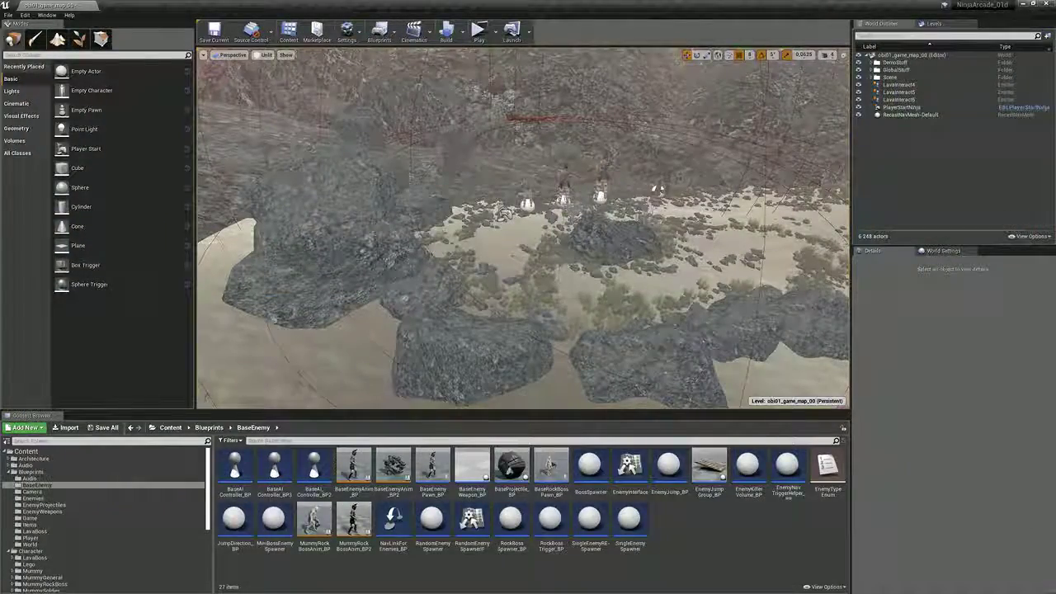